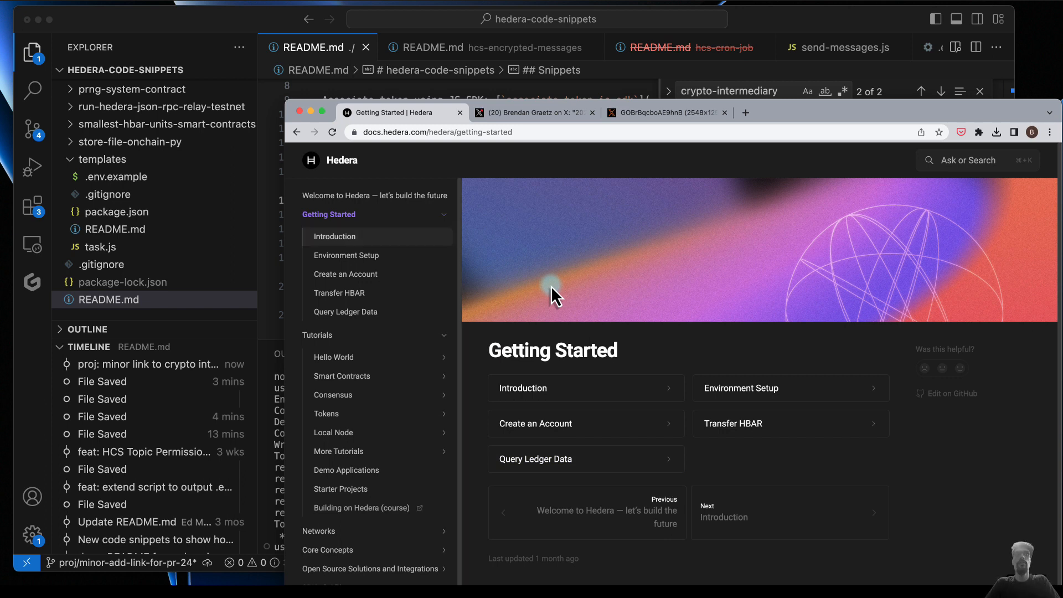
- Open the Welcome to Hedera page of the documentation and look over its Learn the Basics section
{"action": "left_click", "coordinate": [415, 202]}
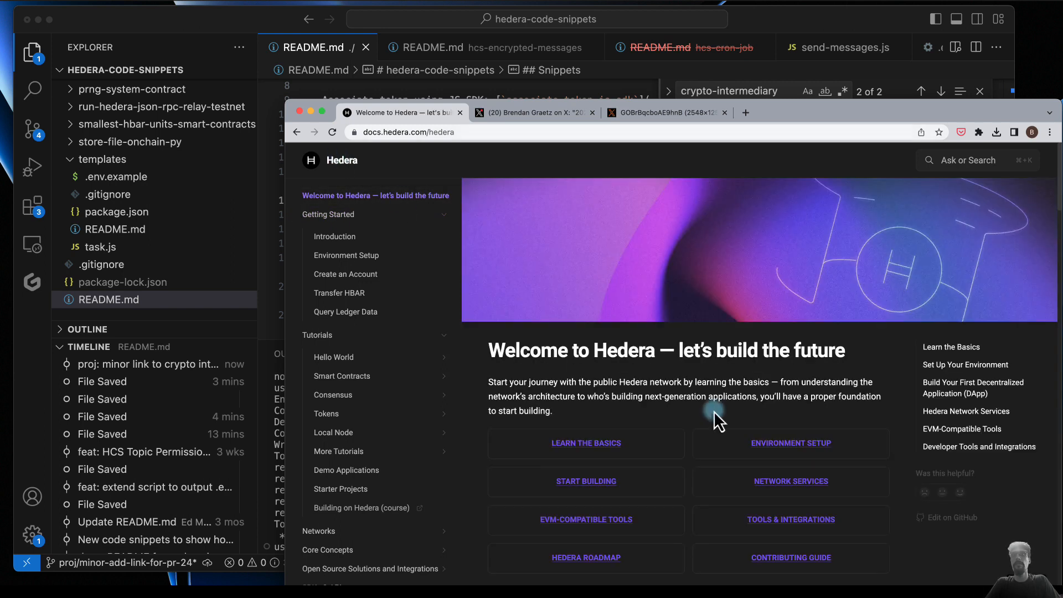
{"action": "scroll", "coordinate": [715, 412], "scroll_direction": "down", "scroll_amount": 9}
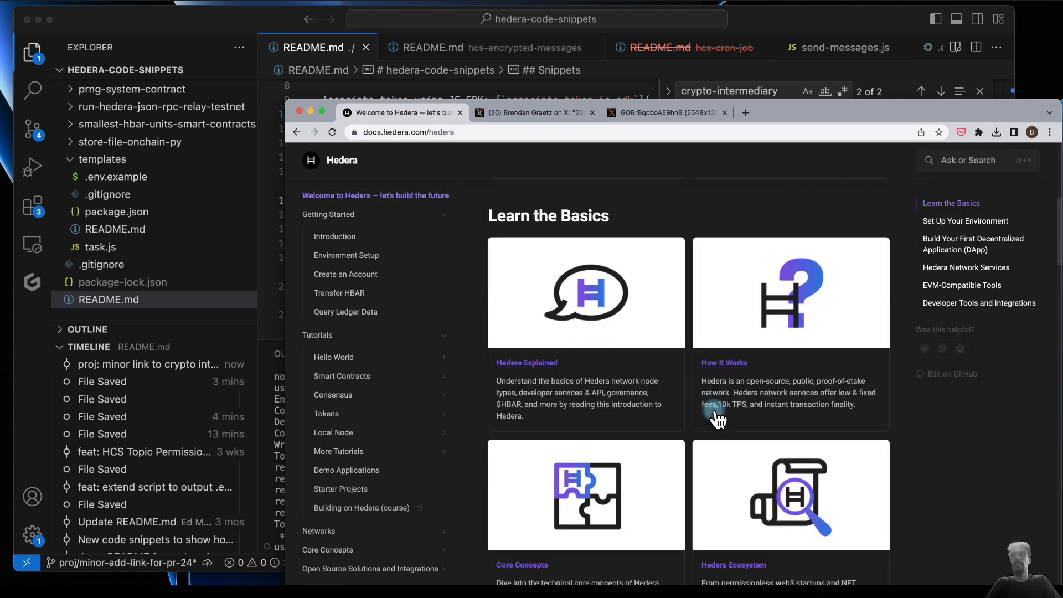
{"action": "scroll", "coordinate": [715, 412], "scroll_direction": "up", "scroll_amount": 11}
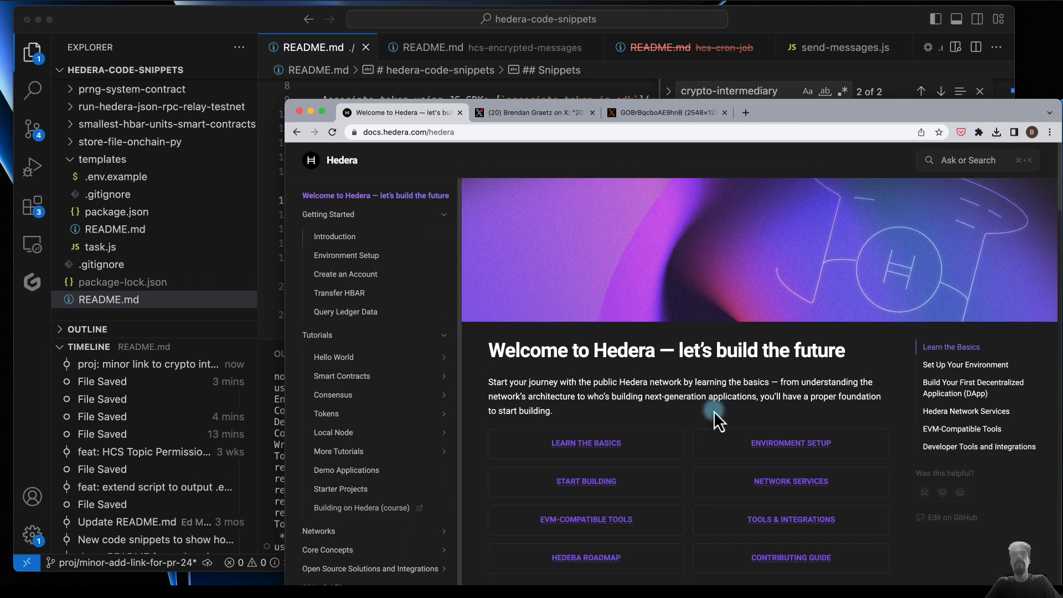
- Open the Introduction page under Getting Started and review its Hedera Developer Portal Profile section
{"action": "left_click", "coordinate": [355, 216]}
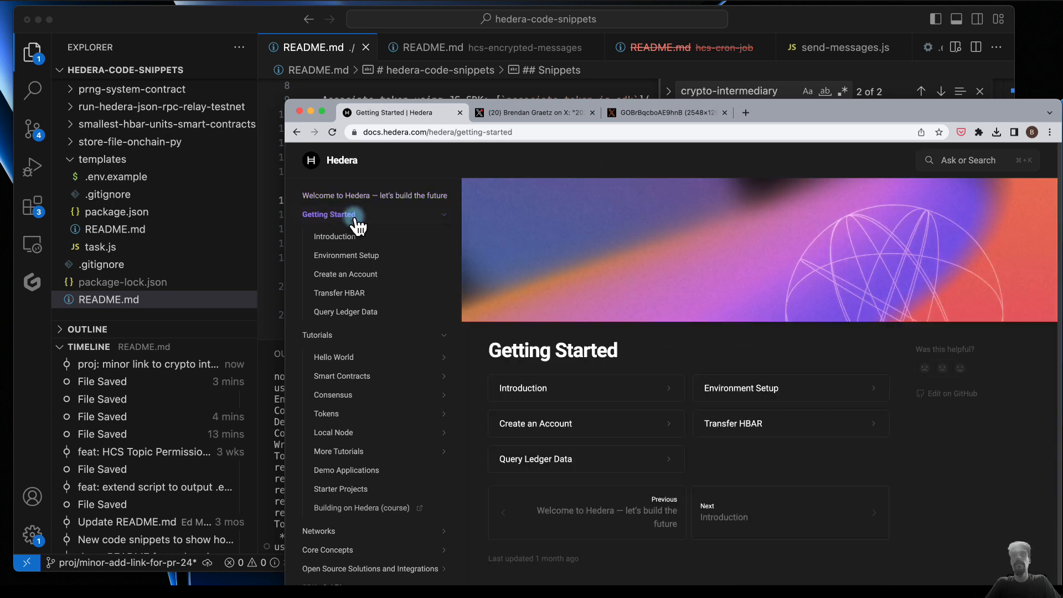
{"action": "left_click", "coordinate": [338, 241]}
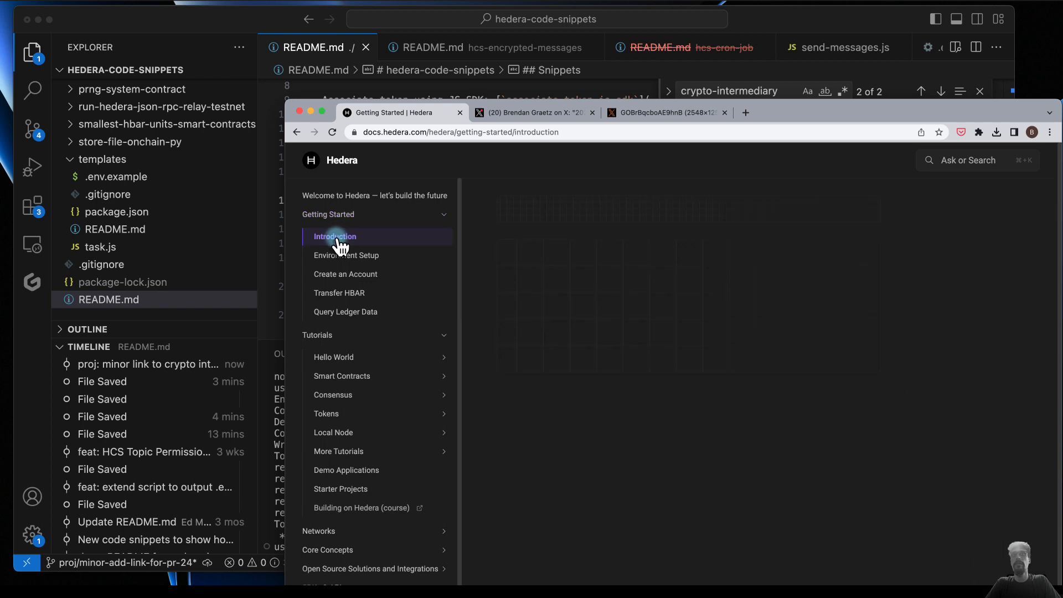
{"action": "scroll", "coordinate": [552, 427], "scroll_direction": "down", "scroll_amount": 1}
{"action": "scroll", "coordinate": [564, 390], "scroll_direction": "down", "scroll_amount": 10}
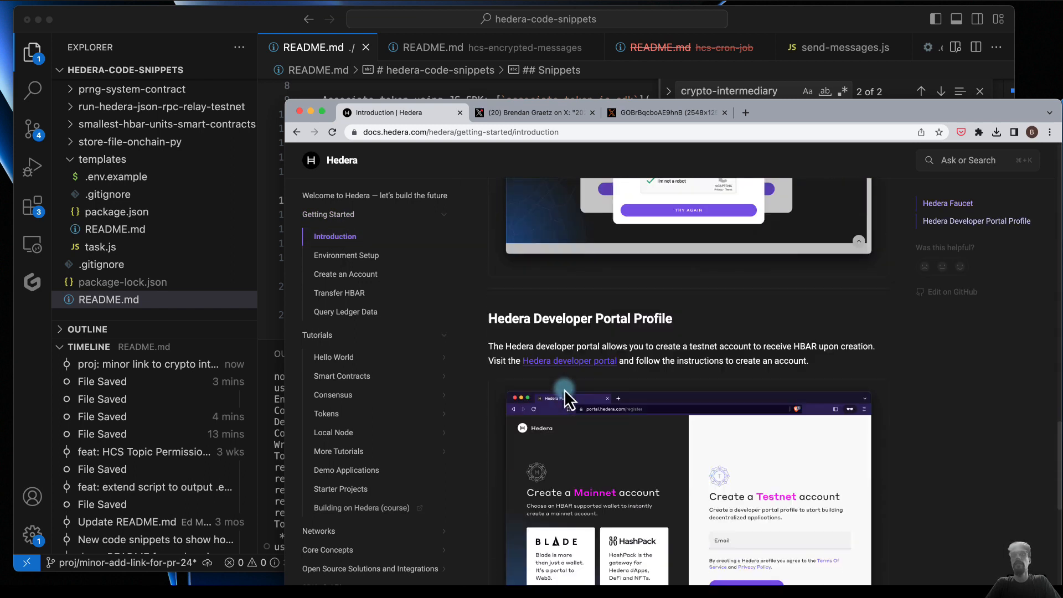
{"action": "scroll", "coordinate": [564, 388], "scroll_direction": "down", "scroll_amount": 10}
{"action": "scroll", "coordinate": [564, 389], "scroll_direction": "up", "scroll_amount": 6}
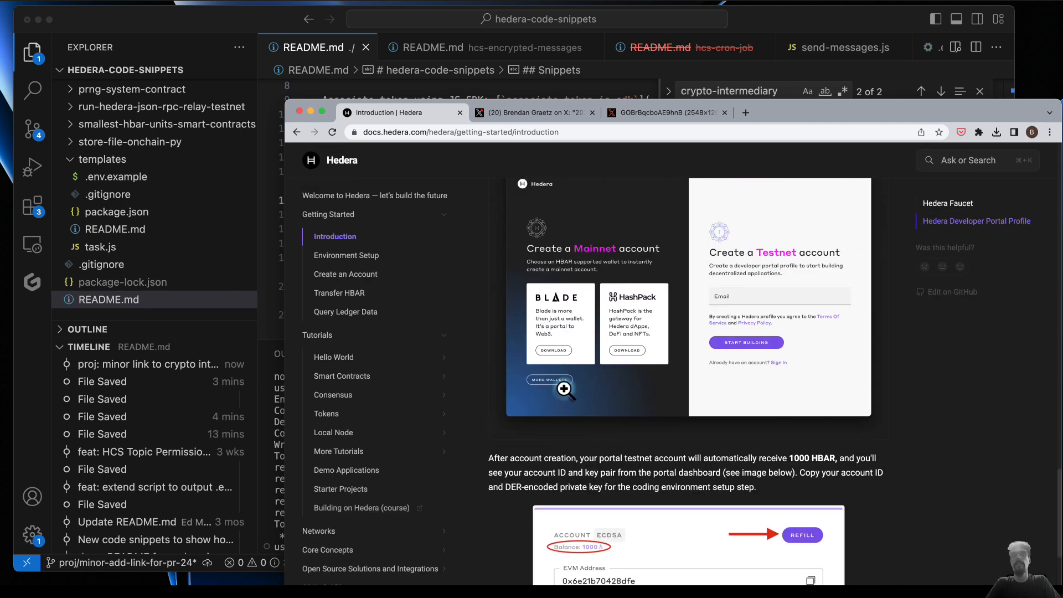
- Open the Environment Setup guide and read through to the steps on the .env file and the Testnet client
{"action": "left_click", "coordinate": [368, 257]}
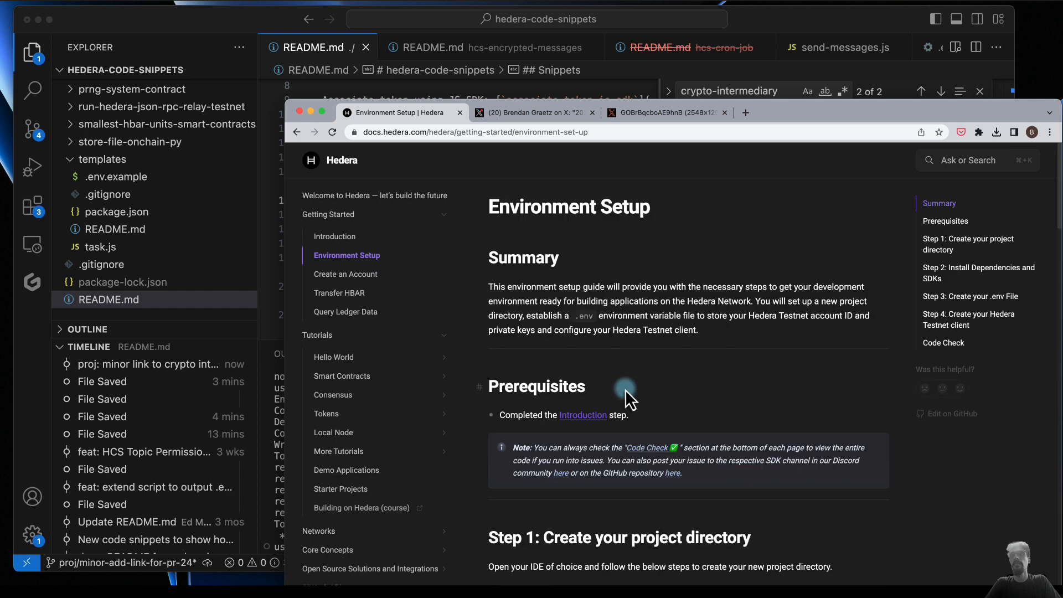
{"action": "scroll", "coordinate": [626, 392], "scroll_direction": "down", "scroll_amount": 6}
{"action": "scroll", "coordinate": [626, 395], "scroll_direction": "down", "scroll_amount": 12}
{"action": "scroll", "coordinate": [626, 390], "scroll_direction": "down", "scroll_amount": 1}
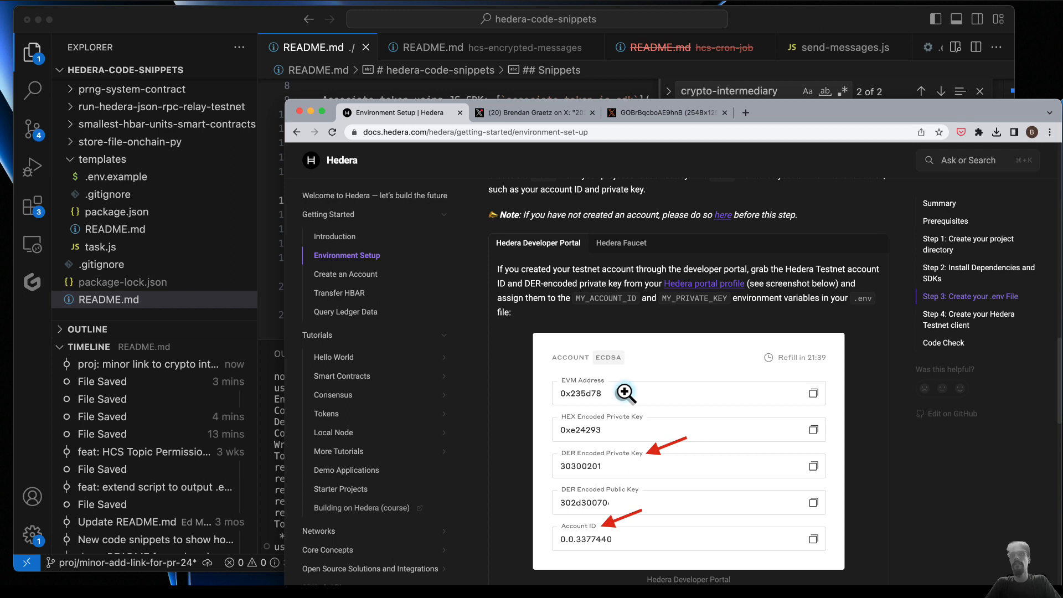
{"action": "scroll", "coordinate": [609, 492], "scroll_direction": "down", "scroll_amount": 5}
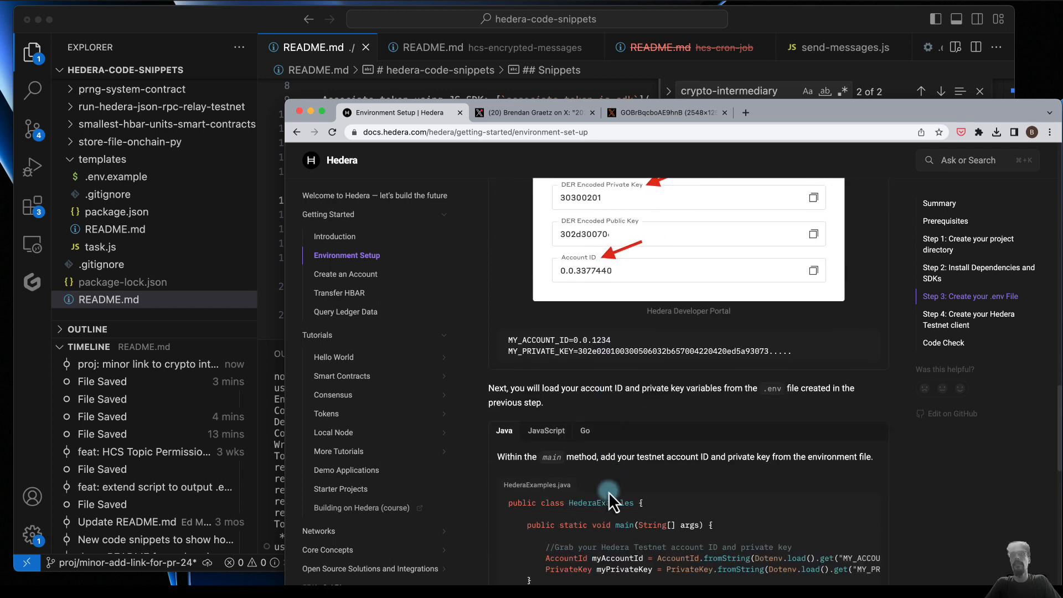
{"action": "scroll", "coordinate": [609, 492], "scroll_direction": "down", "scroll_amount": 3}
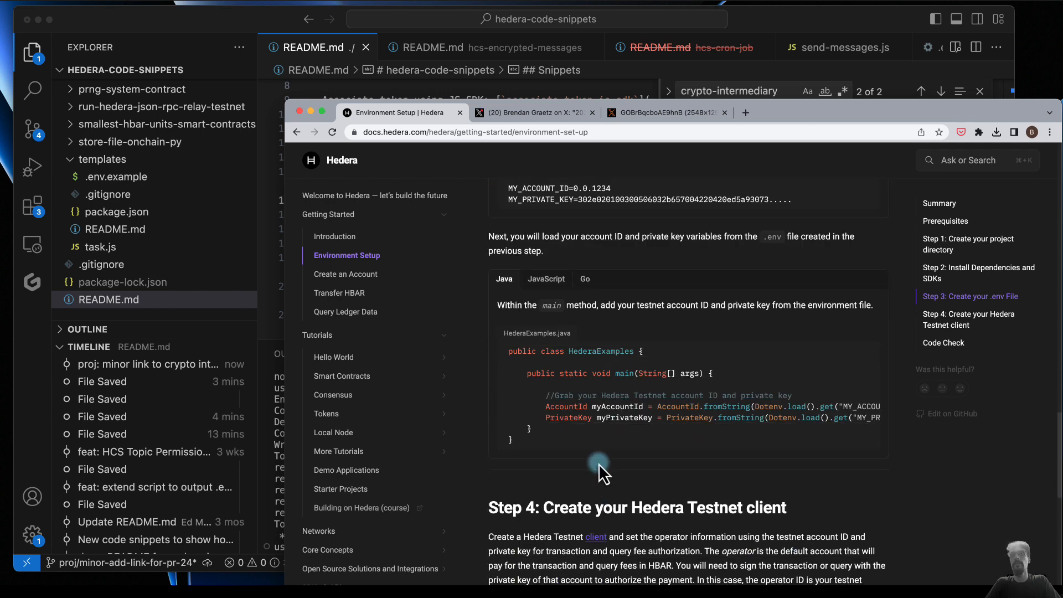
{"action": "scroll", "coordinate": [599, 463], "scroll_direction": "down", "scroll_amount": 2}
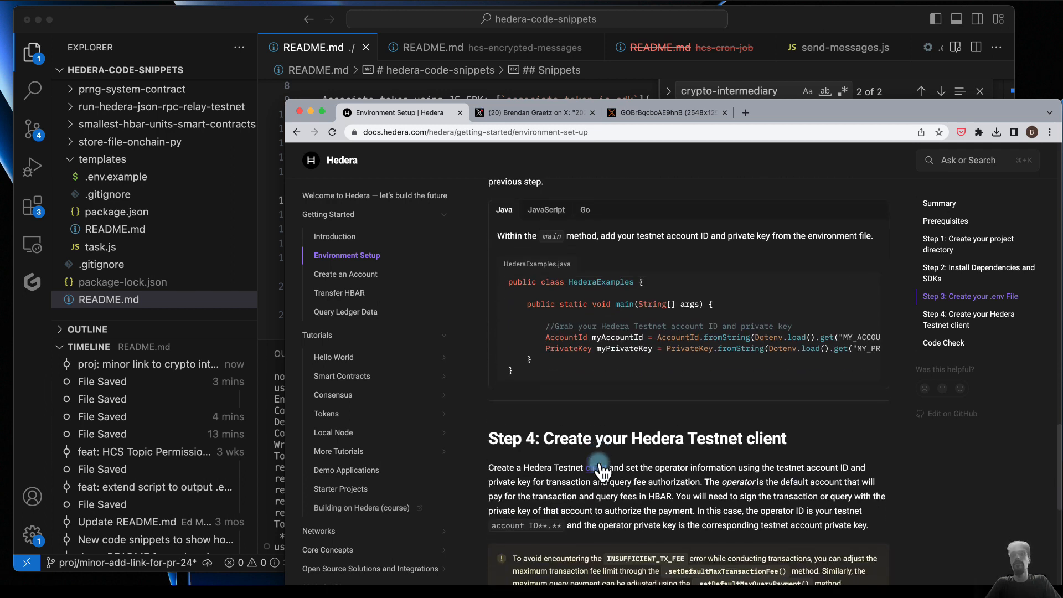
- Open the Create an Account guide and read the steps for creating an account and getting its ID
{"action": "left_click", "coordinate": [354, 275]}
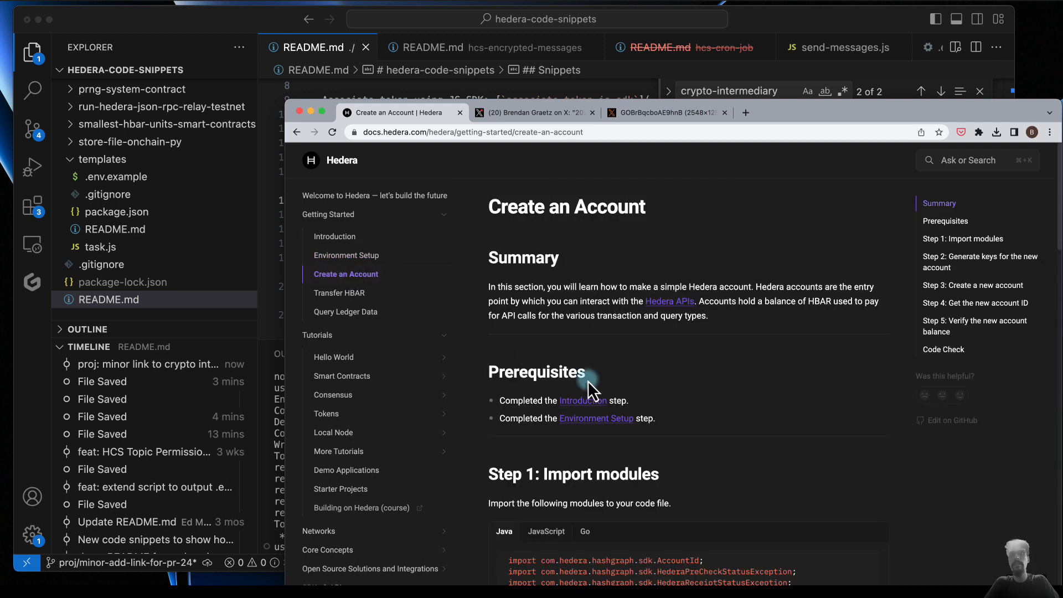
{"action": "scroll", "coordinate": [593, 384], "scroll_direction": "down", "scroll_amount": 10}
{"action": "scroll", "coordinate": [592, 383], "scroll_direction": "down", "scroll_amount": 3}
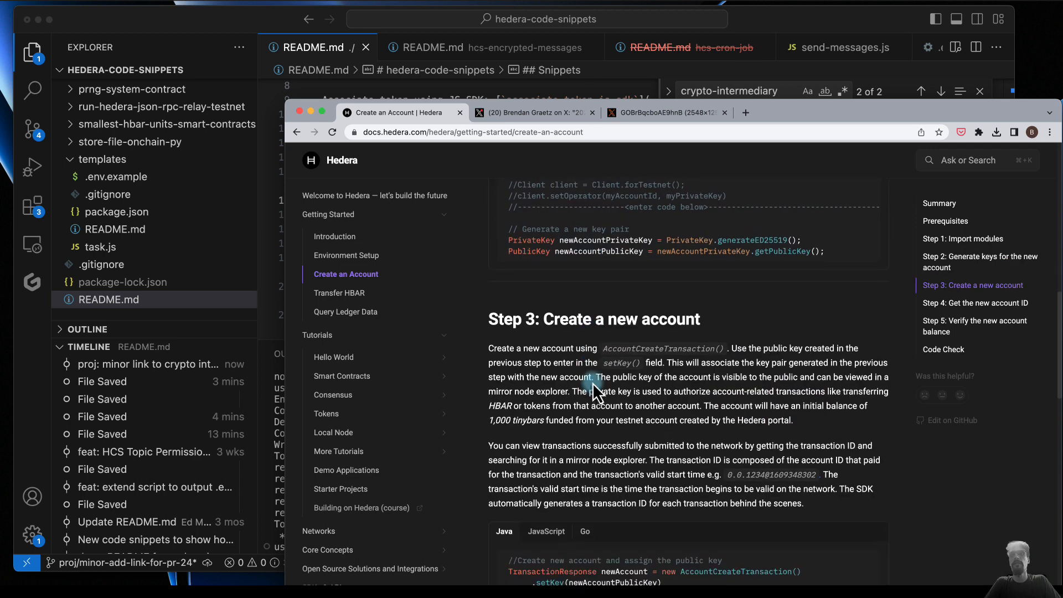
{"action": "scroll", "coordinate": [592, 383], "scroll_direction": "down", "scroll_amount": 3}
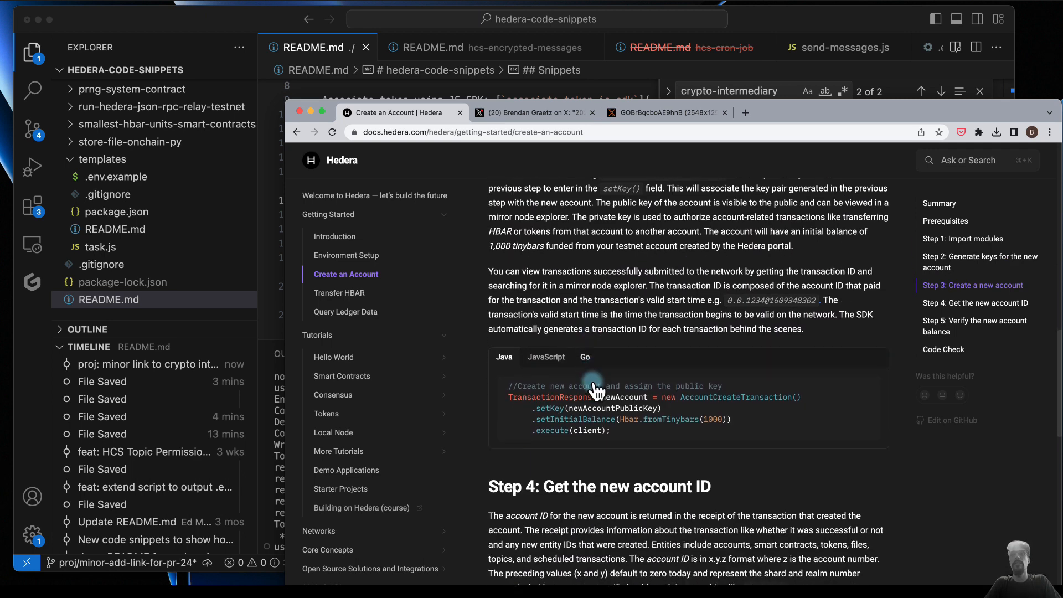
{"action": "scroll", "coordinate": [676, 515], "scroll_direction": "down", "scroll_amount": 4}
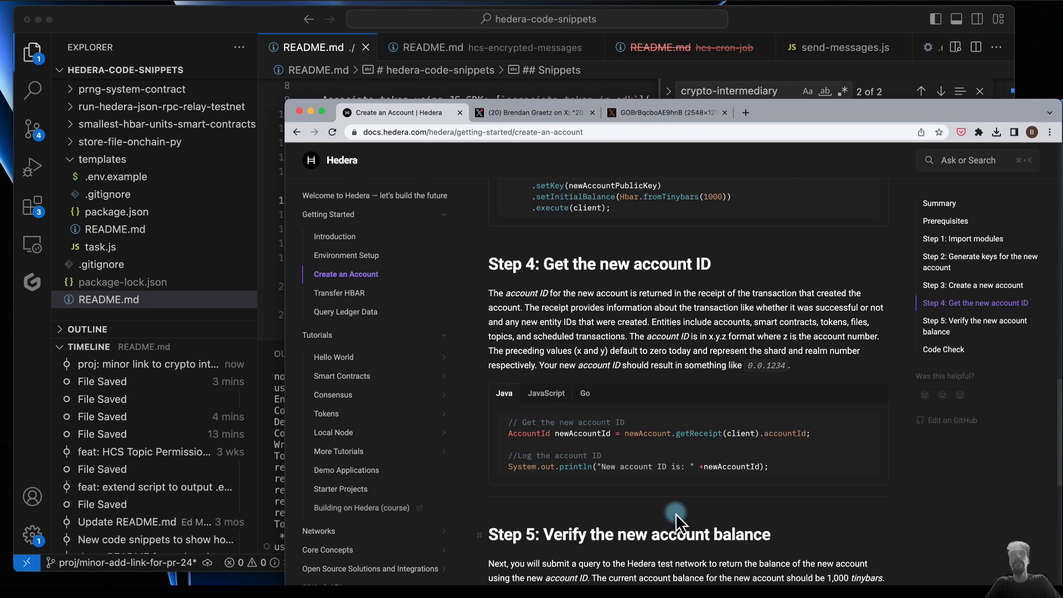
- Look over the Transfer HBAR guide and the account balance sections of the Query Ledger Data guide
{"action": "left_click", "coordinate": [339, 294]}
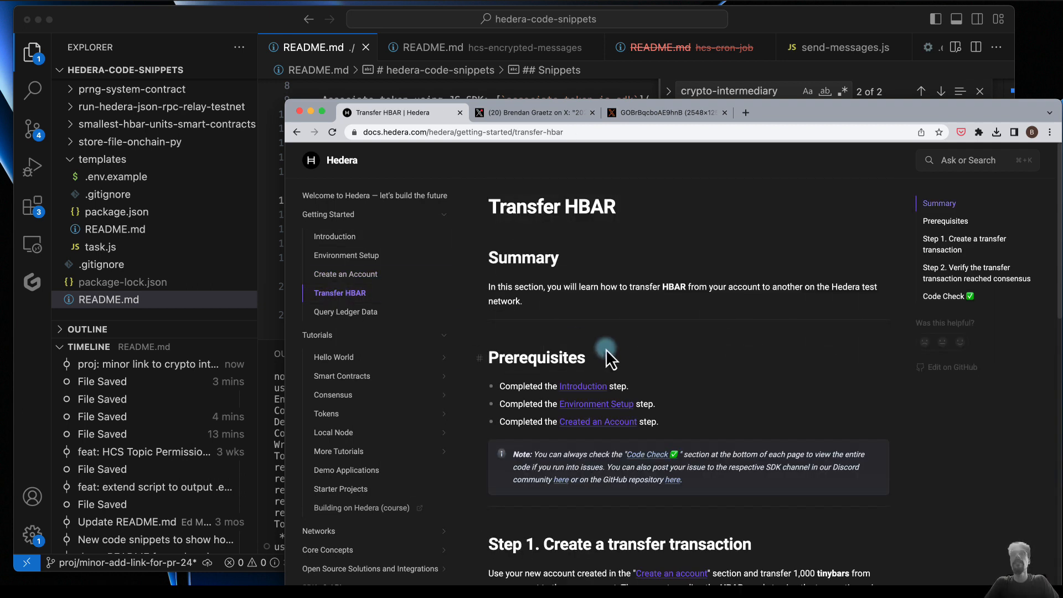
{"action": "scroll", "coordinate": [606, 349], "scroll_direction": "down", "scroll_amount": 1}
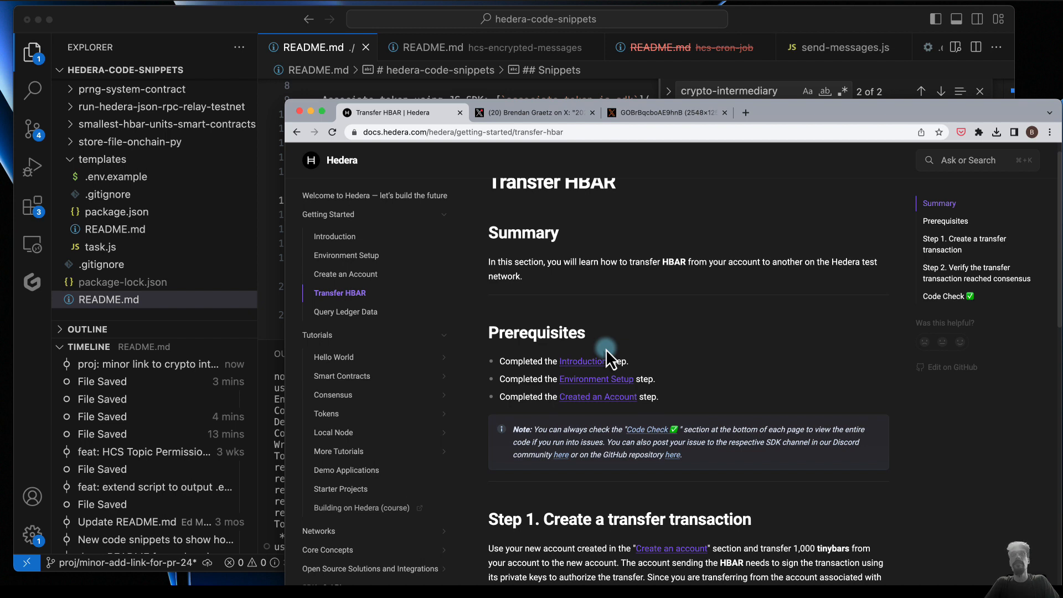
{"action": "left_click", "coordinate": [346, 312]}
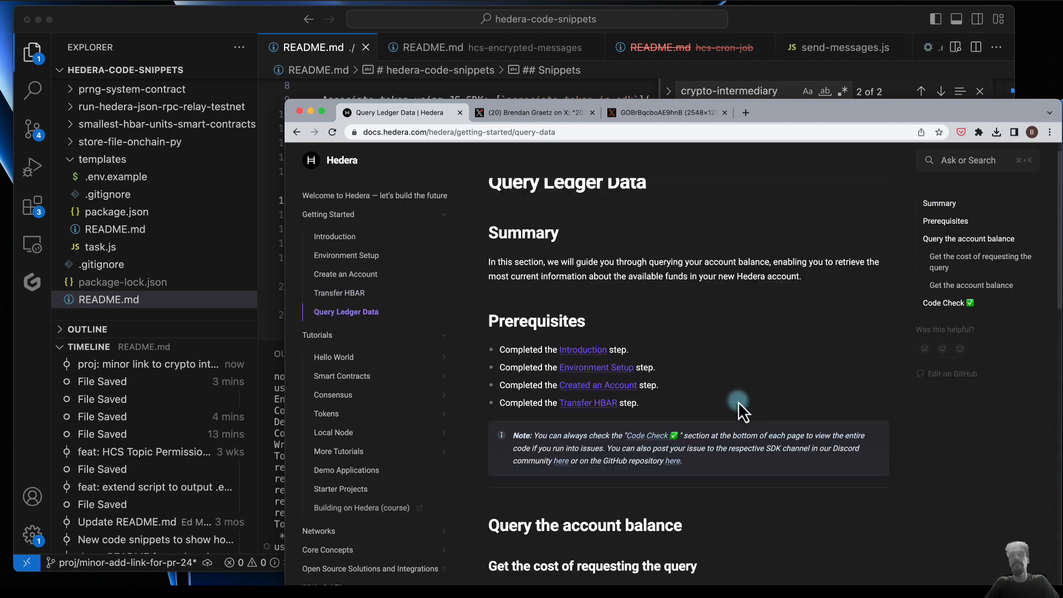
{"action": "scroll", "coordinate": [739, 401], "scroll_direction": "down", "scroll_amount": 5}
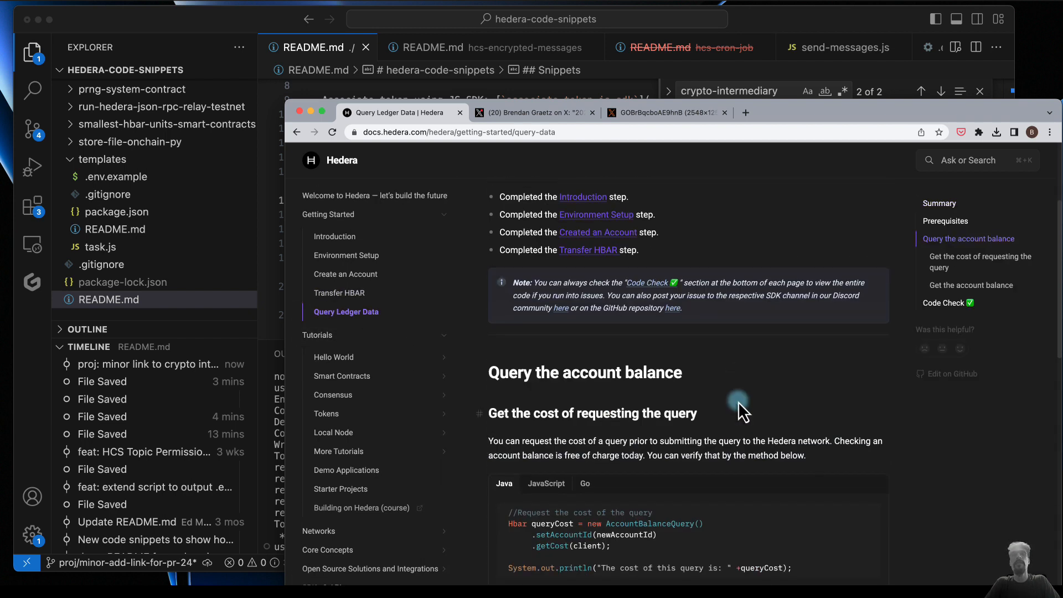
{"action": "scroll", "coordinate": [657, 483], "scroll_direction": "down", "scroll_amount": 5}
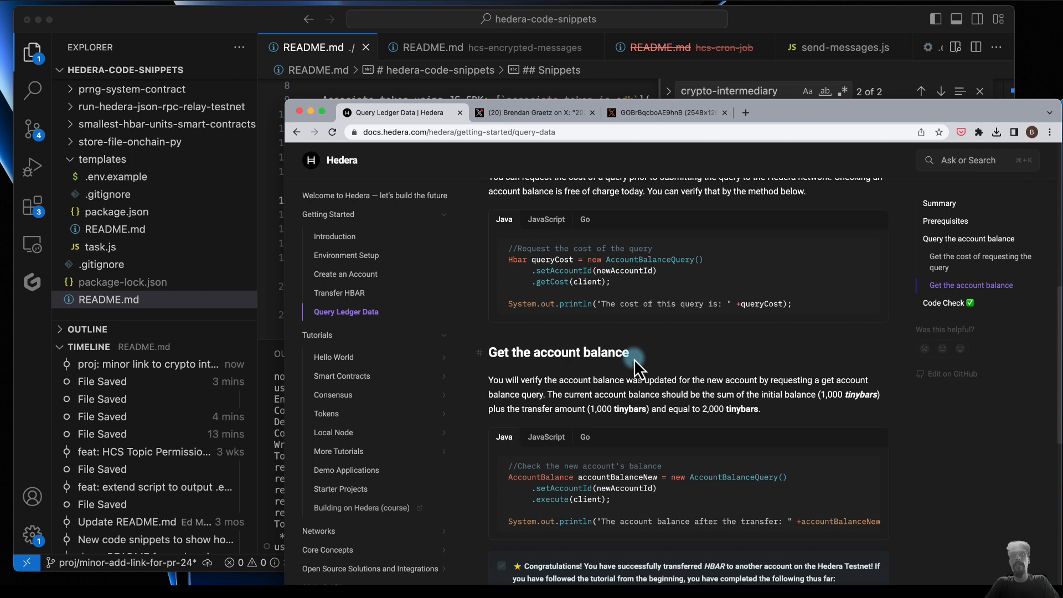
- Open the Hello World page under Tutorials and review the available Hello World sequences
{"action": "left_click", "coordinate": [445, 336]}
{"action": "left_click", "coordinate": [447, 336]}
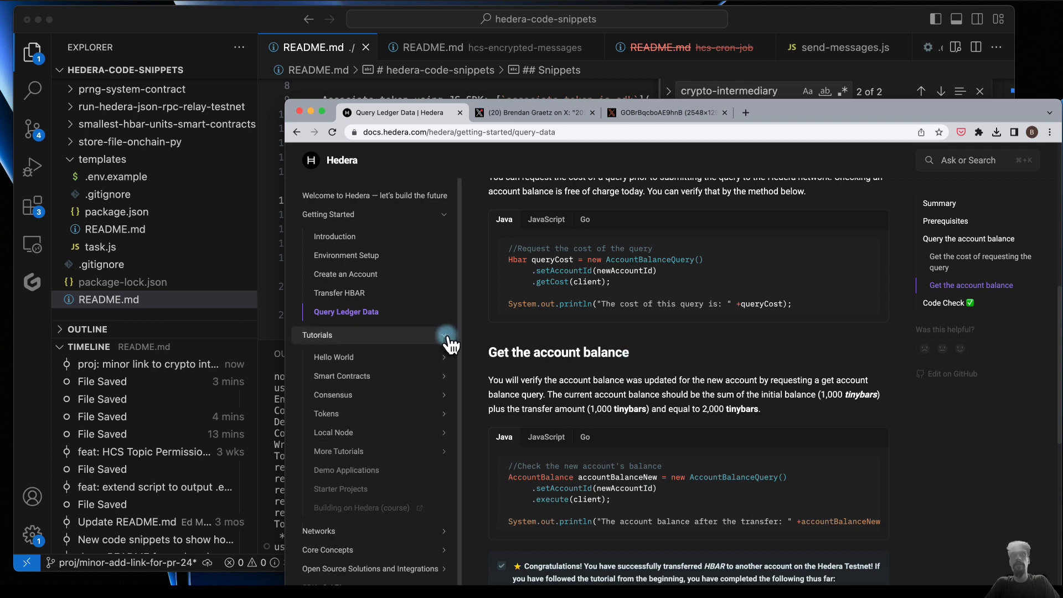
{"action": "left_click", "coordinate": [372, 357]}
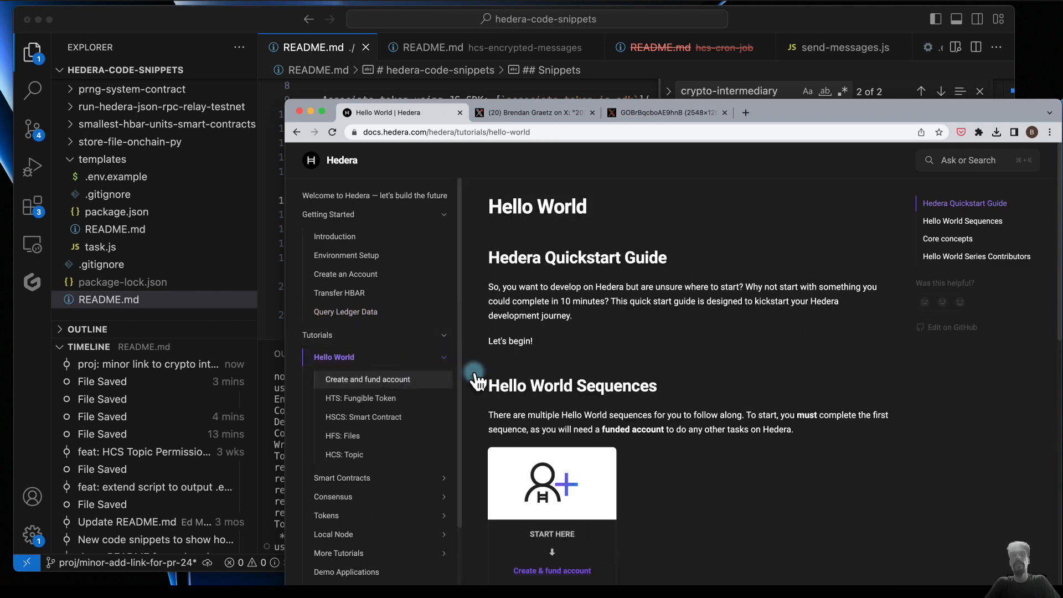
{"action": "scroll", "coordinate": [651, 400], "scroll_direction": "down", "scroll_amount": 6}
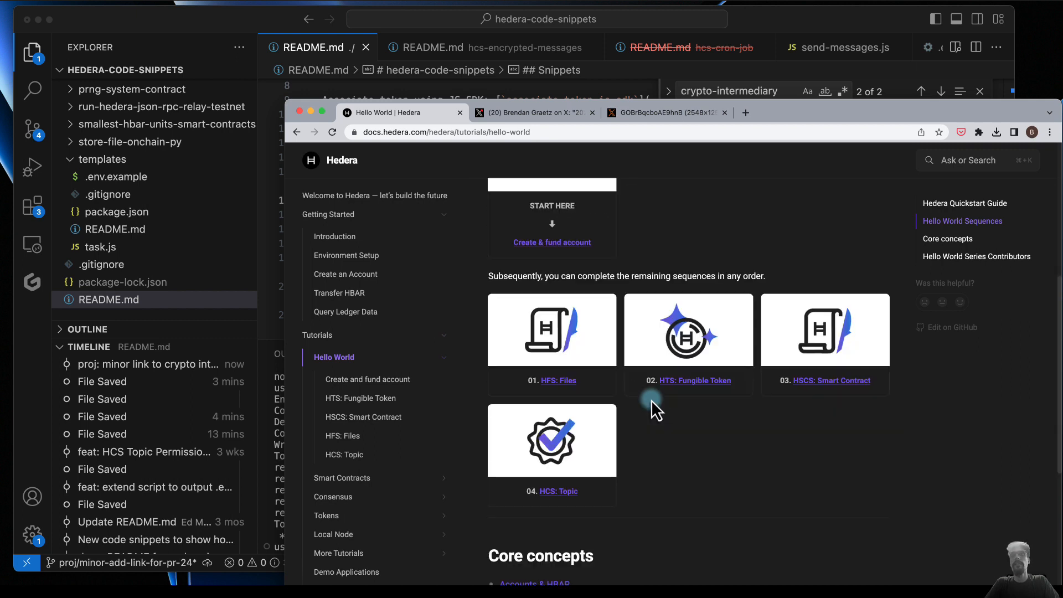
{"action": "scroll", "coordinate": [652, 400], "scroll_direction": "up", "scroll_amount": 2}
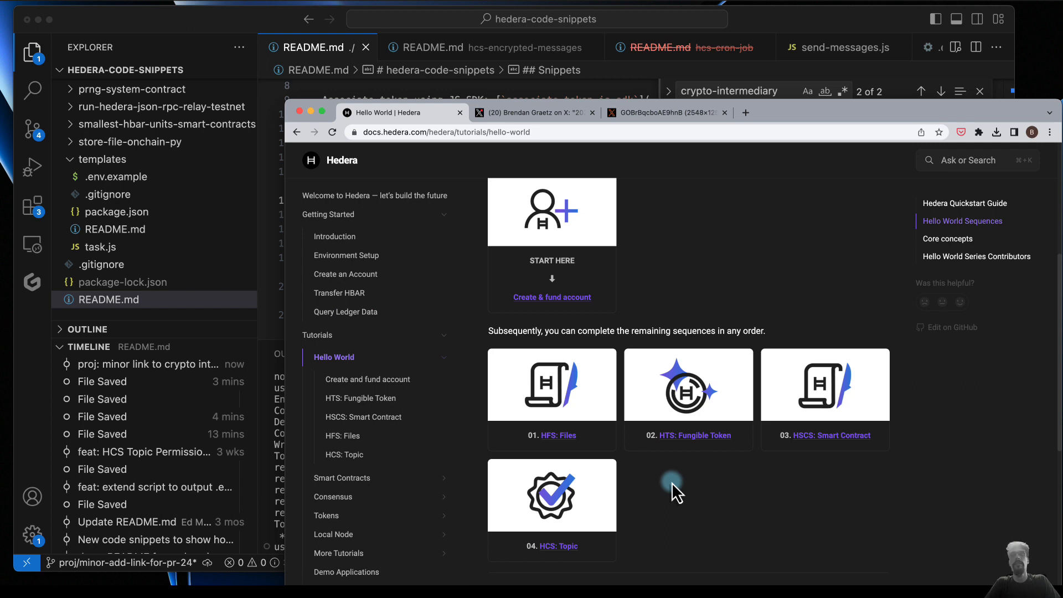
- Open the Create and fund account sequence and read its purpose, prerequisites and project setup instructions, returning to its beginning
{"action": "left_click", "coordinate": [576, 298]}
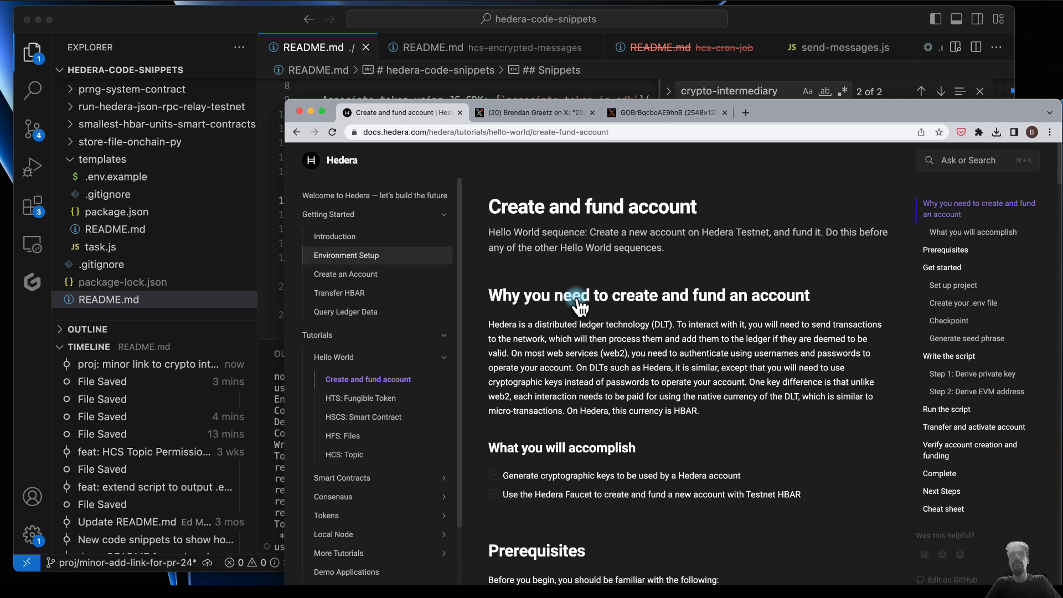
{"action": "scroll", "coordinate": [648, 447], "scroll_direction": "down", "scroll_amount": 1}
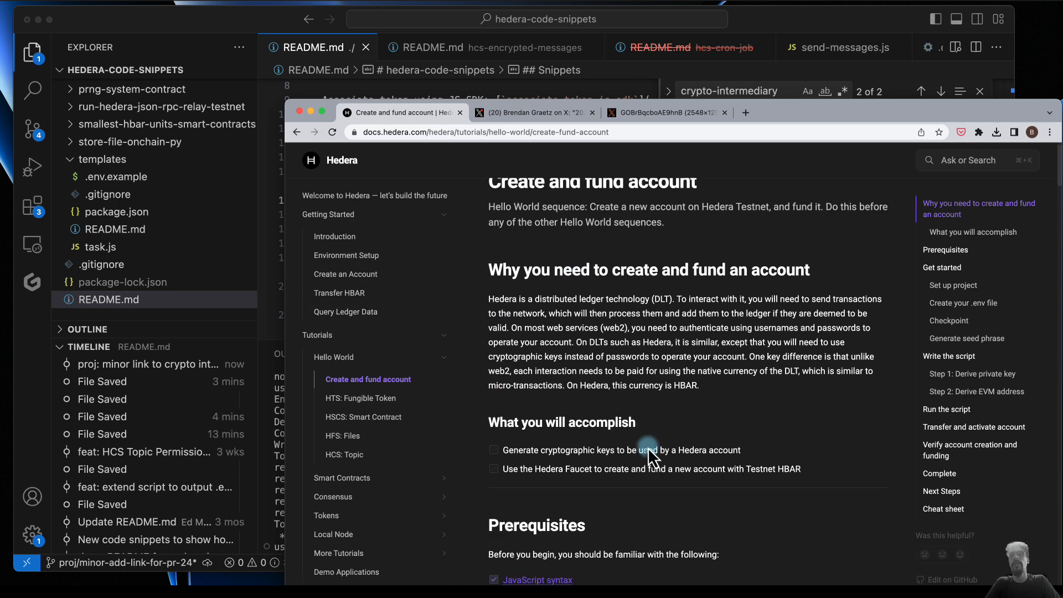
{"action": "scroll", "coordinate": [648, 448], "scroll_direction": "down", "scroll_amount": 2}
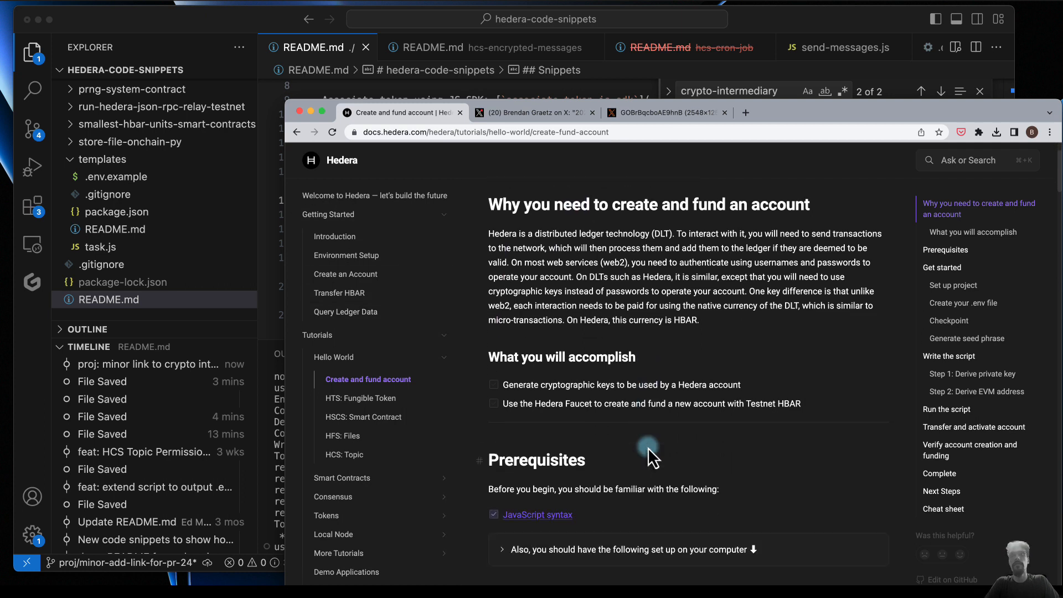
{"action": "scroll", "coordinate": [648, 448], "scroll_direction": "down", "scroll_amount": 1}
{"action": "scroll", "coordinate": [648, 447], "scroll_direction": "down", "scroll_amount": 5}
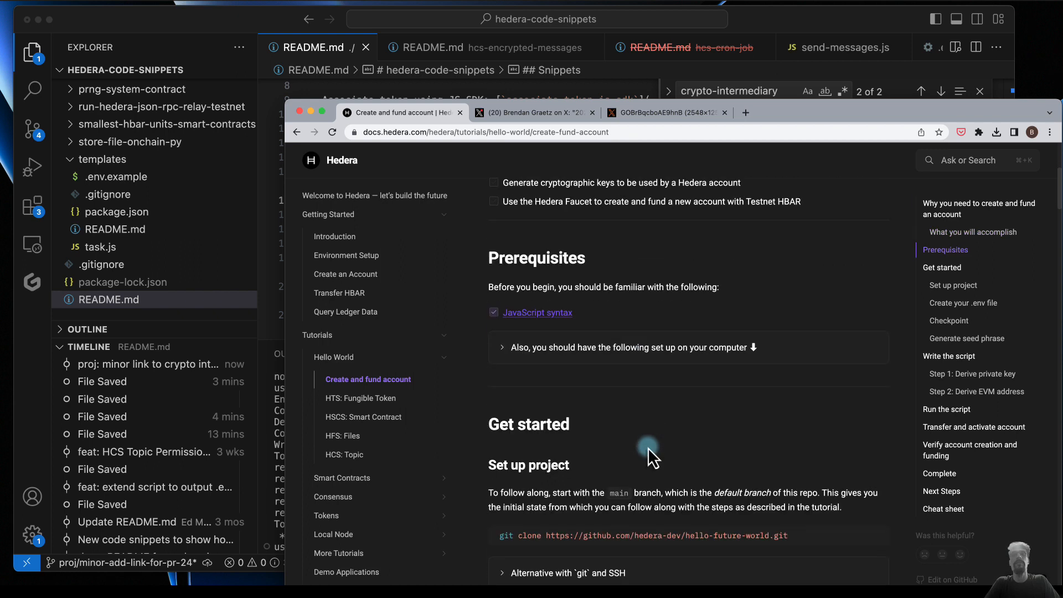
{"action": "scroll", "coordinate": [648, 448], "scroll_direction": "down", "scroll_amount": 1}
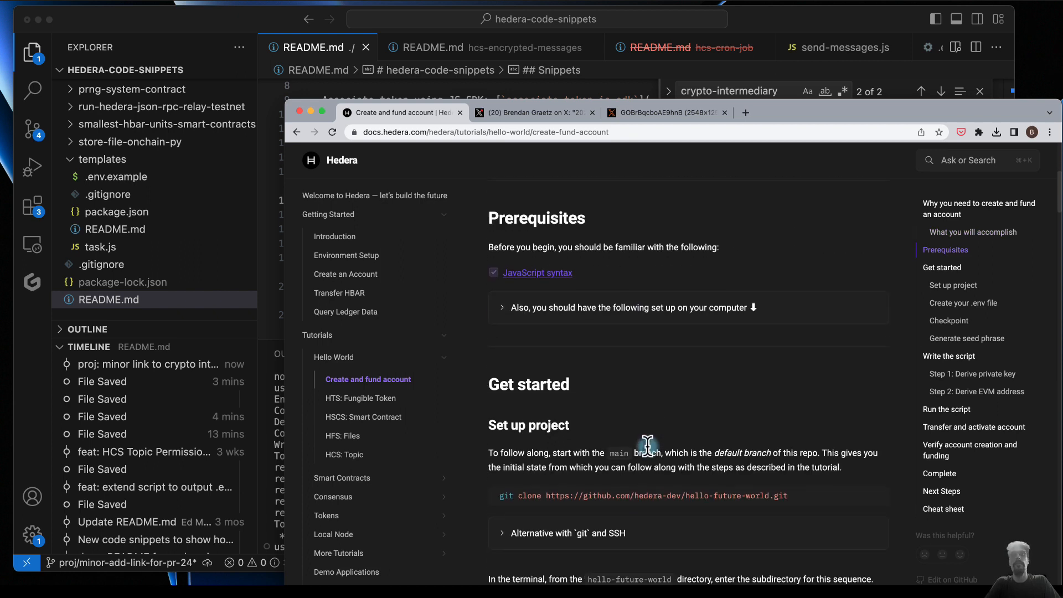
{"action": "scroll", "coordinate": [648, 447], "scroll_direction": "down", "scroll_amount": 6}
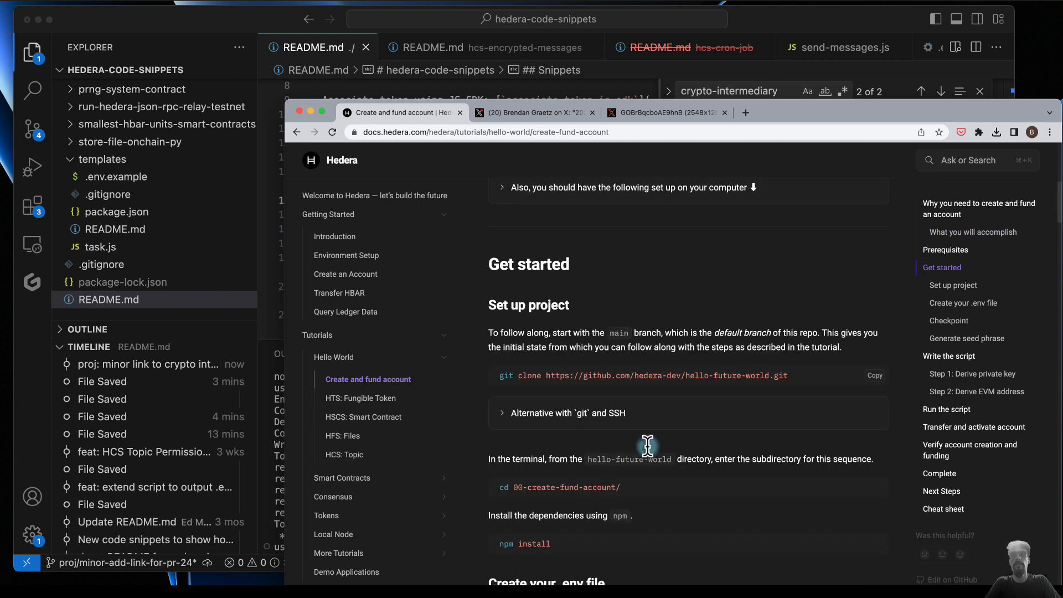
{"action": "scroll", "coordinate": [648, 448], "scroll_direction": "up", "scroll_amount": 15}
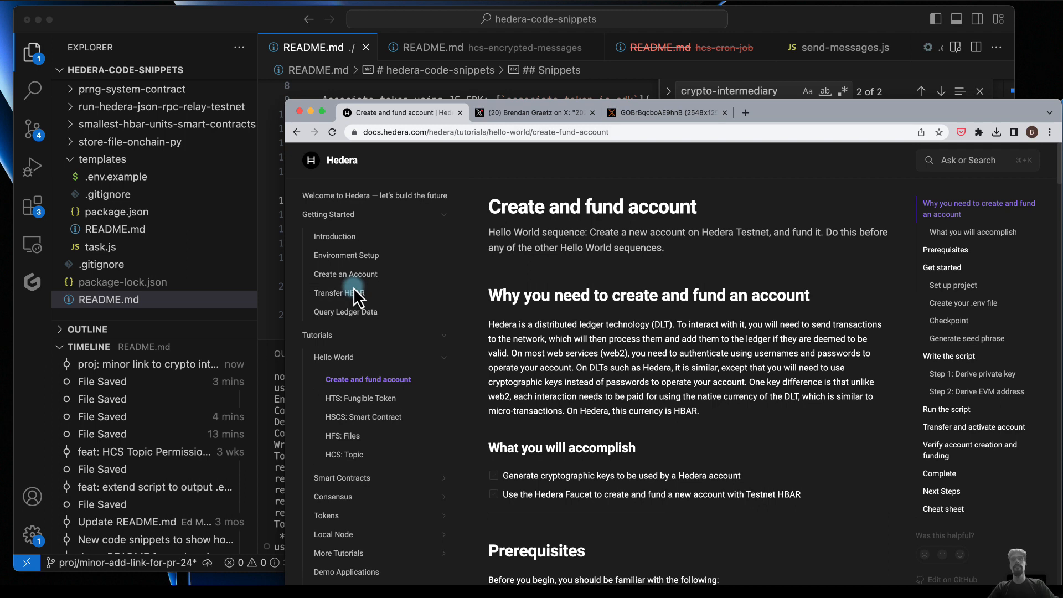
- Examine the developer journey train map in the X post and its full-size image, and return to the Hedera documentation
{"action": "left_click", "coordinate": [534, 113]}
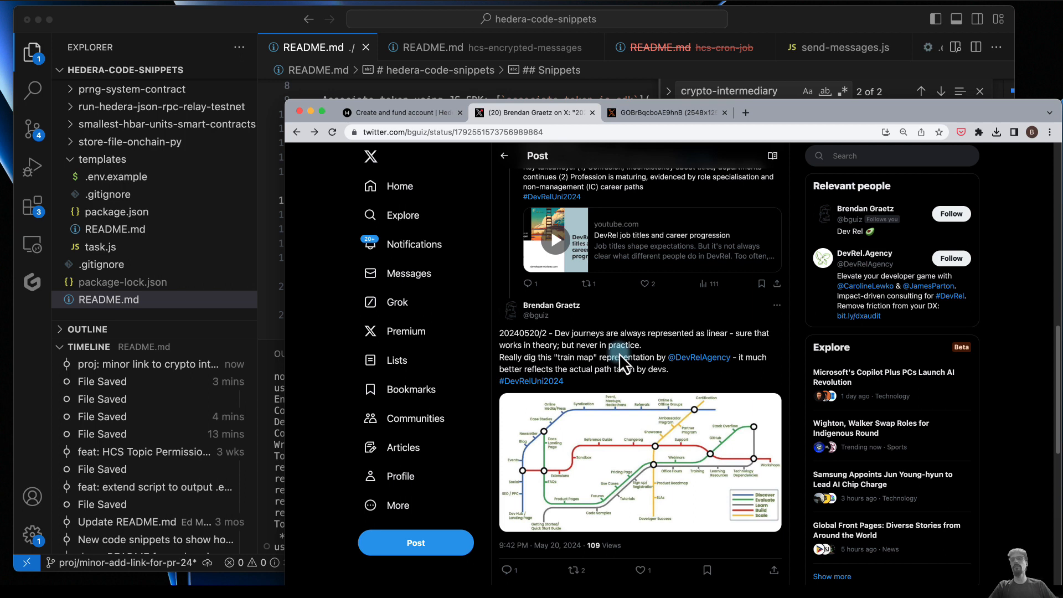
{"action": "left_click", "coordinate": [649, 117]}
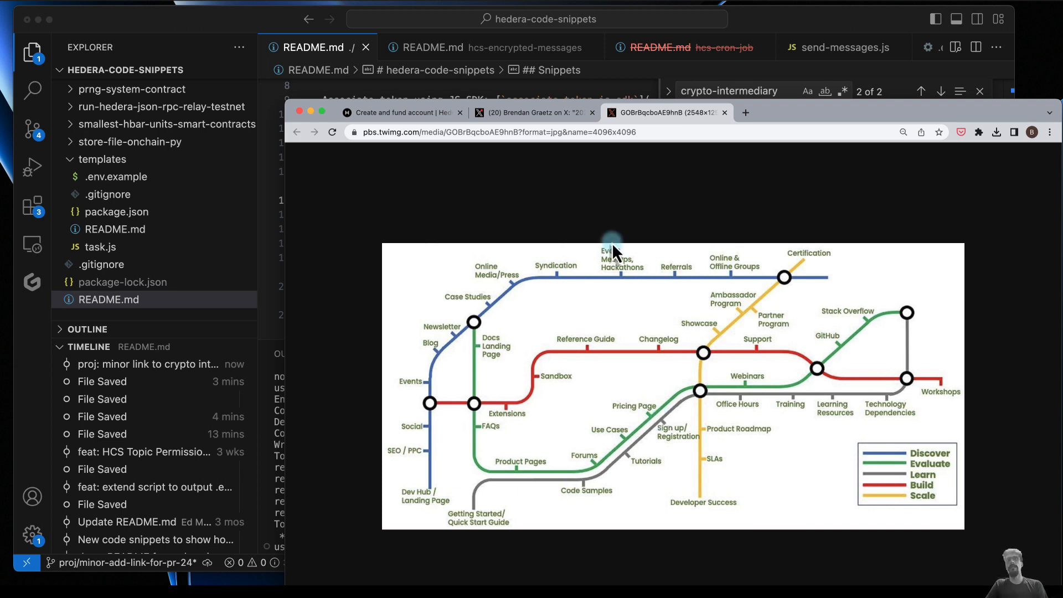
{"action": "left_click", "coordinate": [388, 114]}
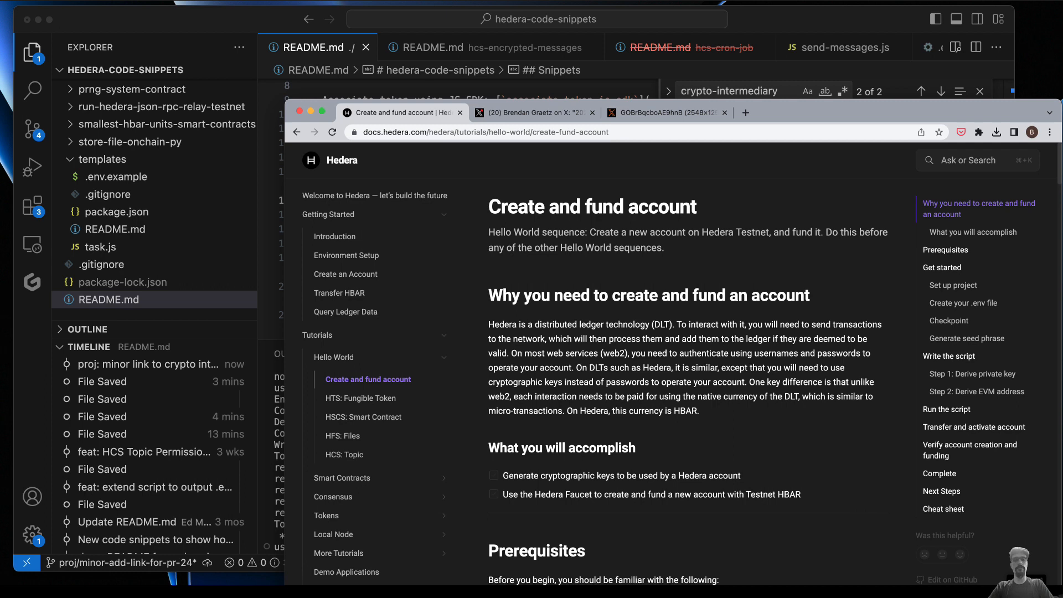
- Switch to Visual Studio Code, create a new untitled file, close the terminal panel and set the file's language to Markdown
{"action": "left_click", "coordinate": [324, 51]}
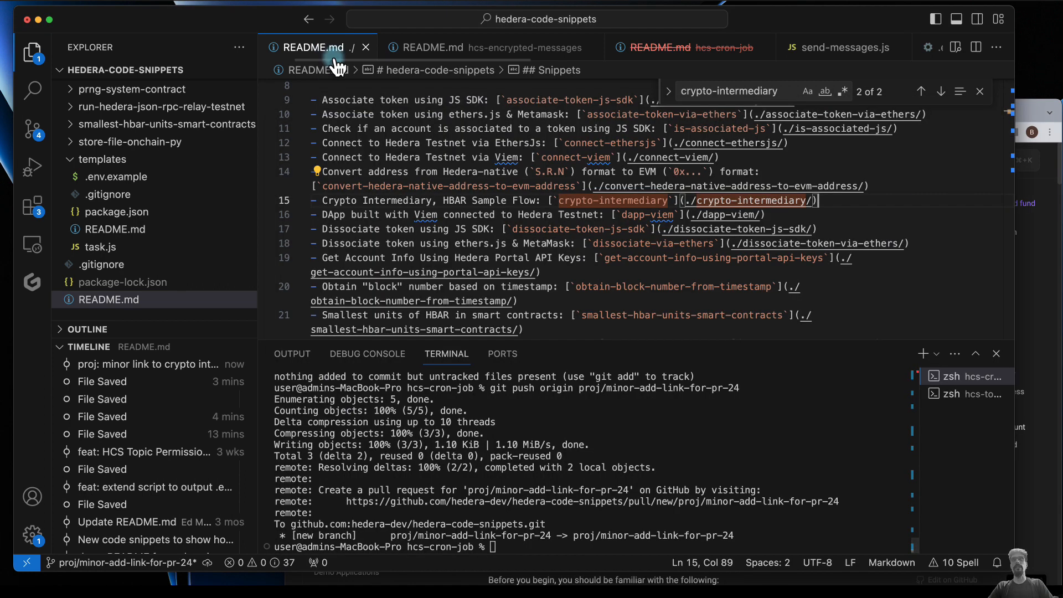
{"action": "key", "text": "super+n"}
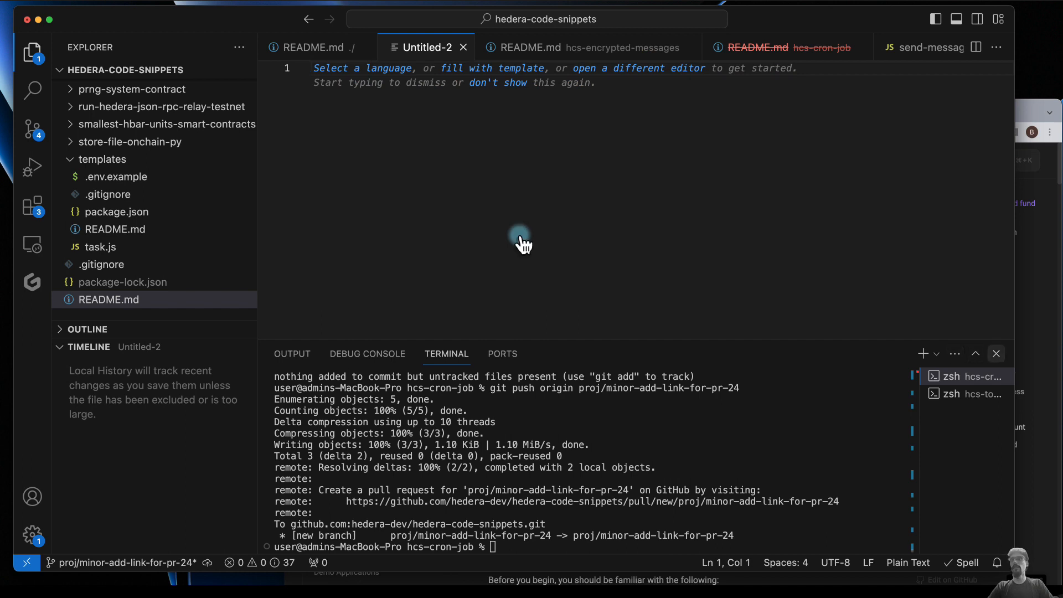
{"action": "left_click", "coordinate": [997, 353]}
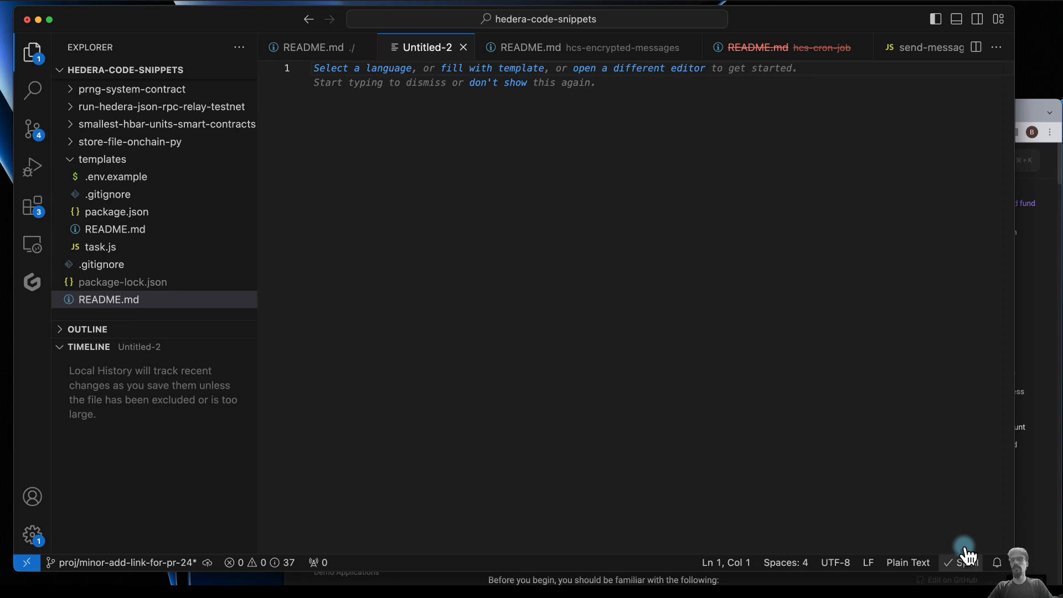
{"action": "left_click", "coordinate": [920, 564]}
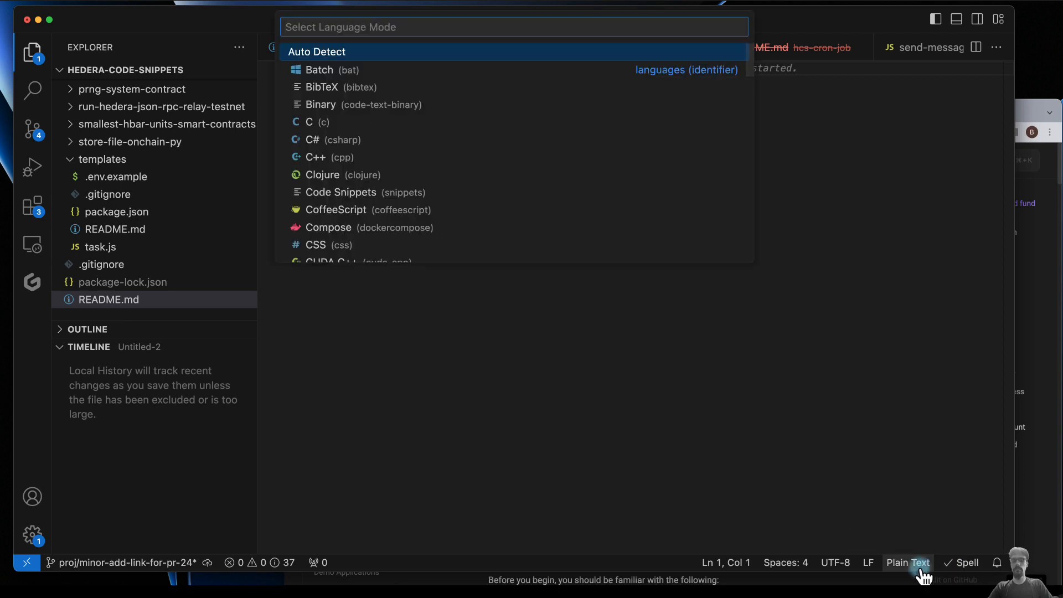
{"action": "type", "text": "mark"}
{"action": "key", "text": "Return"}
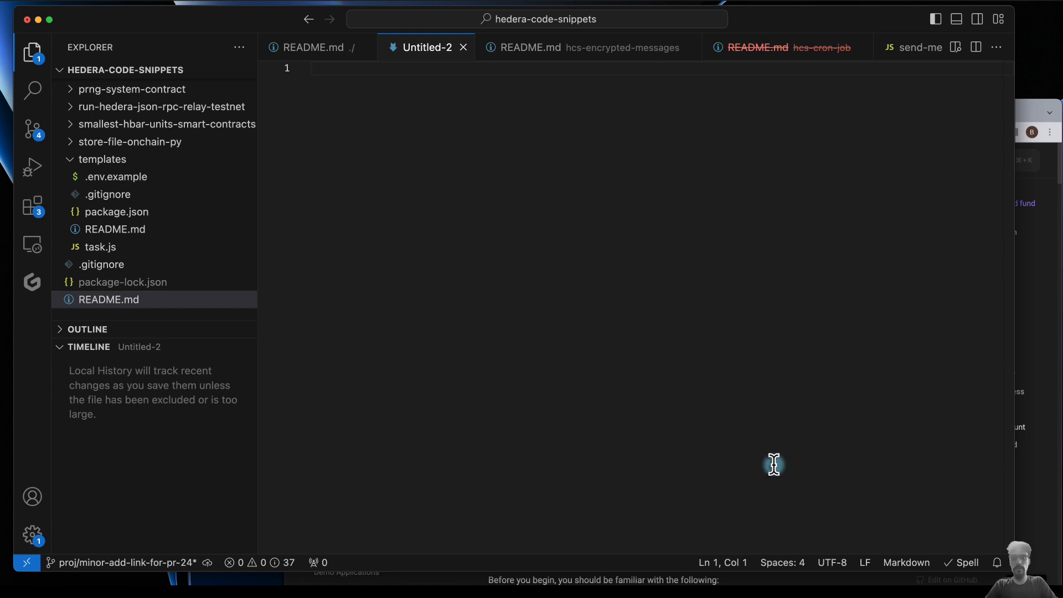
- Start a bullet outline in the new file with "Getting started" and a nested "Intro" item, following the Hedera documentation's navigation
{"action": "left_click", "coordinate": [1026, 115]}
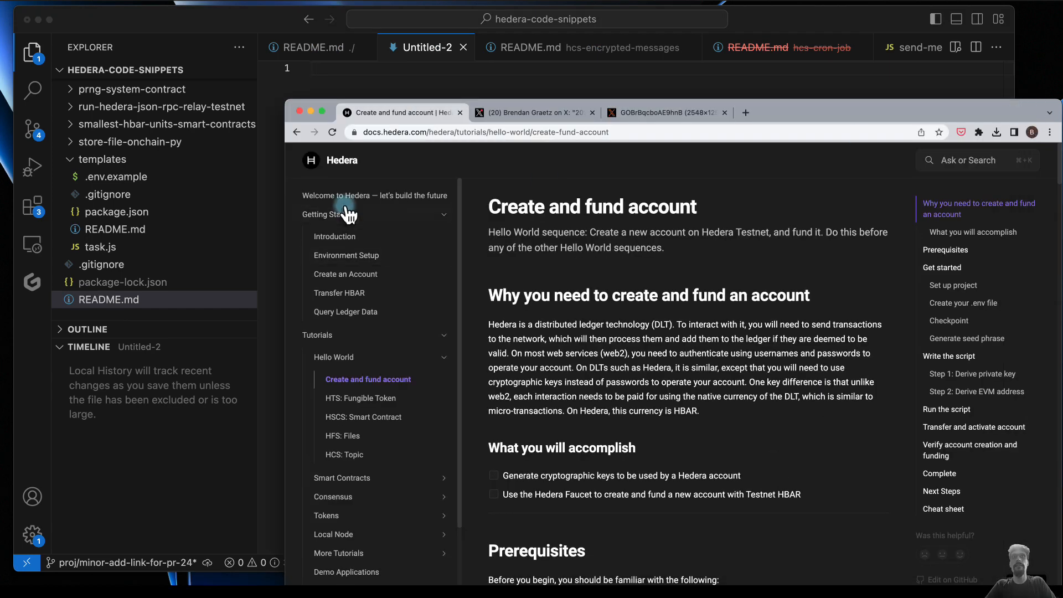
{"action": "left_click", "coordinate": [396, 90]}
{"action": "type", "text": "- Getting started"}
{"action": "key", "text": "Return"}
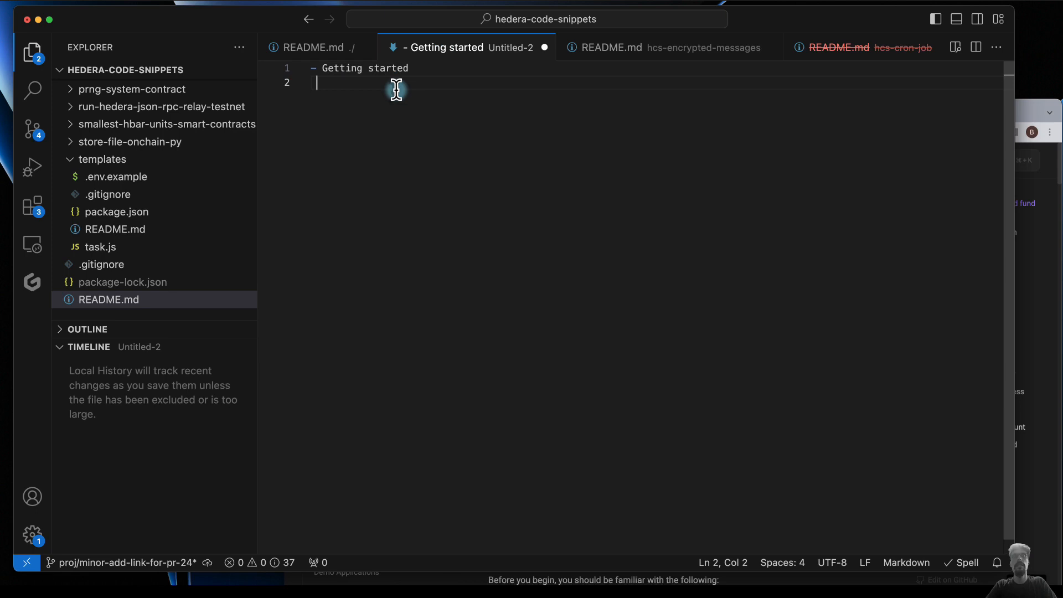
{"action": "type", "text": "- Intro"}
{"action": "key", "text": "Return"}
- Add "Env" and "Create account" as nested bullets under "Getting started", following the order in the Hedera documentation
{"action": "key", "text": "super+Tab"}
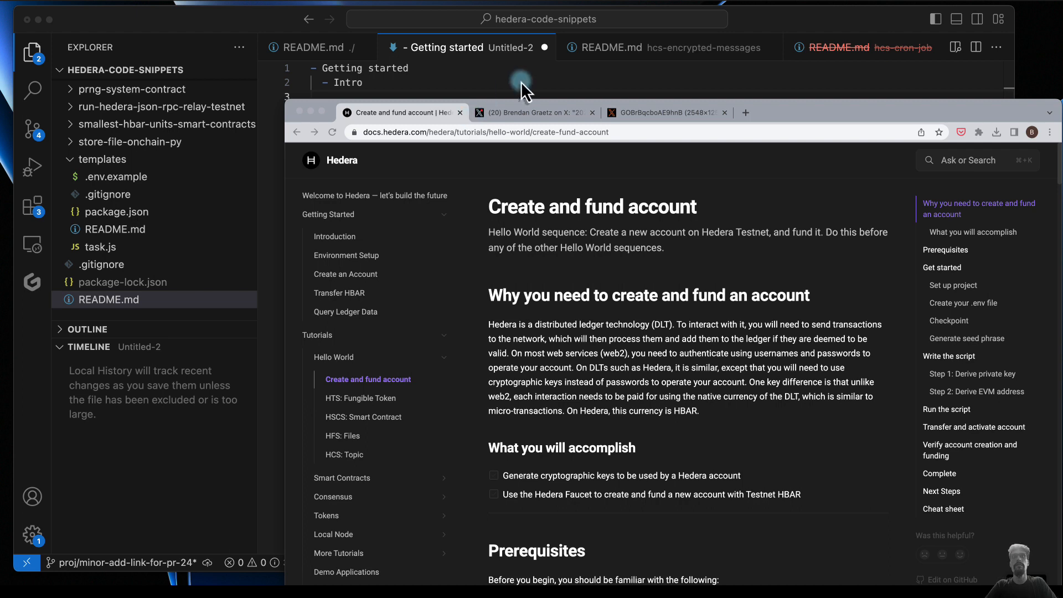
{"action": "left_click", "coordinate": [458, 92]}
{"action": "type", "text": "Env"}
{"action": "key", "text": "Return"}
{"action": "type", "text": "- Create account"}
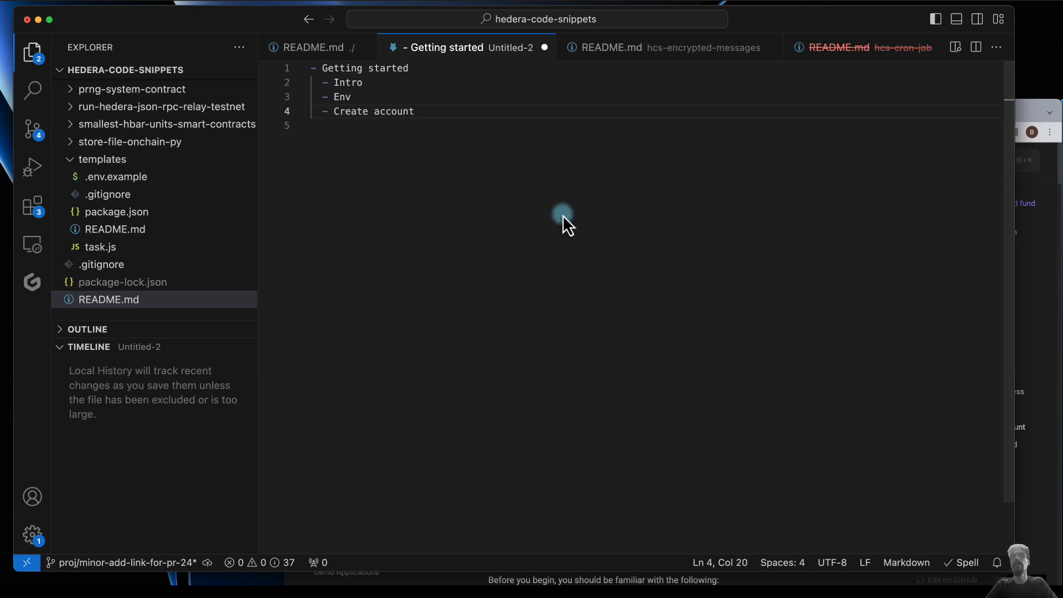
- Add a nested "Transfer HBAR" bullet below "Create account", checking the next page name in the Hedera documentation
{"action": "left_click", "coordinate": [1030, 123]}
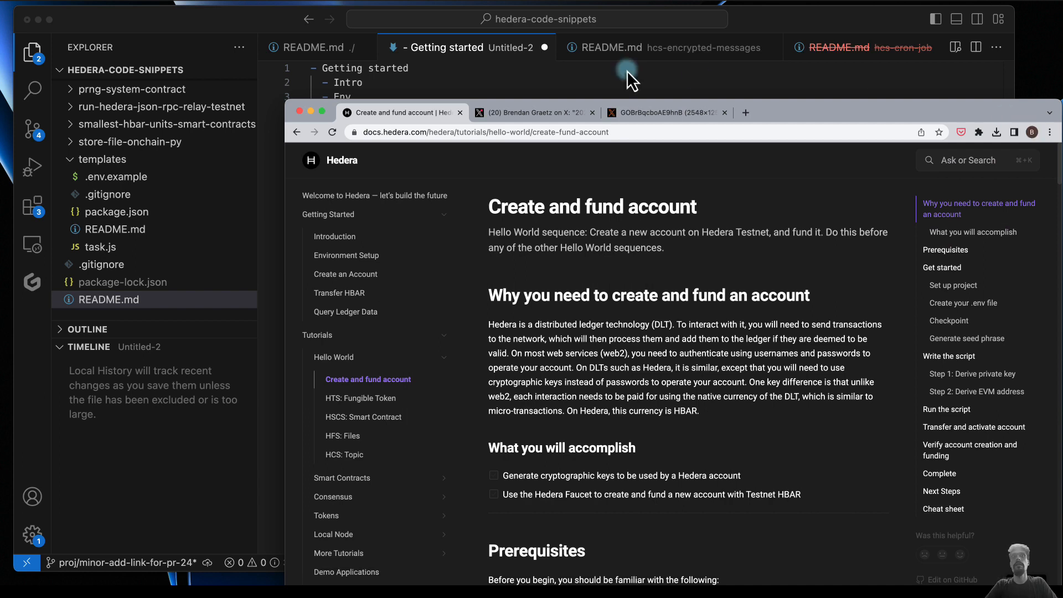
{"action": "left_click", "coordinate": [607, 68]}
{"action": "left_click", "coordinate": [435, 105]}
{"action": "key", "text": "Return"}
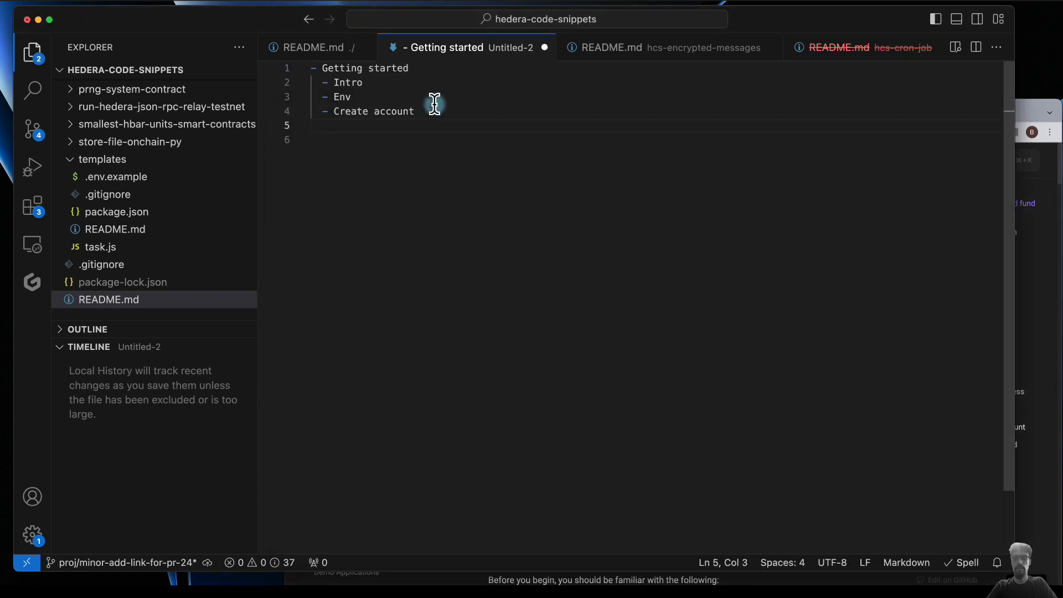
{"action": "type", "text": "Trans"}
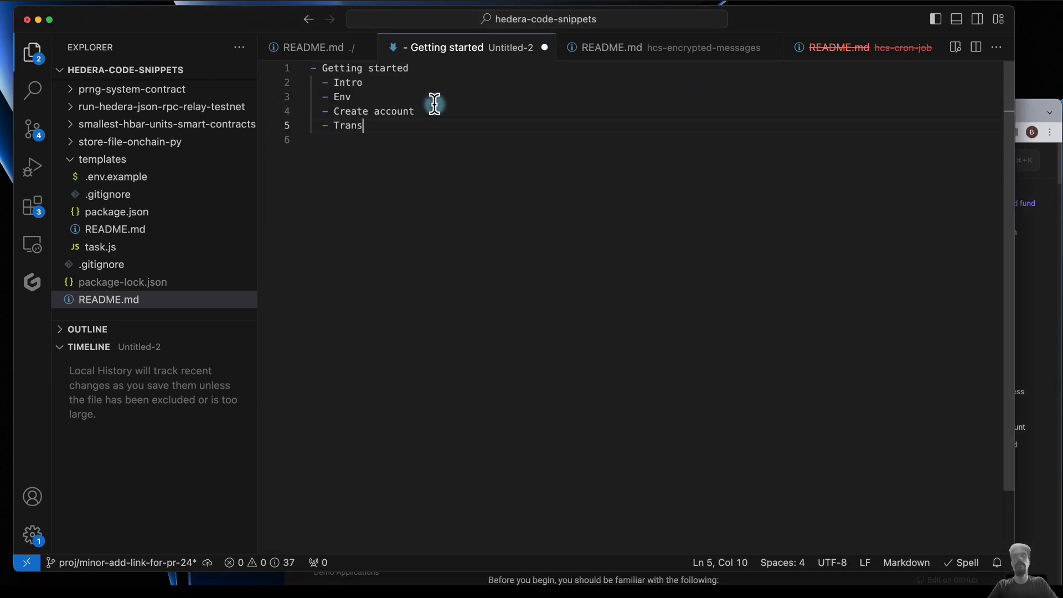
{"action": "type", "text": "fer HBAR"}
{"action": "key", "text": "Return"}
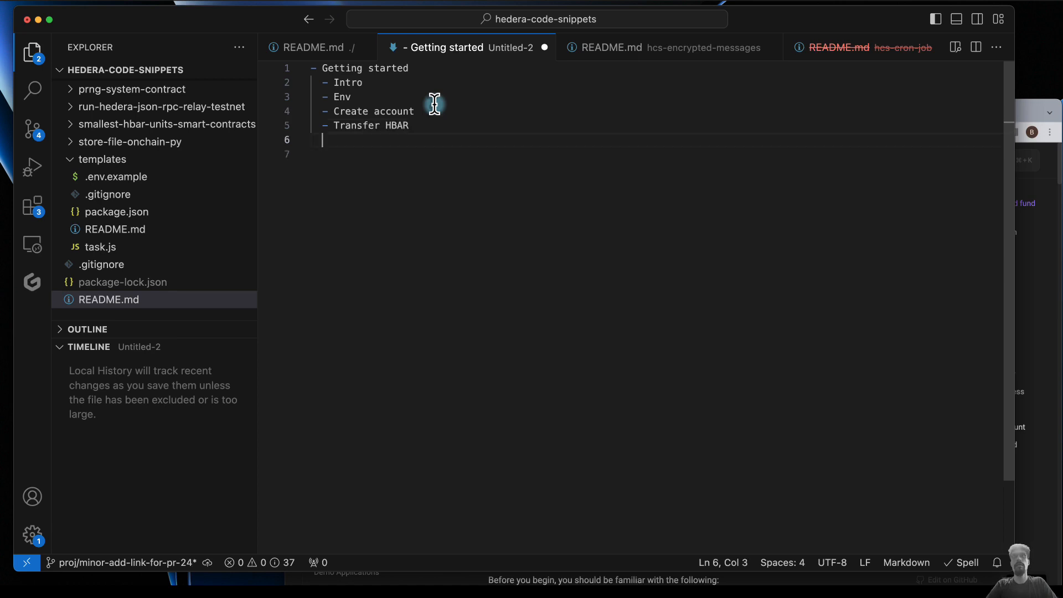
- Check the last Getting Started page in the Hedera documentation and add a nested "Query balance" bullet below "Transfer HBAR"
{"action": "key", "text": "super+Tab"}
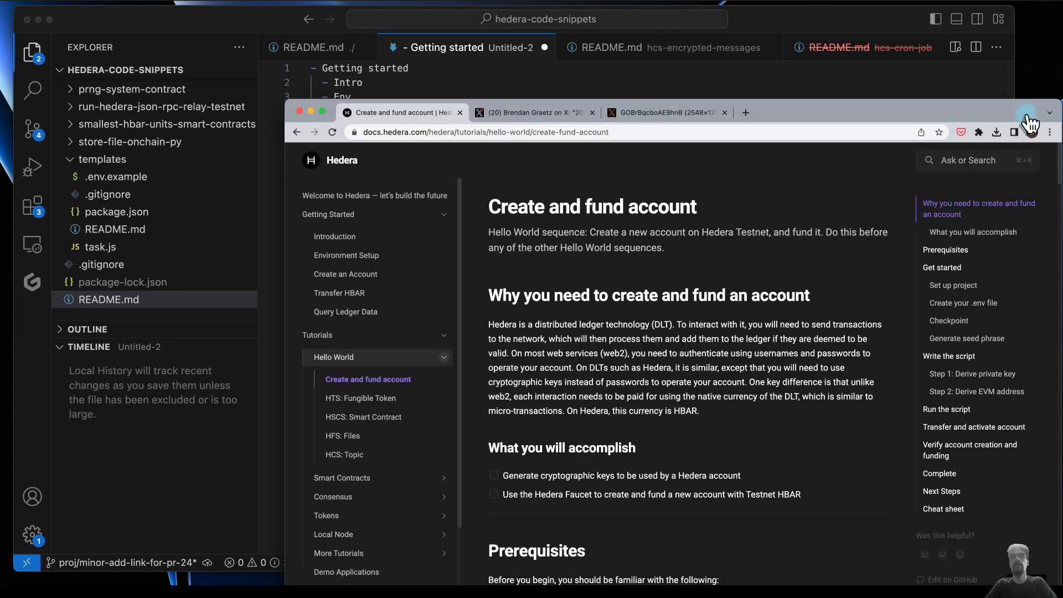
{"action": "left_click", "coordinate": [428, 95]}
{"action": "left_click", "coordinate": [383, 140]}
{"action": "left_click", "coordinate": [425, 129]}
{"action": "key", "text": "Return"}
{"action": "type", "text": "- Query led"}
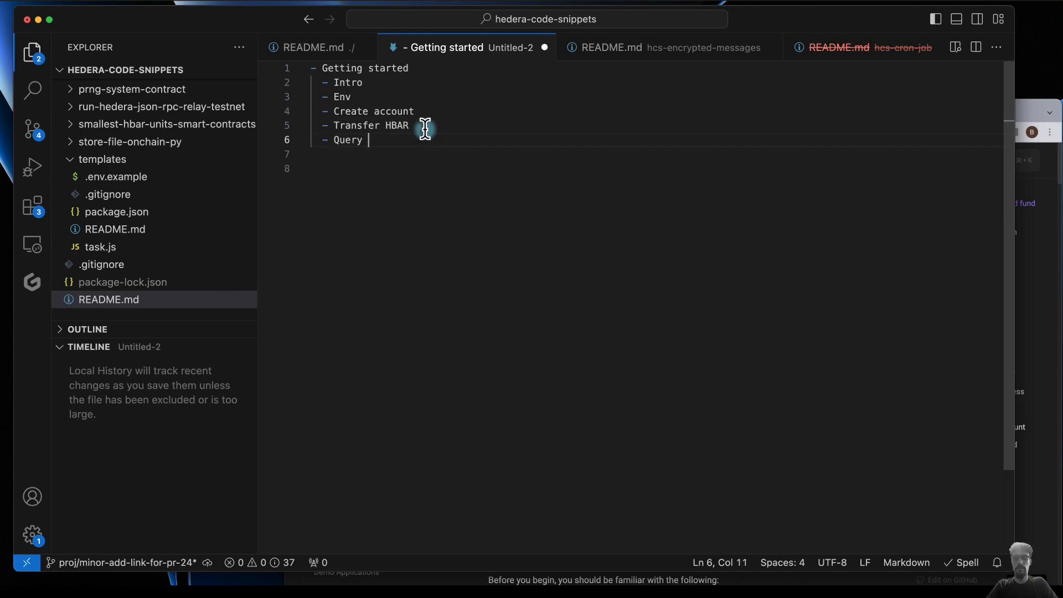
{"action": "key", "text": "BackSpace"}
{"action": "key", "text": "BackSpace"}
{"action": "key", "text": "BackSpace"}
{"action": "type", "text": "balance"}
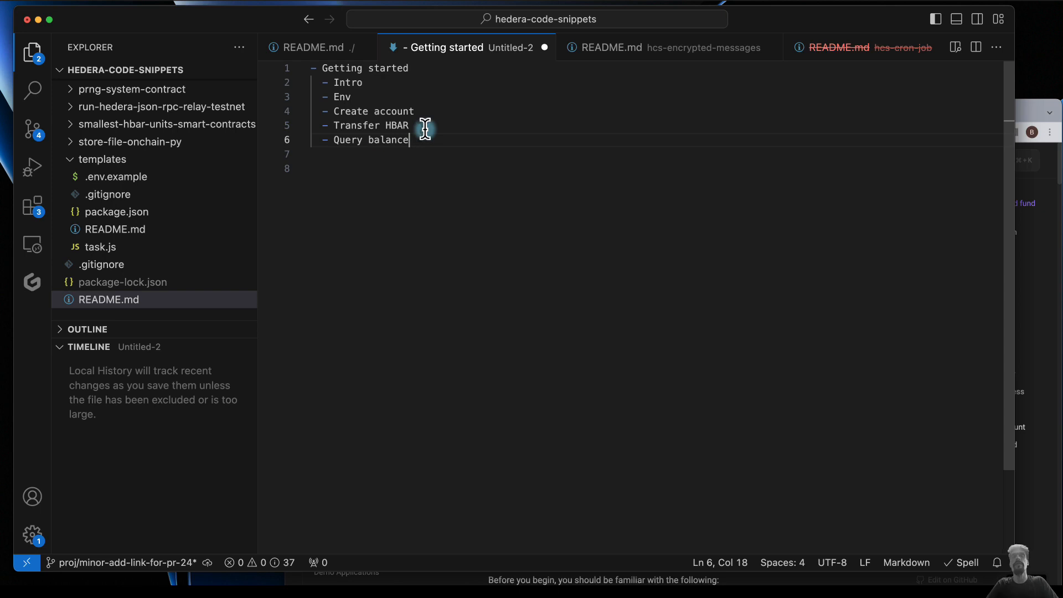
- Add a top-level "Tutorials" bullet after the Getting started list, with a nested "Hello World" item
{"action": "key", "text": "Return"}
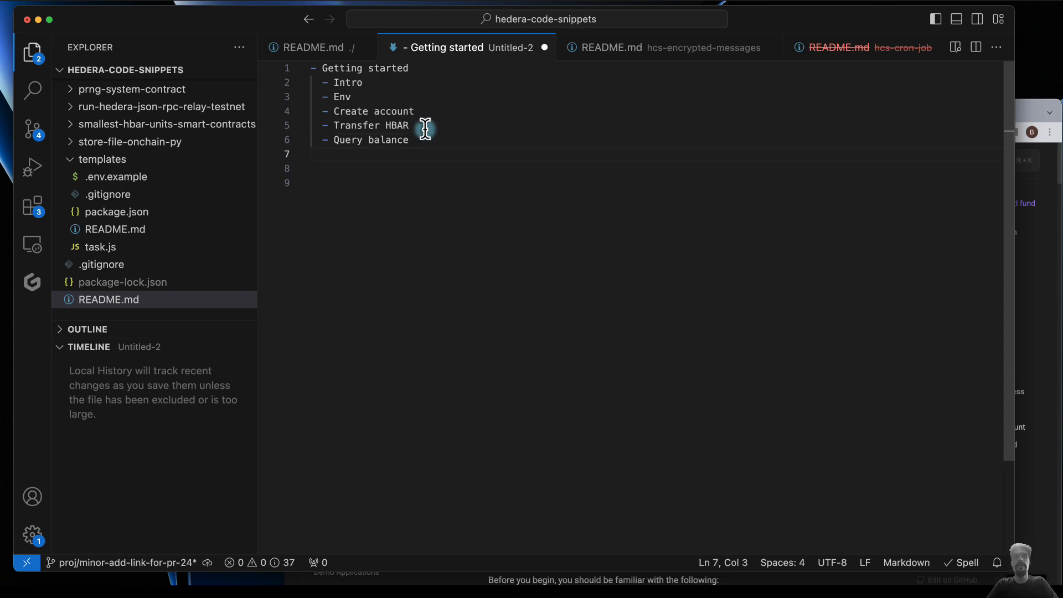
{"action": "type", "text": "- Tutorials"}
{"action": "key", "text": "Return"}
{"action": "key", "text": "Tab"}
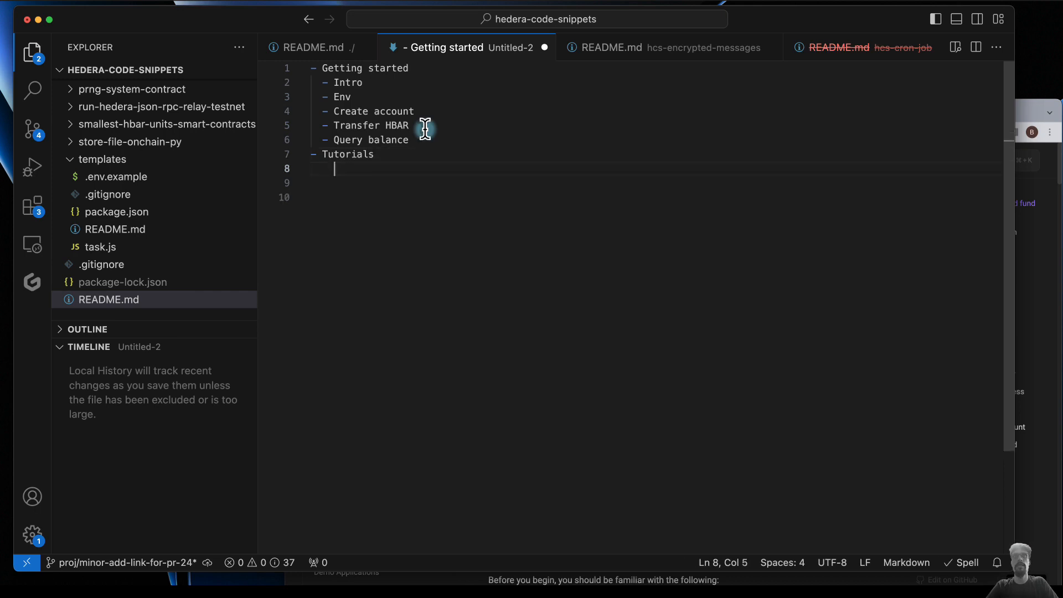
{"action": "type", "text": "- Hello World"}
{"action": "key", "text": "Return"}
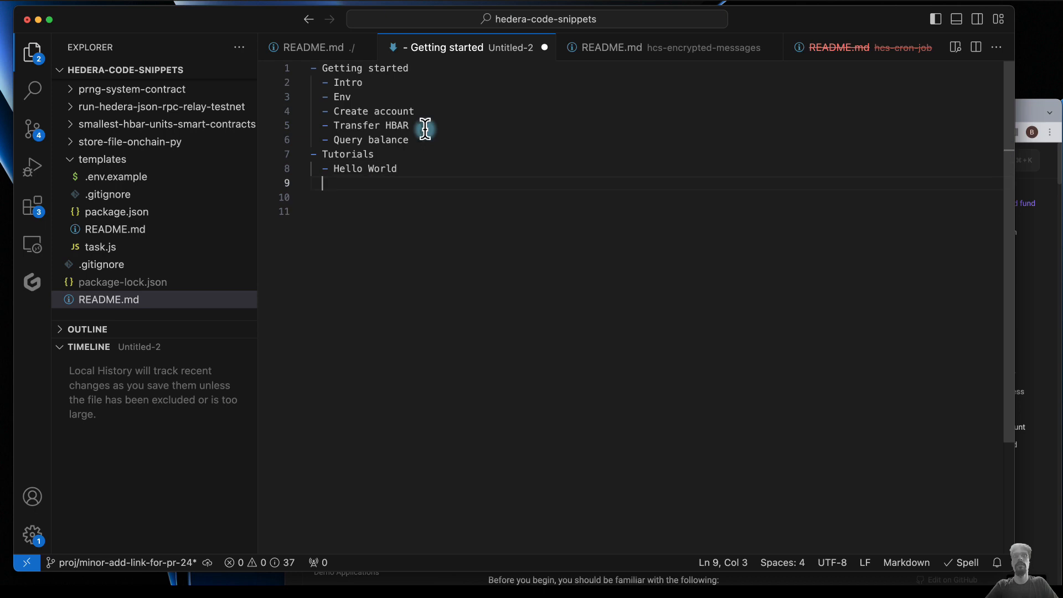
- Add an empty bullet nested under "Hello World", followed by a "..." bullet at the same level as "Hello World"
{"action": "type", "text": "-"}
{"action": "key", "text": "Return"}
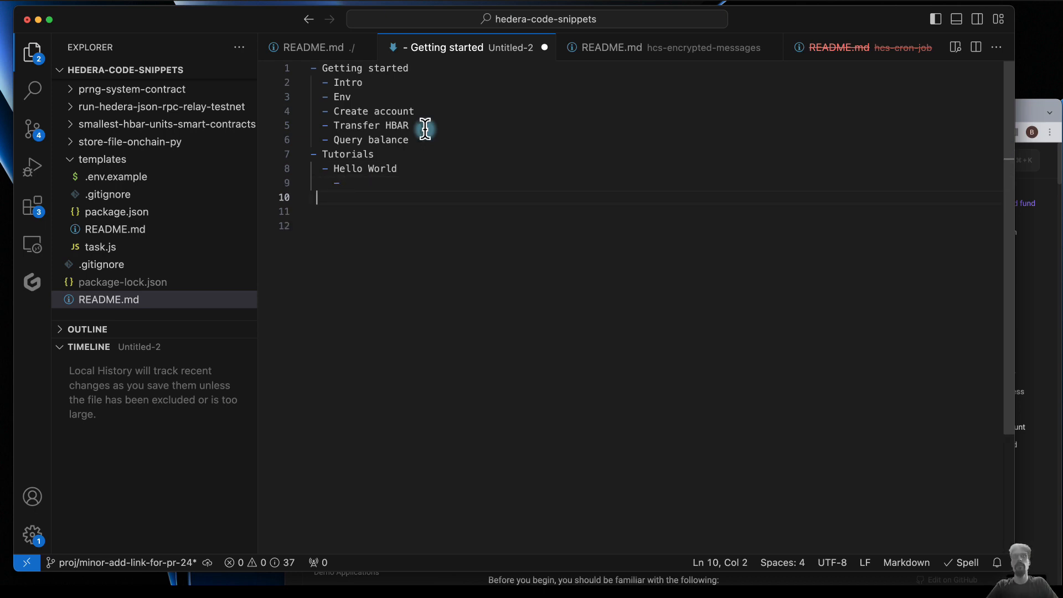
{"action": "type", "text": "- ..."}
{"action": "left_click", "coordinate": [400, 182]}
- Review the Tutorials entries in the Hedera documentation's navigation and fill the empty Hello World sub-bullet with "Create and fund account"
{"action": "left_click", "coordinate": [1029, 118]}
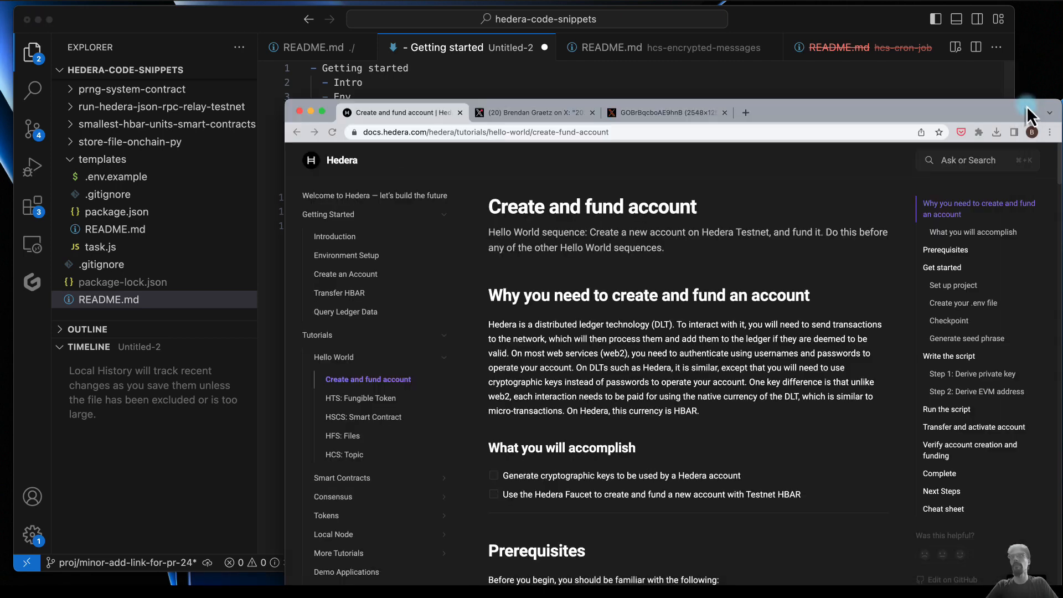
{"action": "scroll", "coordinate": [410, 454], "scroll_direction": "down", "scroll_amount": 2}
{"action": "scroll", "coordinate": [410, 455], "scroll_direction": "down", "scroll_amount": 2}
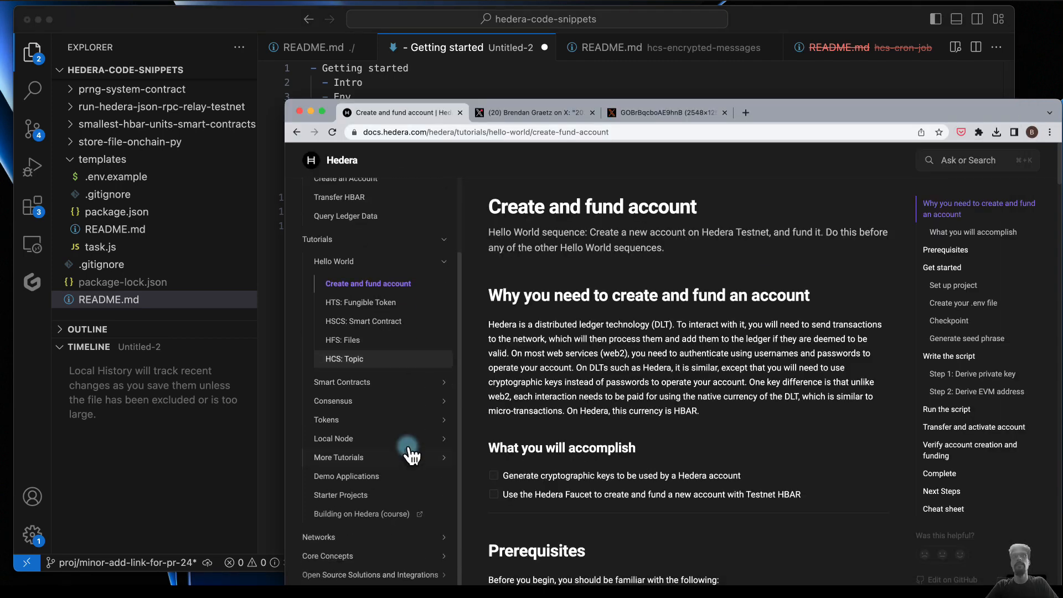
{"action": "left_click", "coordinate": [441, 91]}
{"action": "left_click", "coordinate": [372, 183]}
{"action": "type", "text": "Create"}
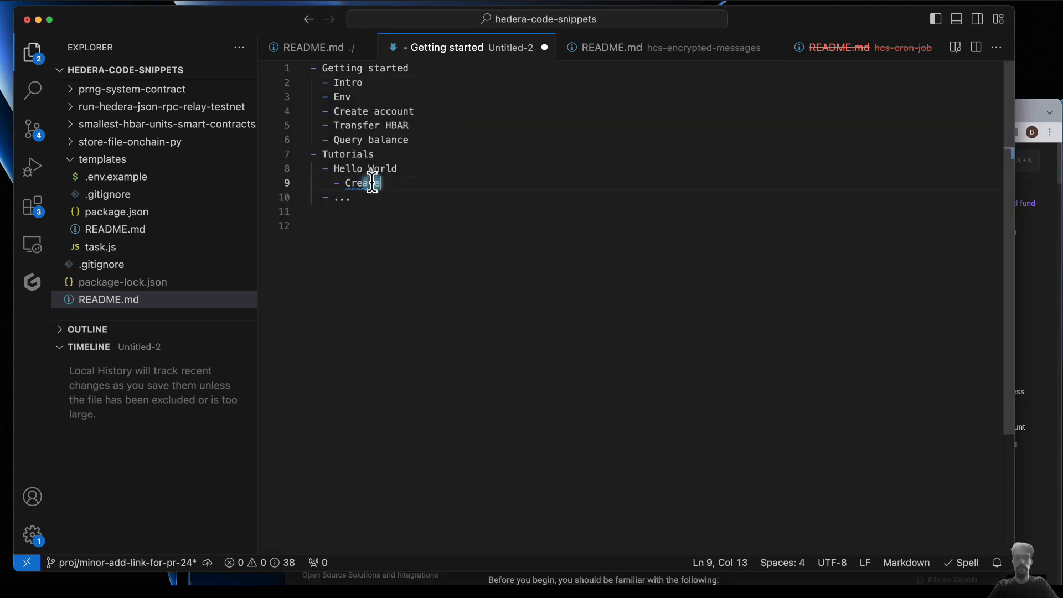
{"action": "type", "text": " and fund account"}
{"action": "key", "text": "Return"}
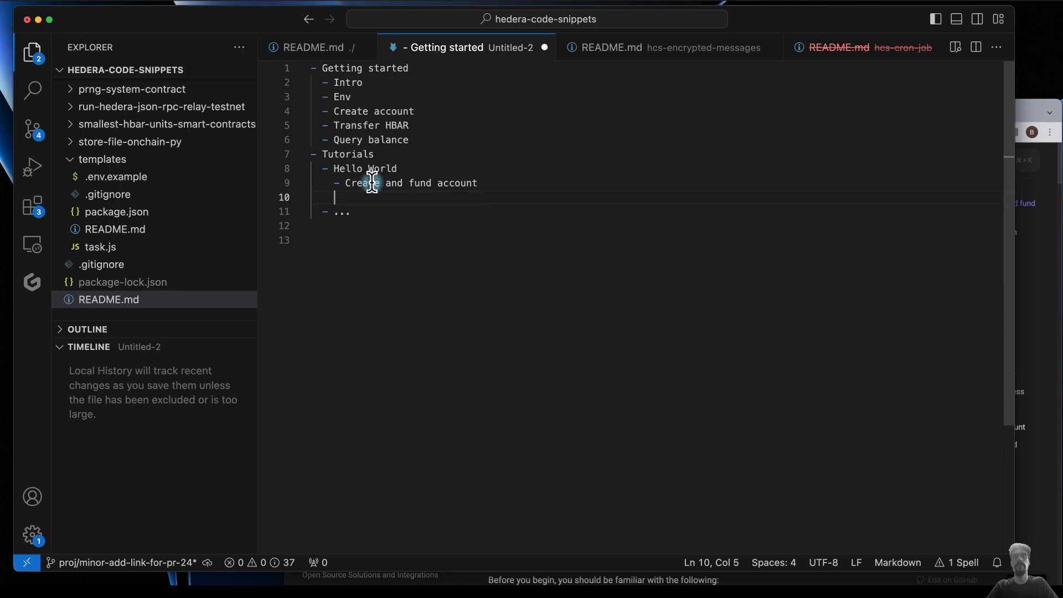
- Add the sub-bullets "HTS", "HCS", "HSCS" and "HFS" under "Hello World", below "Create and fund account"
{"action": "type", "text": "- HTC"}
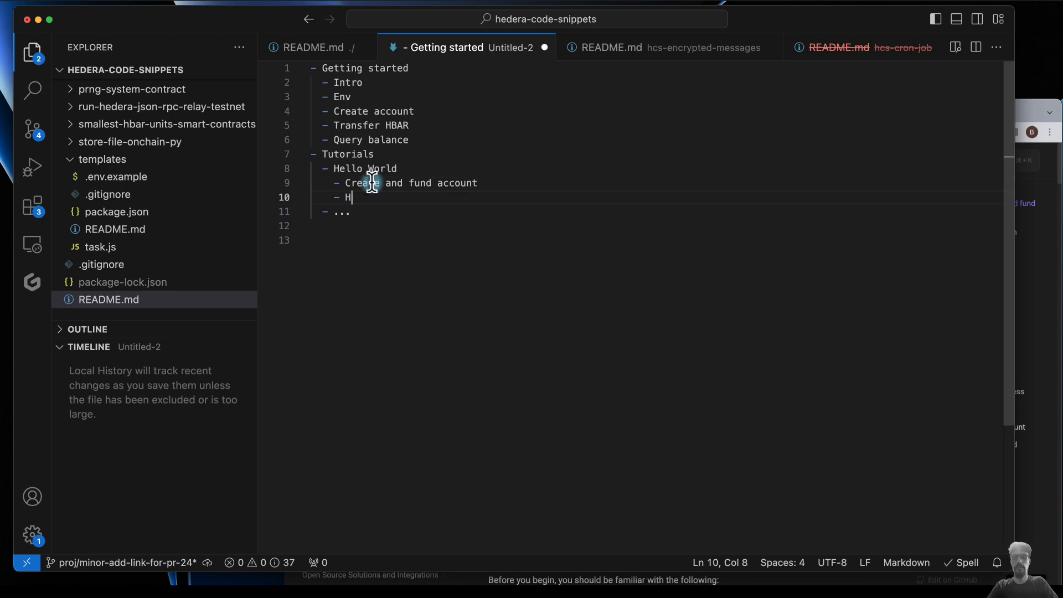
{"action": "key", "text": "Return"}
{"action": "type", "text": "- HCS"}
{"action": "key", "text": "Return"}
{"action": "type", "text": "- HC"}
{"action": "type", "text": "CS"}
{"action": "key", "text": "Return"}
{"action": "type", "text": "- HFS"}
{"action": "left_click", "coordinate": [391, 256]}
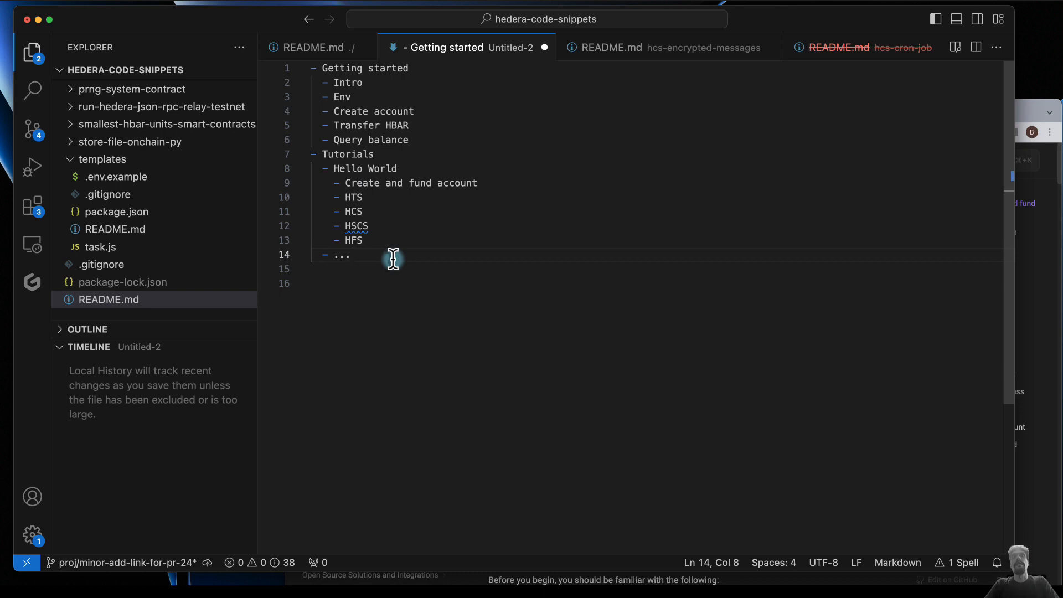
- Start a second outline after a blank line below the first one, with a top-level "Getting started" bullet
{"action": "key", "text": "super+a"}
{"action": "left_click", "coordinate": [394, 260]}
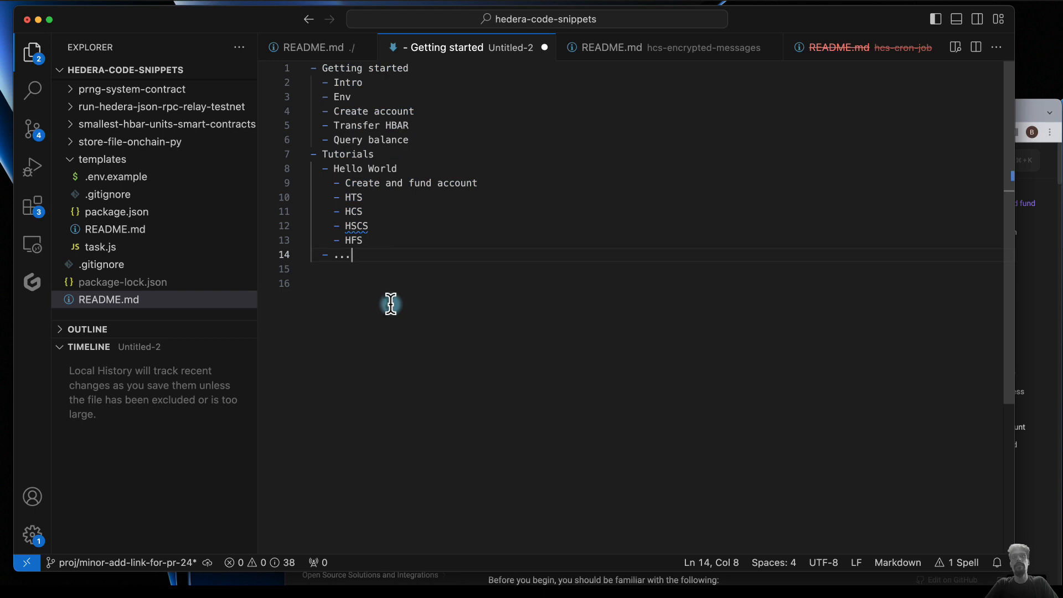
{"action": "key", "text": "Return"}
{"action": "key", "text": "Return"}
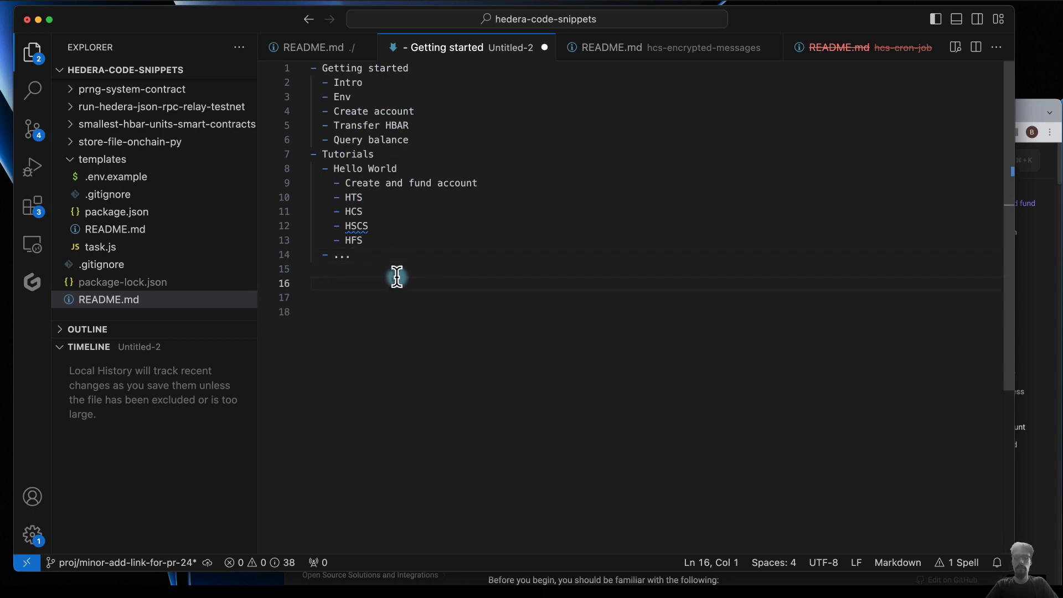
{"action": "type", "text": "- Getting "}
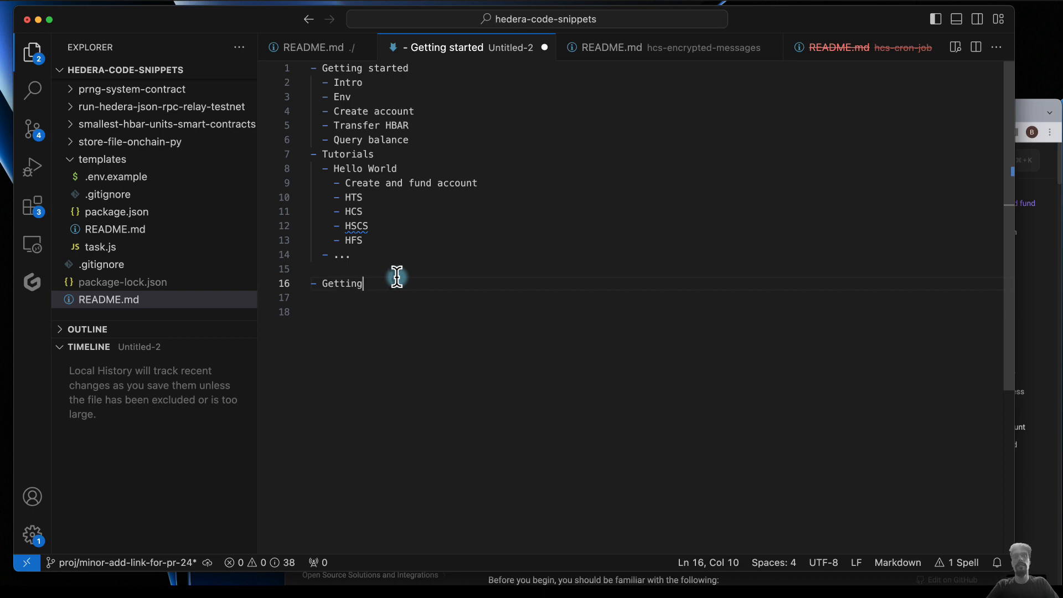
{"action": "type", "text": "started"}
{"action": "key", "text": "Return"}
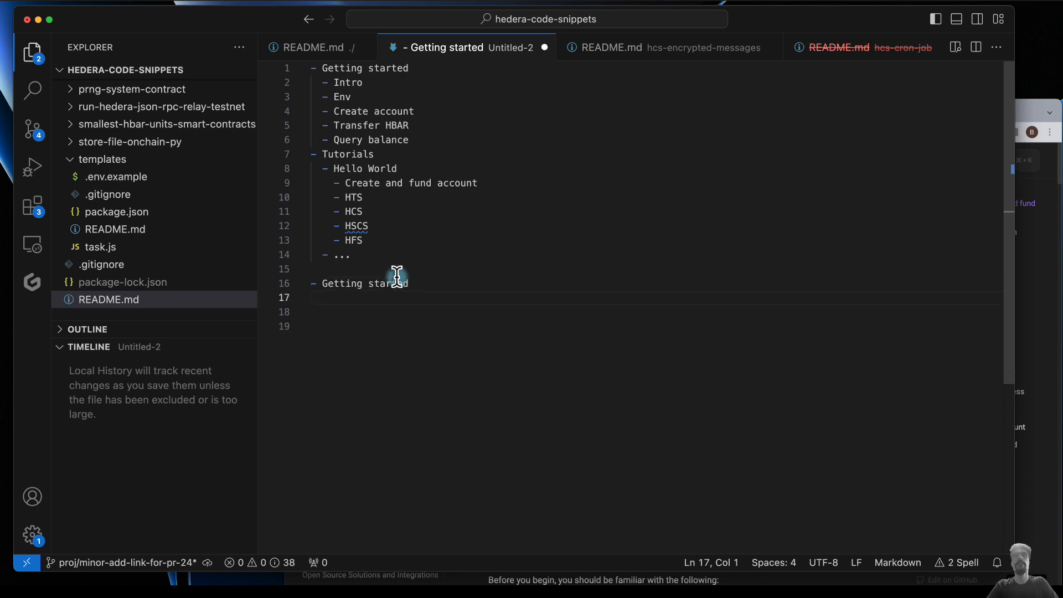
- Nest the bullets "Intro" and "Quickstart" under the second "Getting started" heading
{"action": "type", "text": "- Intro"}
{"action": "key", "text": "Return"}
{"action": "type", "text": "- Quickstart"}
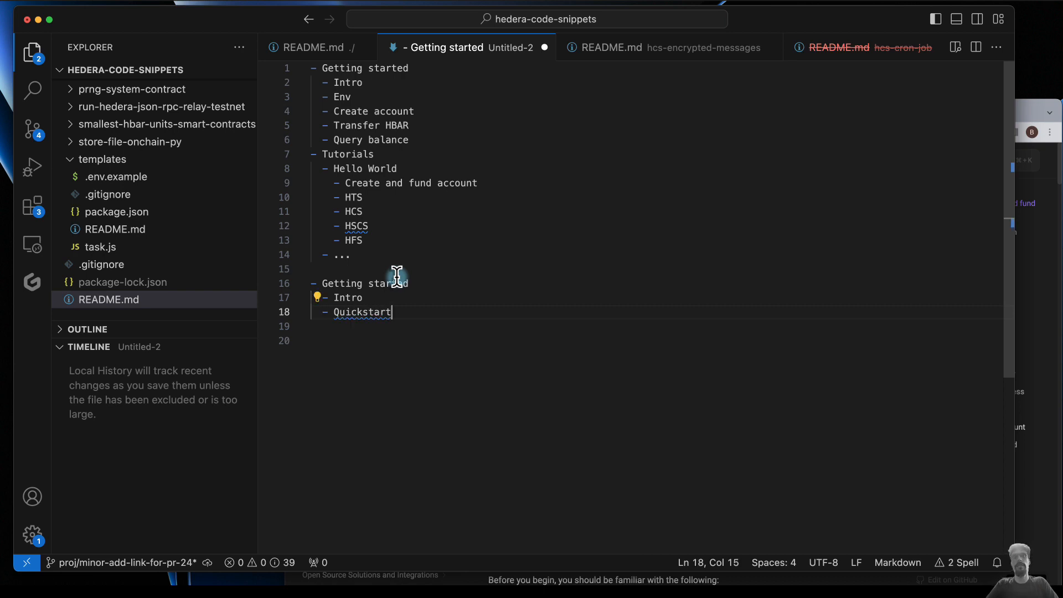
- Append "(HW: Create and fund account)" to the "Quickstart" bullet, reusing the text of the Hello World sub-bullet in the first outline
{"action": "left_click_drag", "start_coordinate": [345, 184], "coordinate": [526, 177]}
{"action": "key", "text": "super+c"}
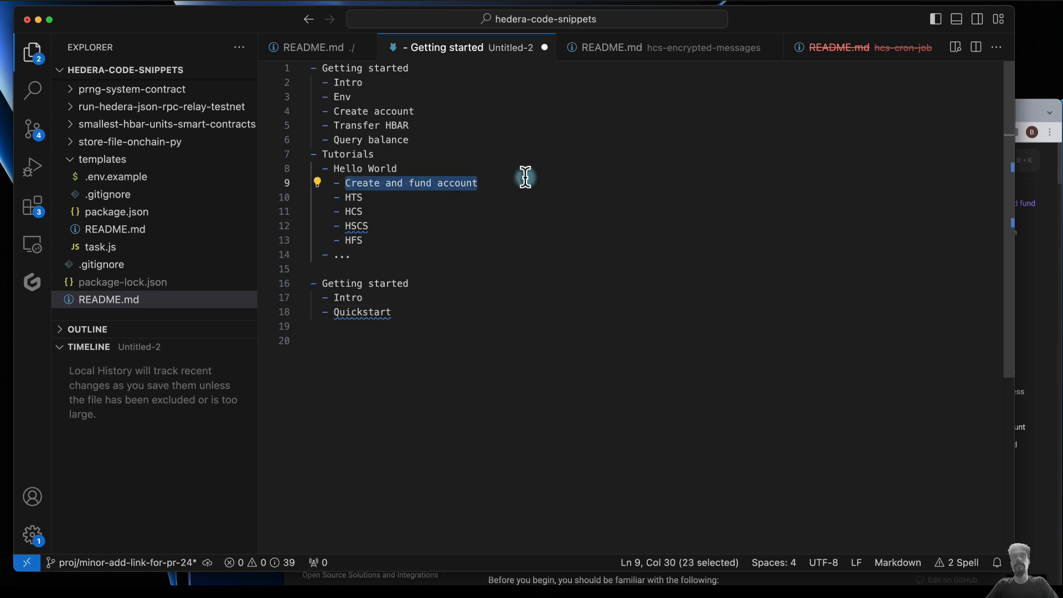
{"action": "left_click", "coordinate": [430, 312]}
{"action": "type", "text": "()"}
{"action": "type", "text": "HW"}
{"action": "type", "text": ":"}
{"action": "key", "text": "super+v"}
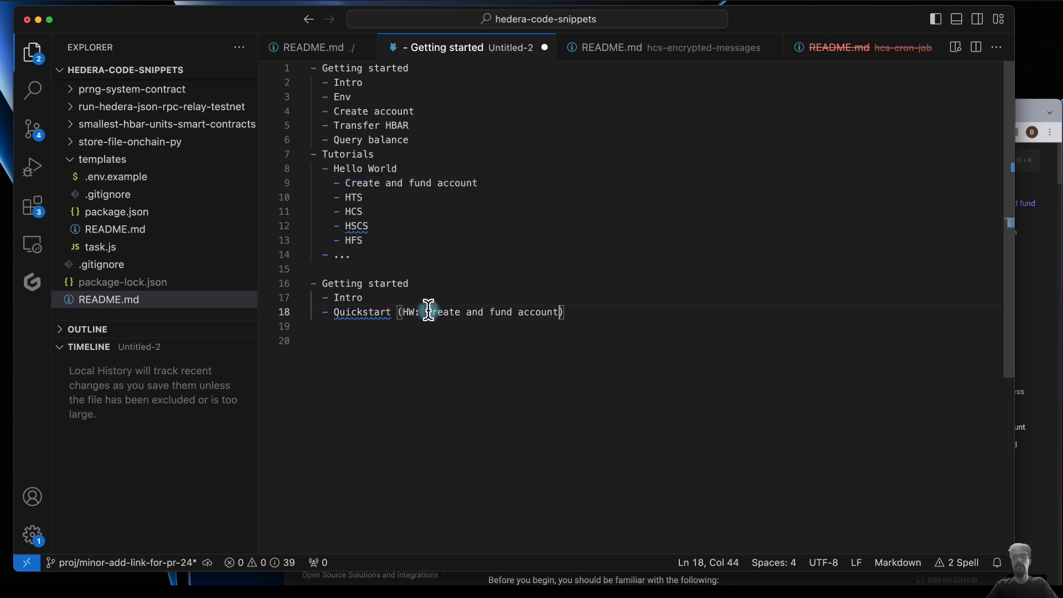
- Add a nested "Hello World" bullet below "Quickstart" in the second outline
{"action": "key", "text": "Return"}
{"action": "type", "text": "- "}
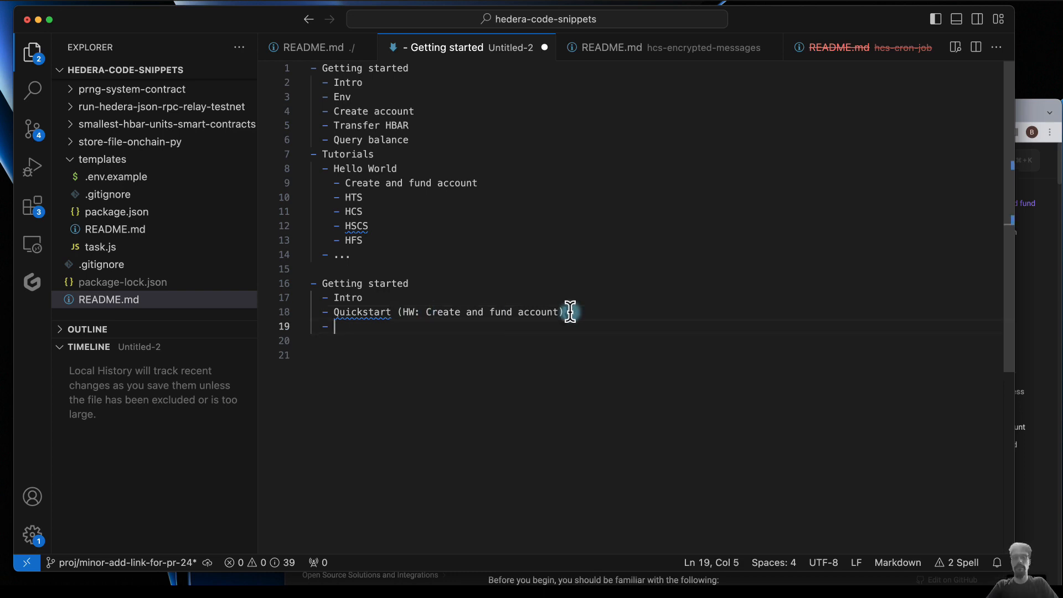
{"action": "type", "text": "Hello World"}
{"action": "key", "text": "Return"}
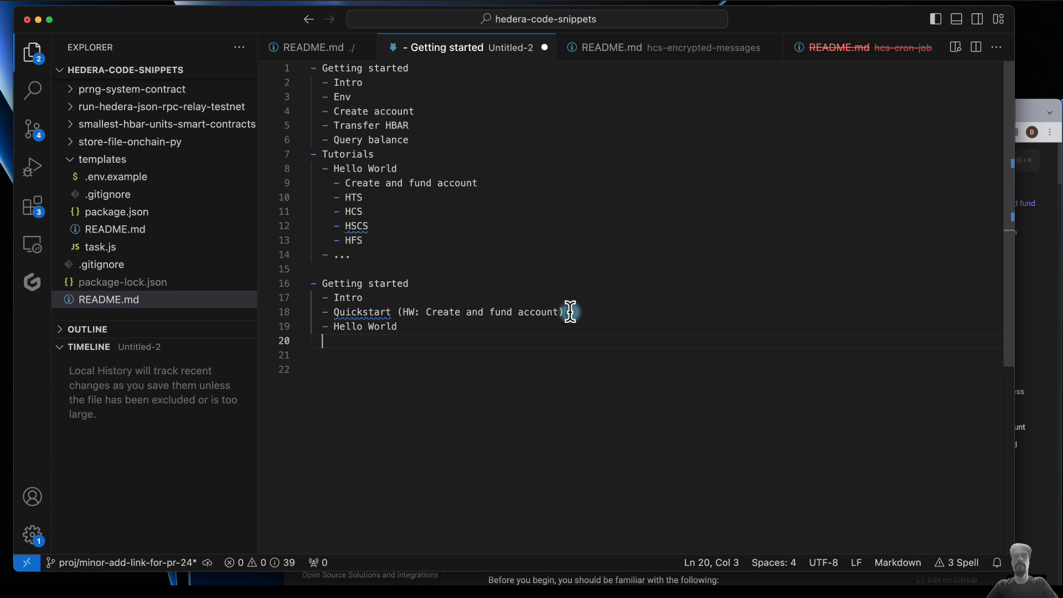
- Copy the HTS, HCS, HSCS and HFS sub-bullets from the first outline and nest them under "Hello World" in the second outline
{"action": "type", "text": "-"}
{"action": "left_click_drag", "start_coordinate": [482, 183], "coordinate": [435, 244]}
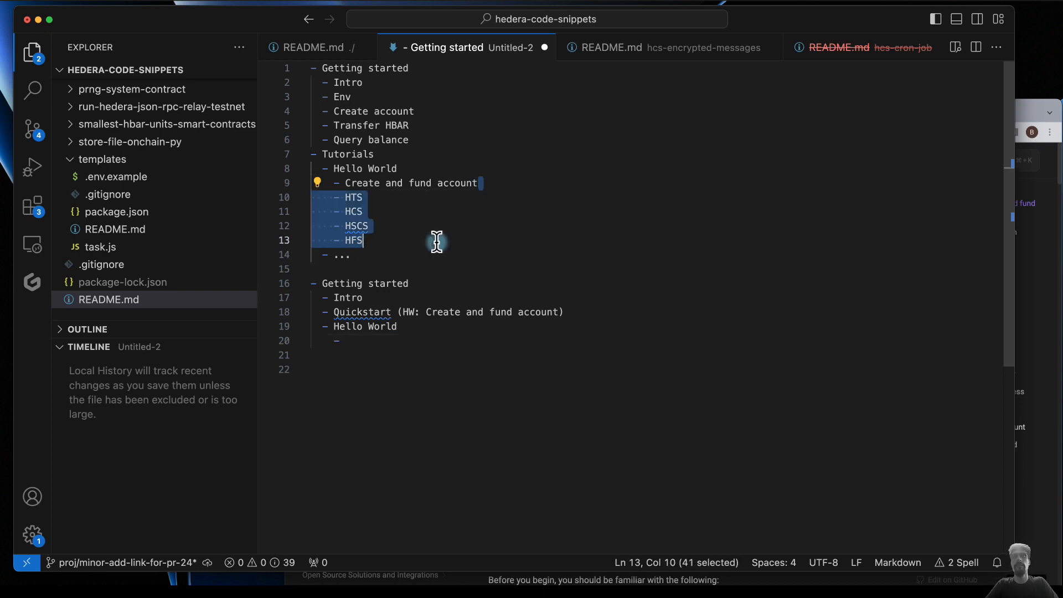
{"action": "key", "text": "super+c"}
{"action": "left_click_drag", "start_coordinate": [421, 331], "coordinate": [418, 338]}
{"action": "key", "text": "super+v"}
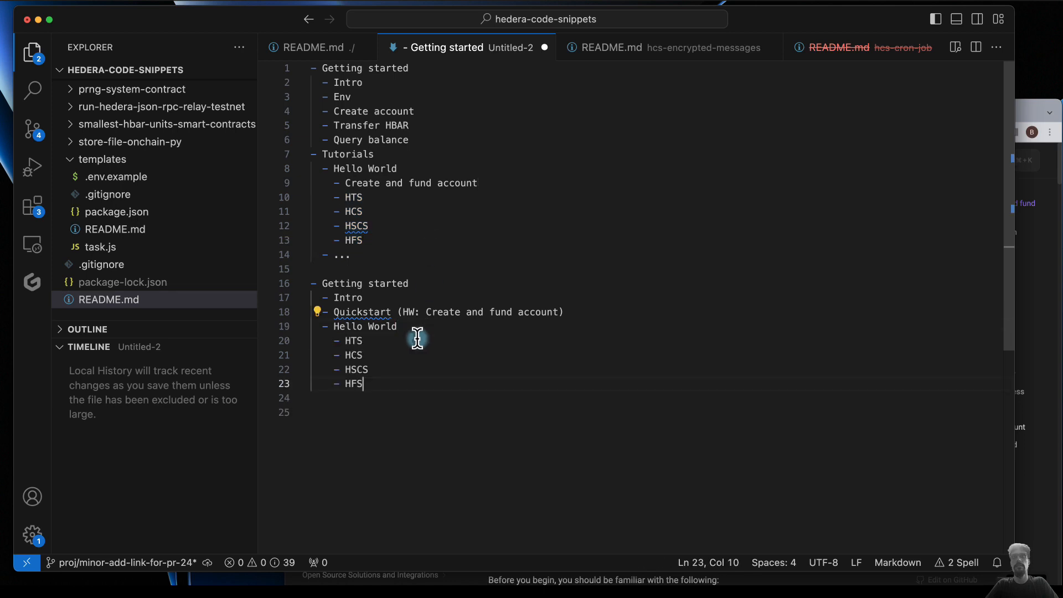
- Split "Quickstart" into "Quick start" in the second outline's bullet
{"action": "left_click", "coordinate": [390, 165]}
{"action": "left_click_drag", "start_coordinate": [410, 139], "coordinate": [333, 98]}
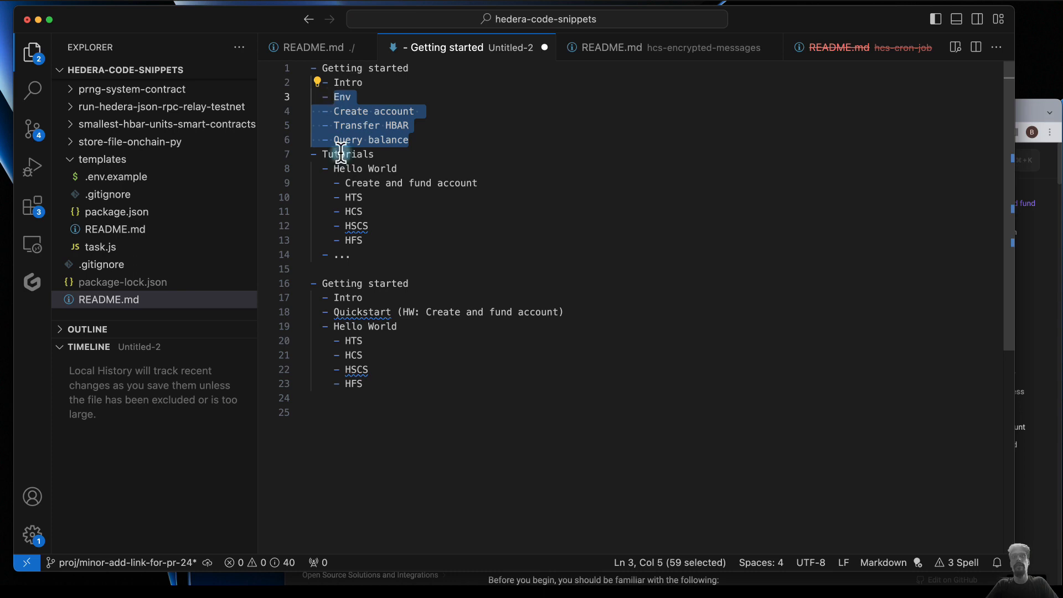
{"action": "left_click", "coordinate": [363, 312]}
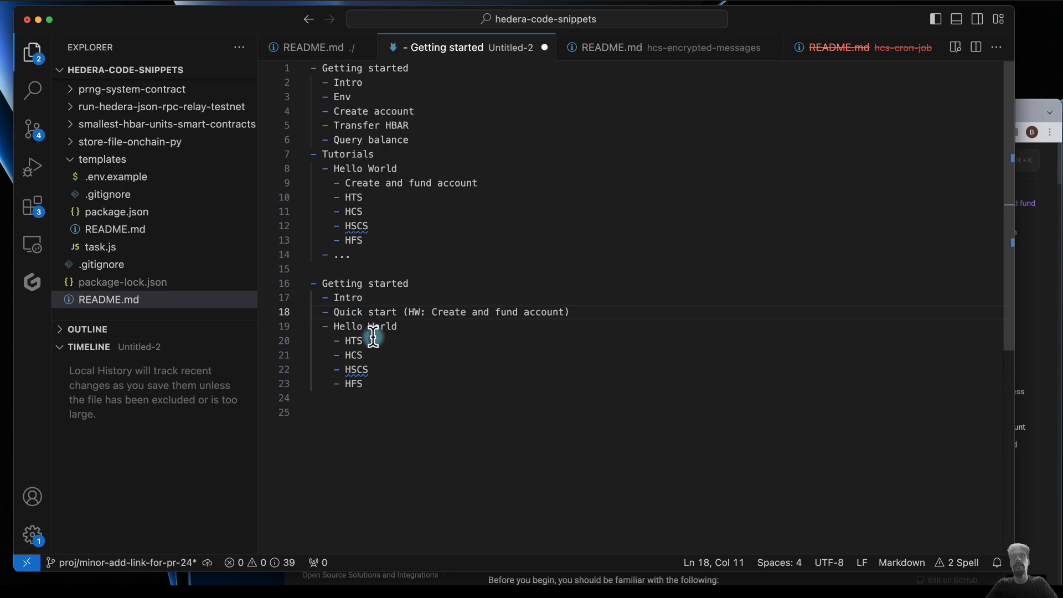
- Add a "Learning paths" bullet below the HFS entry, at the same level as "Hello World" in the second outline
{"action": "left_click", "coordinate": [385, 382]}
{"action": "key", "text": "Return"}
{"action": "key", "text": "BackSpace"}
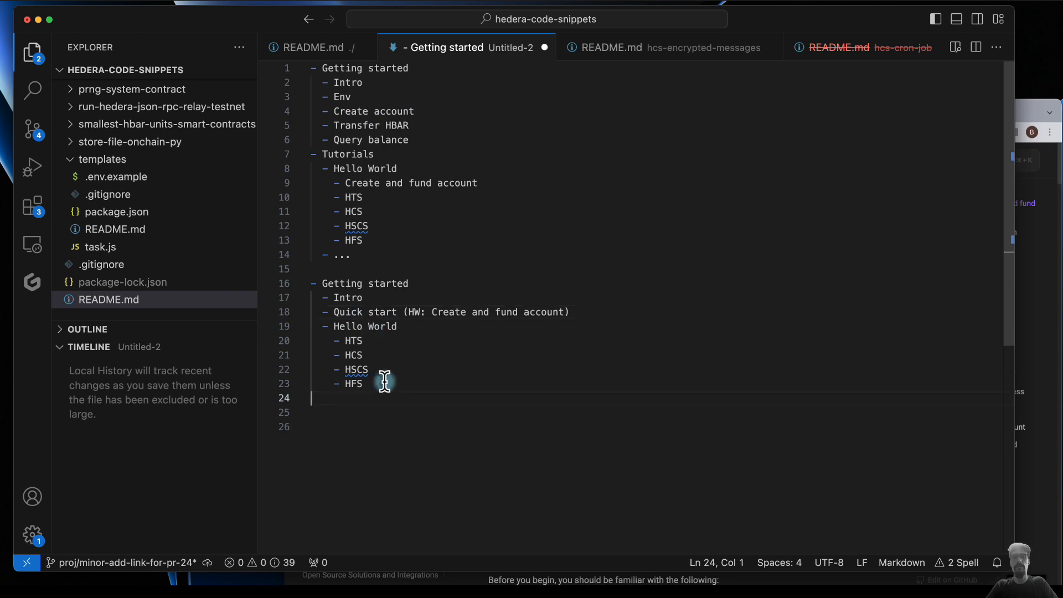
{"action": "type", "text": "- "}
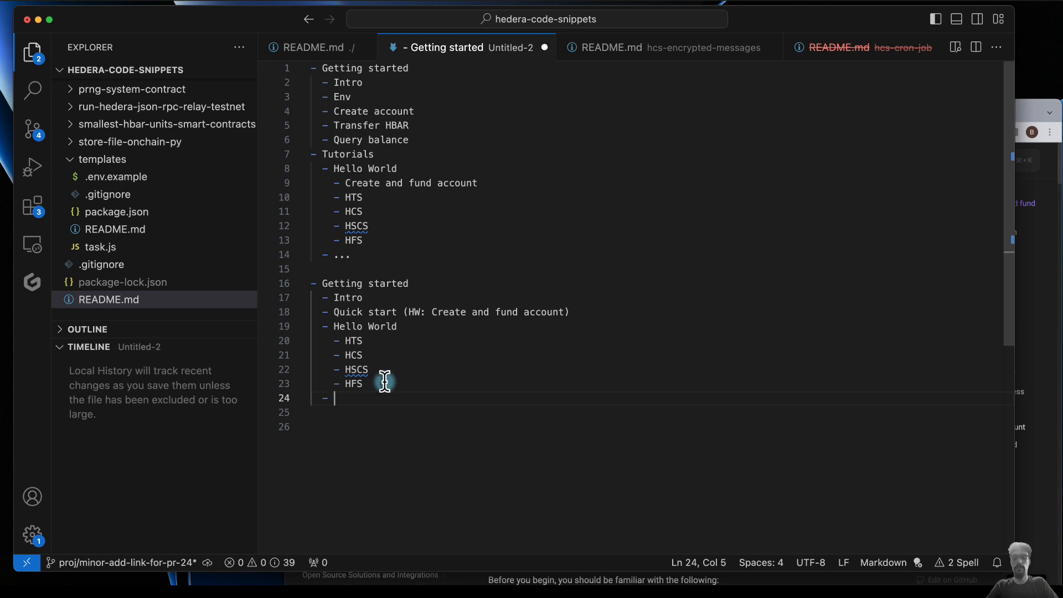
{"action": "type", "text": "Learning paths"}
{"action": "key", "text": "Return"}
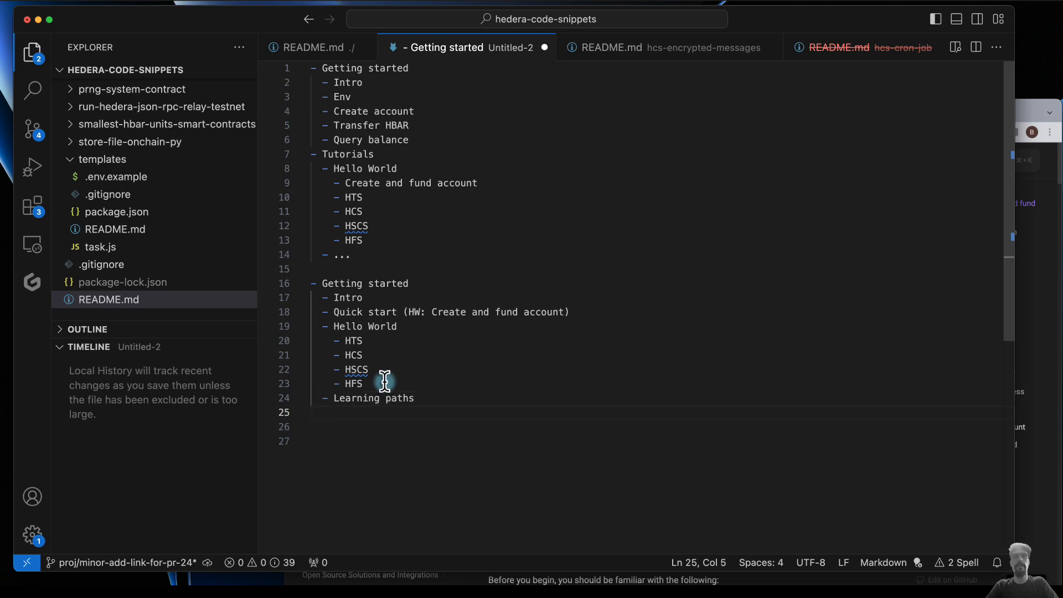
- Add a nested "Persona 1 learning path" bullet under "Learning paths"
{"action": "left_click_drag", "start_coordinate": [334, 399], "coordinate": [421, 399]}
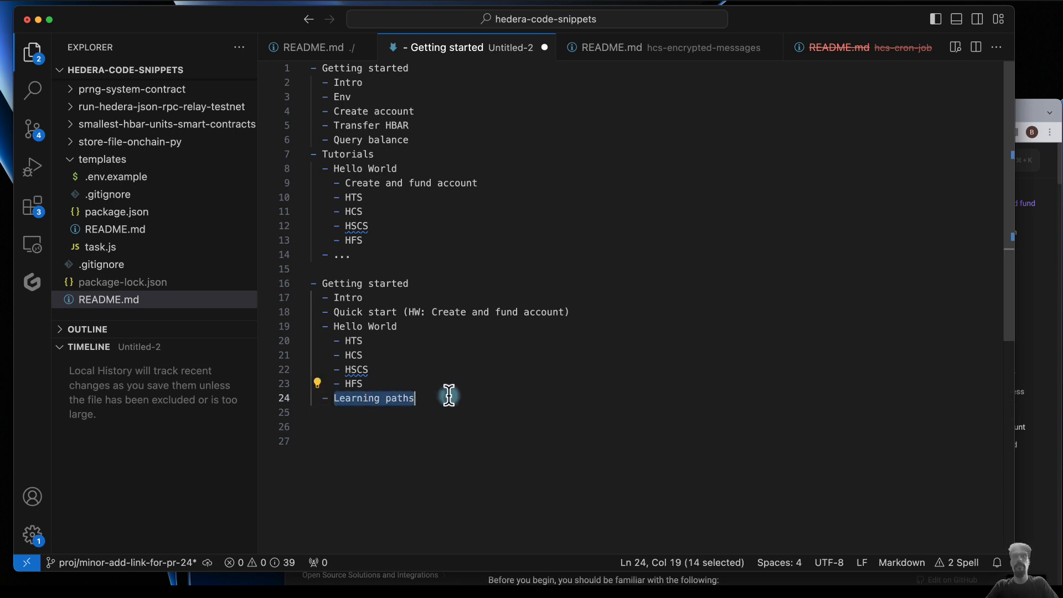
{"action": "left_click", "coordinate": [371, 413]}
{"action": "type", "text": "- "}
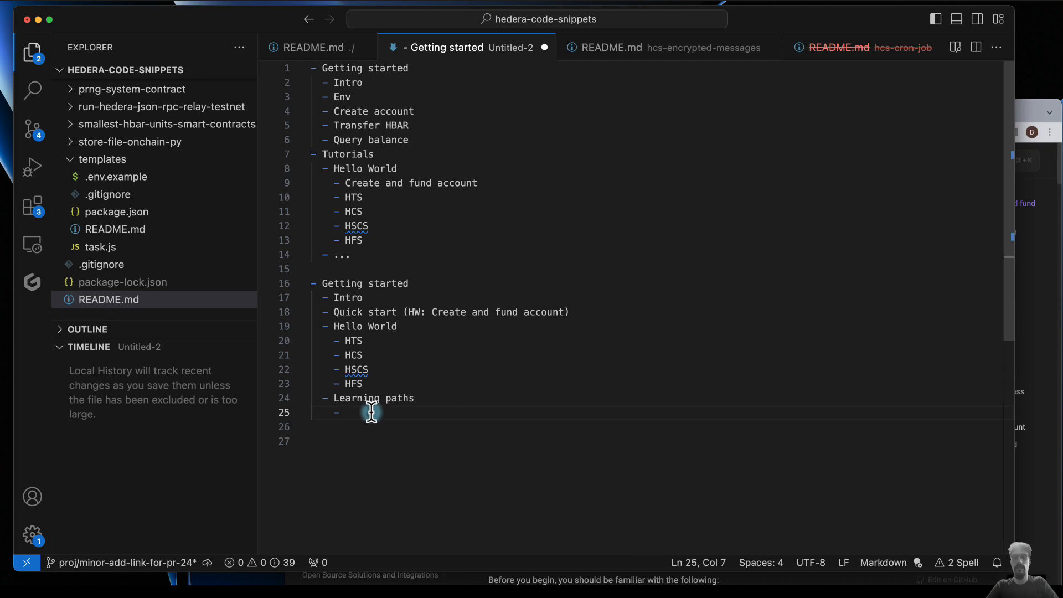
{"action": "type", "text": "Perso"}
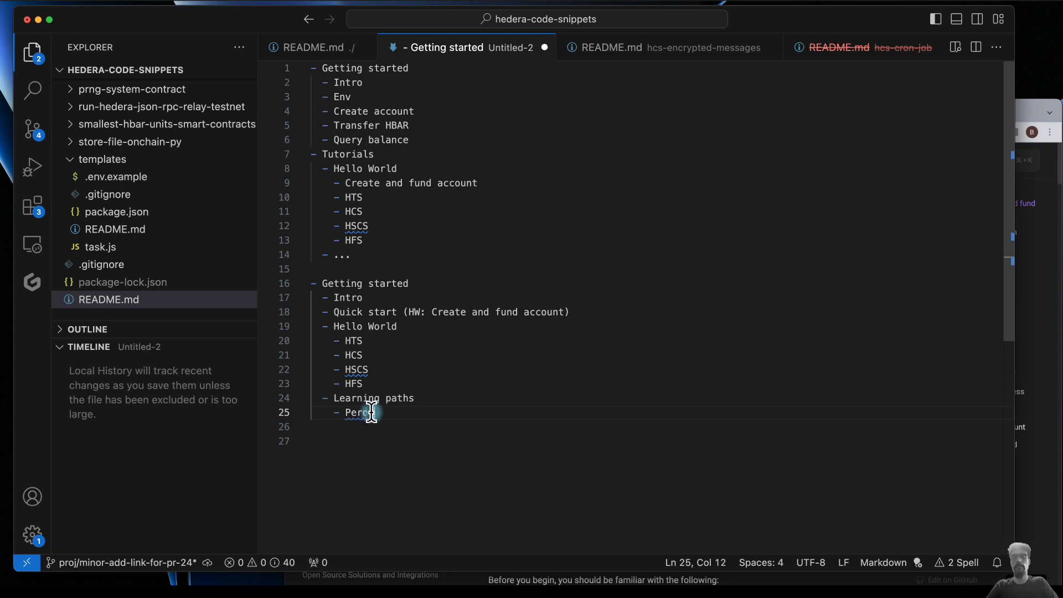
{"action": "type", "text": "na 1 learning path"}
- Duplicate the "Persona 1 learning path" bullet twice below itself and renumber the copies as Persona 2 and Persona 3
{"action": "left_click_drag", "start_coordinate": [500, 411], "coordinate": [434, 396]}
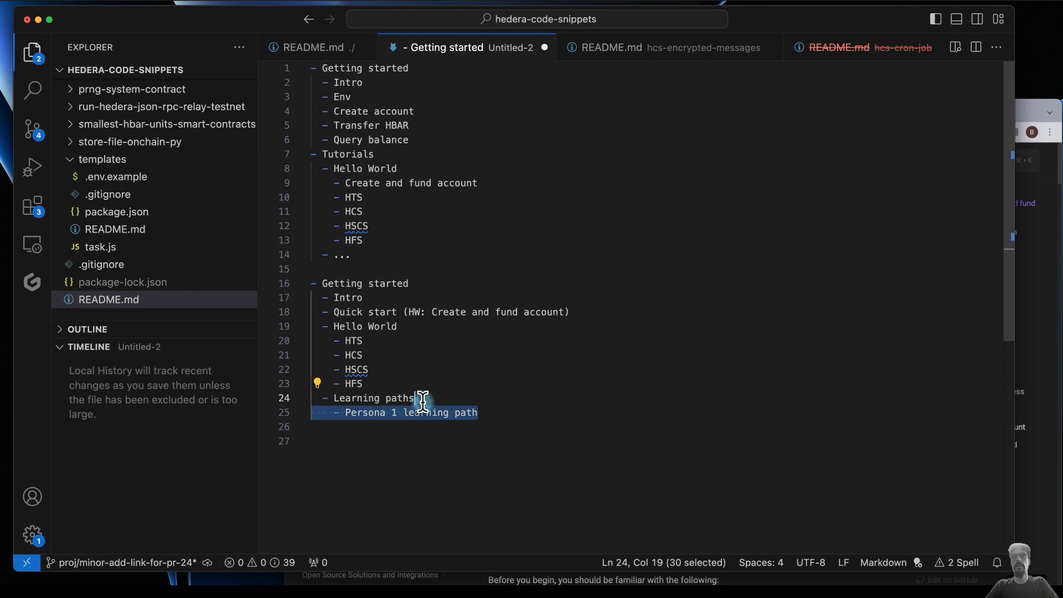
{"action": "key", "text": "cmd+c"}
{"action": "left_click", "coordinate": [506, 413]}
{"action": "key", "text": "cmd+v"}
{"action": "key", "text": "BackSpace"}
{"action": "type", "text": "2"}
{"action": "left_click", "coordinate": [482, 427]}
{"action": "key", "text": "cmd+v"}
{"action": "left_click", "coordinate": [397, 442]}
{"action": "key", "text": "BackSpace"}
{"action": "type", "text": "3"}
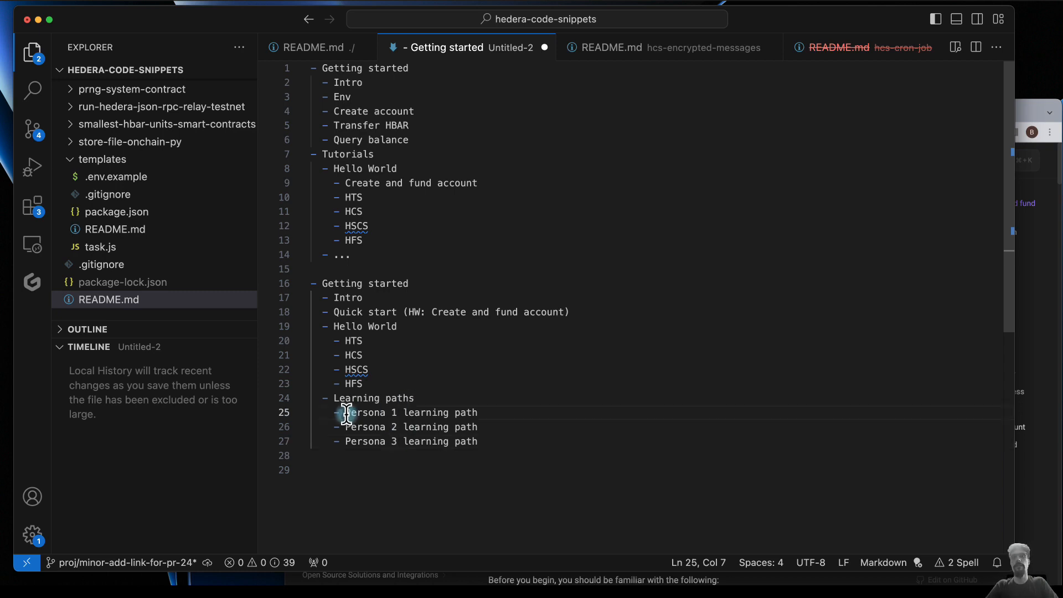
- Replace the Persona 1 bullet's text with "EVM developer path" and the Persona 2 bullet's text with "Web2 developer path"
{"action": "left_click_drag", "start_coordinate": [345, 413], "coordinate": [482, 413]}
{"action": "type", "text": "EVM"}
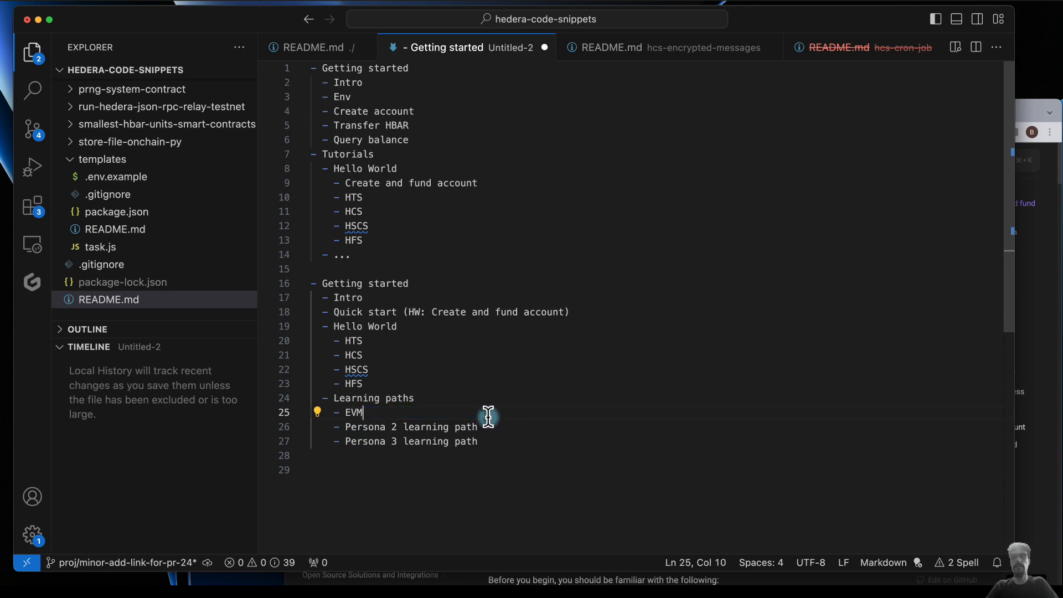
{"action": "type", "text": " developer path"}
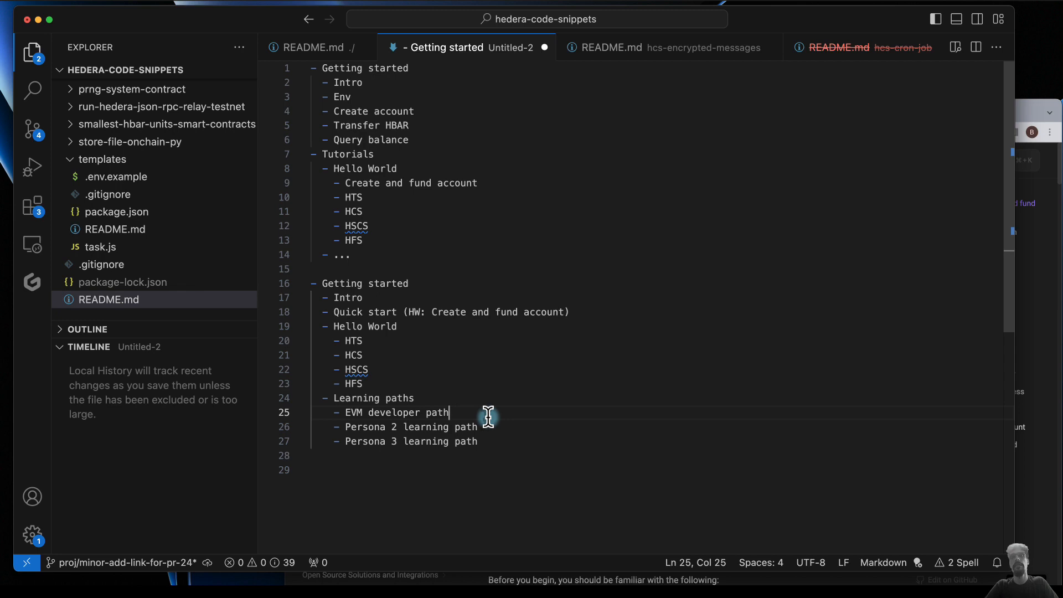
{"action": "left_click_drag", "start_coordinate": [345, 427], "coordinate": [480, 430]}
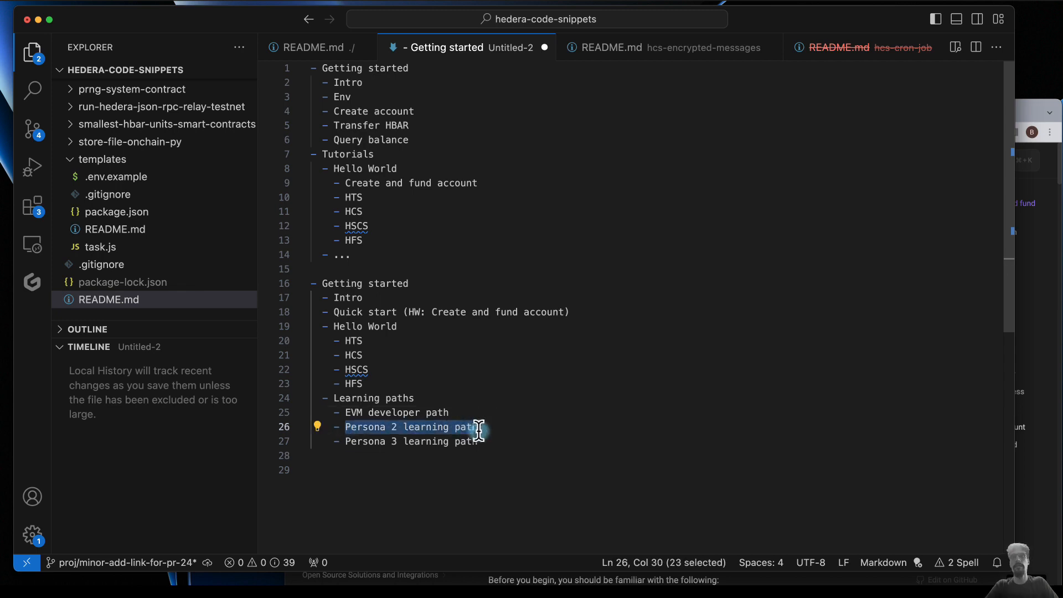
{"action": "type", "text": "Web2 de"}
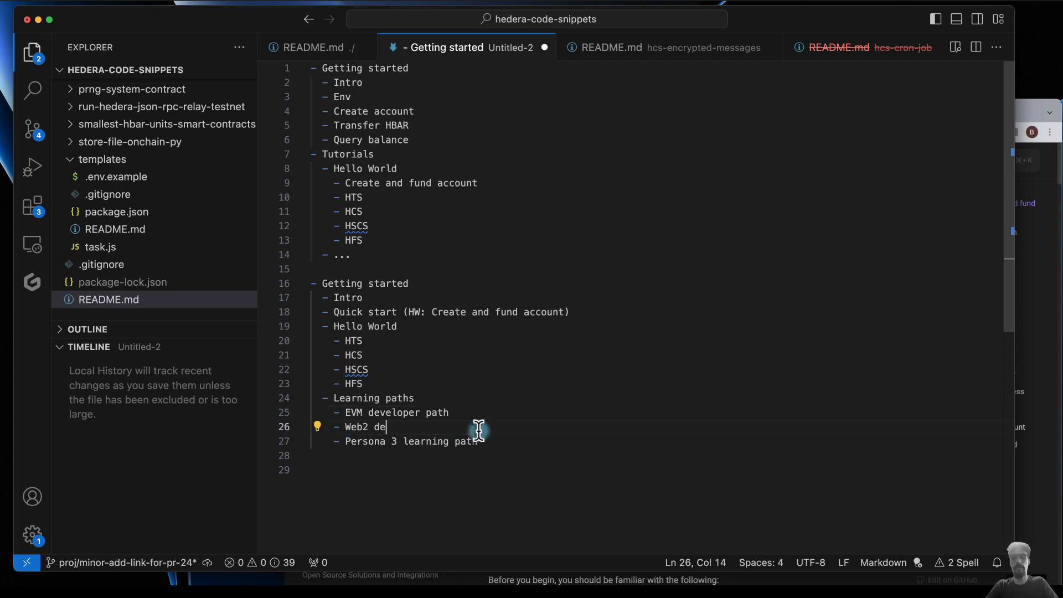
{"action": "type", "text": "veloper path"}
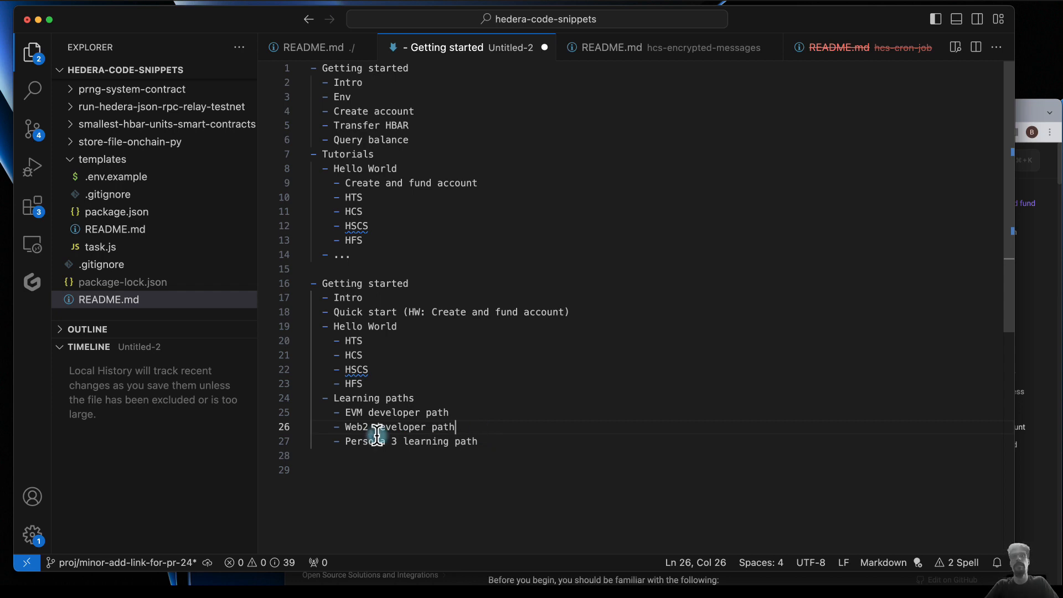
- Shorten the third learning path bullet to "Persona 3 path"
{"action": "double_click", "coordinate": [422, 441]}
{"action": "key", "text": "BackSpace"}
{"action": "key", "text": "BackSpace"}
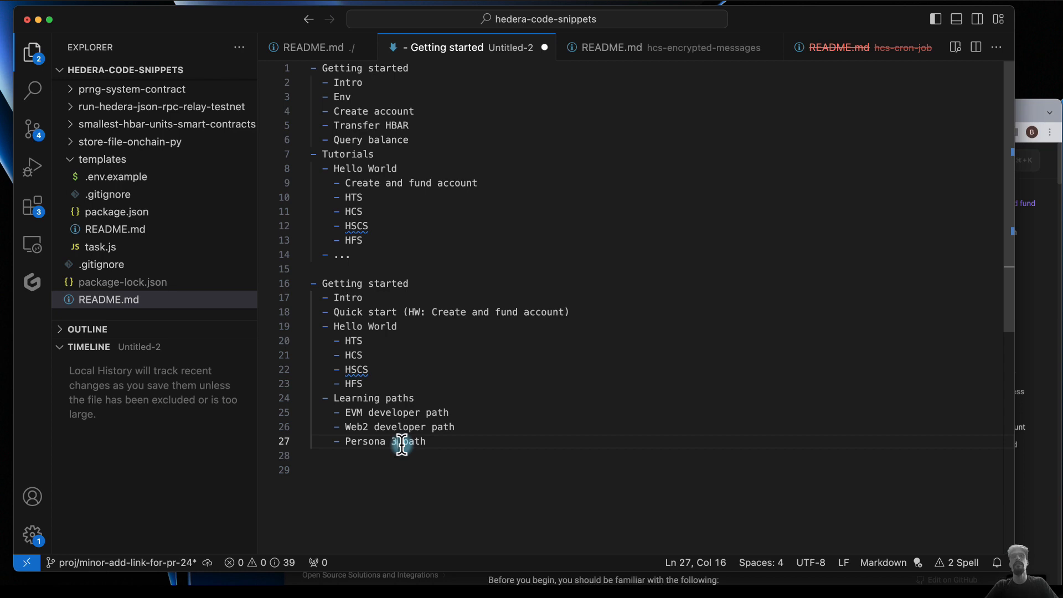
{"action": "left_click", "coordinate": [380, 68]}
{"action": "left_click", "coordinate": [421, 399]}
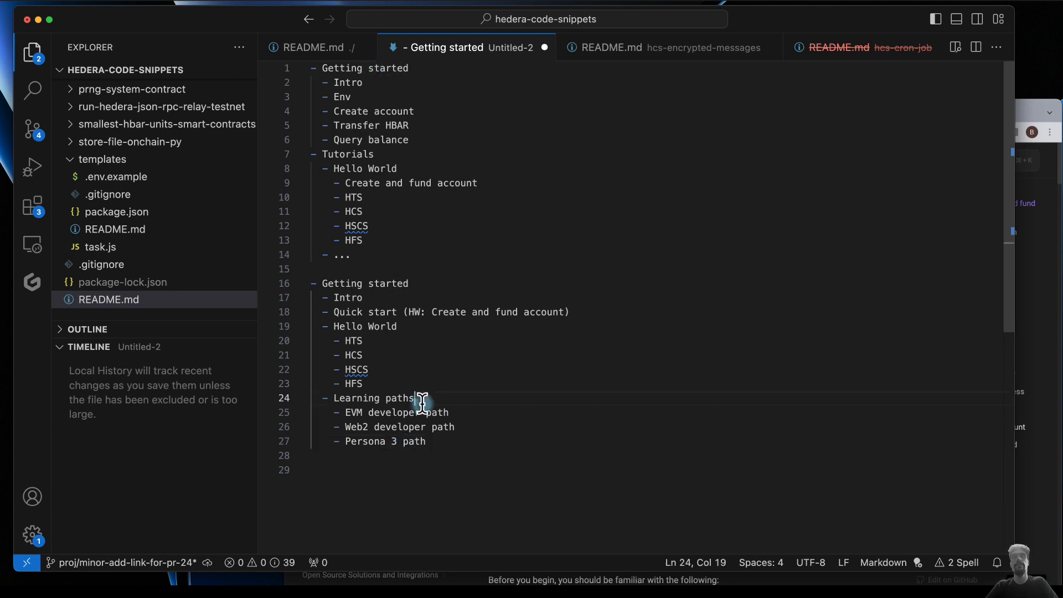
- Add a top-level "..." bullet at the end of the first outline, after the Tutorials section
{"action": "left_click", "coordinate": [380, 253]}
{"action": "key", "text": "Return"}
{"action": "key", "text": "BackSpace"}
{"action": "type", "text": "- .."}
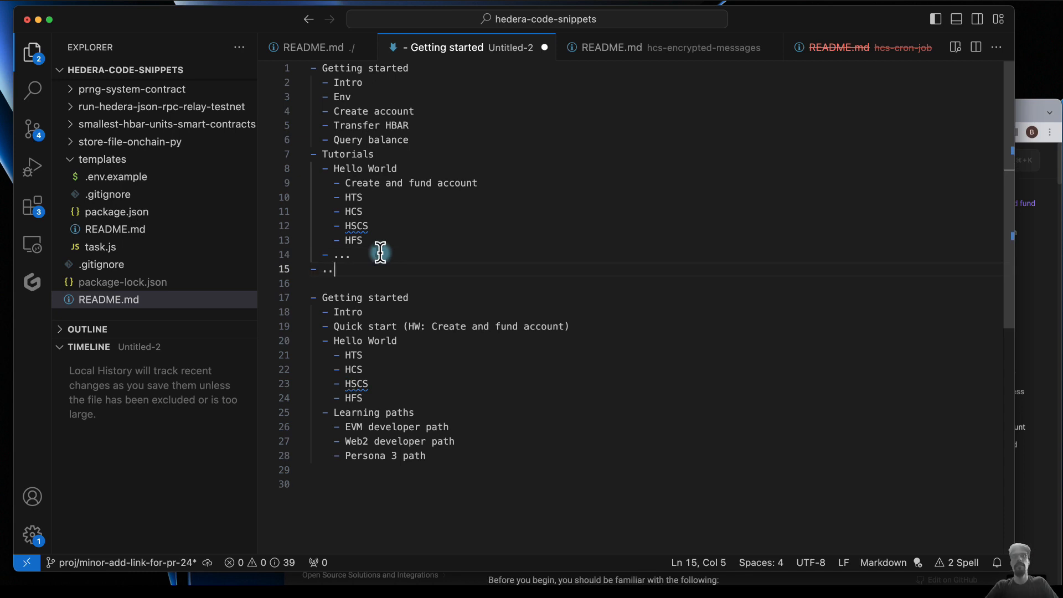
{"action": "type", "text": "."}
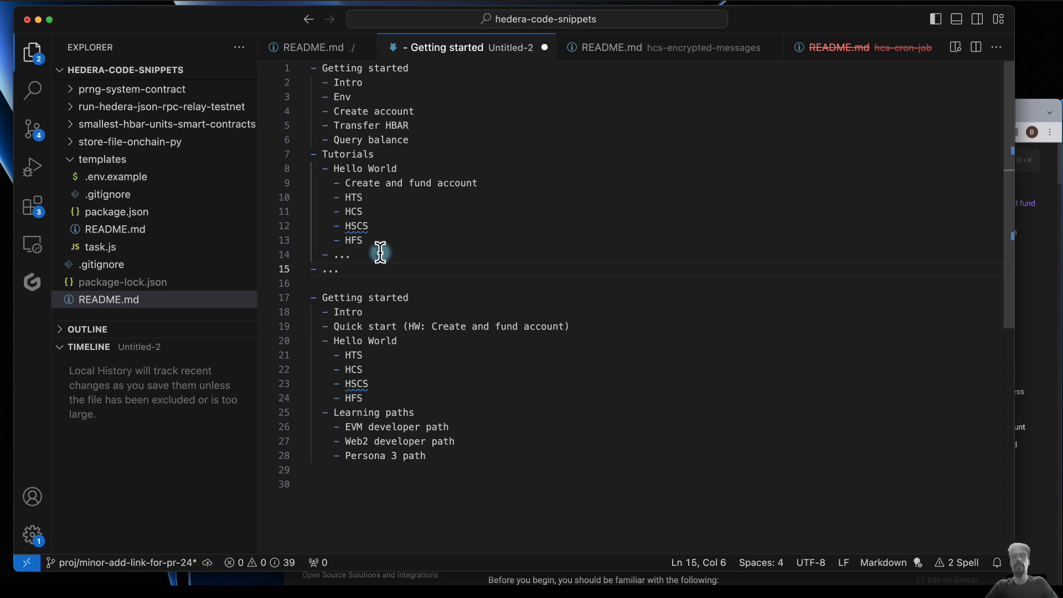
- Add a top-level "..." bullet at the end of the second outline, after "Persona 3 path"
{"action": "left_click", "coordinate": [440, 459]}
{"action": "key", "text": "Return"}
{"action": "key", "text": "BackSpace"}
{"action": "type", "text": "- ..."}
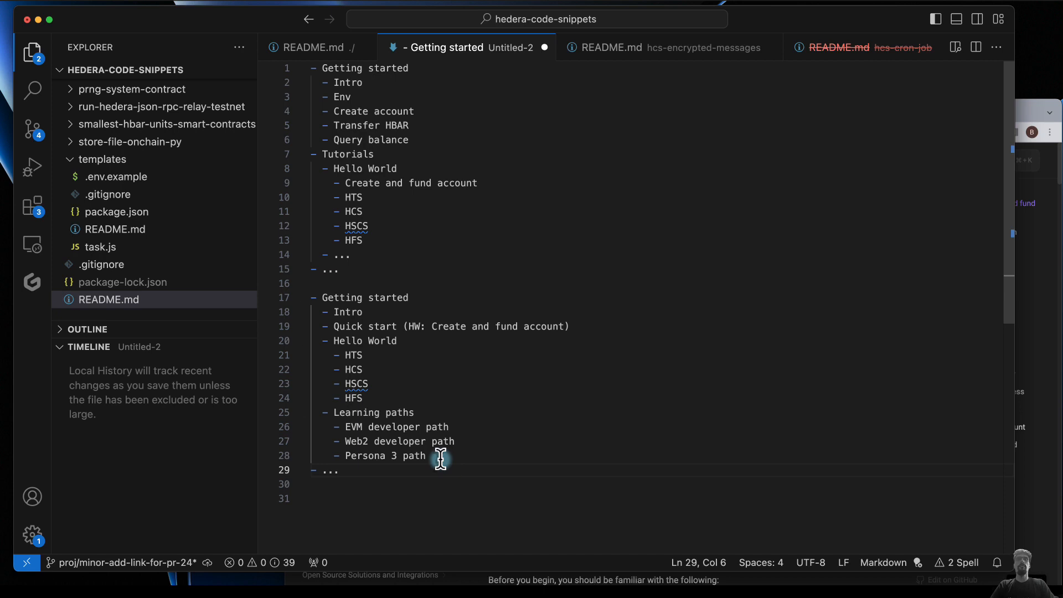
- Write the line "Types of docs" below the second outline, leaving a blank line between them
{"action": "left_click", "coordinate": [372, 504]}
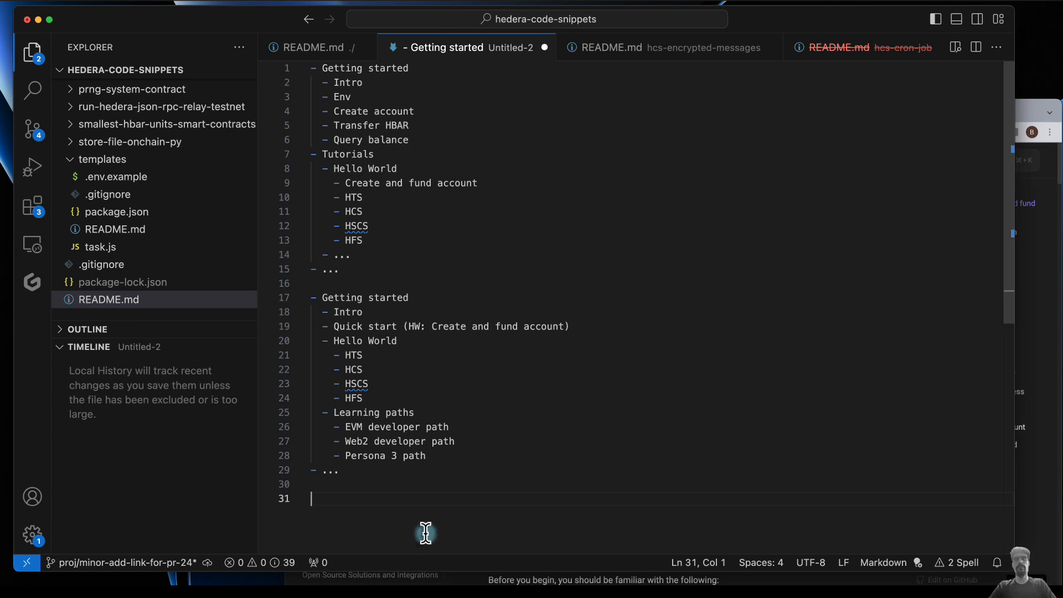
{"action": "scroll", "coordinate": [426, 533], "scroll_direction": "down", "scroll_amount": 3}
{"action": "type", "text": "Type"}
{"action": "key", "text": "BackSpace"}
{"action": "type", "text": "s of docs"}
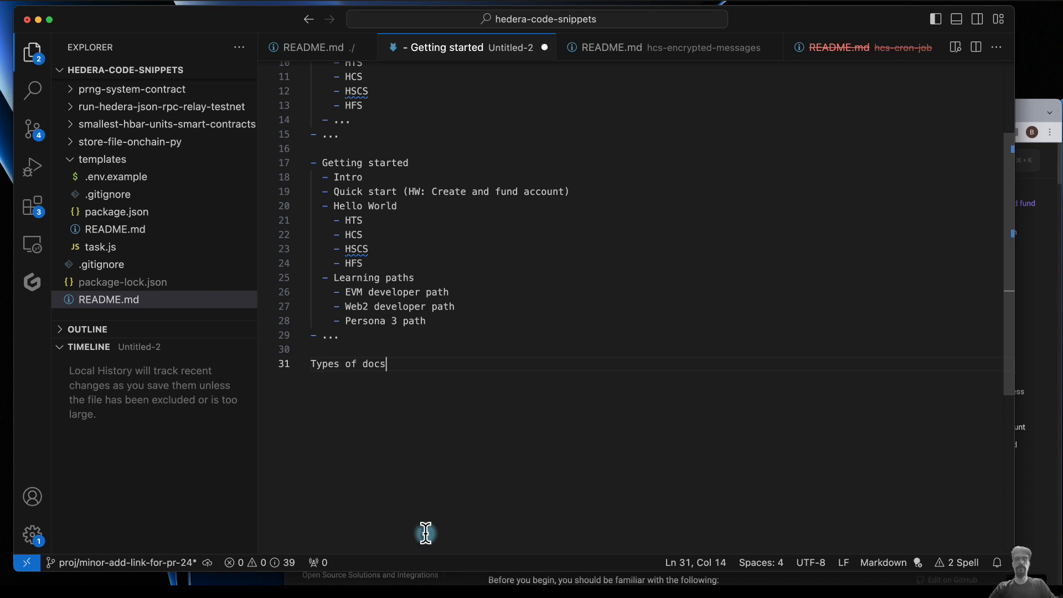
{"action": "key", "text": "Return"}
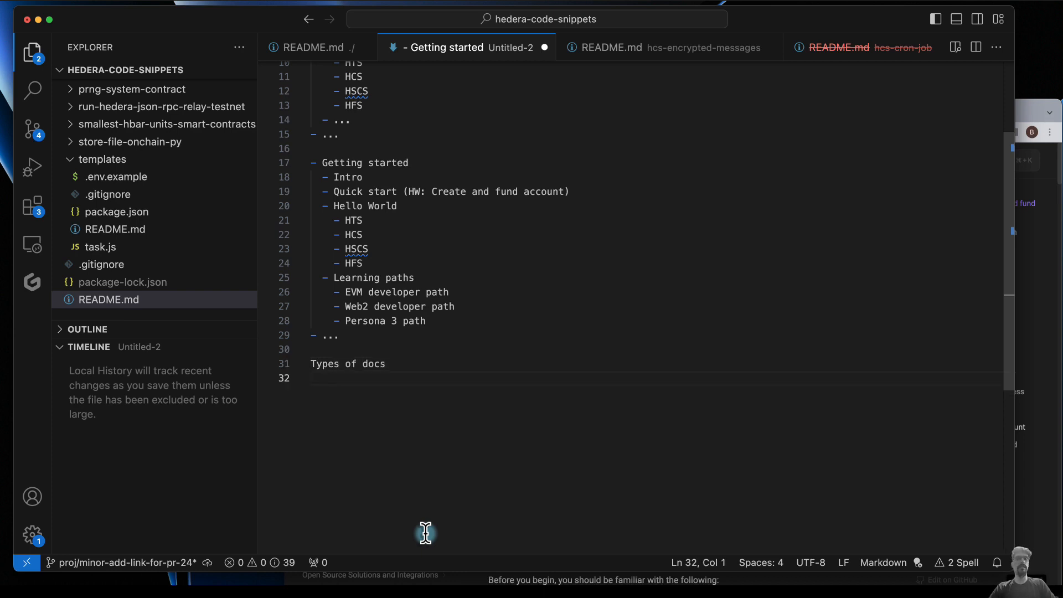
- List the bullets "Reference", "Content" and "Directory" under "Types of docs"
{"action": "type", "text": "- Reference"}
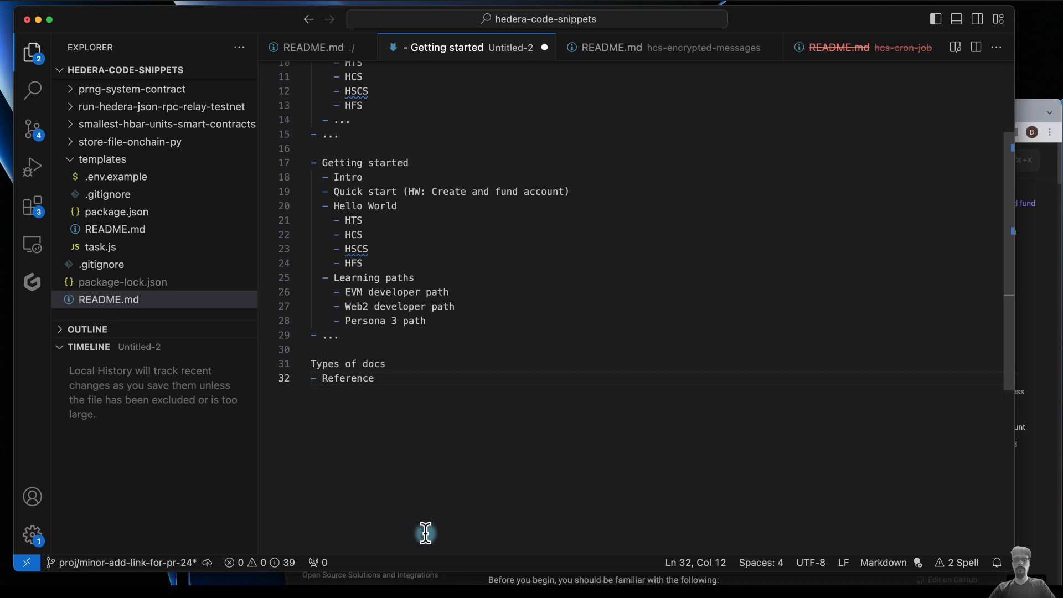
{"action": "key", "text": "Return"}
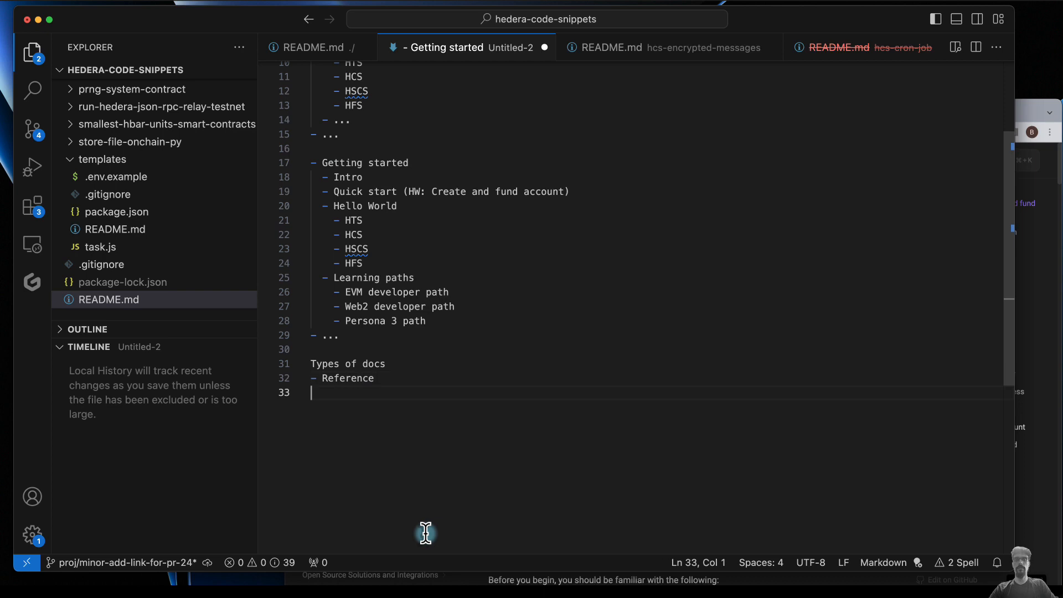
{"action": "type", "text": "- Content"}
{"action": "key", "text": "Return"}
{"action": "type", "text": "- "}
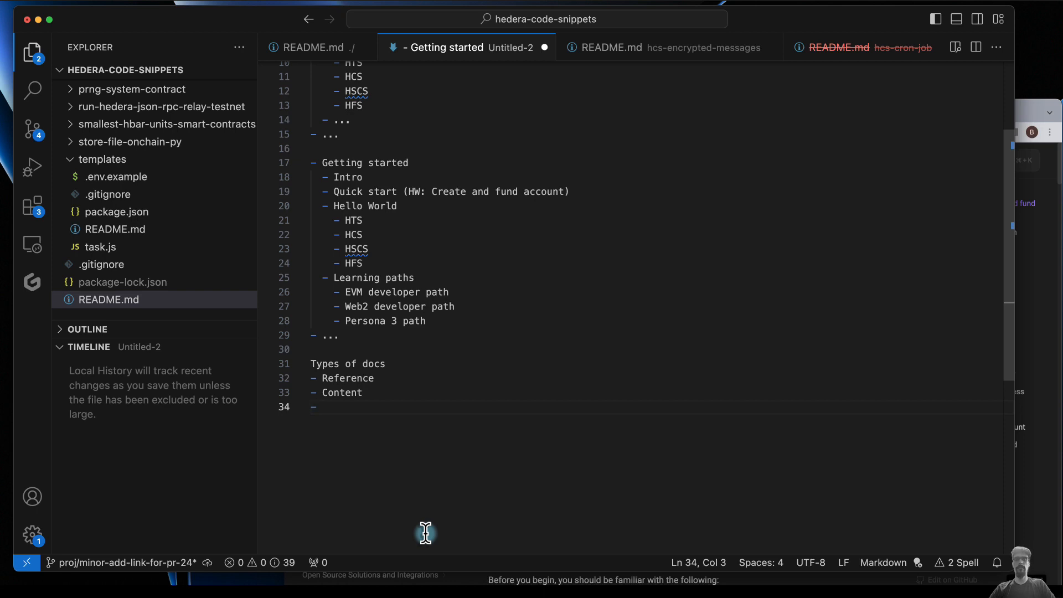
{"action": "type", "text": "Directory"}
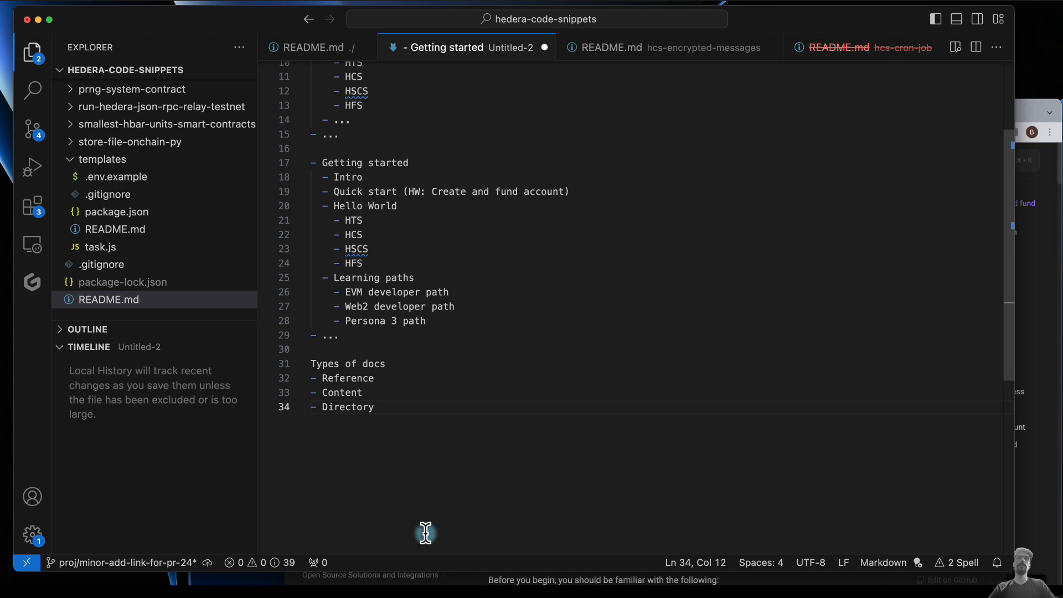
{"action": "key", "text": "Return"}
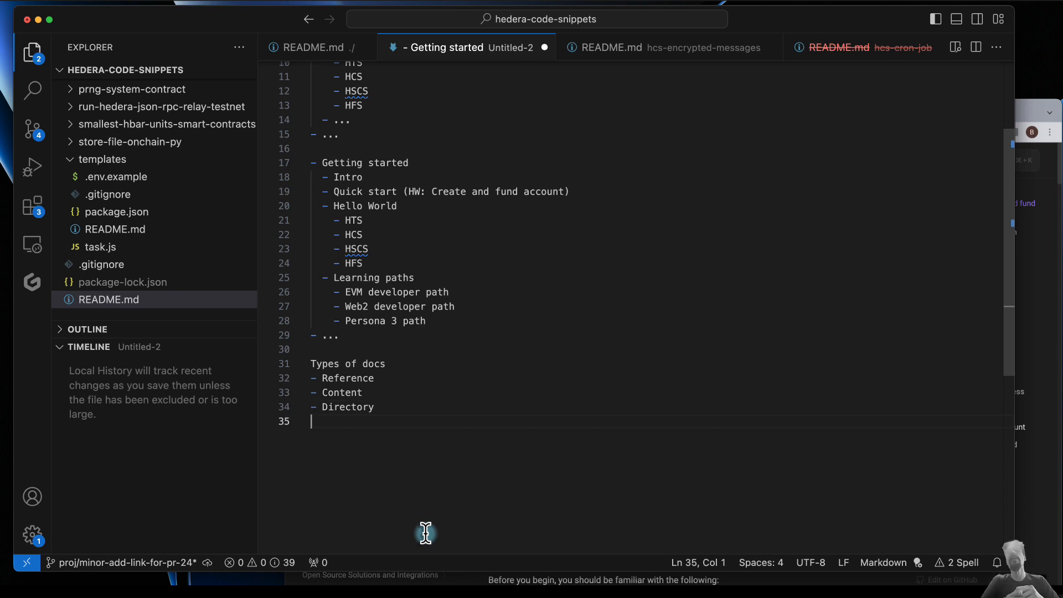
- Append "-> e.g. APIs" to the "Reference" bullet
{"action": "left_click", "coordinate": [396, 384]}
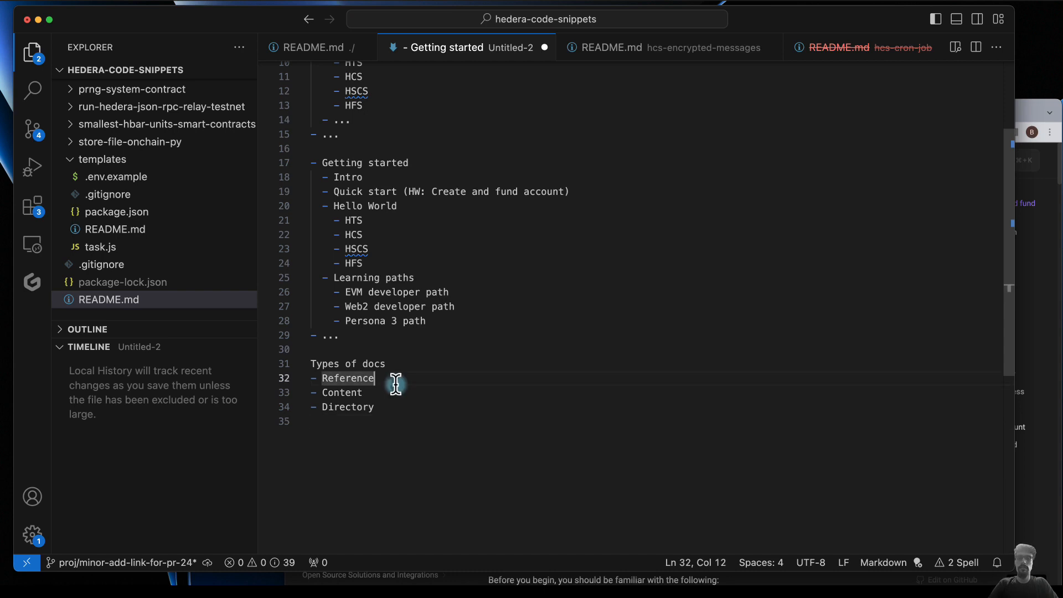
{"action": "type", "text": "-> e.g. "}
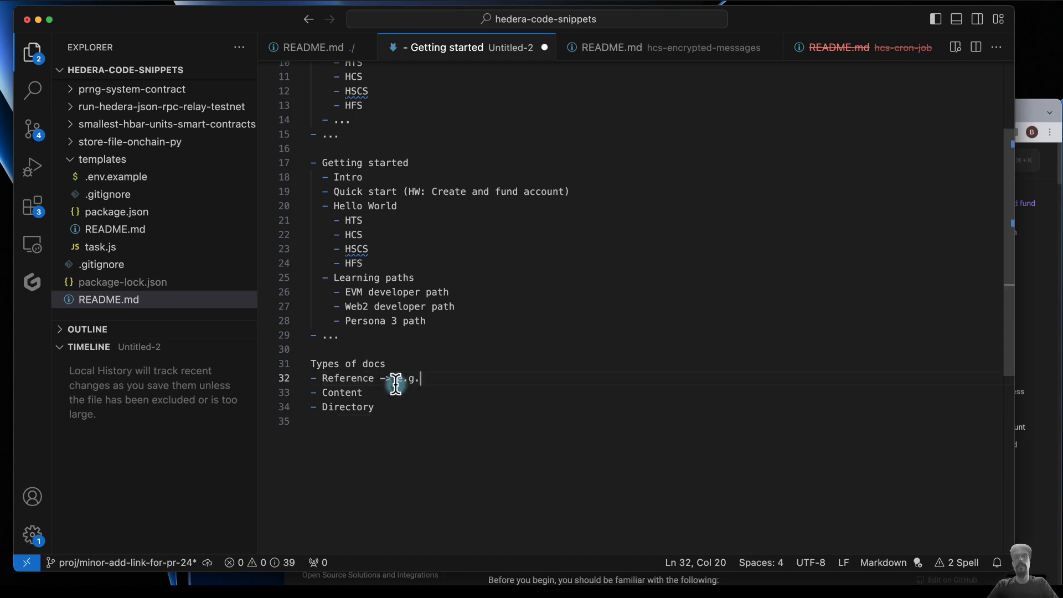
{"action": "type", "text": "APIs"}
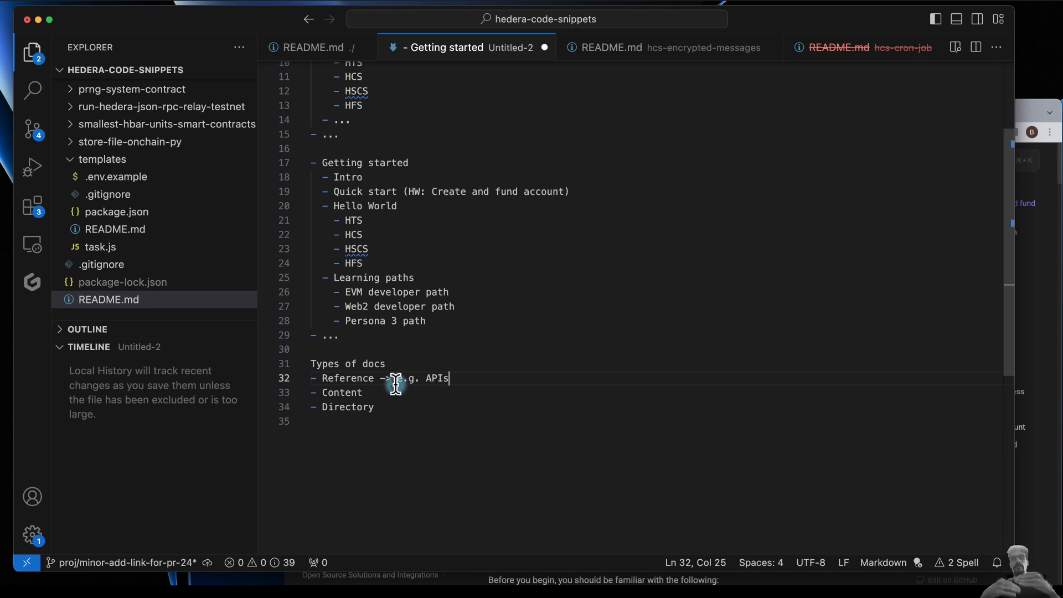
- Append "-> e.g. Tutorials" to the "Content" bullet
{"action": "key", "text": "Down"}
{"action": "type", "text": "-> e.g.l Tutorials"}
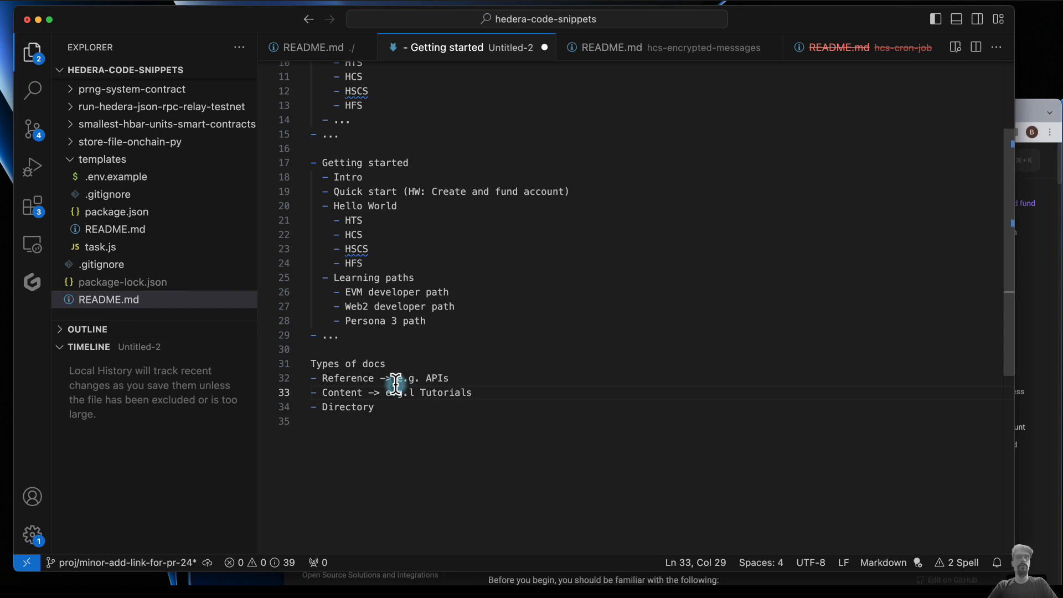
{"action": "left_click", "coordinate": [415, 393]}
{"action": "key", "text": "BackSpace"}
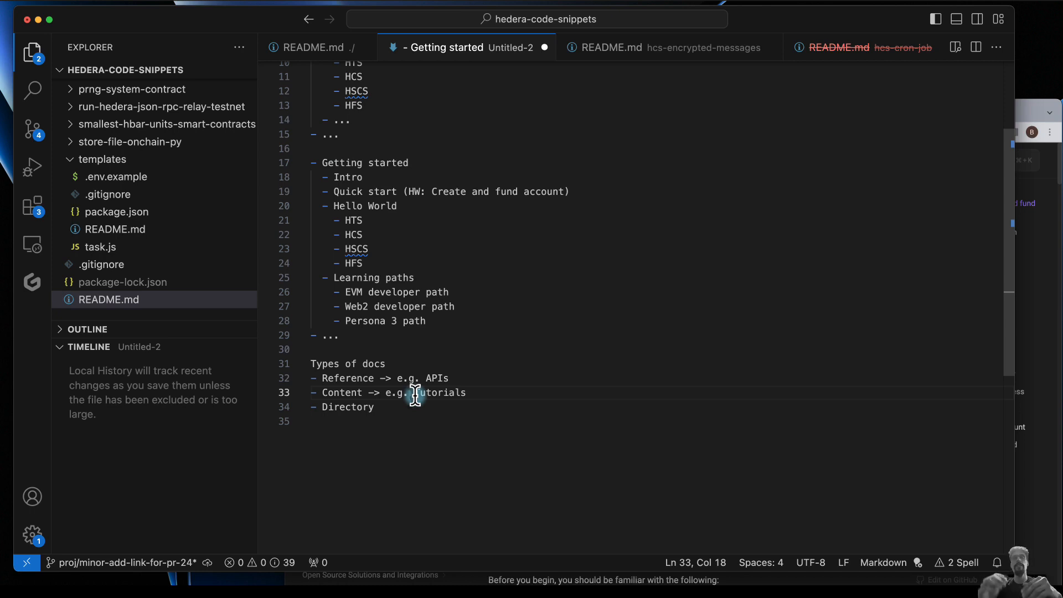
- Append "-> e.g. Links" to the "Directory" bullet under "Types of docs"
{"action": "double_click", "coordinate": [343, 391]}
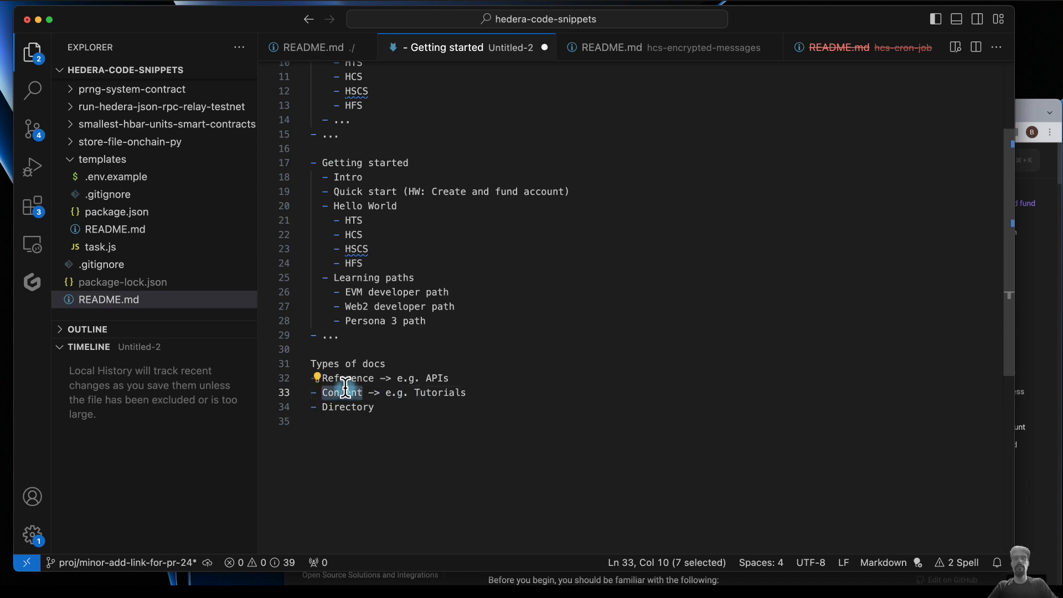
{"action": "left_click", "coordinate": [416, 404]}
{"action": "type", "text": "-> e.g."}
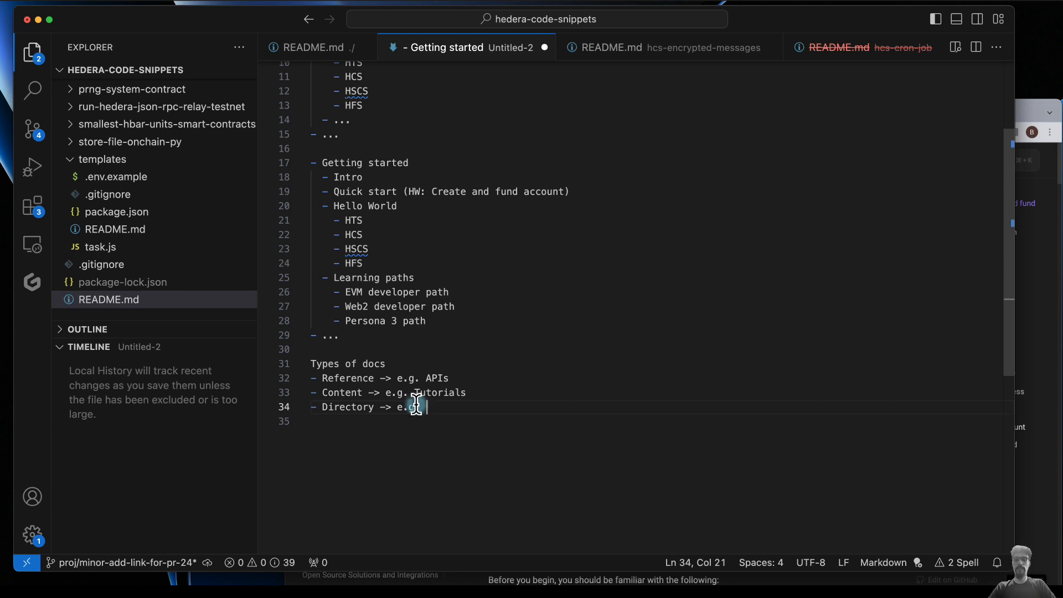
{"action": "type", "text": "Links"}
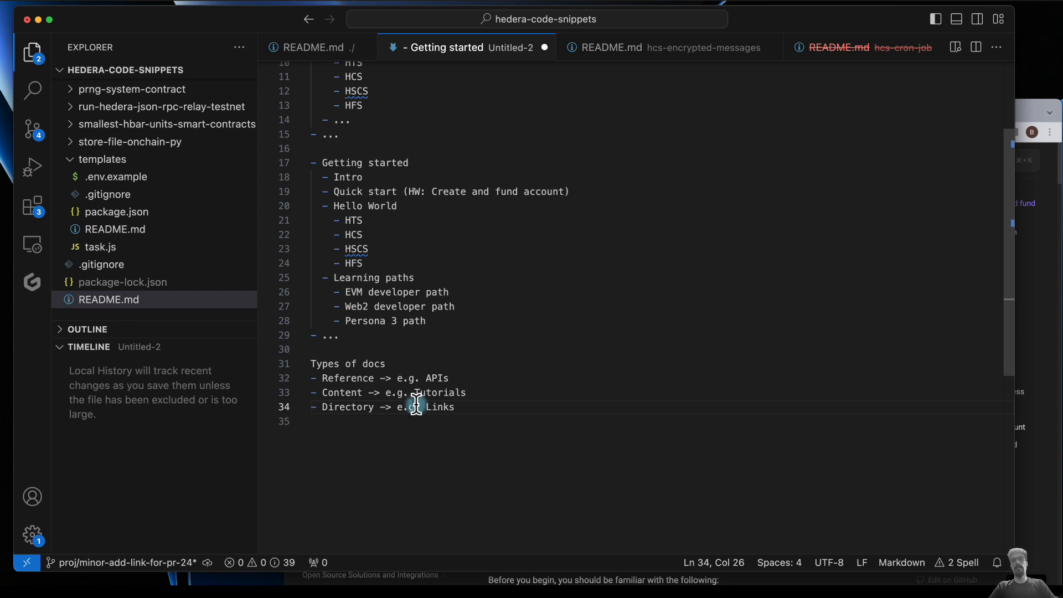
- Switch to the Hedera docs in the browser and review the "Create and fund account" tutorial through "Step 1: Derive private key"
{"action": "left_click", "coordinate": [1028, 126]}
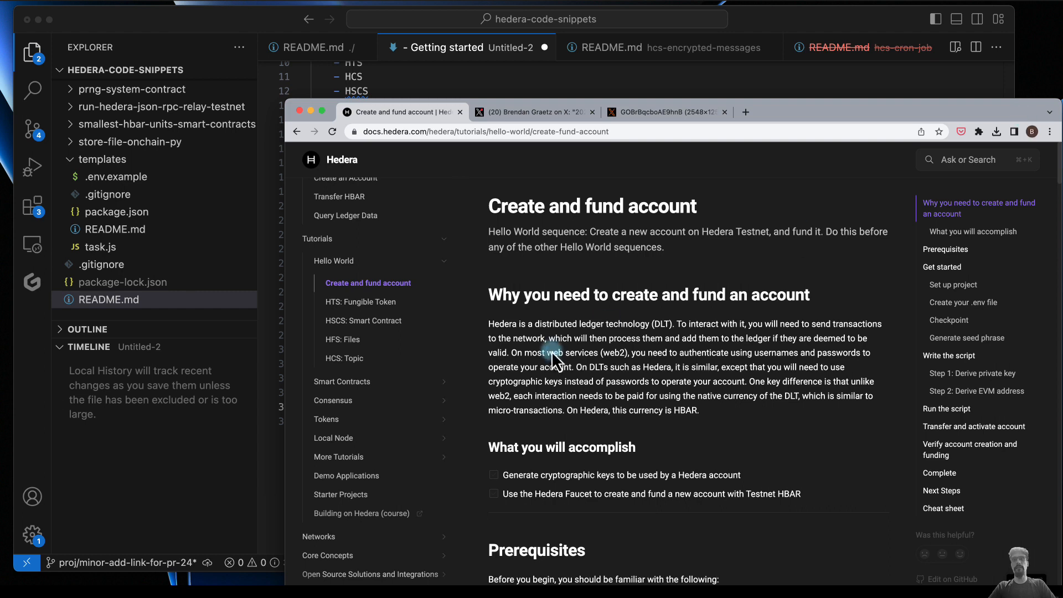
{"action": "scroll", "coordinate": [515, 410], "scroll_direction": "down", "scroll_amount": 5}
{"action": "scroll", "coordinate": [521, 417], "scroll_direction": "up", "scroll_amount": 1}
{"action": "scroll", "coordinate": [521, 415], "scroll_direction": "down", "scroll_amount": 8}
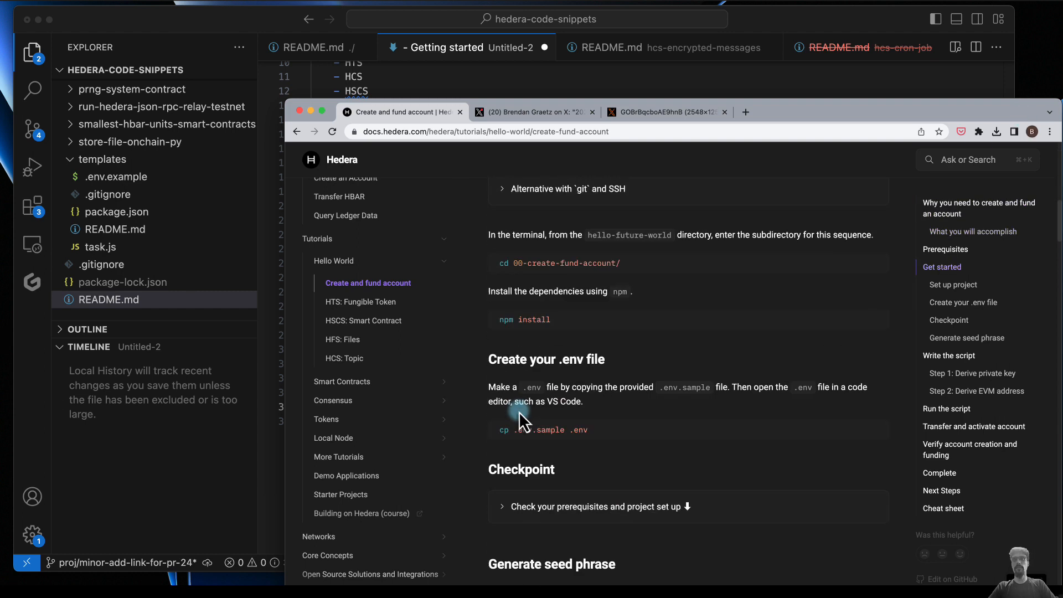
{"action": "scroll", "coordinate": [519, 411], "scroll_direction": "down", "scroll_amount": 12}
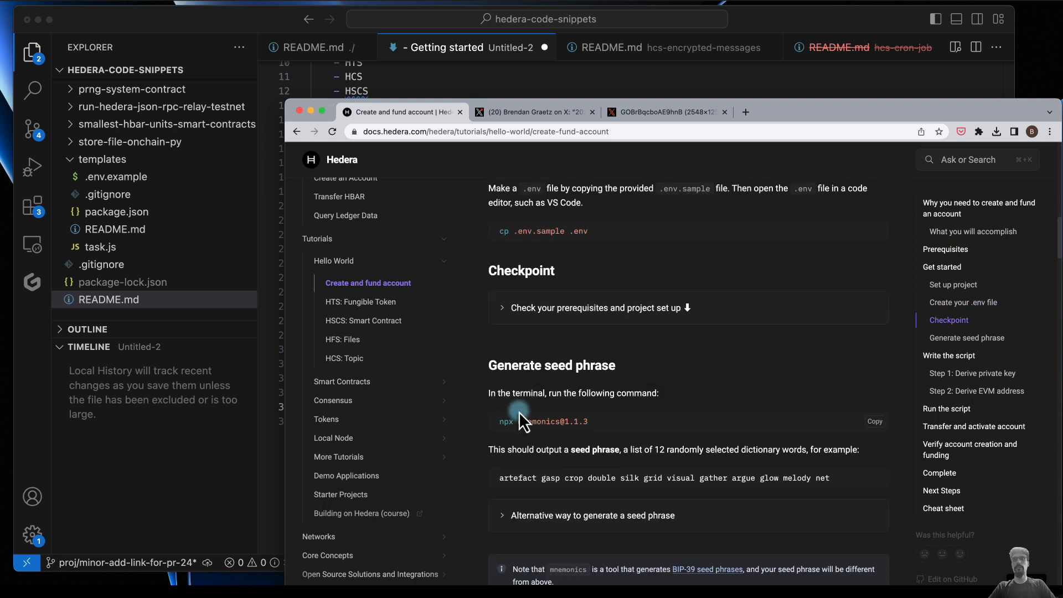
{"action": "scroll", "coordinate": [519, 411], "scroll_direction": "down", "scroll_amount": 3}
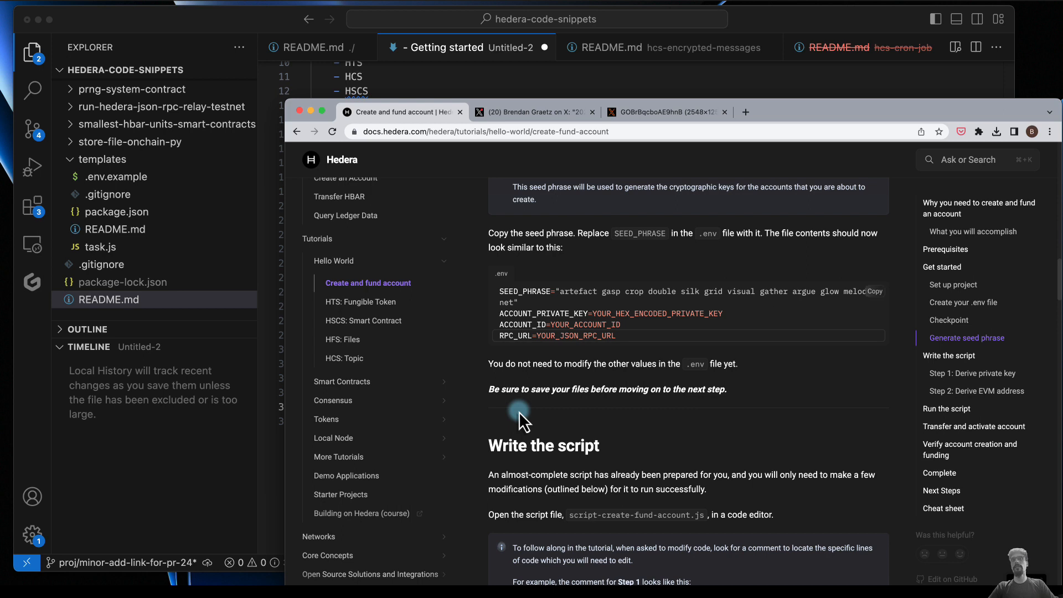
{"action": "scroll", "coordinate": [520, 411], "scroll_direction": "down", "scroll_amount": 3}
{"action": "left_click_drag", "start_coordinate": [501, 382], "coordinate": [585, 499]}
{"action": "left_click", "coordinate": [624, 556]}
{"action": "scroll", "coordinate": [624, 557], "scroll_direction": "down", "scroll_amount": 4}
{"action": "scroll", "coordinate": [624, 556], "scroll_direction": "down", "scroll_amount": 2}
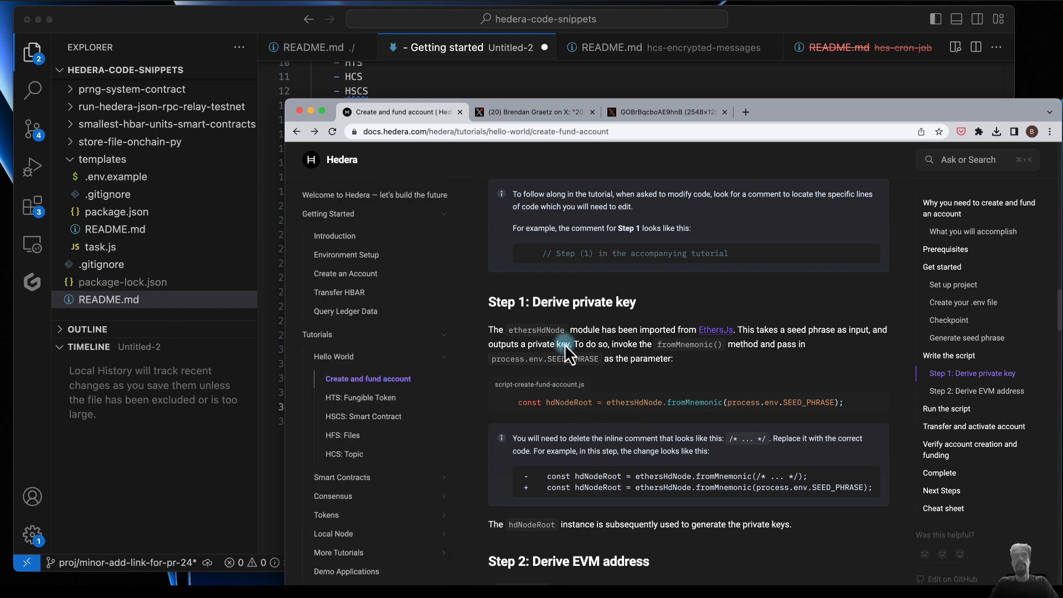
{"action": "scroll", "coordinate": [436, 205], "scroll_direction": "up", "scroll_amount": 3}
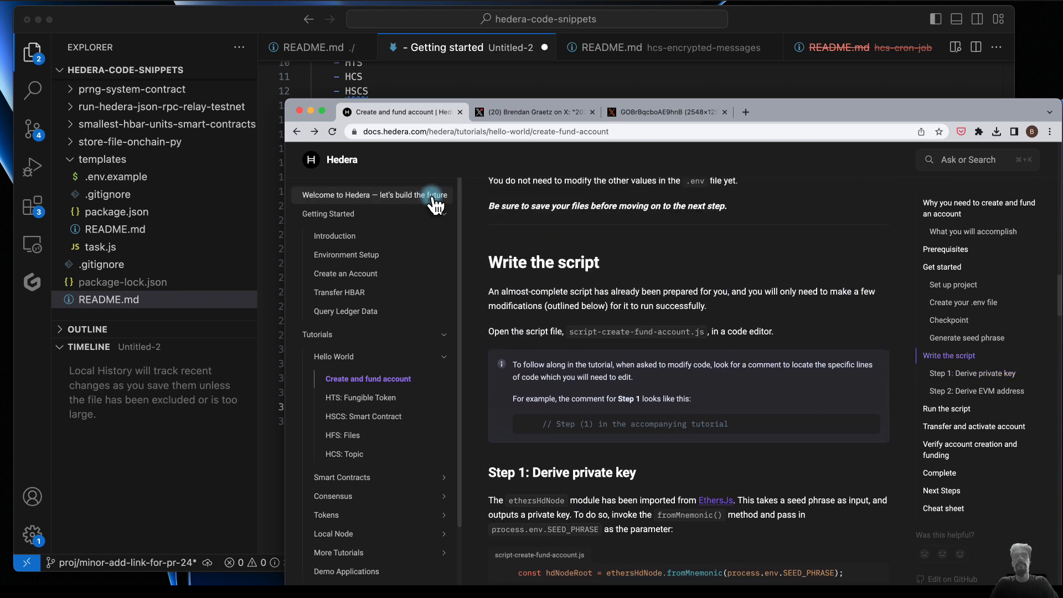
- Open the "Welcome to Hedera" page and review its link cards from "Learn the Basics" to "Build Your First Decentralized Application (DApp)"
{"action": "left_click", "coordinate": [435, 201]}
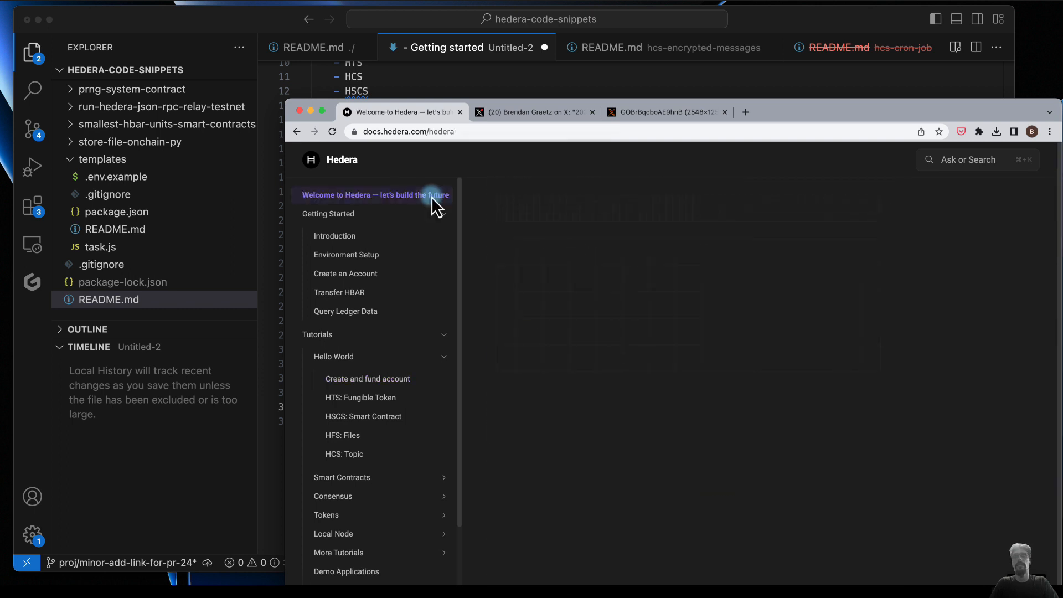
{"action": "scroll", "coordinate": [621, 437], "scroll_direction": "down", "scroll_amount": 3}
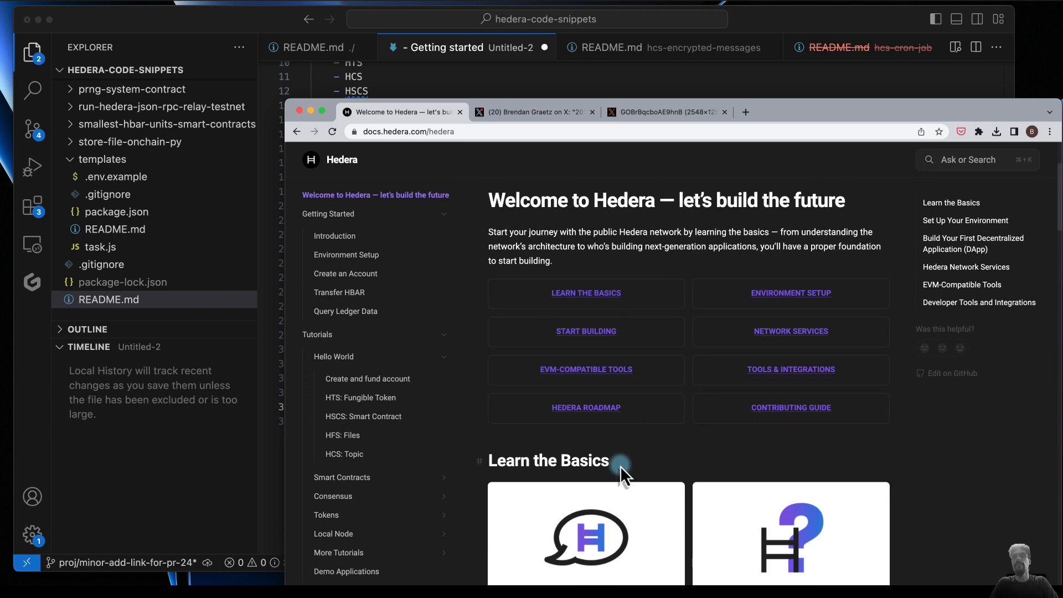
{"action": "scroll", "coordinate": [720, 405], "scroll_direction": "down", "scroll_amount": 3}
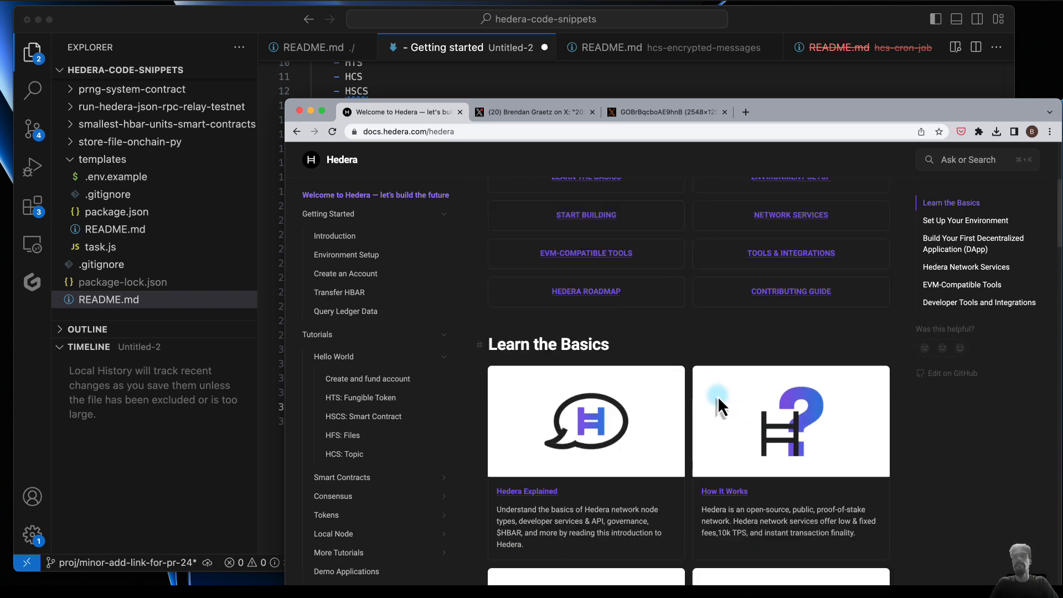
{"action": "scroll", "coordinate": [629, 508], "scroll_direction": "down", "scroll_amount": 5}
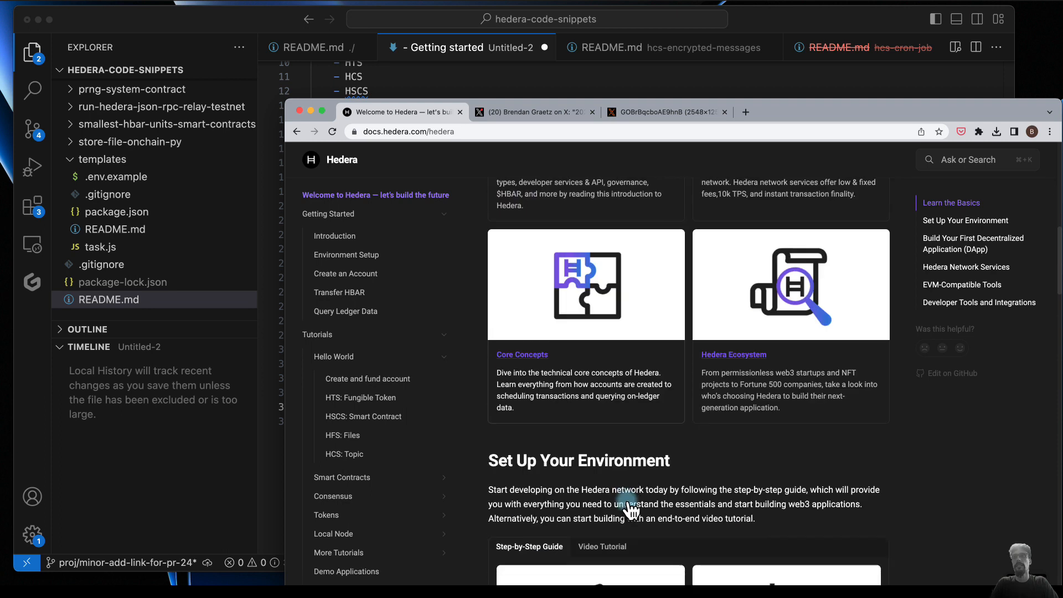
{"action": "scroll", "coordinate": [609, 550], "scroll_direction": "down", "scroll_amount": 4}
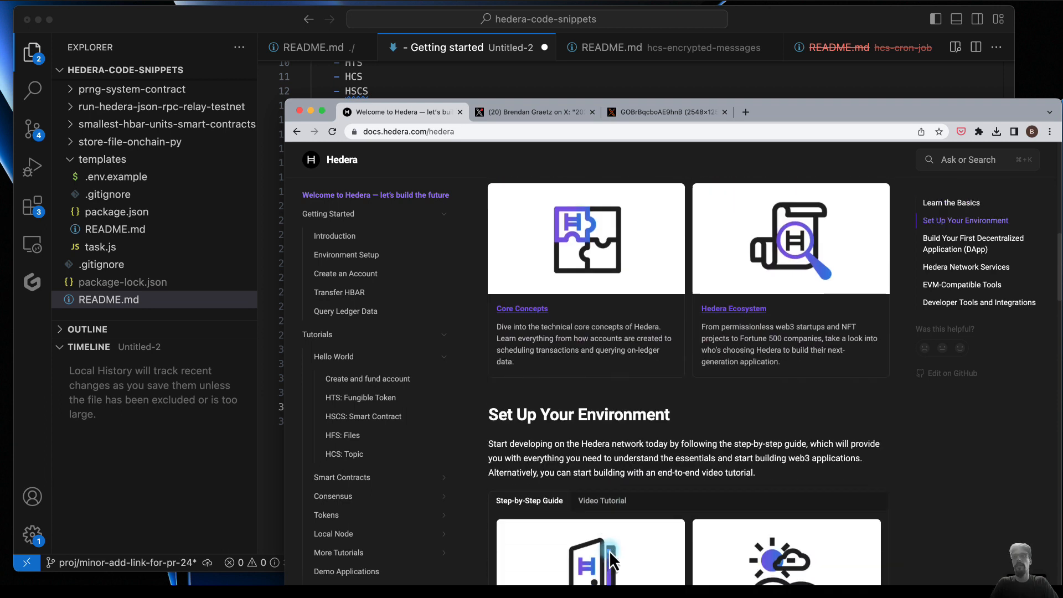
{"action": "scroll", "coordinate": [607, 493], "scroll_direction": "down", "scroll_amount": 2}
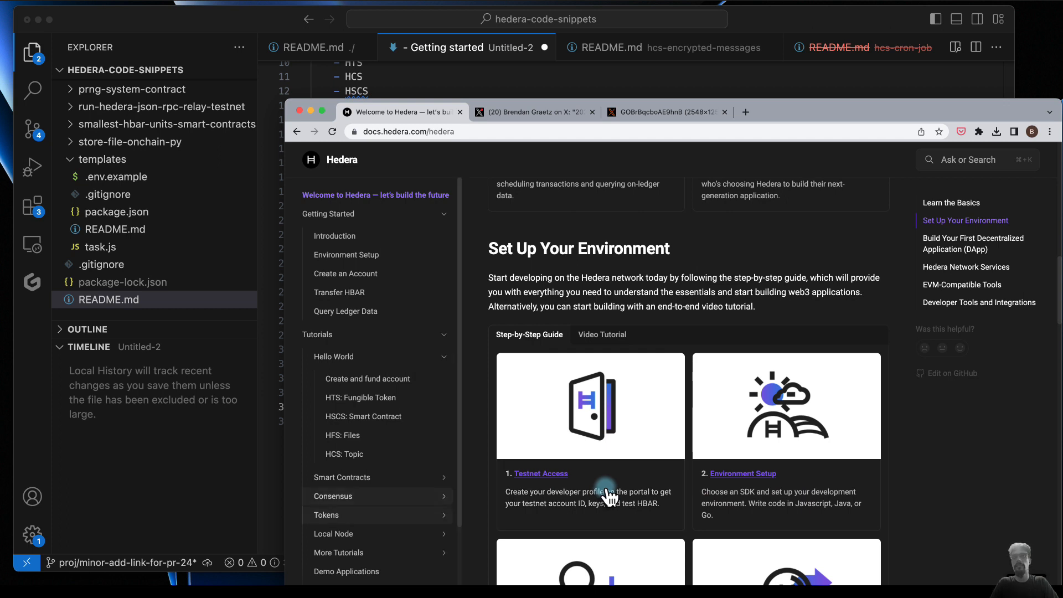
{"action": "scroll", "coordinate": [634, 497], "scroll_direction": "down", "scroll_amount": 3}
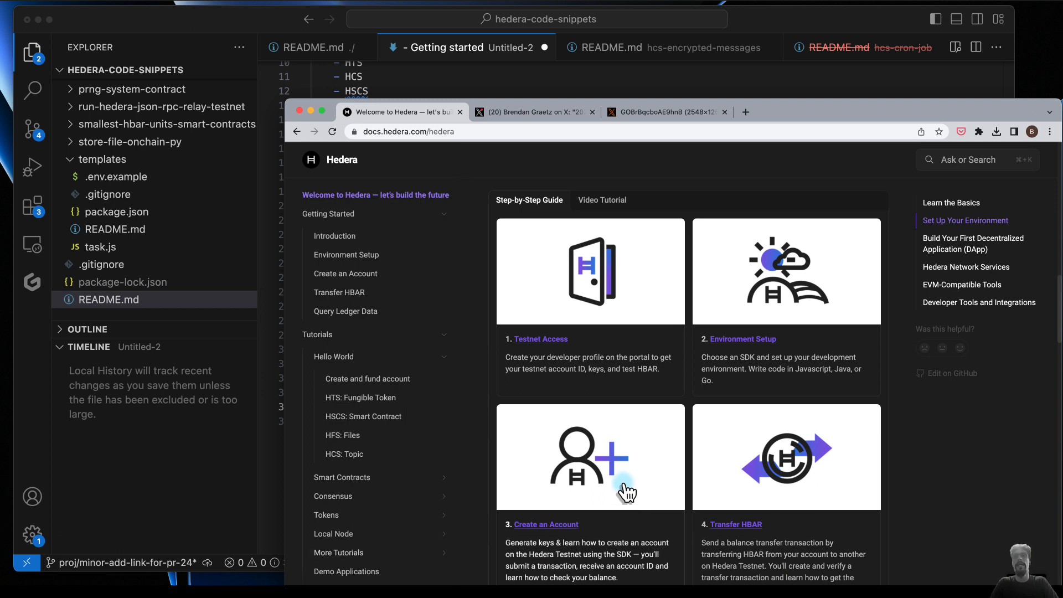
{"action": "scroll", "coordinate": [631, 494], "scroll_direction": "down", "scroll_amount": 2}
{"action": "scroll", "coordinate": [628, 492], "scroll_direction": "down", "scroll_amount": 1}
{"action": "scroll", "coordinate": [628, 492], "scroll_direction": "down", "scroll_amount": 5}
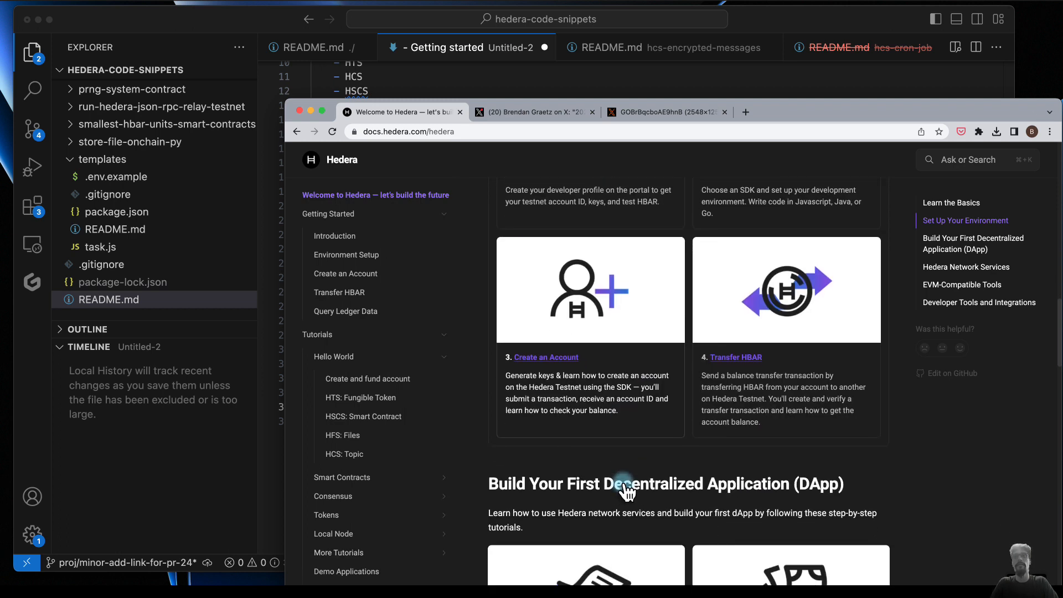
{"action": "scroll", "coordinate": [627, 492], "scroll_direction": "down", "scroll_amount": 3}
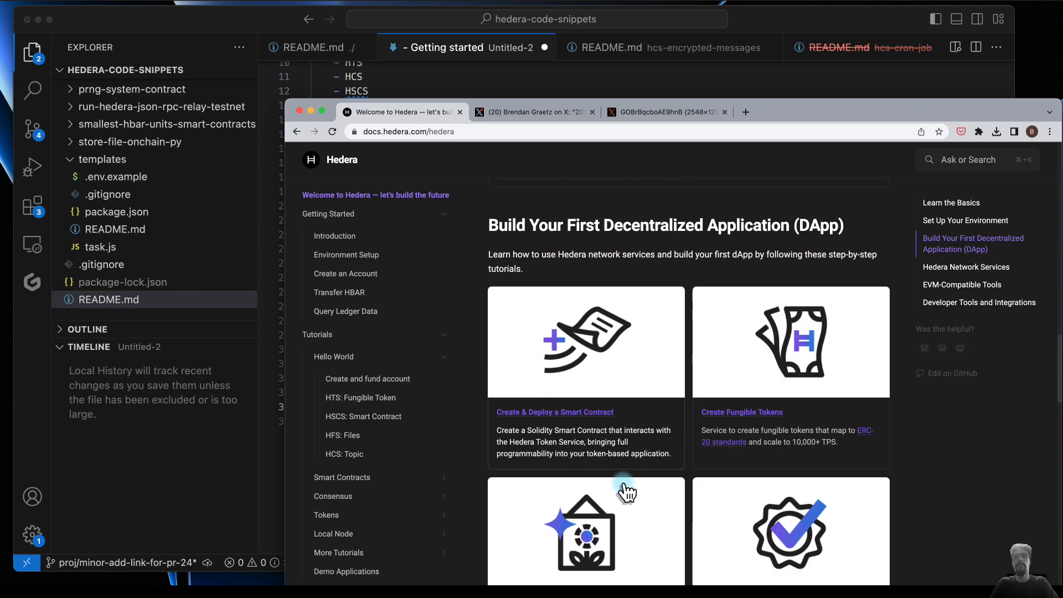
{"action": "scroll", "coordinate": [627, 491], "scroll_direction": "down", "scroll_amount": 2}
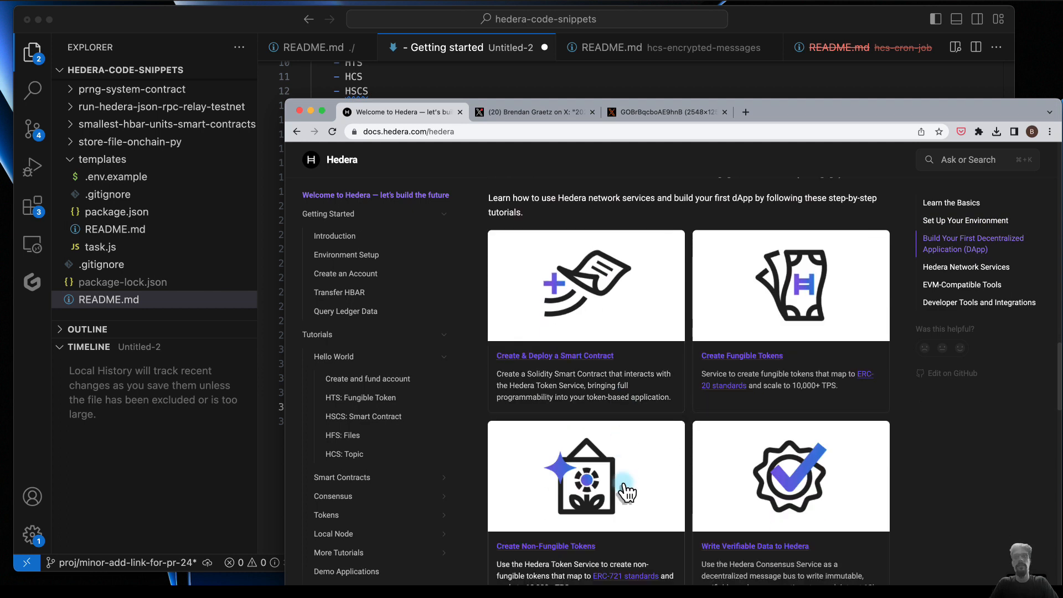
- Open the Accounts page under Core Concepts and review its text, sub-page links and FAQ
{"action": "scroll", "coordinate": [352, 546], "scroll_direction": "down", "scroll_amount": 3}
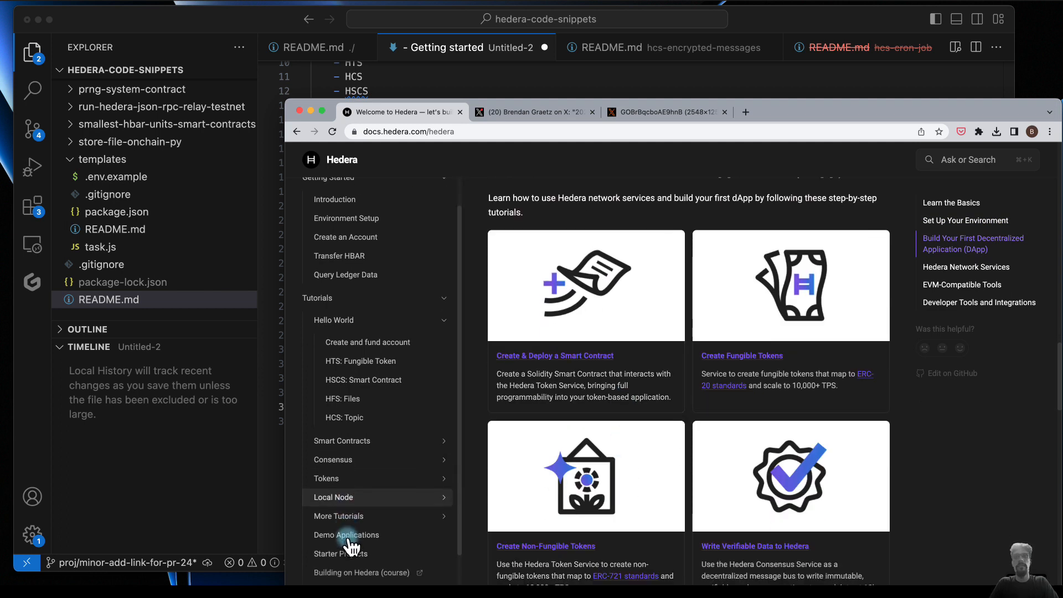
{"action": "scroll", "coordinate": [352, 546], "scroll_direction": "down", "scroll_amount": 2}
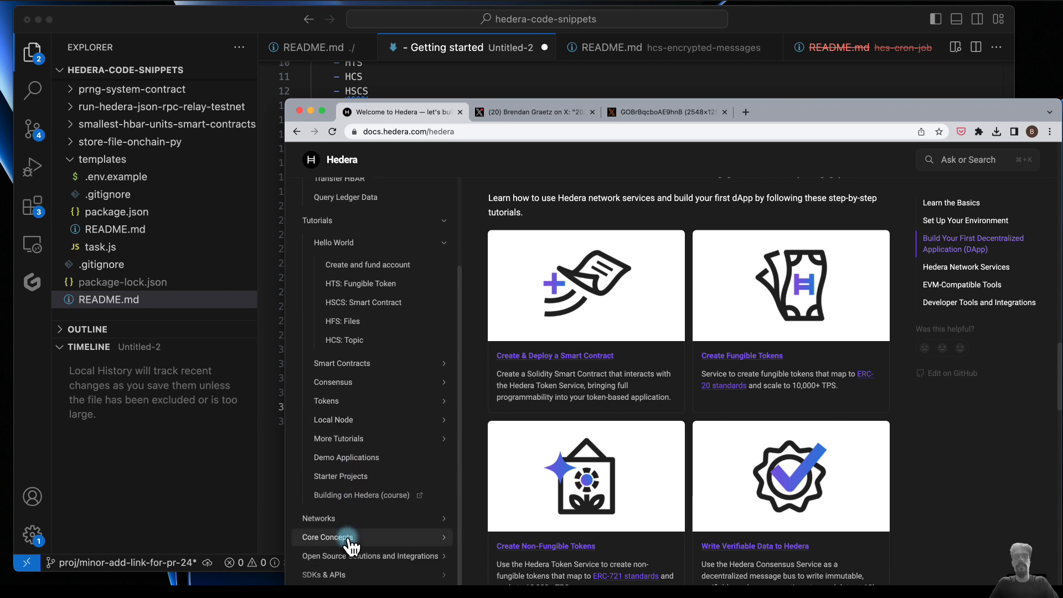
{"action": "left_click", "coordinate": [348, 538]}
{"action": "left_click", "coordinate": [376, 559]}
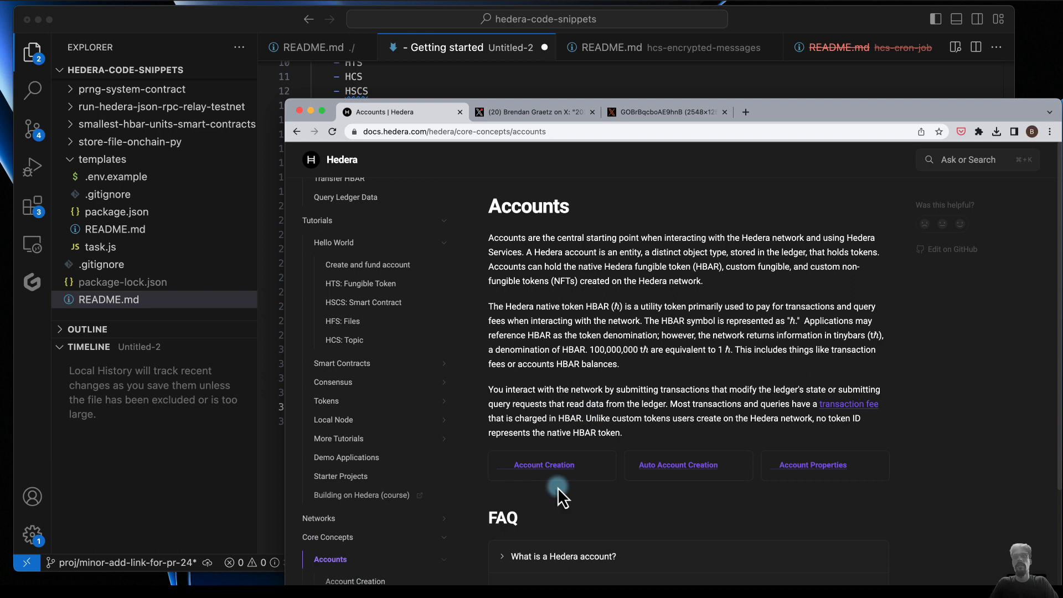
{"action": "scroll", "coordinate": [558, 488], "scroll_direction": "down", "scroll_amount": 5}
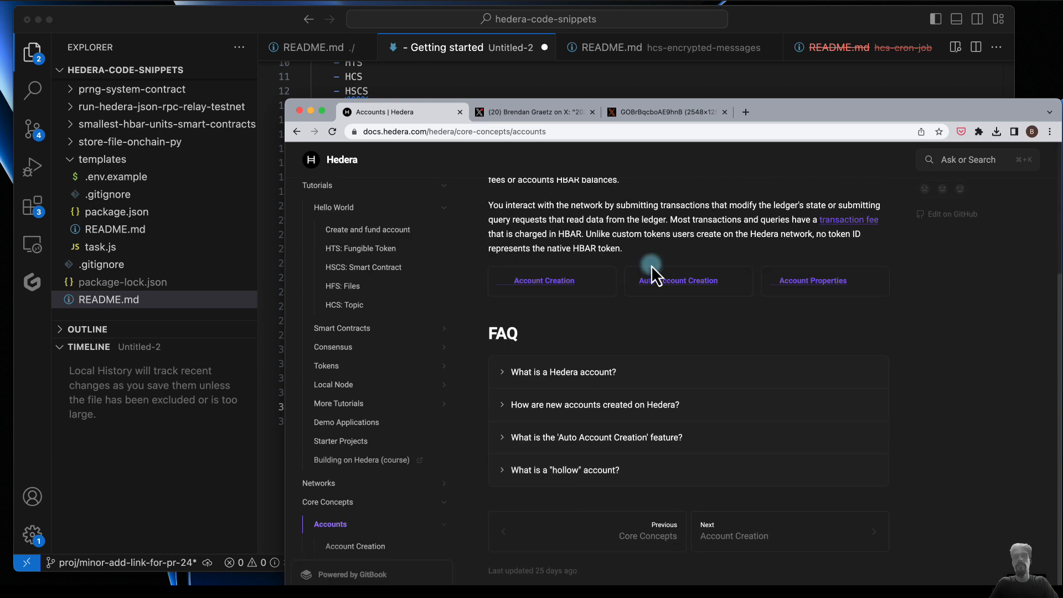
{"action": "scroll", "coordinate": [652, 264], "scroll_direction": "up", "scroll_amount": 5}
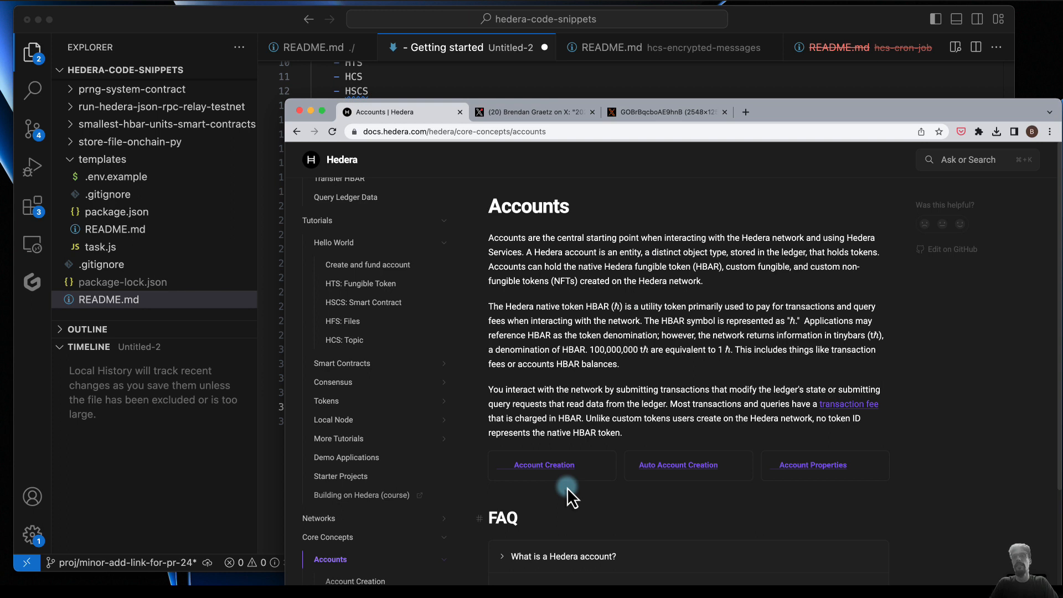
{"action": "scroll", "coordinate": [567, 487], "scroll_direction": "down", "scroll_amount": 2}
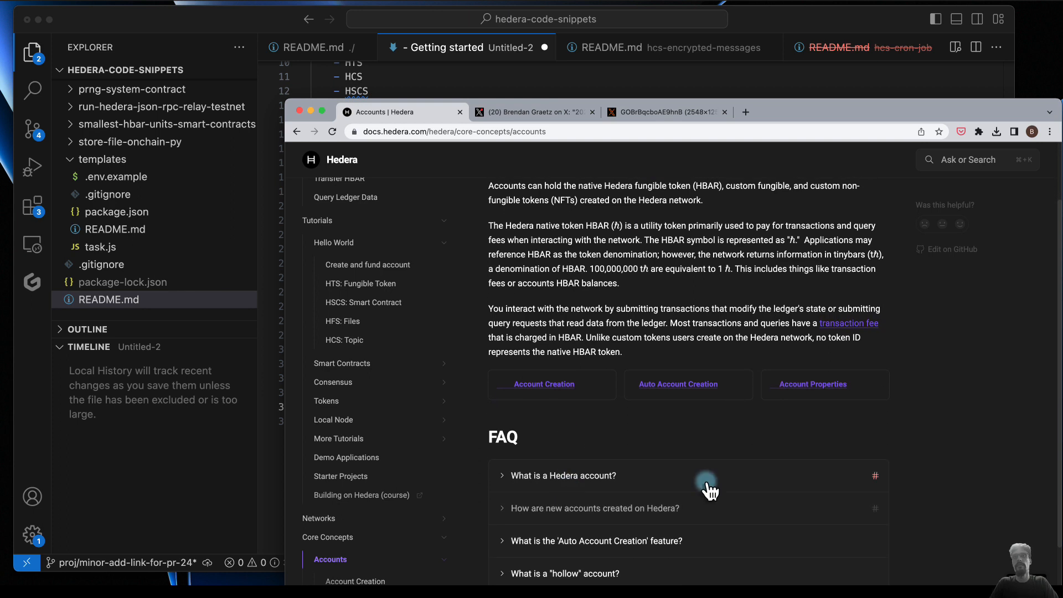
{"action": "scroll", "coordinate": [706, 490], "scroll_direction": "down", "scroll_amount": 3}
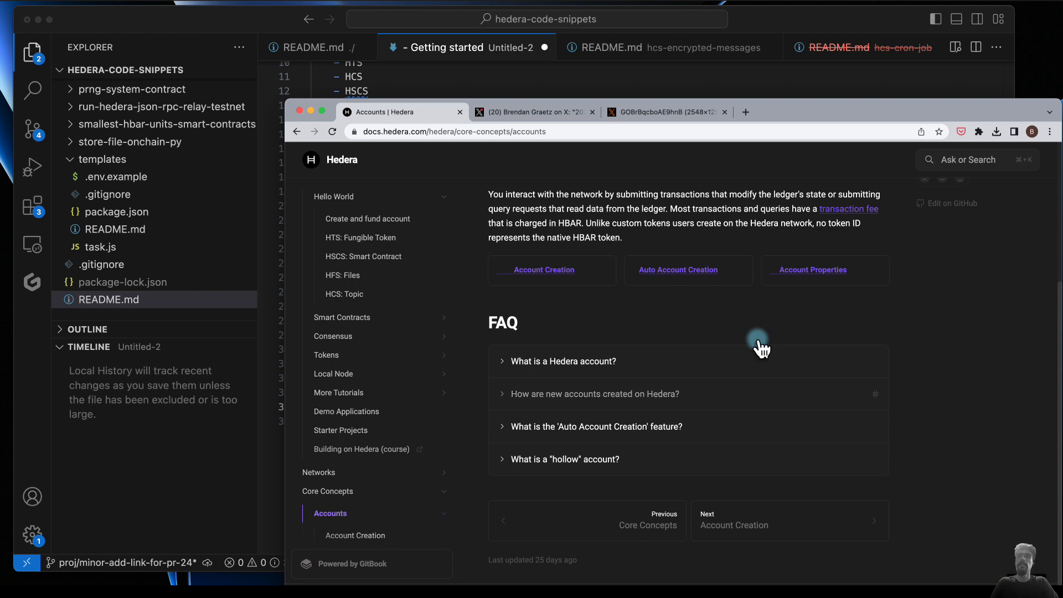
- Open the Account Creation page under Accounts and read through its explanation and creation methods
{"action": "left_click", "coordinate": [334, 535]}
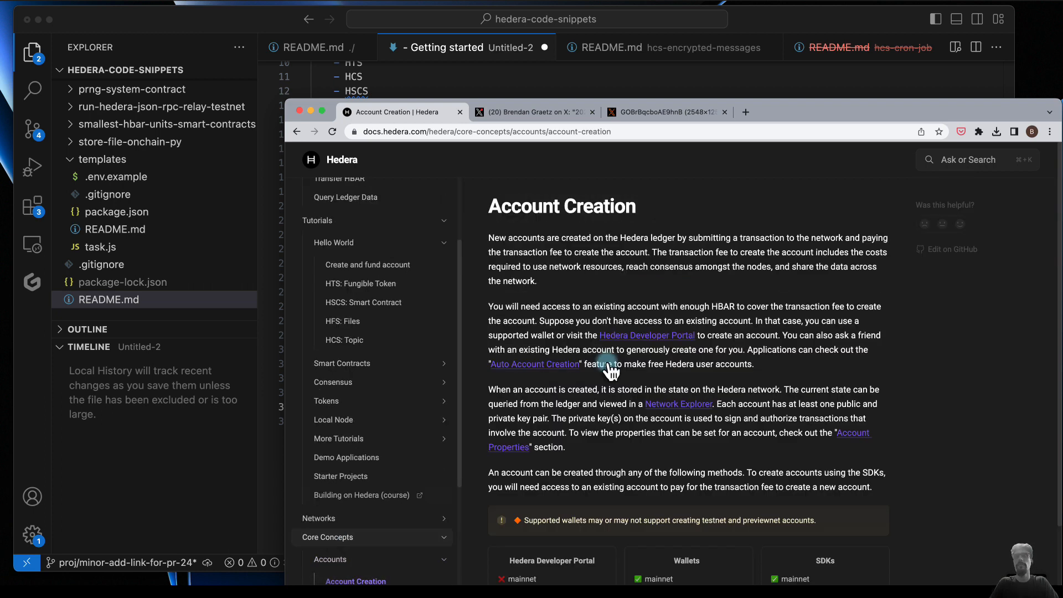
{"action": "scroll", "coordinate": [607, 361], "scroll_direction": "down", "scroll_amount": 3}
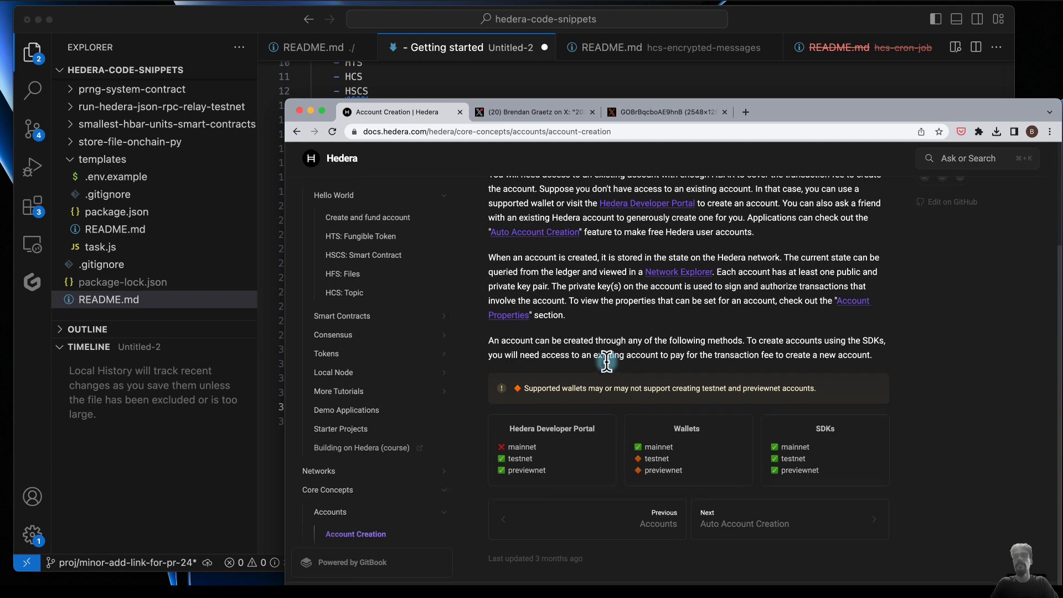
{"action": "scroll", "coordinate": [608, 361], "scroll_direction": "up", "scroll_amount": 3}
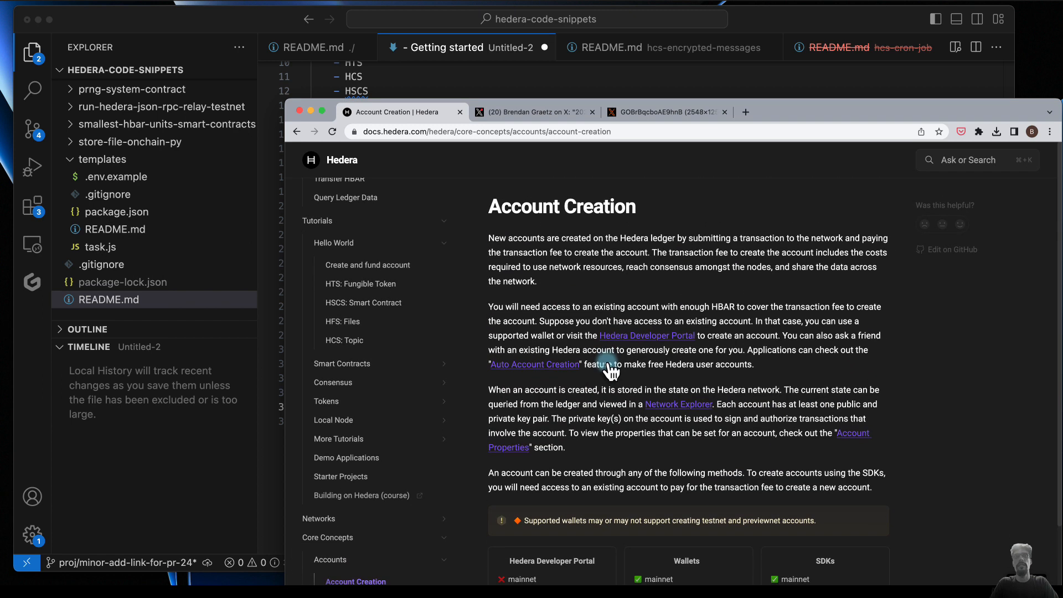
{"action": "scroll", "coordinate": [368, 536], "scroll_direction": "down", "scroll_amount": 5}
- Open the SDKs page within the "SDKs & APIs" section and review the Hedera Services Code SDKs
{"action": "scroll", "coordinate": [365, 535], "scroll_direction": "down", "scroll_amount": 1}
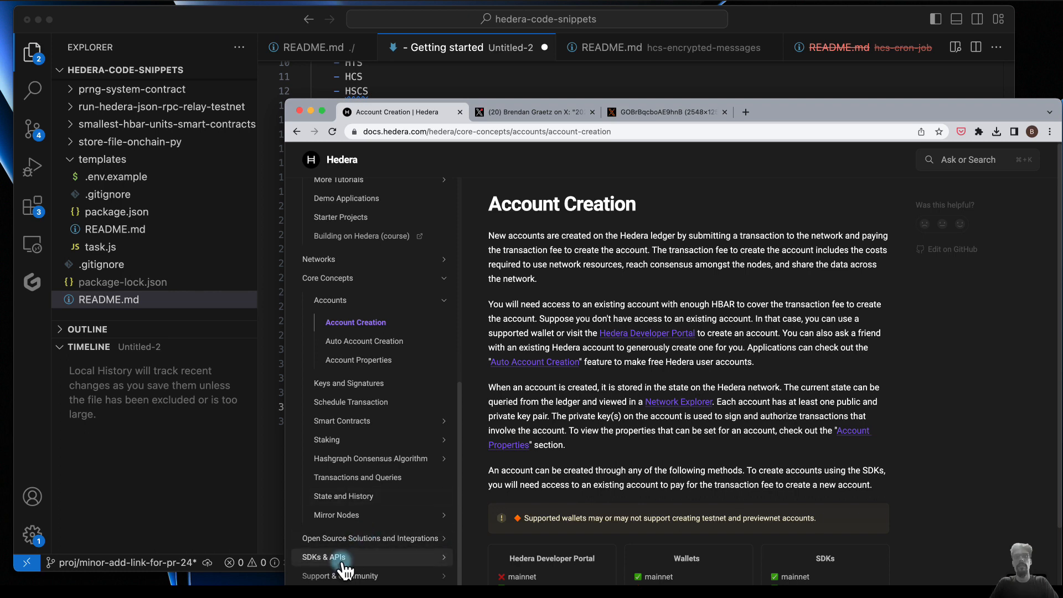
{"action": "left_click", "coordinate": [342, 561]}
{"action": "scroll", "coordinate": [368, 543], "scroll_direction": "down", "scroll_amount": 2}
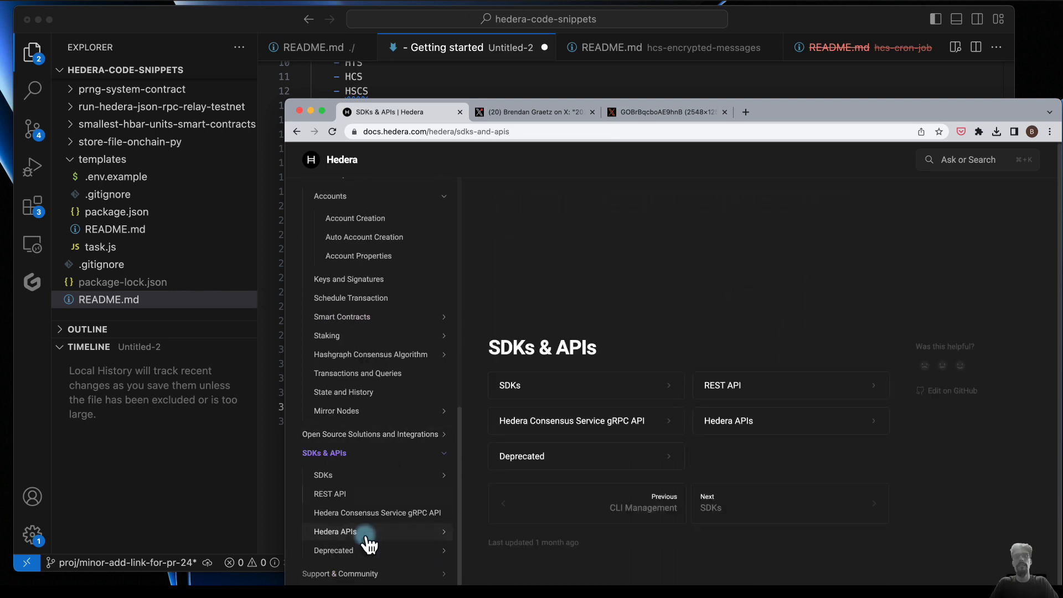
{"action": "left_click", "coordinate": [366, 482]}
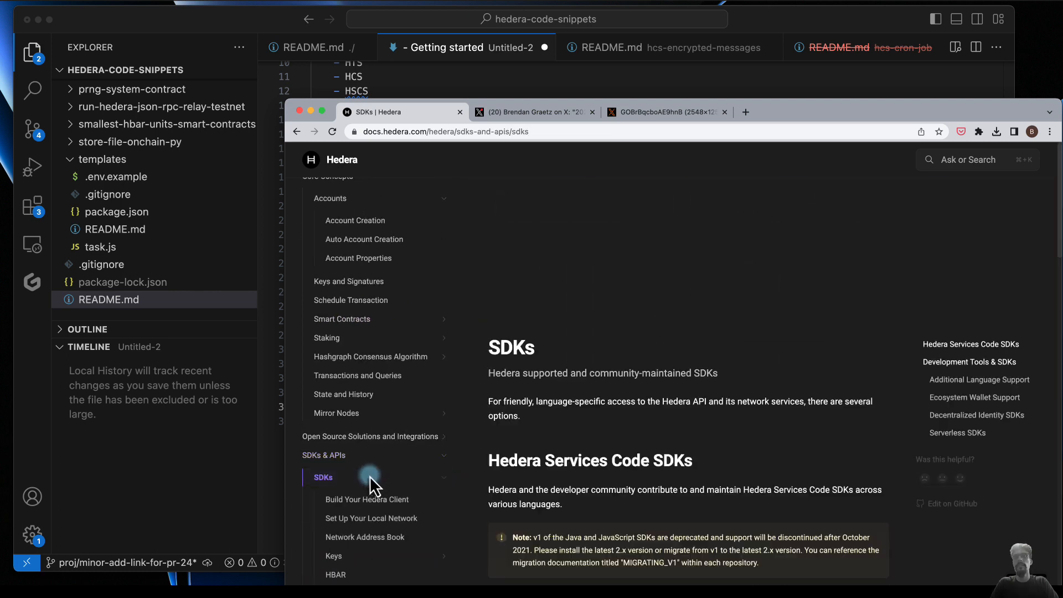
{"action": "scroll", "coordinate": [615, 487], "scroll_direction": "down", "scroll_amount": 5}
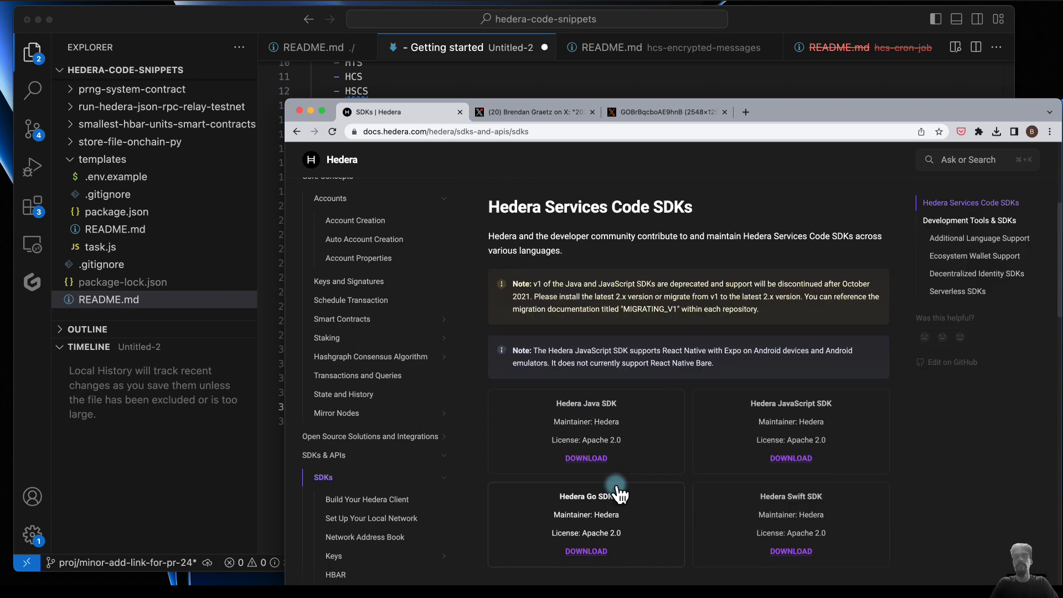
- Open the REST API reference page within the "SDKs & APIs" section
{"action": "scroll", "coordinate": [381, 524], "scroll_direction": "down", "scroll_amount": 2}
{"action": "scroll", "coordinate": [382, 515], "scroll_direction": "down", "scroll_amount": 10}
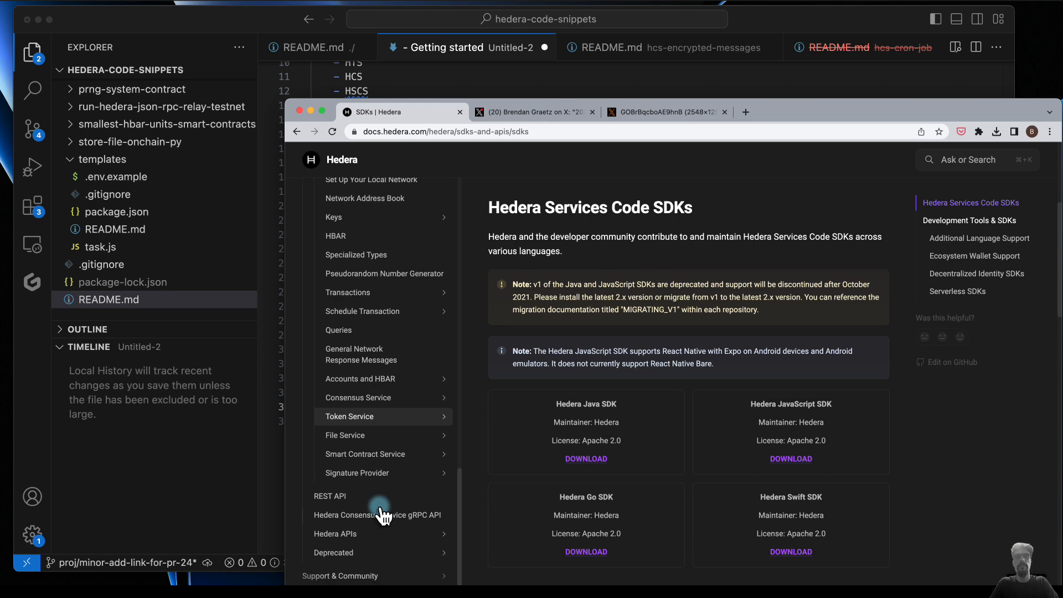
{"action": "left_click", "coordinate": [354, 497]}
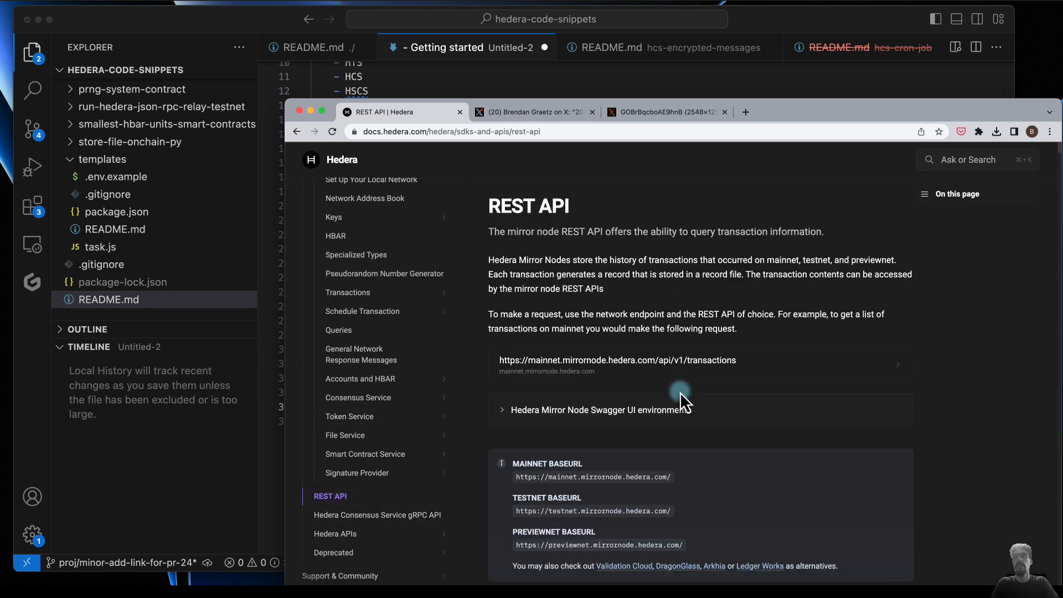
- Expand the Hedera Mirror Node Swagger UI environments on the REST API page and open the Testnet Swagger UI
{"action": "scroll", "coordinate": [680, 477], "scroll_direction": "down", "scroll_amount": 5}
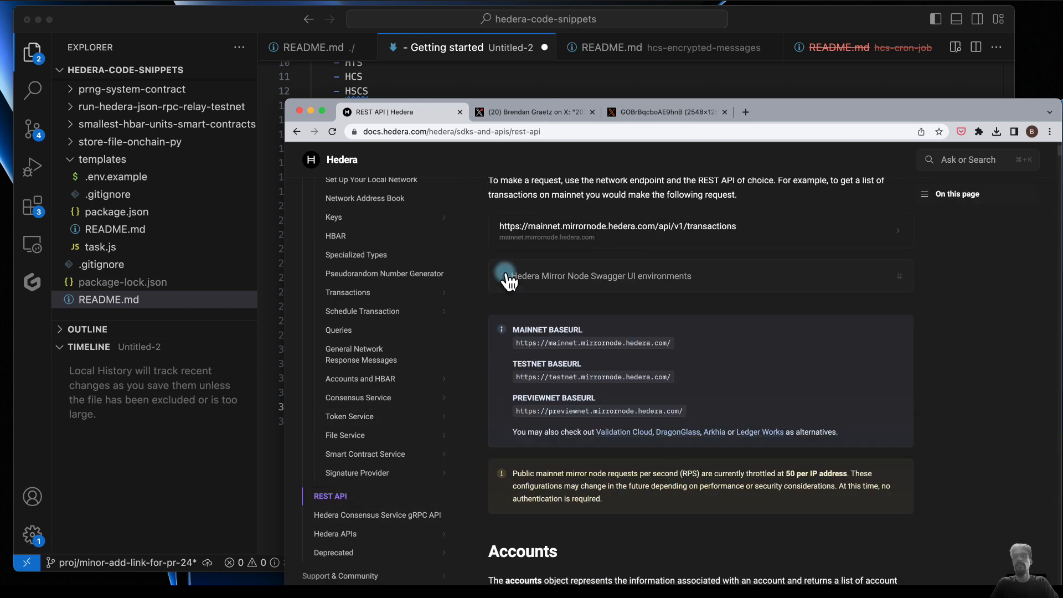
{"action": "left_click", "coordinate": [507, 277]}
{"action": "left_click", "coordinate": [527, 336], "text": "super"}
{"action": "left_click", "coordinate": [533, 116]}
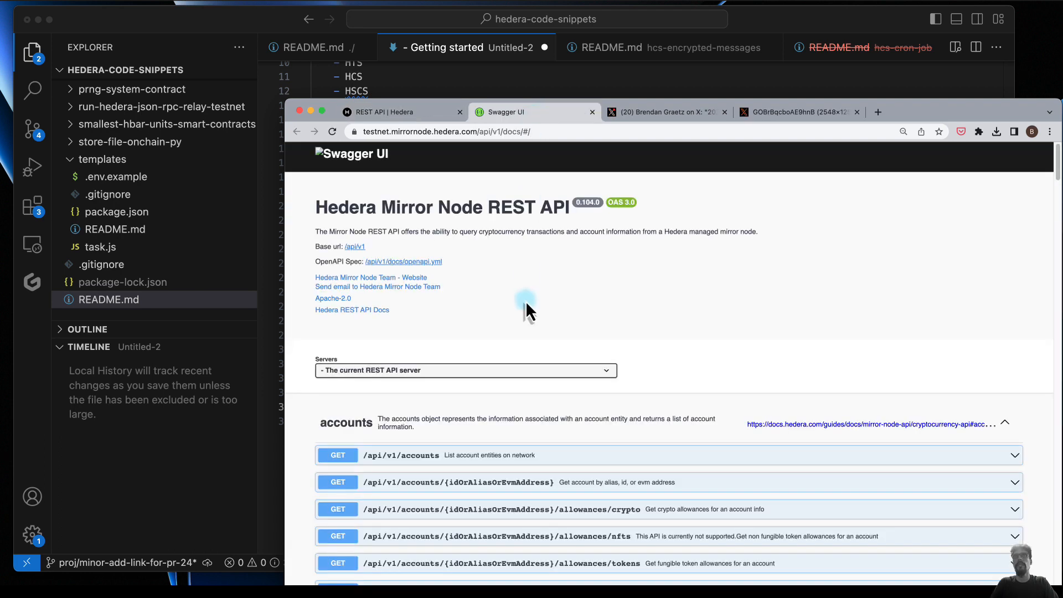
- Expand the accounts NFT allowances endpoint in the Swagger UI, review its filtering and parameter documentation, and close the Swagger page
{"action": "scroll", "coordinate": [527, 306], "scroll_direction": "down", "scroll_amount": 5}
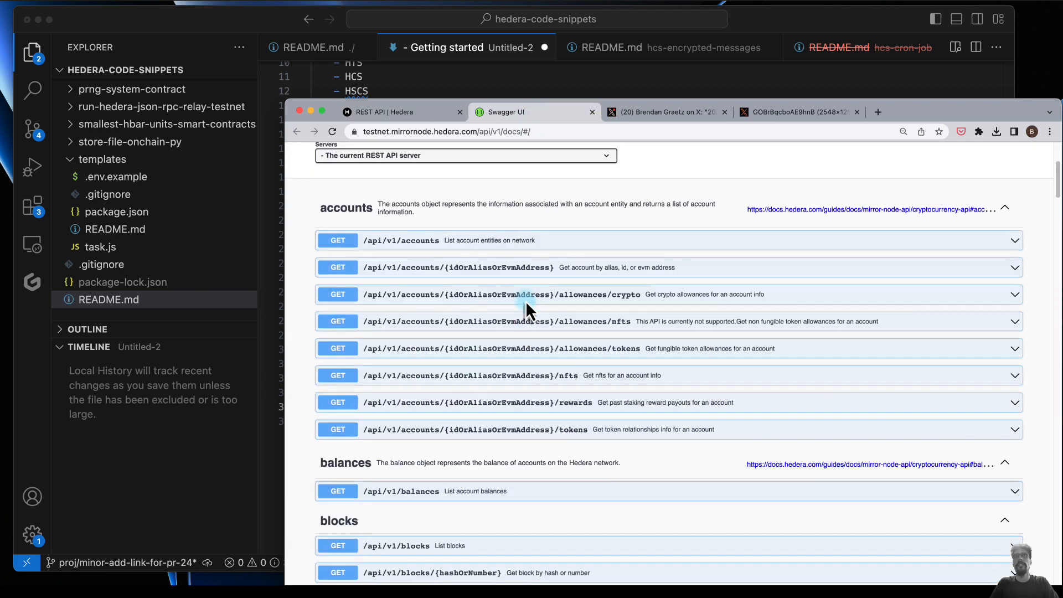
{"action": "left_click", "coordinate": [1002, 327]}
{"action": "scroll", "coordinate": [785, 419], "scroll_direction": "down", "scroll_amount": 3}
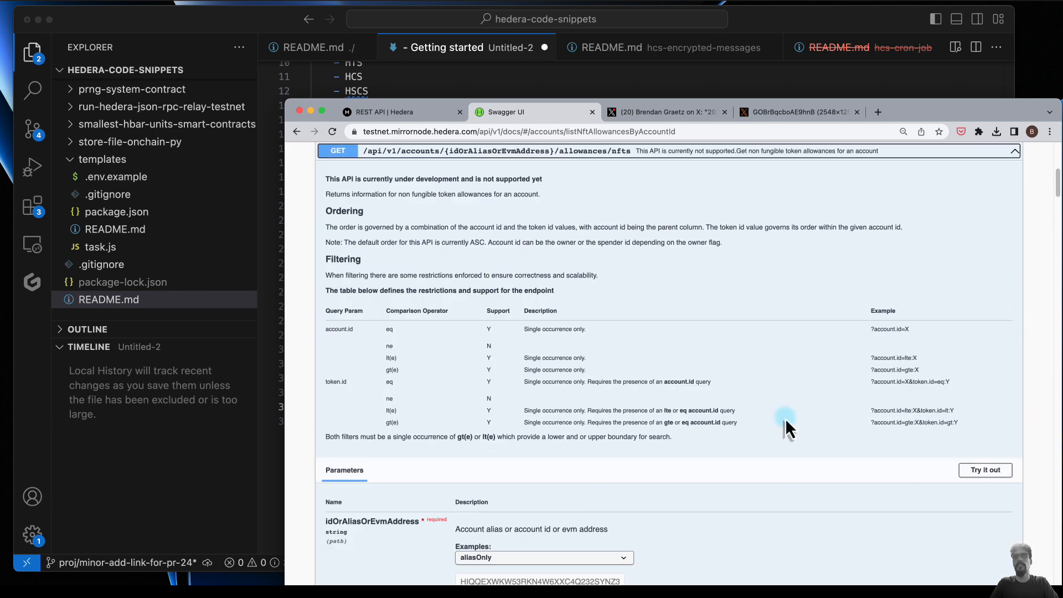
{"action": "scroll", "coordinate": [785, 419], "scroll_direction": "down", "scroll_amount": 4}
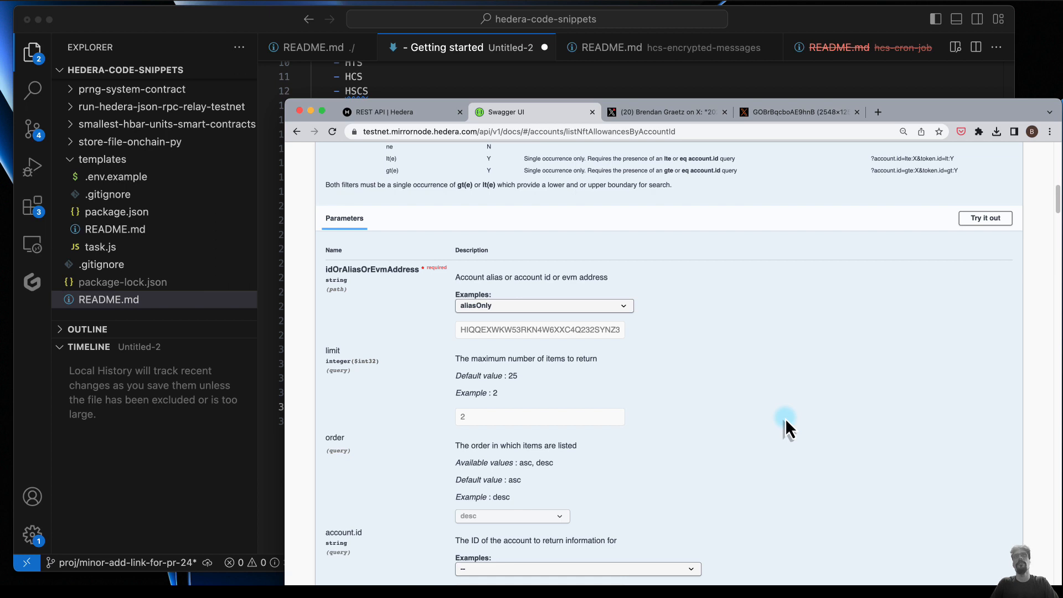
{"action": "scroll", "coordinate": [786, 418], "scroll_direction": "up", "scroll_amount": 10}
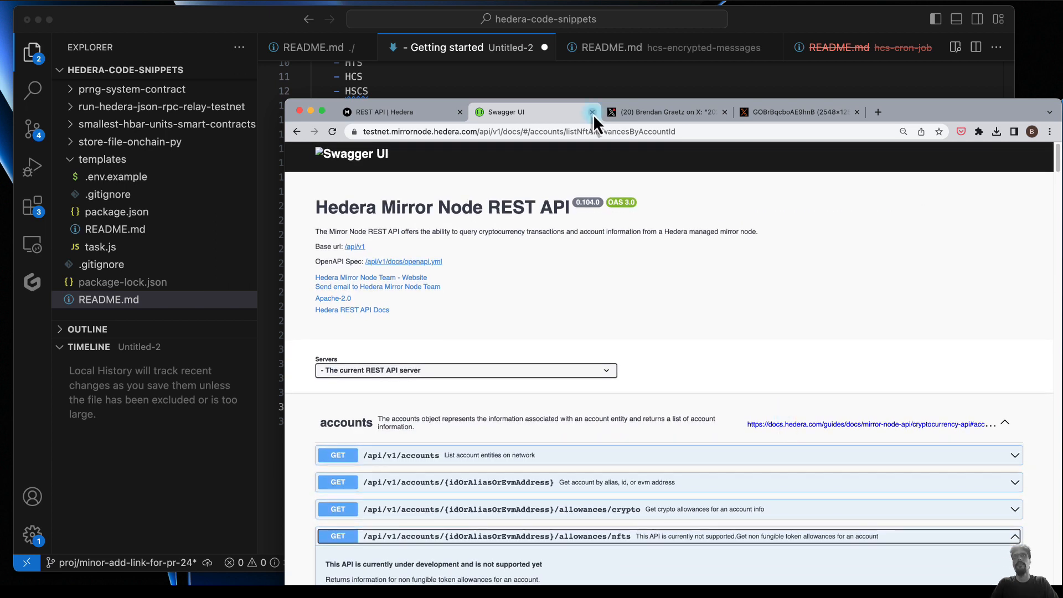
{"action": "left_click", "coordinate": [592, 112]}
- Switch to VS Code and label the Intro item under Getting started with "(Content)"
{"action": "left_click", "coordinate": [587, 82]}
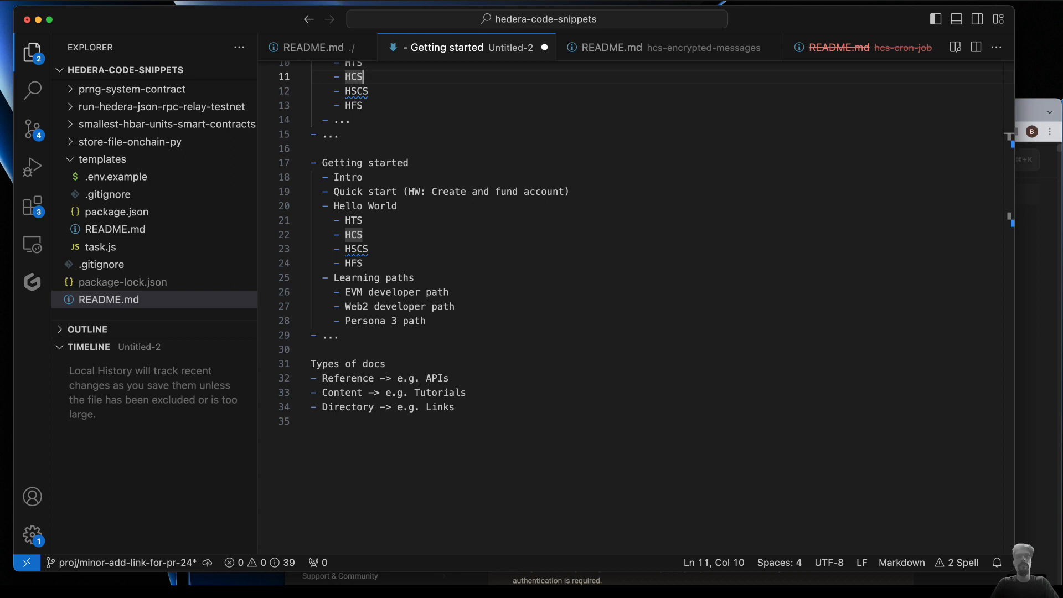
{"action": "key", "text": "super+Tab"}
{"action": "scroll", "coordinate": [415, 261], "scroll_direction": "up", "scroll_amount": 3}
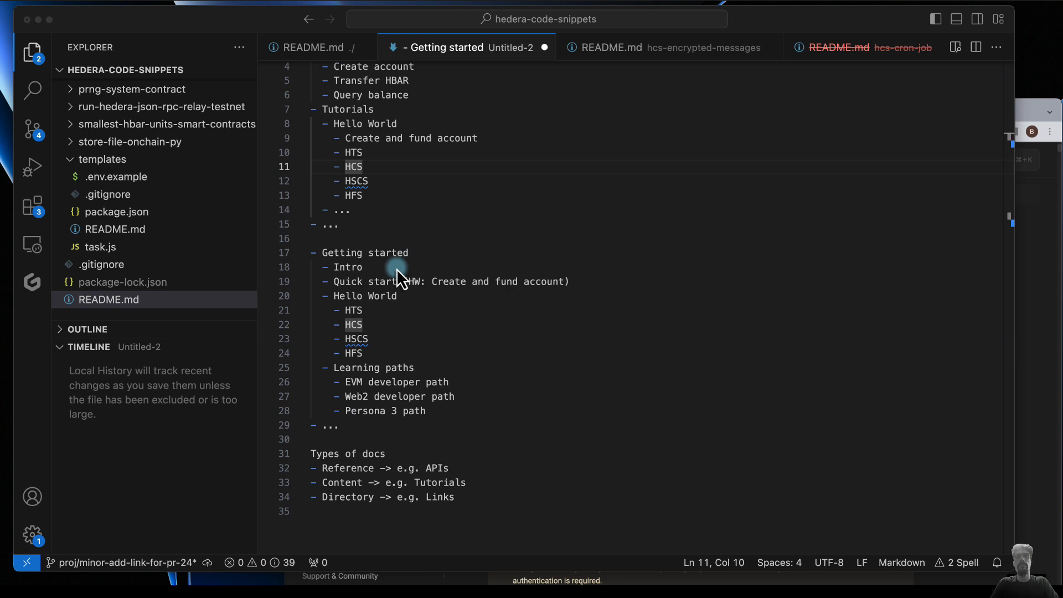
{"action": "left_click", "coordinate": [397, 268]}
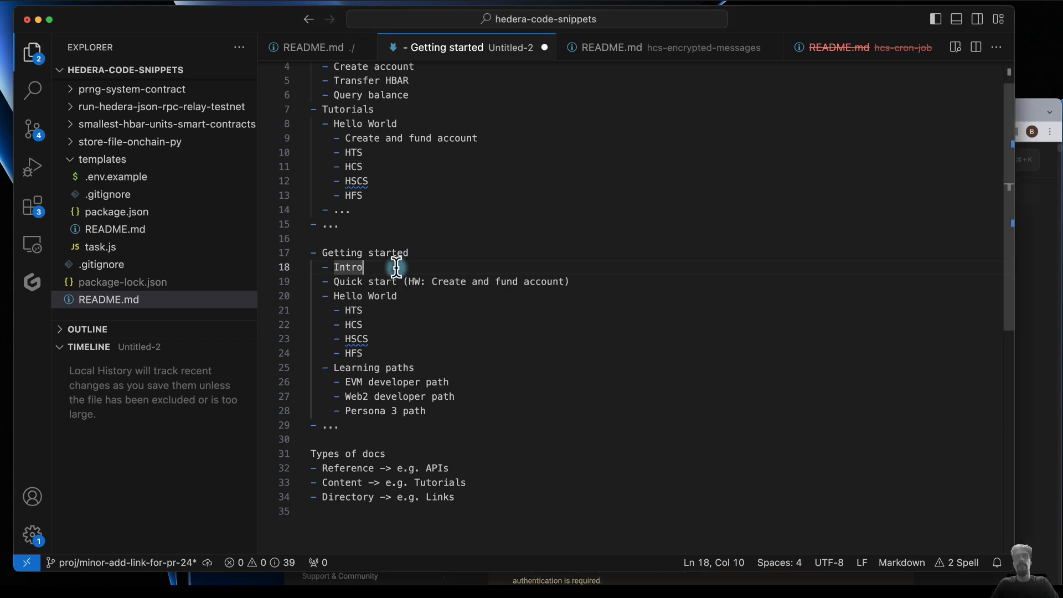
{"action": "type", "text": "(Content)"}
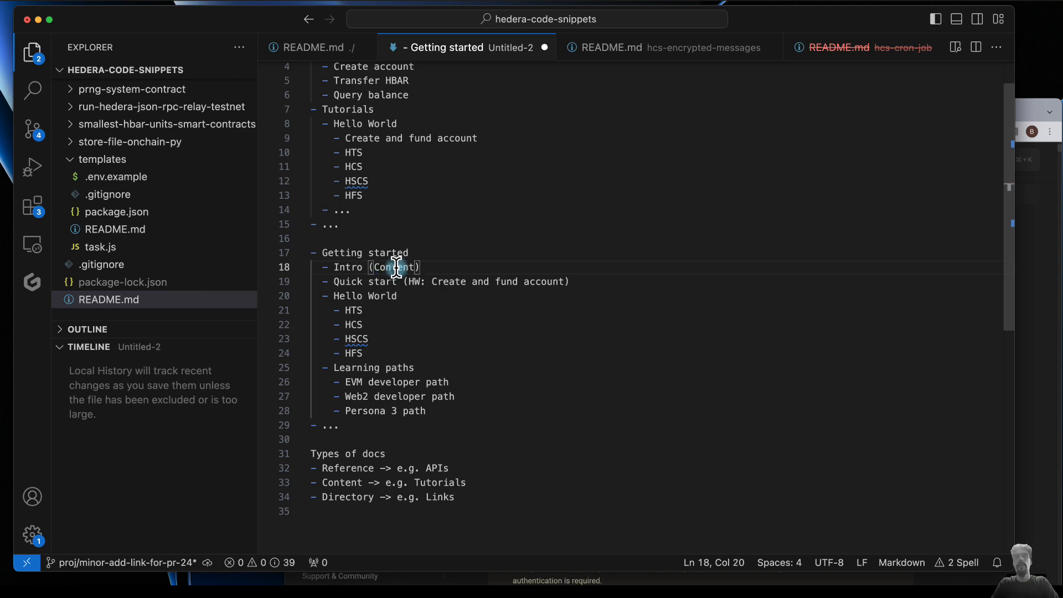
- Insert "(Content)" after "Quick start" in the restructured outline, ahead of its HW note
{"action": "left_click", "coordinate": [397, 281]}
{"action": "type", "text": "(conet"}
{"action": "key", "text": "BackSpace"}
{"action": "key", "text": "BackSpace"}
{"action": "key", "text": "BackSpace"}
{"action": "key", "text": "BackSpace"}
{"action": "key", "text": "BackSpace"}
{"action": "type", "text": "Content("}
{"action": "key", "text": "BackSpace"}
{"action": "key", "text": "BackSpace"}
{"action": "type", "text": "t"}
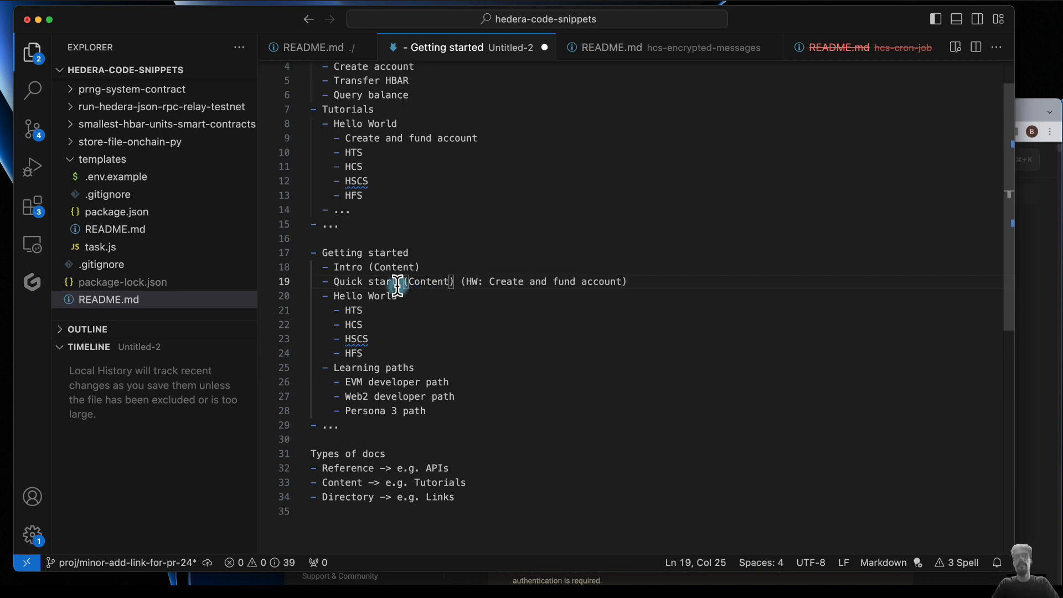
- Copy the "(Content)" label onto the HTS, HCS, HSCS and HFS items under Hello World in the restructured outline
{"action": "left_click", "coordinate": [399, 310]}
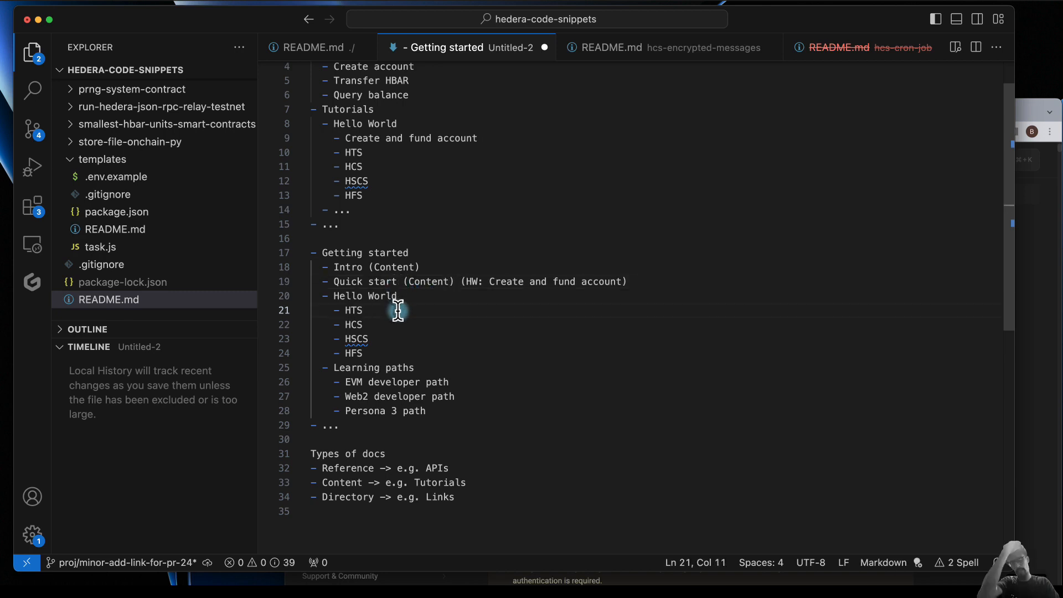
{"action": "left_click_drag", "start_coordinate": [398, 281], "coordinate": [453, 287]}
{"action": "key", "text": "cmd+c"}
{"action": "left_click", "coordinate": [395, 311]}
{"action": "key", "text": "cmd+v"}
{"action": "left_click", "coordinate": [383, 326]}
{"action": "key", "text": "cmd+v"}
{"action": "left_click", "coordinate": [383, 339]}
{"action": "key", "text": "cmd+v"}
{"action": "left_click", "coordinate": [384, 353]}
{"action": "key", "text": "cmd+v"}
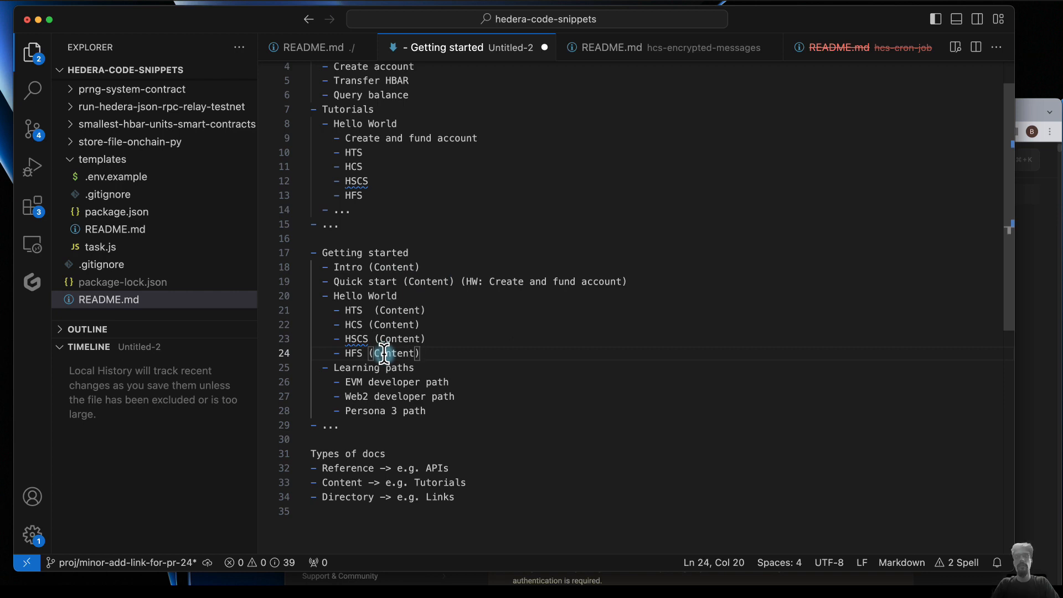
- Label the EVM developer path item with "(Directory)", reusing the word from the Types of docs list
{"action": "double_click", "coordinate": [333, 497]}
{"action": "left_click", "coordinate": [469, 377]}
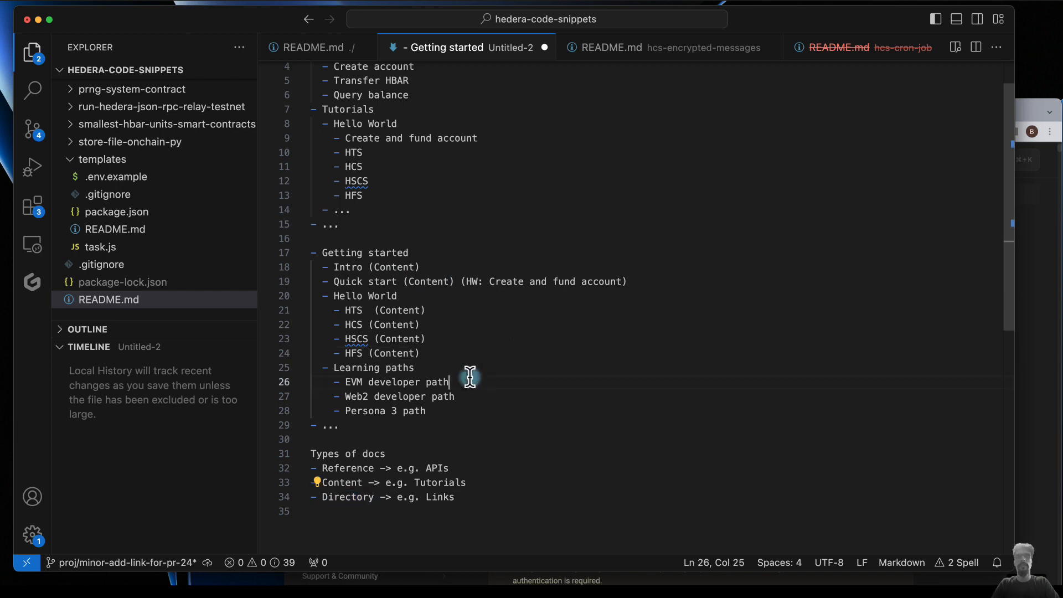
{"action": "type", "text": "("}
{"action": "key", "text": "cmd+v"}
{"action": "type", "text": ")"}
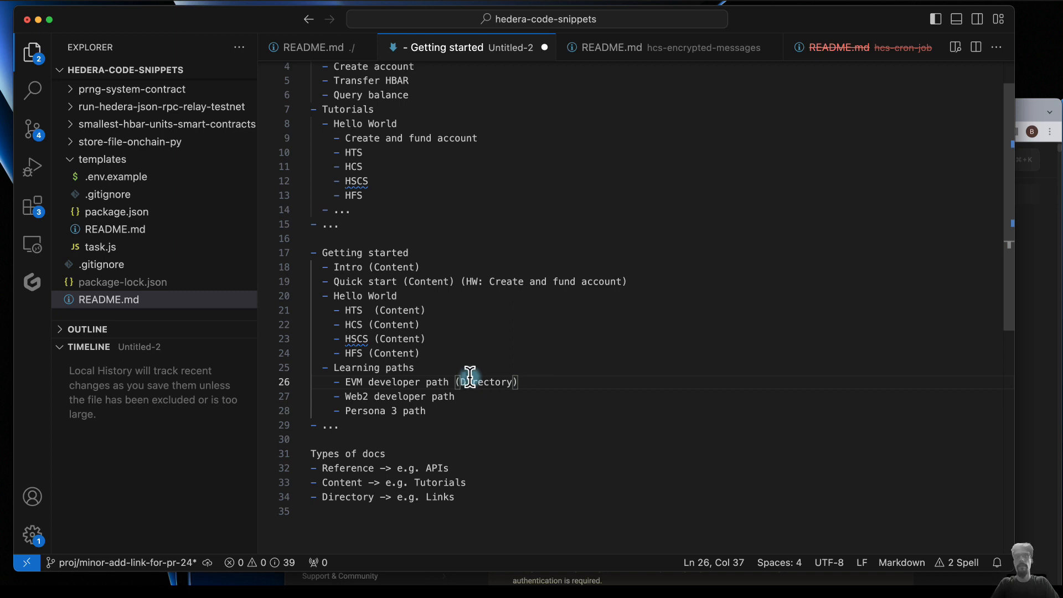
- Copy the "(Directory)" label onto the Web2 developer path and Persona 3 path items
{"action": "left_click_drag", "start_coordinate": [450, 382], "coordinate": [527, 381]}
{"action": "left_click", "coordinate": [492, 399]}
{"action": "key", "text": "cmd+v"}
{"action": "left_click", "coordinate": [437, 410]}
{"action": "key", "text": "cmd+v"}
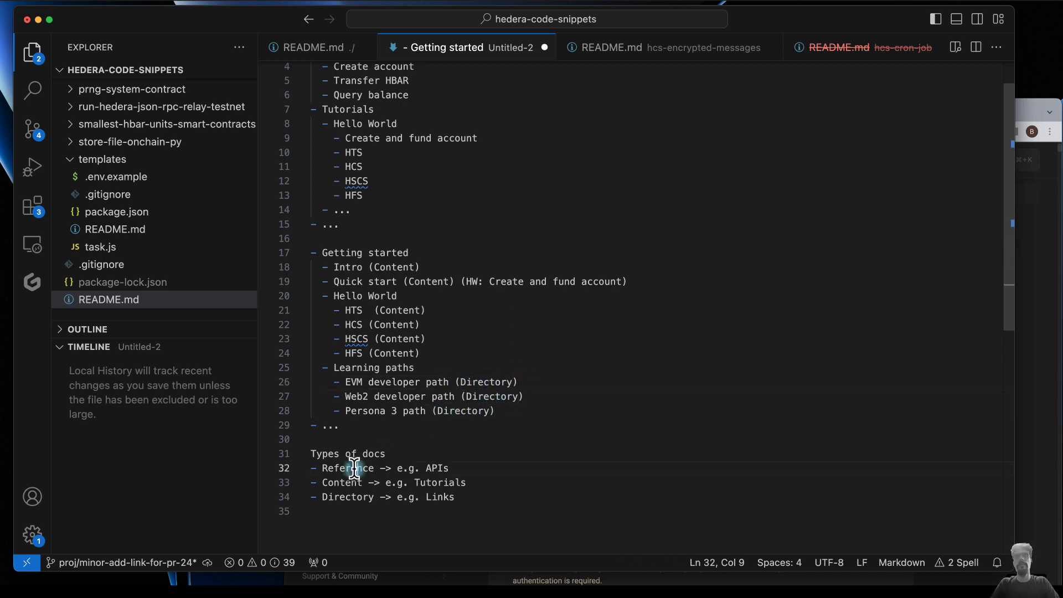
- Remove the extra space before "(Content)" on the HTS line of the restructured outline
{"action": "double_click", "coordinate": [355, 468]}
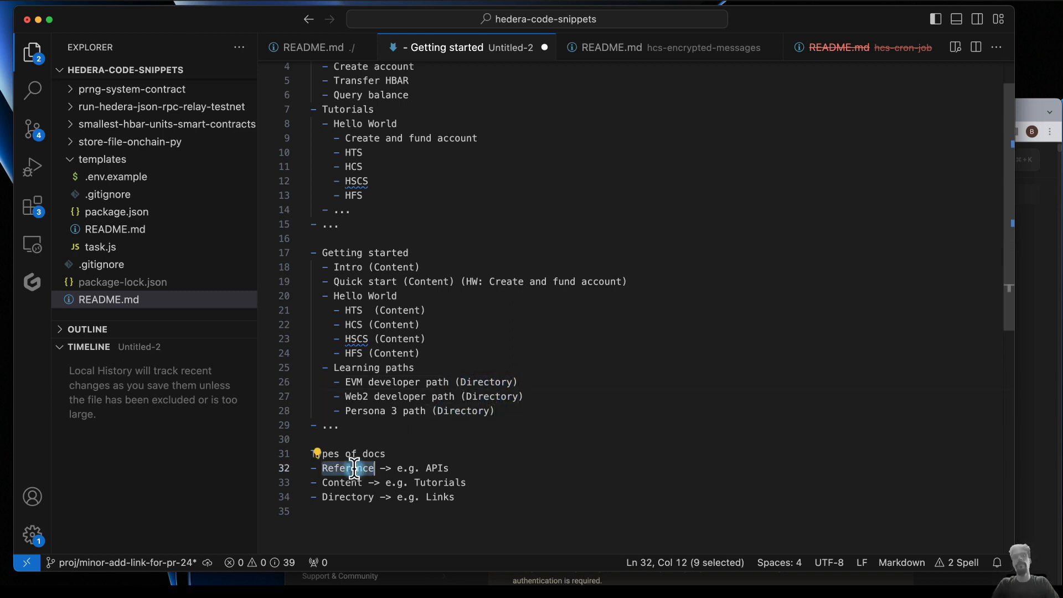
{"action": "left_click", "coordinate": [491, 394]}
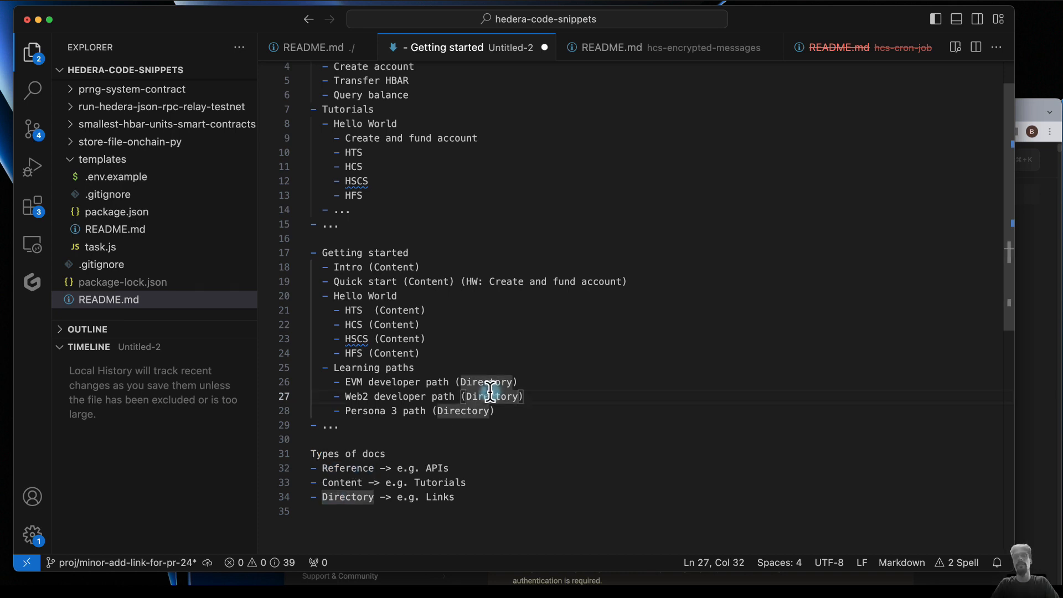
{"action": "left_click", "coordinate": [479, 396]}
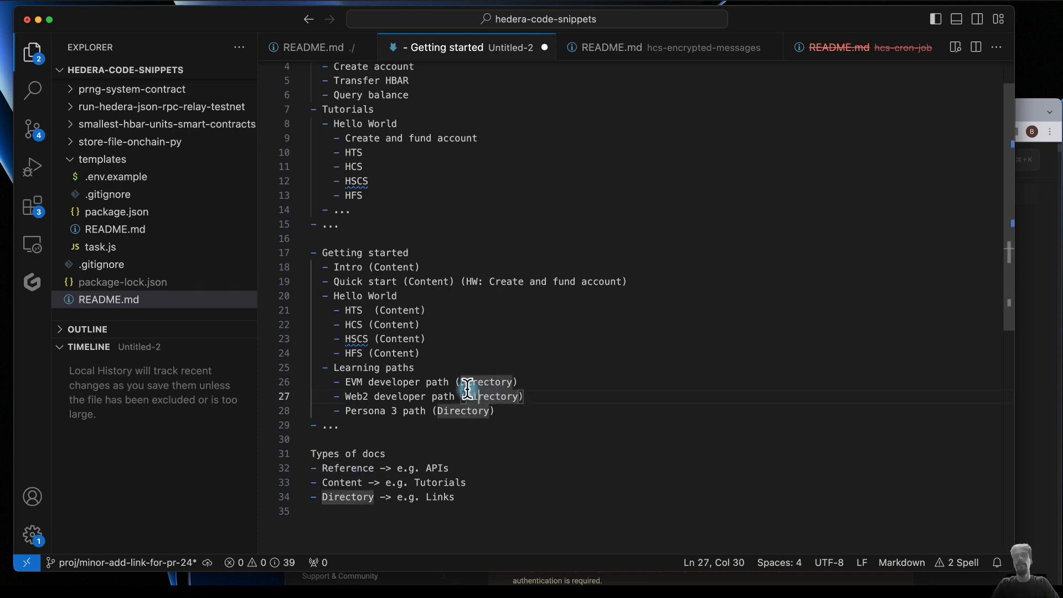
{"action": "left_click", "coordinate": [375, 310]}
{"action": "left_click", "coordinate": [371, 310]}
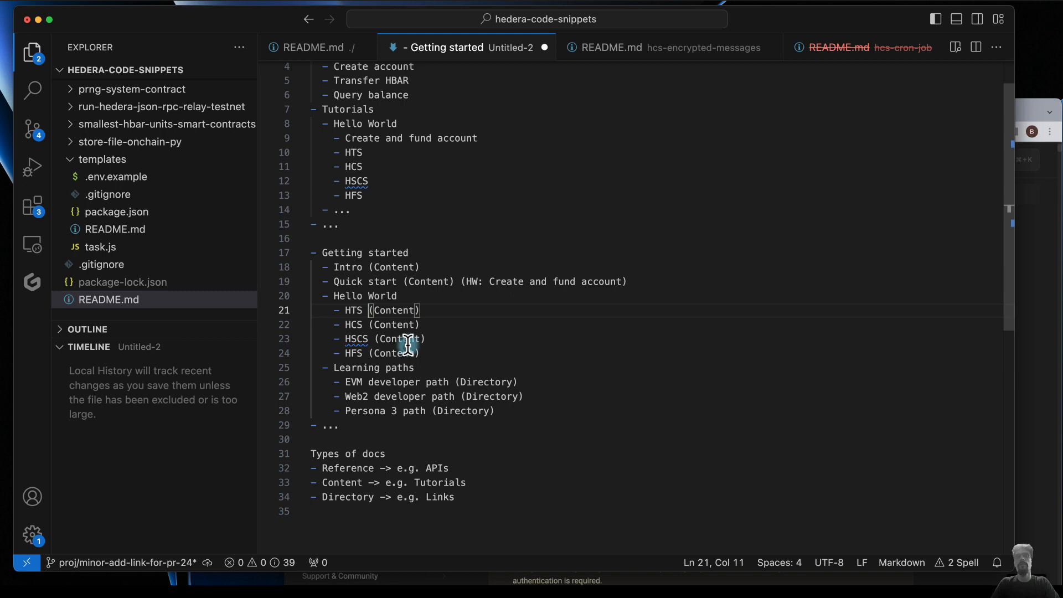
- Switch to the Hedera docs in Chrome, look over the SDKs navigation entries, and return to the outline in VS Code
{"action": "left_click", "coordinate": [1022, 205]}
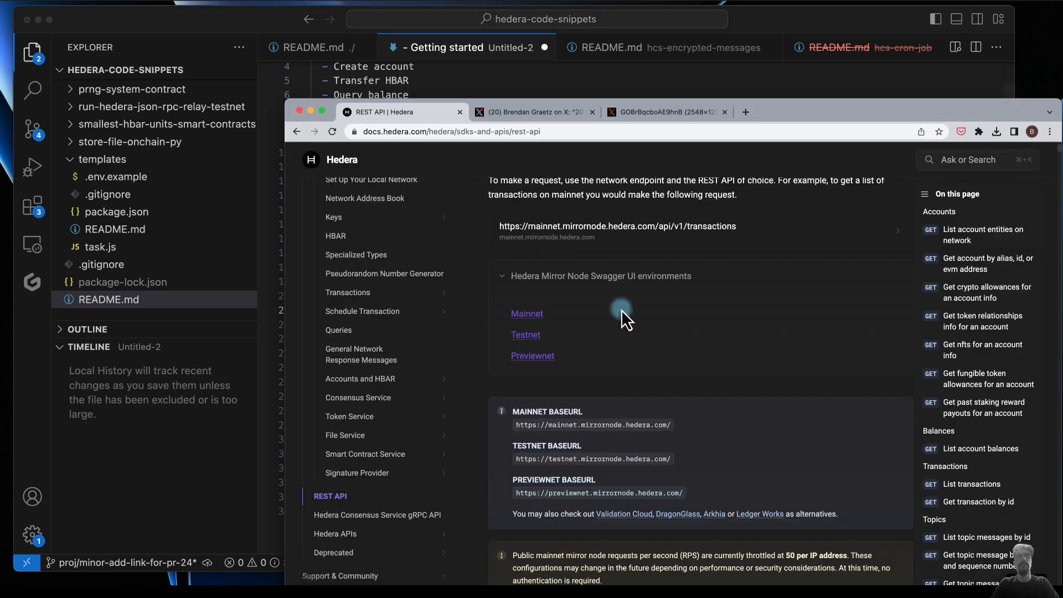
{"action": "scroll", "coordinate": [367, 389], "scroll_direction": "up", "scroll_amount": 4}
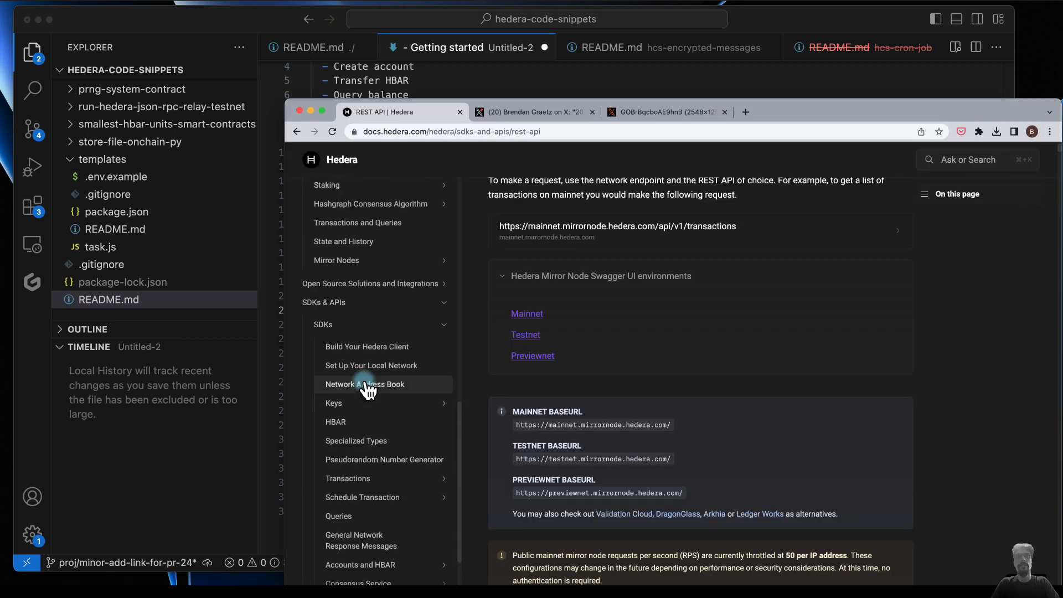
{"action": "left_click", "coordinate": [568, 77]}
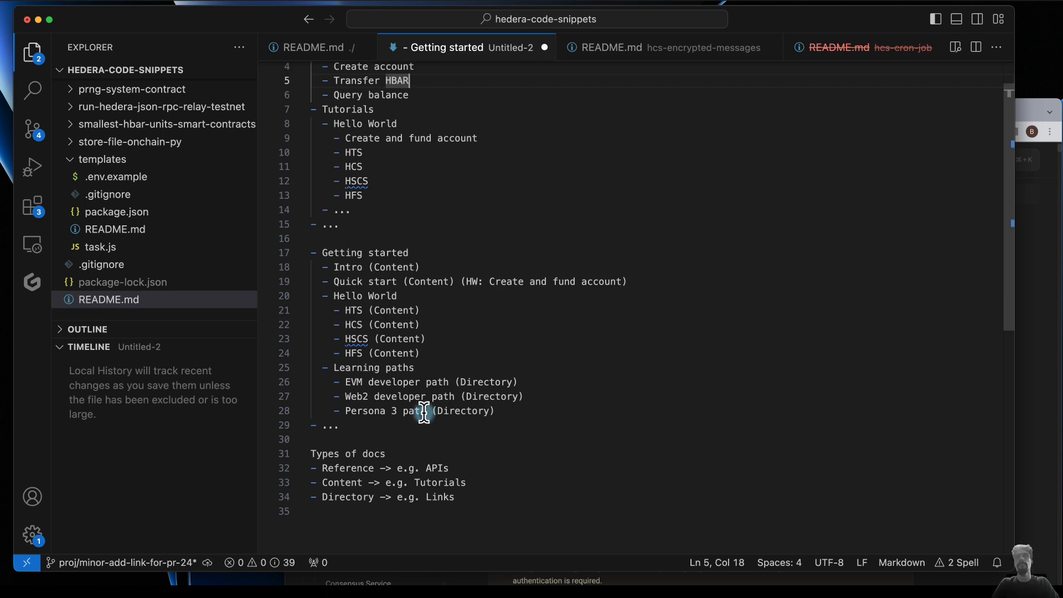
{"action": "left_click", "coordinate": [459, 397]}
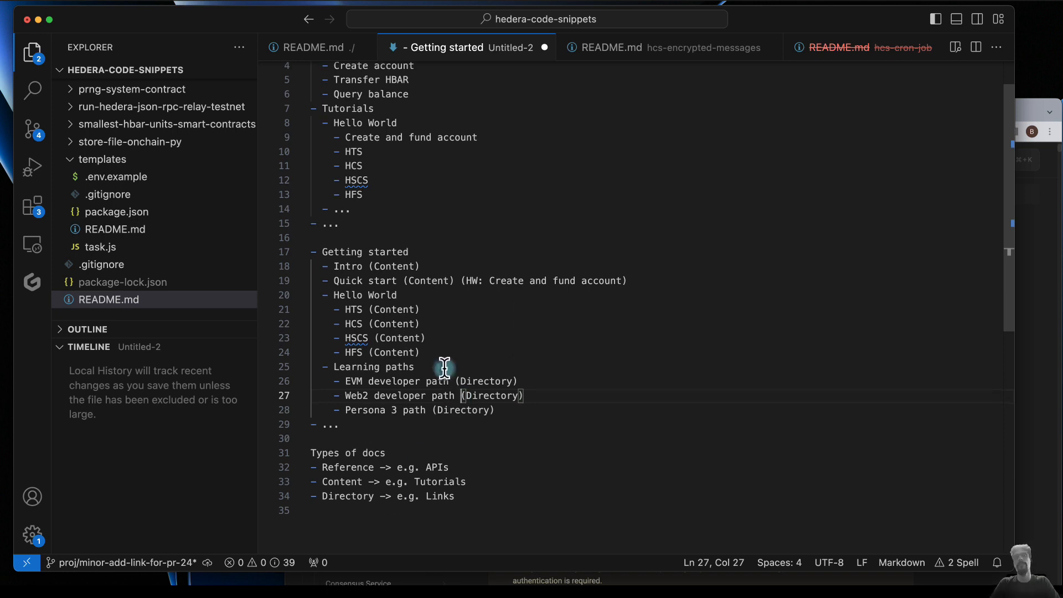
- Add an "Identify tasks" bullet below the Types of docs list, separated by a blank line
{"action": "scroll", "coordinate": [445, 368], "scroll_direction": "down", "scroll_amount": 2}
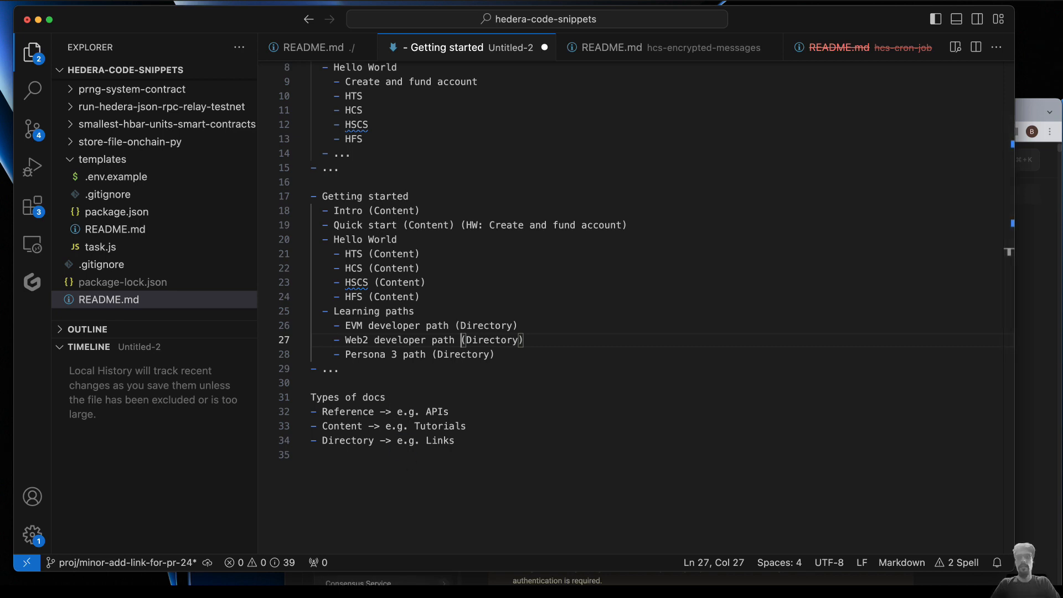
{"action": "left_click", "coordinate": [398, 502]}
{"action": "key", "text": "Return"}
{"action": "key", "text": "Return"}
{"action": "key", "text": "Up"}
{"action": "type", "text": "- Ident"}
{"action": "type", "text": "tasks"}
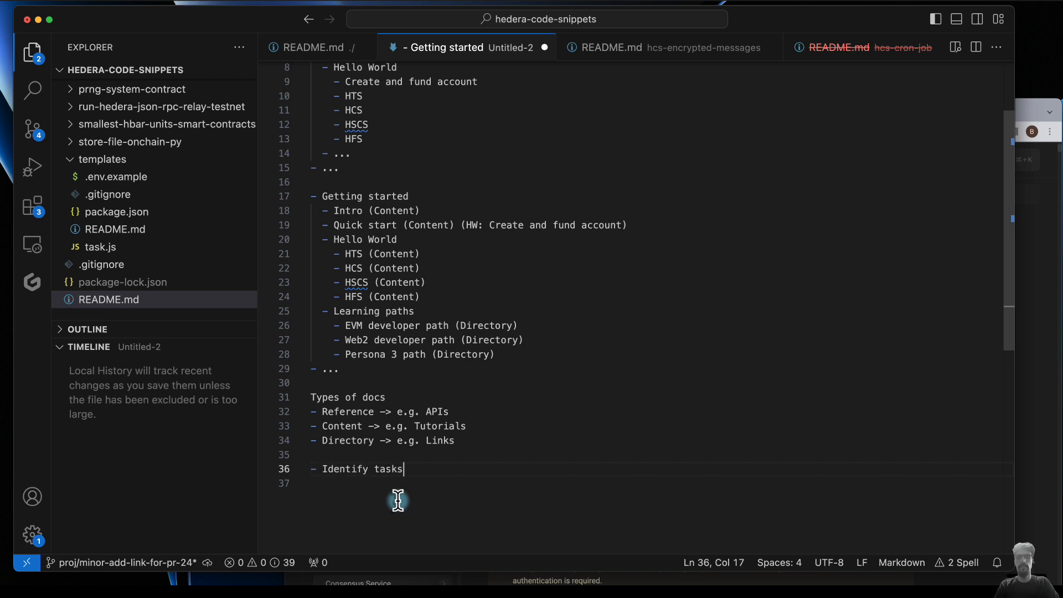
- Add a "Split tasks between teams" bullet under "Identify tasks"
{"action": "key", "text": "Return"}
{"action": "type", "text": "Spl"}
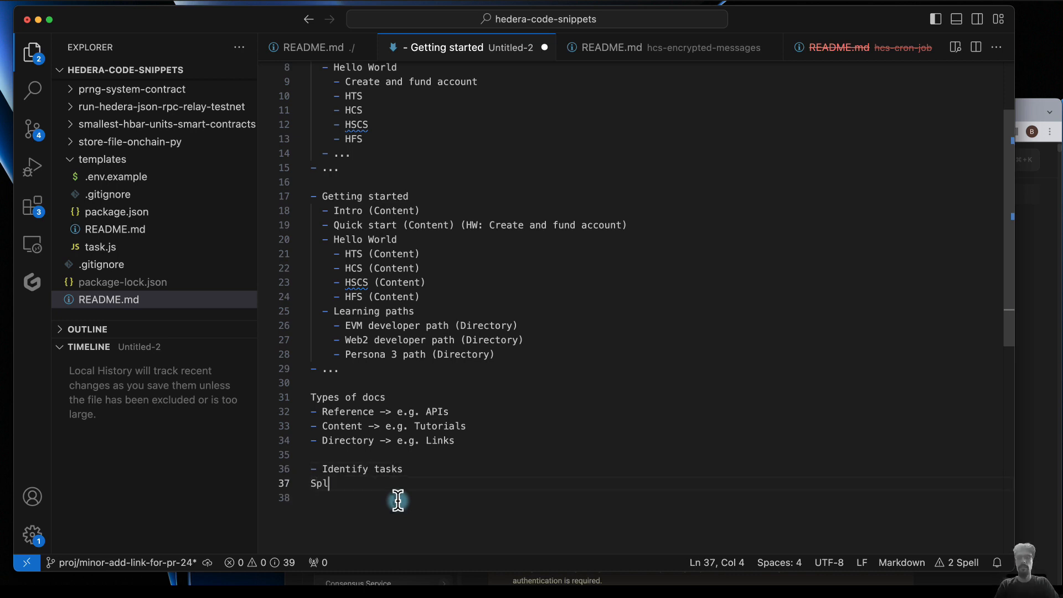
{"action": "type", "text": "it tasks bet"}
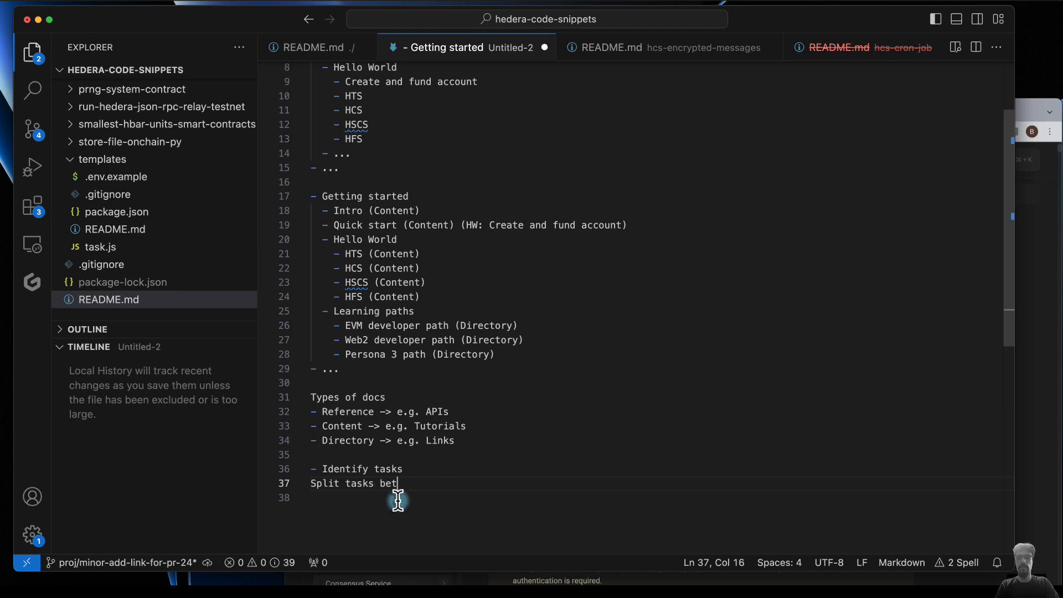
{"action": "type", "text": "ween teams"}
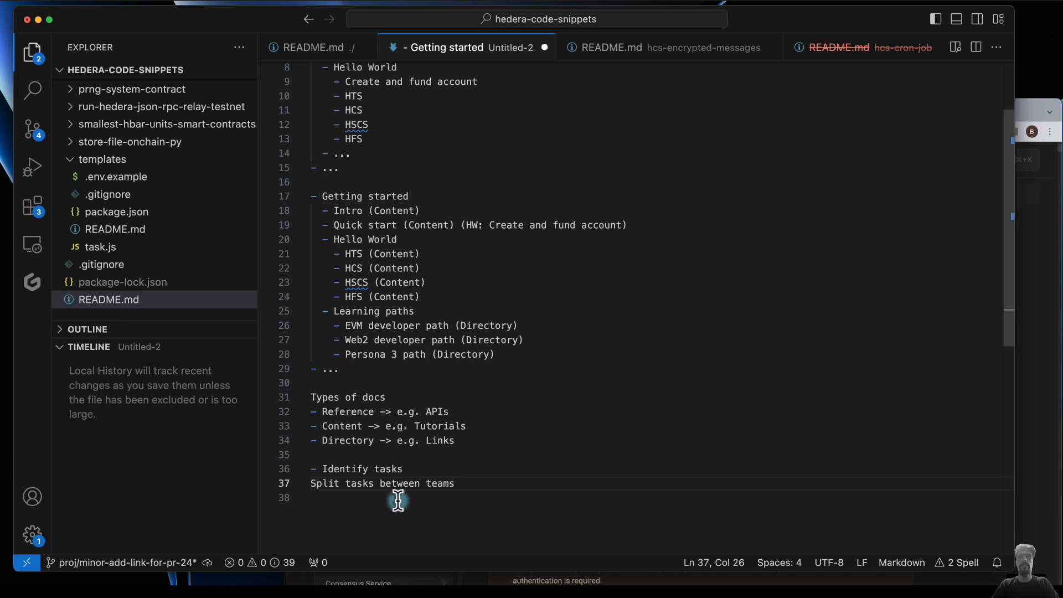
{"action": "key", "text": "Return"}
{"action": "key", "text": "Up"}
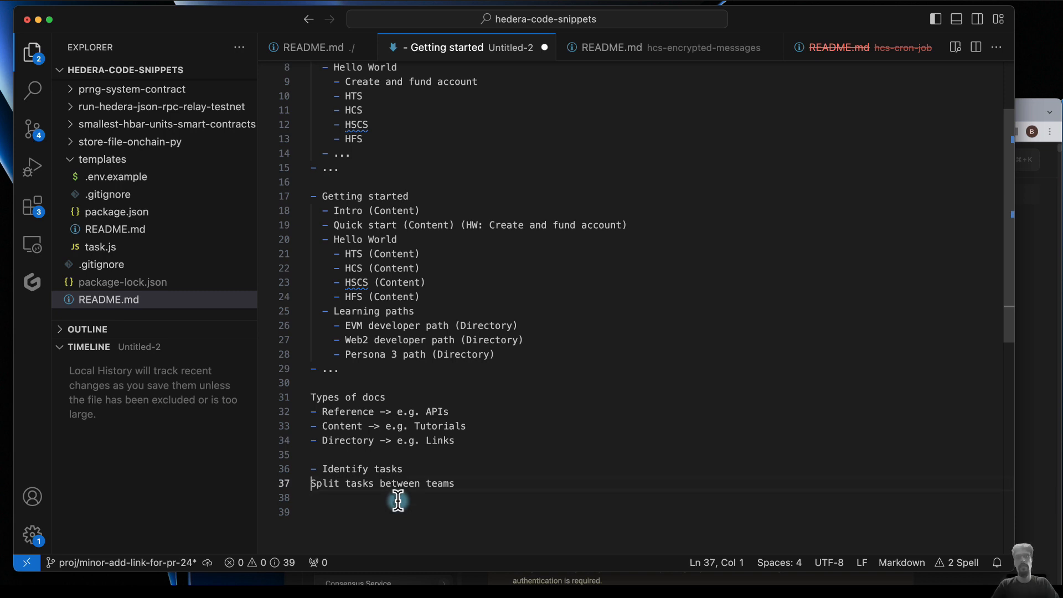
{"action": "type", "text": "-"}
{"action": "key", "text": "Down"}
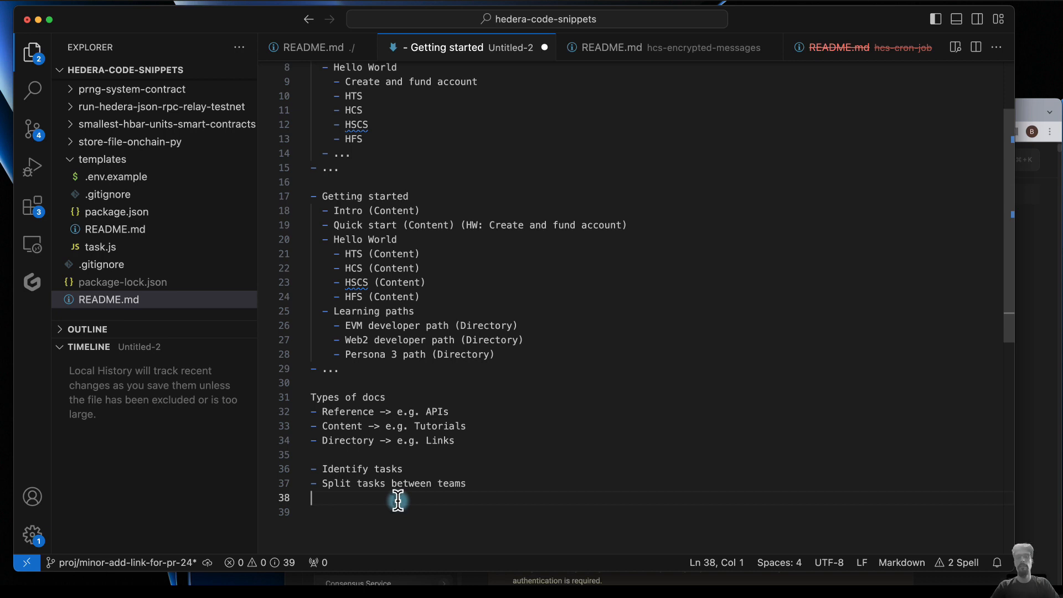
- Append "(RACI)" to the "Split tasks between teams" bullet and start an empty bullet below it
{"action": "key", "text": "Up"}
{"action": "key", "text": "End"}
{"action": "type", "text": "(RACI)"}
{"action": "key", "text": "Down"}
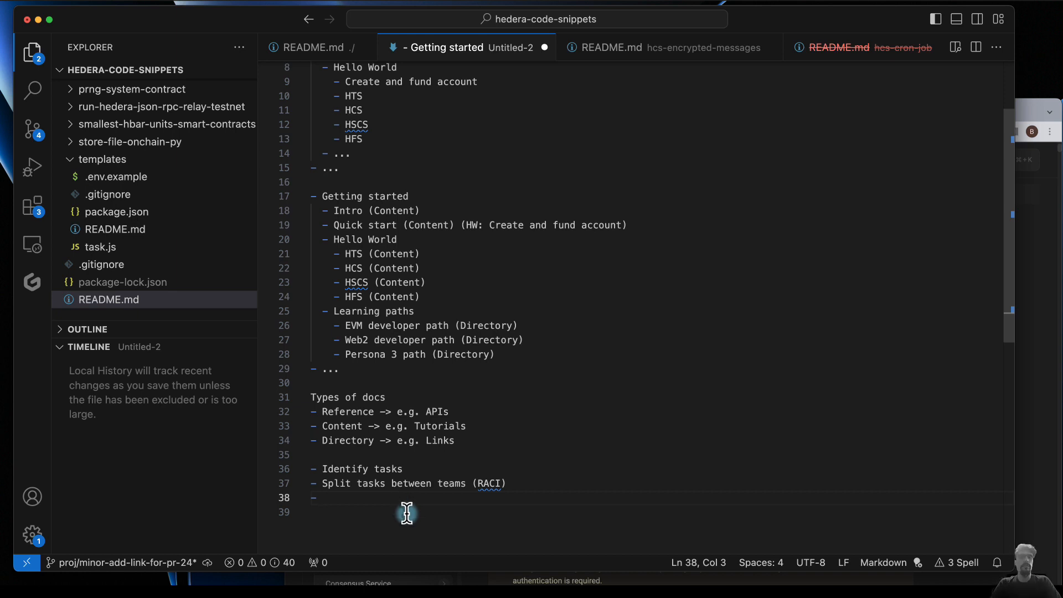
{"action": "left_click_drag", "start_coordinate": [477, 483], "coordinate": [484, 485]}
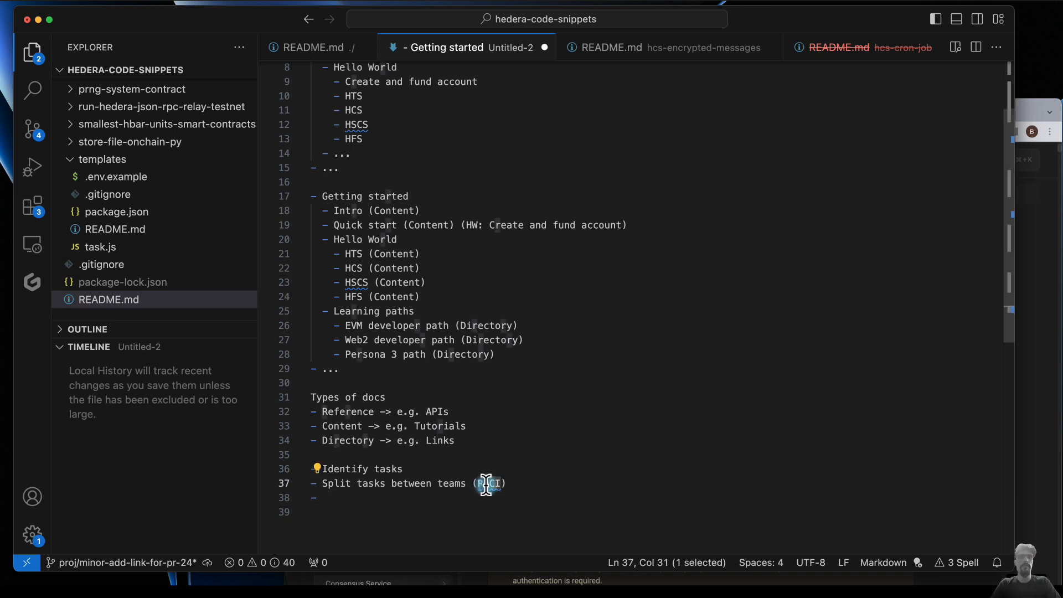
{"action": "left_click", "coordinate": [487, 518]}
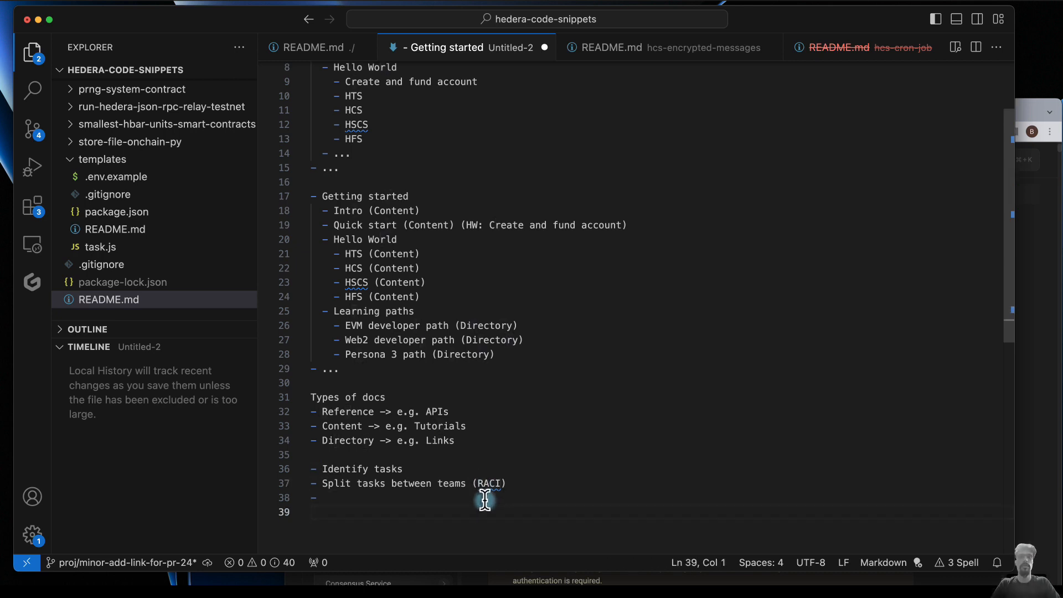
{"action": "left_click", "coordinate": [485, 499]}
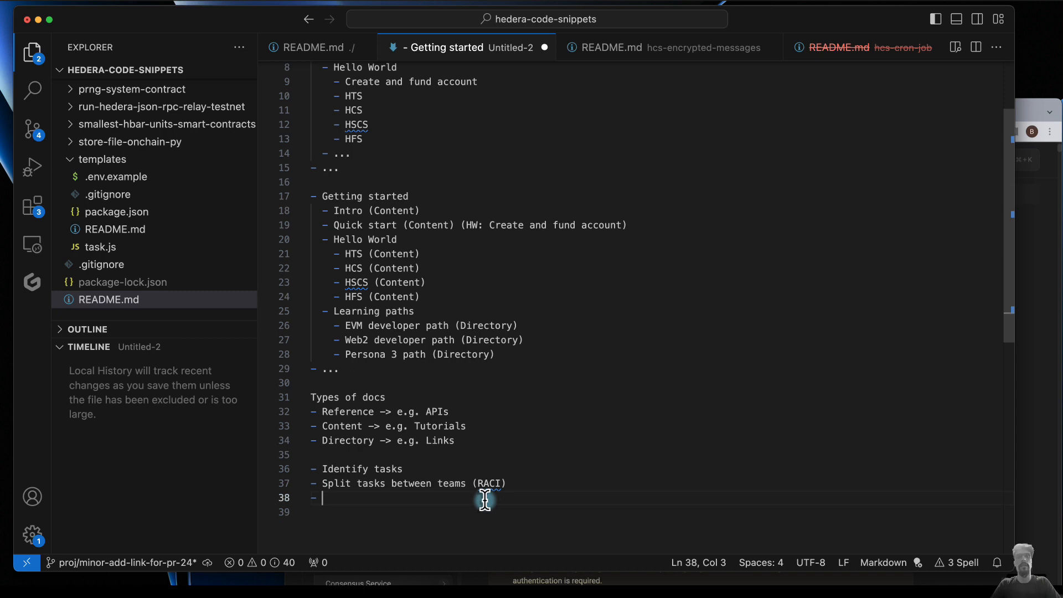
- Write "Break into stages" as the bullet below "Split tasks between teams (RACI)"
{"action": "scroll", "coordinate": [485, 500], "scroll_direction": "down", "scroll_amount": 1}
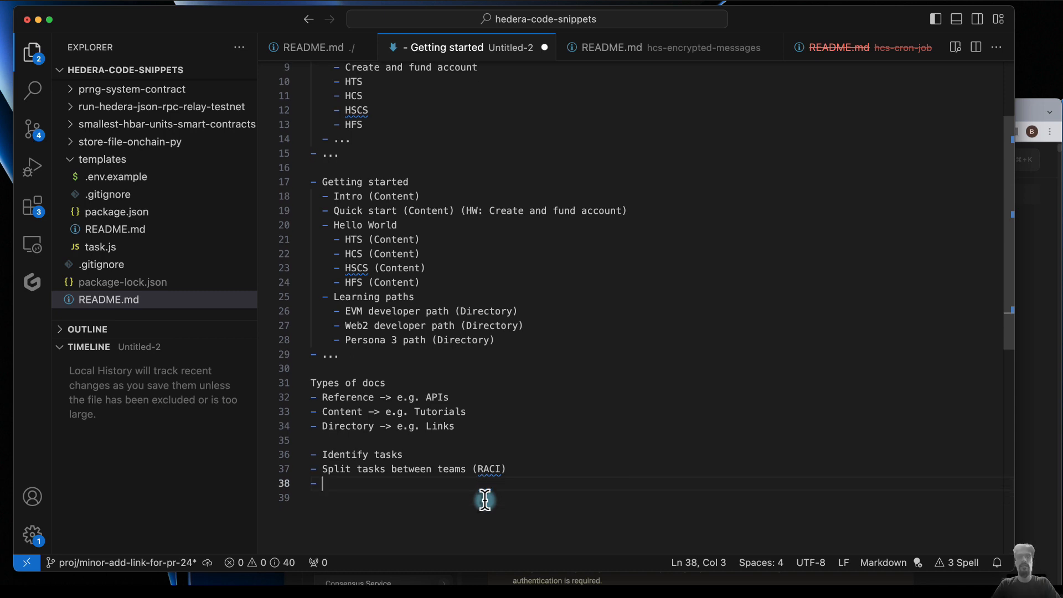
{"action": "type", "text": "Break int"}
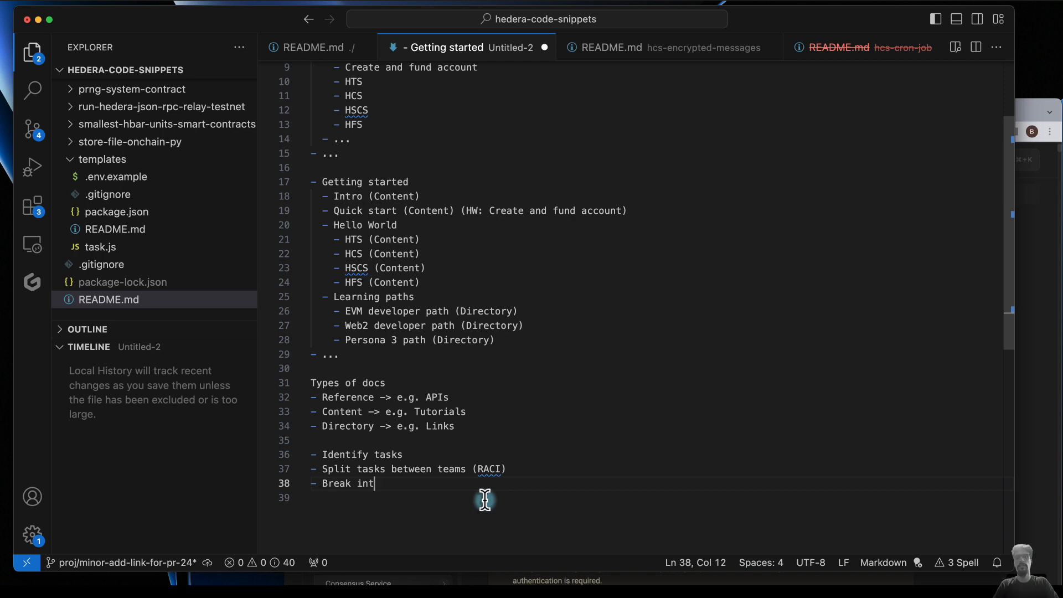
{"action": "type", "text": "o stage "}
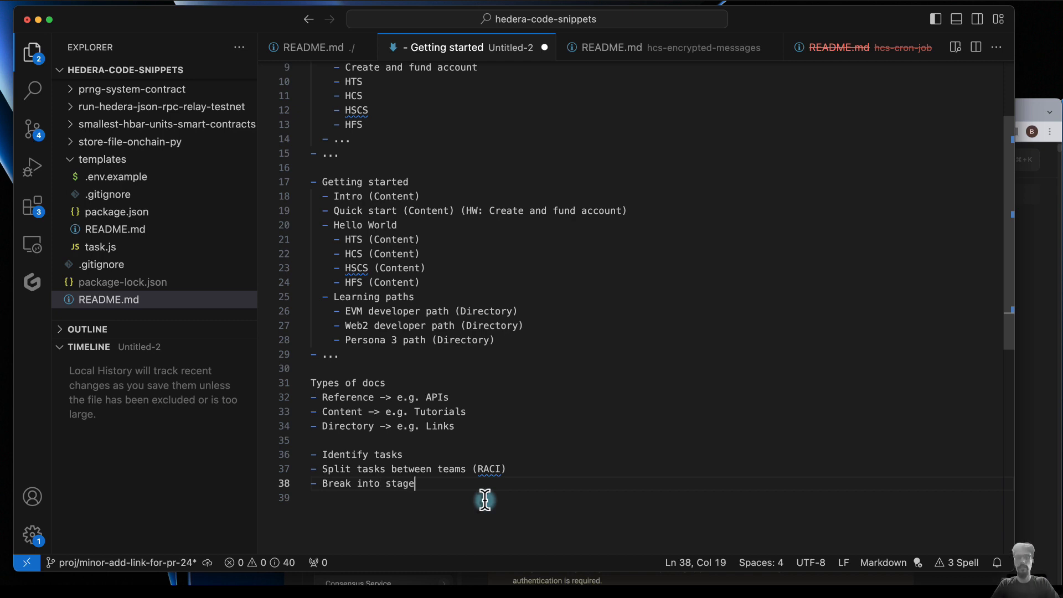
{"action": "type", "text": "s"}
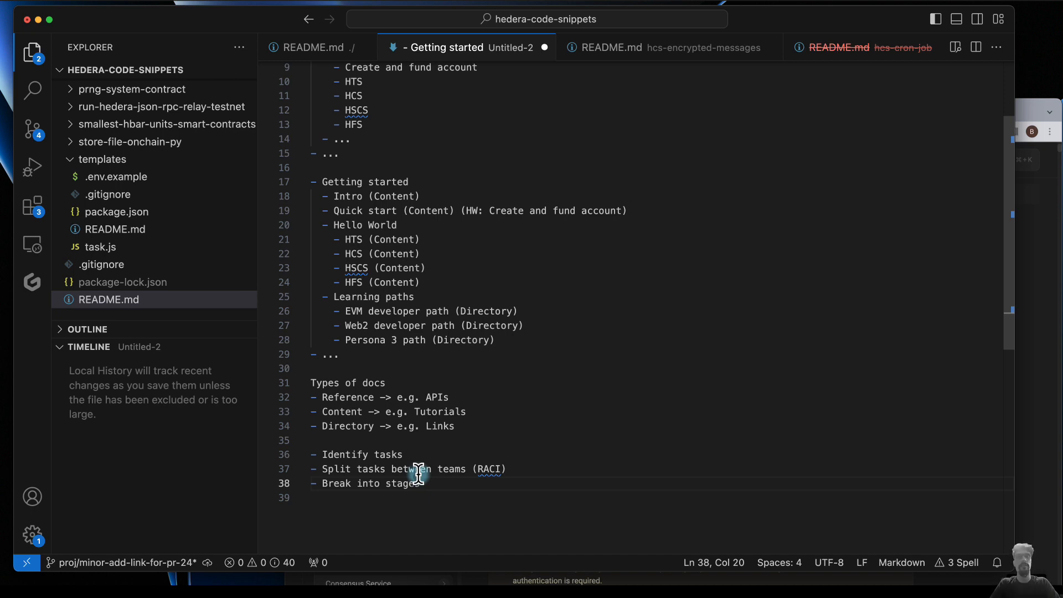
- Add a "Move tasks into the stages" bullet below "Break into stages"
{"action": "key", "text": "Return"}
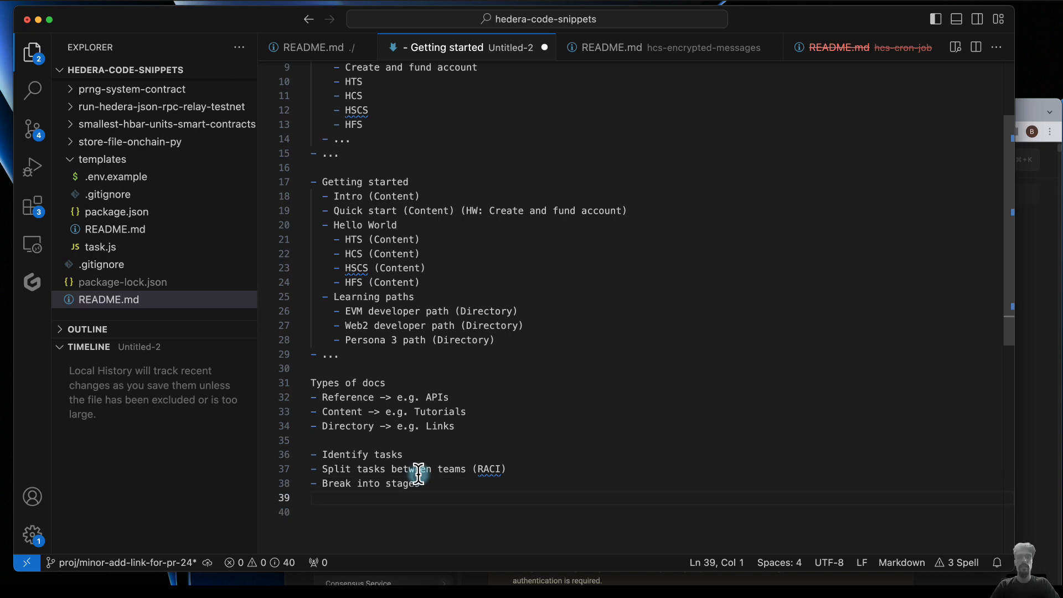
{"action": "type", "text": "- Move tasks into the stages"}
{"action": "left_click", "coordinate": [460, 470]}
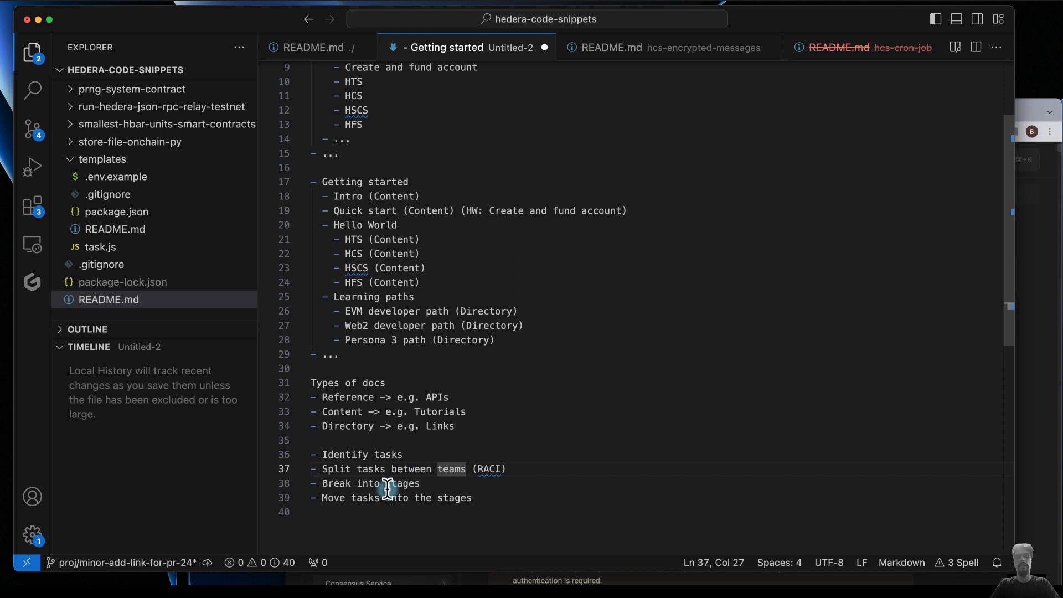
- Add a "Decide which ones to shift later" bullet below "Move tasks into the stages"
{"action": "left_click", "coordinate": [475, 498]}
{"action": "key", "text": "Return"}
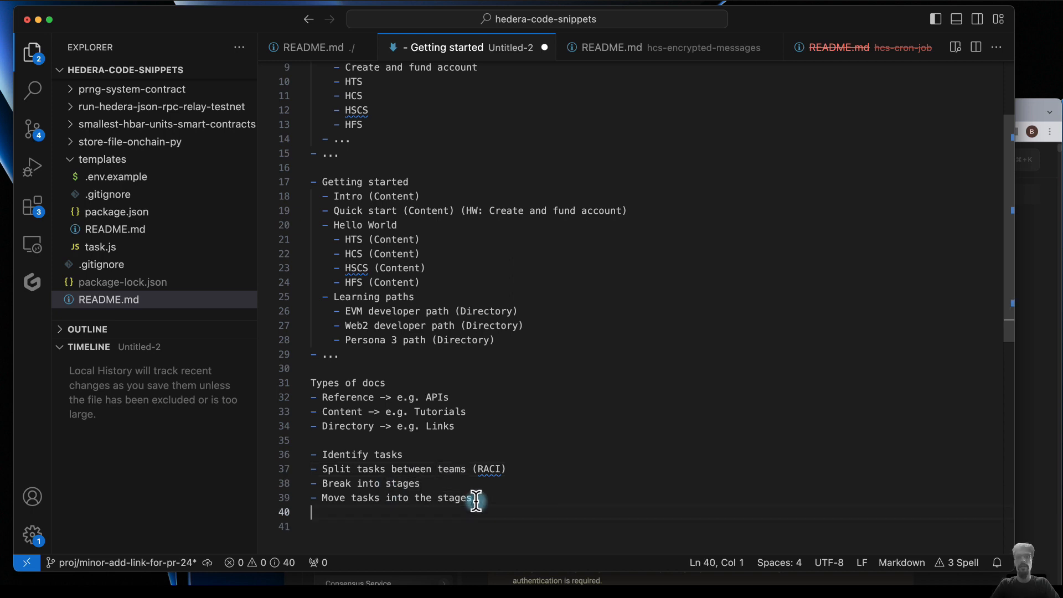
{"action": "type", "text": "- Decide which ones to "}
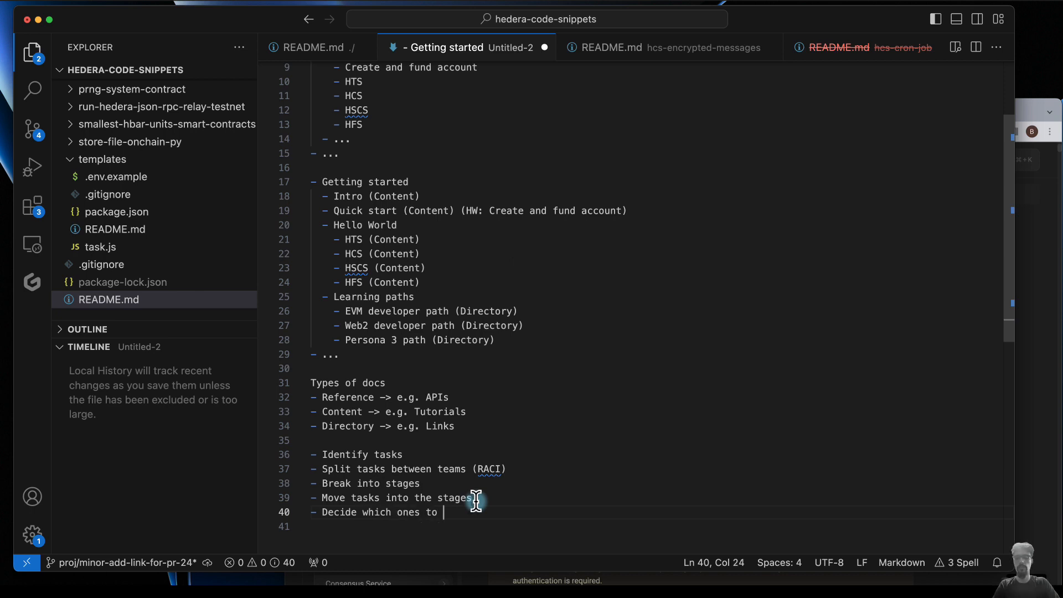
{"action": "type", "text": "shift later"}
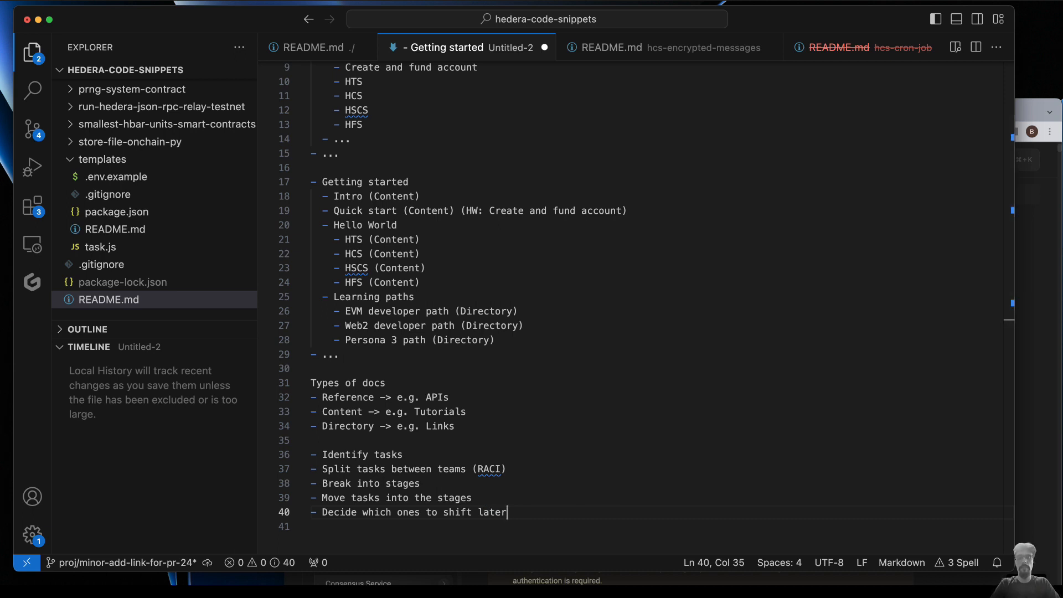
- Add a "Create a ticket (github issue)" bullet at the end of the next-steps list
{"action": "key", "text": "Return"}
{"action": "type", "text": "- C"}
{"action": "type", "text": "reate a "}
{"action": "type", "text": "ticket"}
{"action": "type", "text": " (github"}
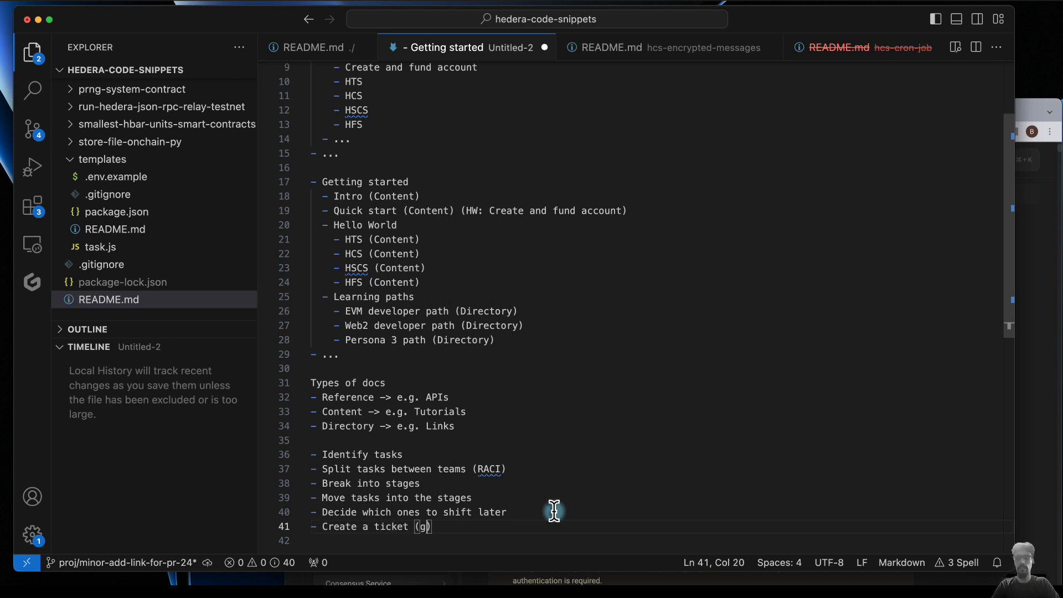
{"action": "type", "text": " issue)"}
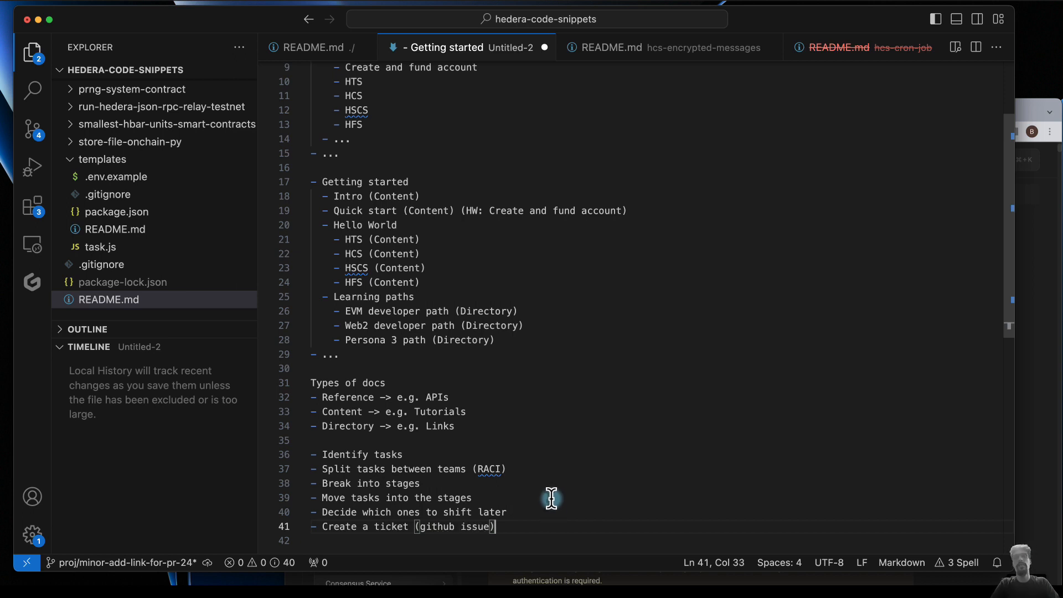
{"action": "key", "text": "super+s"}
{"action": "left_click", "coordinate": [571, 333]}
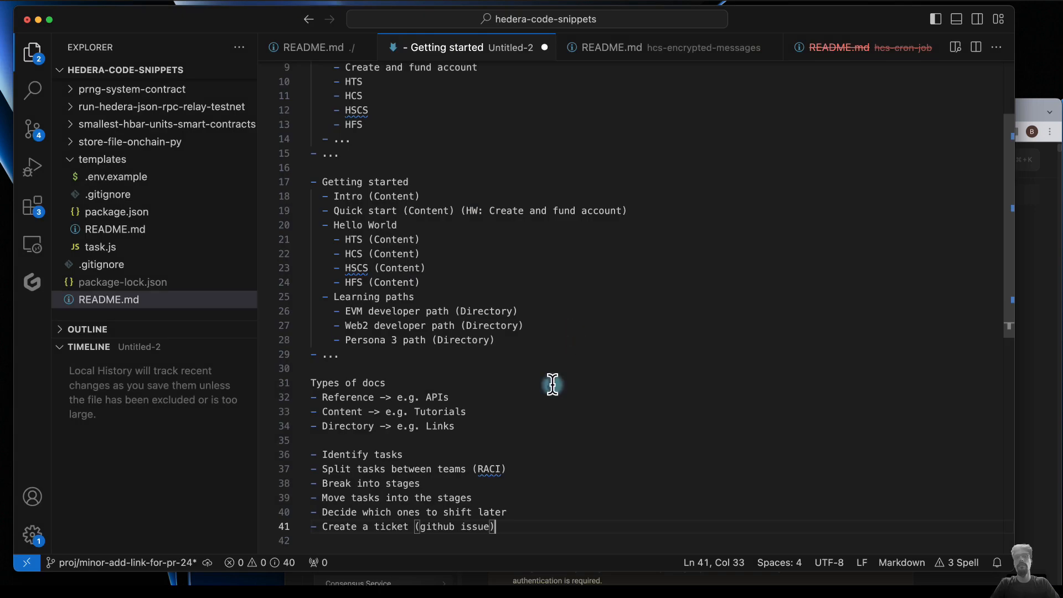
{"action": "left_click", "coordinate": [542, 409]}
{"action": "left_click", "coordinate": [532, 475]}
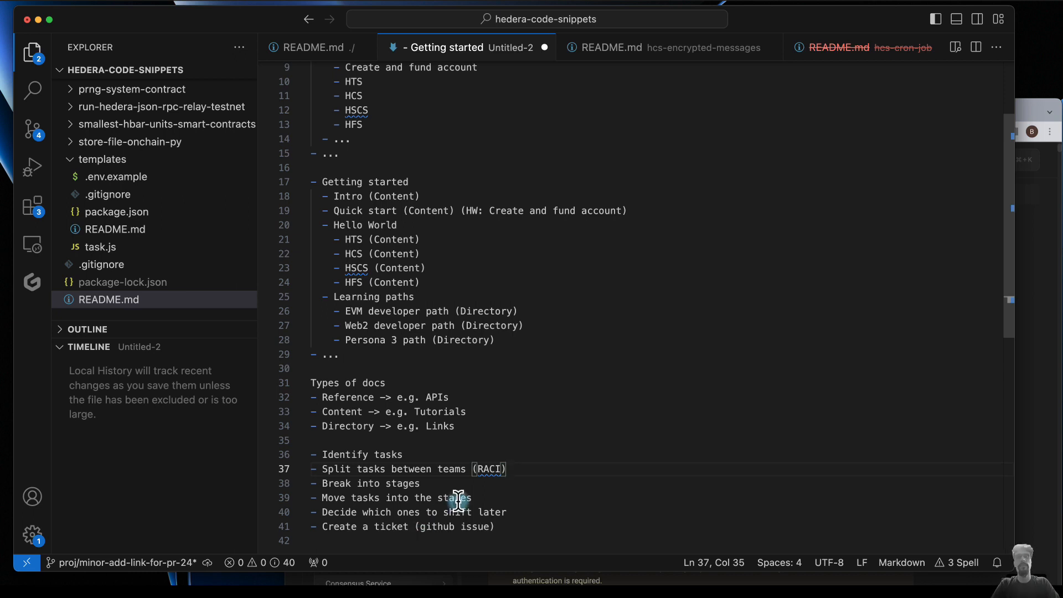
{"action": "scroll", "coordinate": [460, 432], "scroll_direction": "down", "scroll_amount": 4}
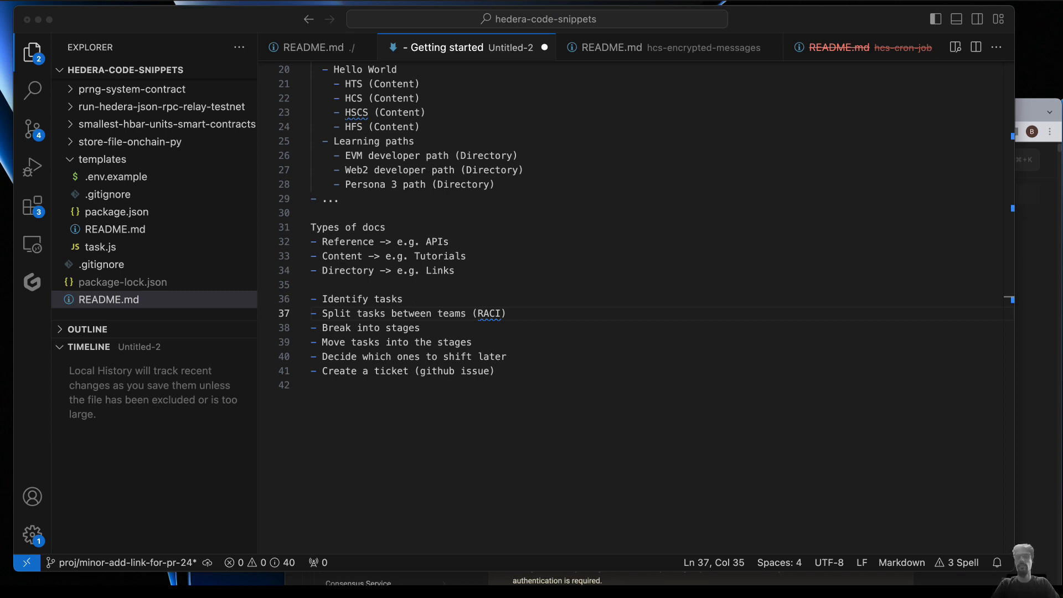
- Switch to the Hedera docs in Chrome, review the Getting Started and Tutorials navigation, and return to the outline in VS Code
{"action": "left_click", "coordinate": [1032, 254]}
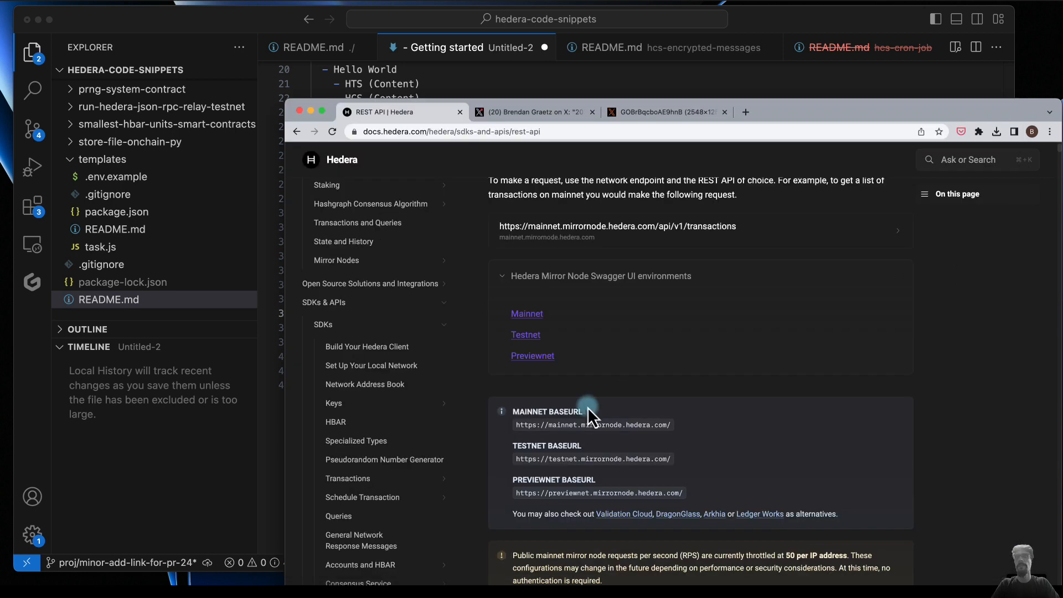
{"action": "scroll", "coordinate": [588, 411], "scroll_direction": "up", "scroll_amount": 5}
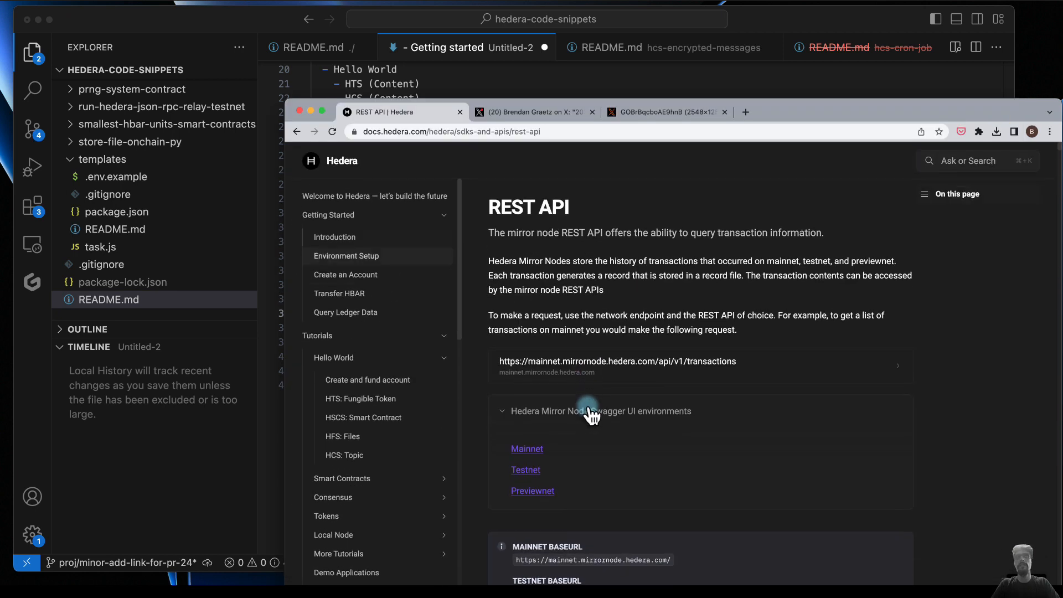
{"action": "left_click", "coordinate": [519, 83]}
- Start a new list with a "Nav structure" bullet below the ticket bullet, separated by a blank line
{"action": "left_click", "coordinate": [371, 426]}
{"action": "key", "text": "Return"}
{"action": "key", "text": "Return"}
{"action": "key", "text": "Up"}
{"action": "type", "text": "- Nav structure"}
{"action": "scroll", "coordinate": [486, 403], "scroll_direction": "up", "scroll_amount": 6}
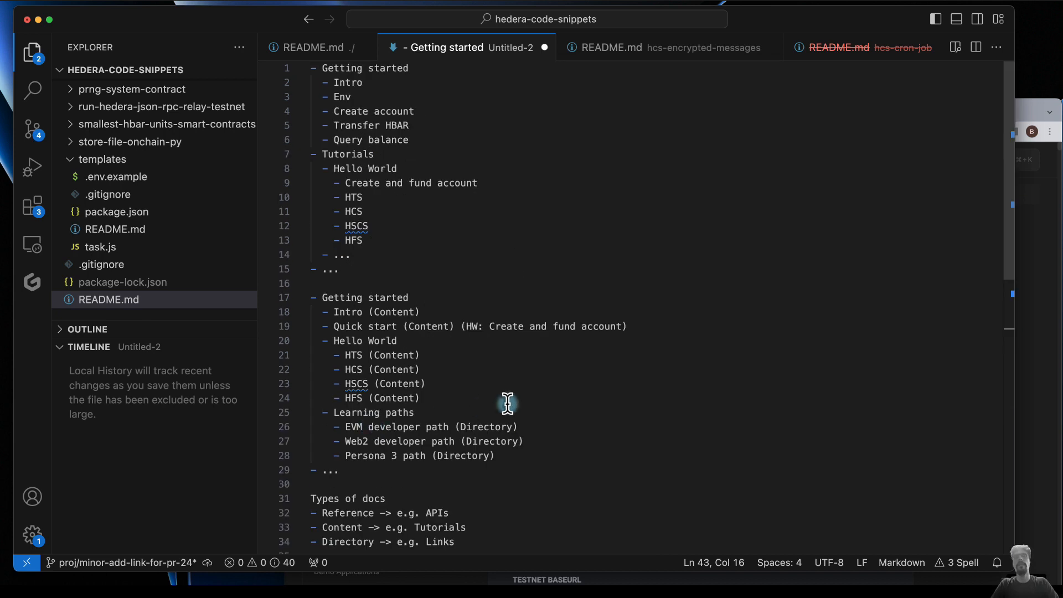
{"action": "scroll", "coordinate": [508, 403], "scroll_direction": "down", "scroll_amount": 6}
- Check the Hedera docs in Chrome and, back in VS Code, add a "Write the intro page" bullet below "Nav structure"
{"action": "key", "text": "Return"}
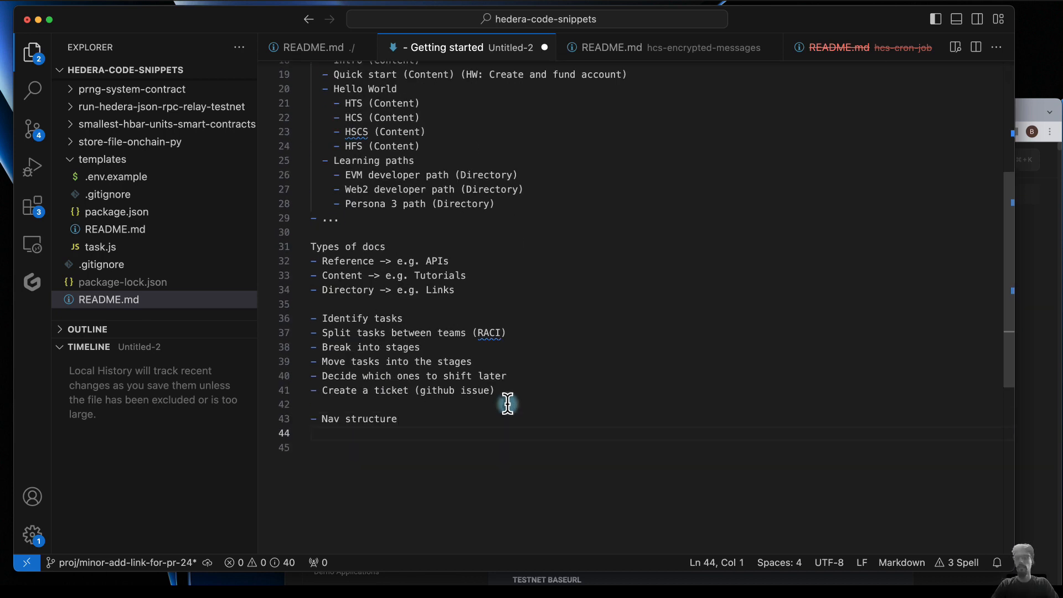
{"action": "left_click", "coordinate": [1037, 294]}
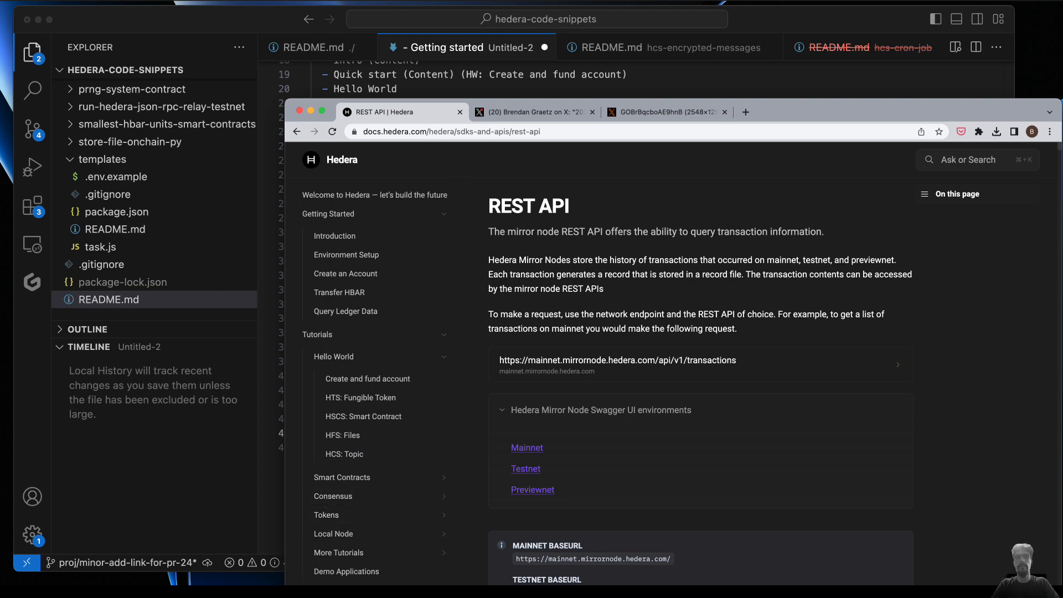
{"action": "left_click", "coordinate": [543, 75]}
{"action": "left_click", "coordinate": [347, 428]}
{"action": "type", "text": "Wri"}
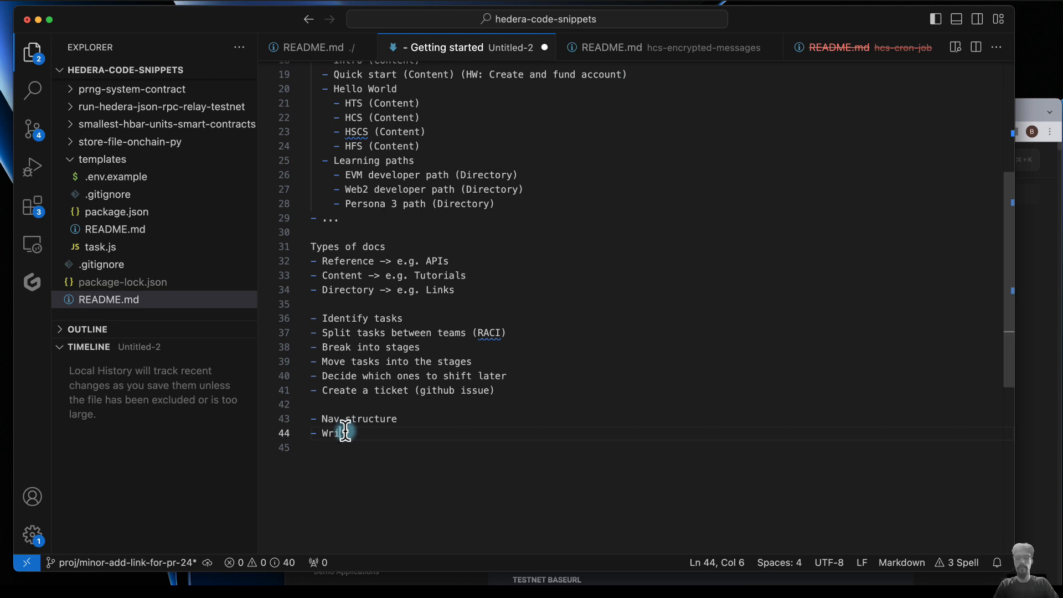
{"action": "type", "text": "te the intro page"}
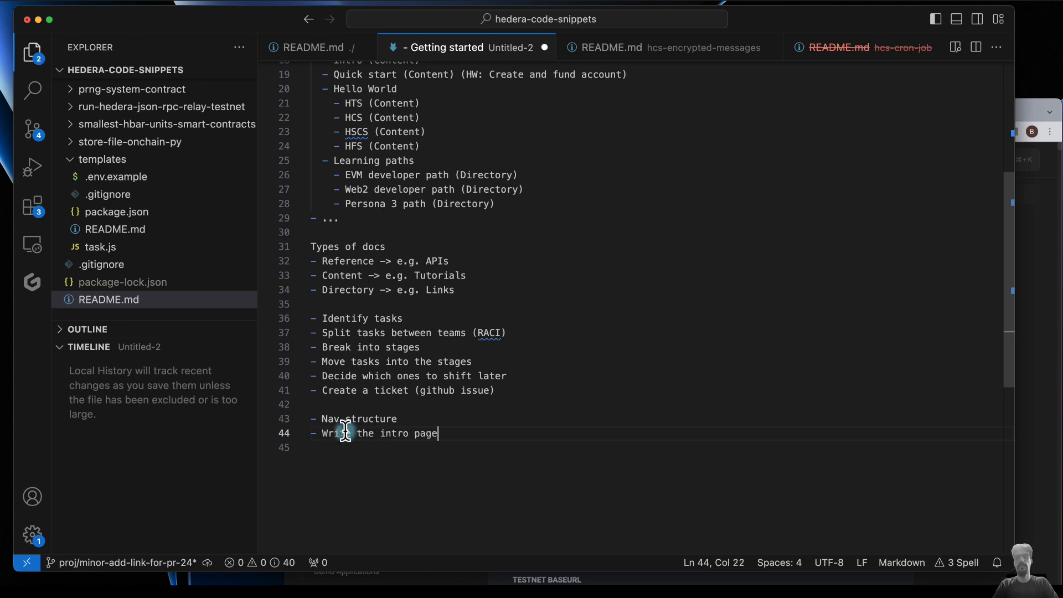
{"action": "key", "text": "Return"}
- Glance at the docs in Chrome and, back in VS Code, add the bullet "Update the docs to merge/ move pages from tutorials/hello-world"
{"action": "left_click", "coordinate": [1020, 252]}
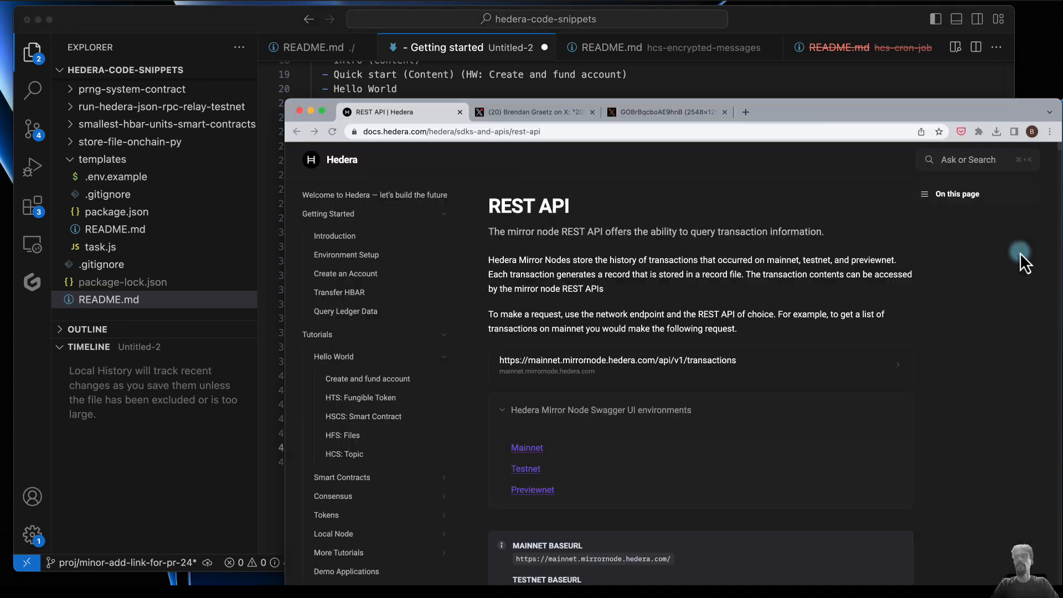
{"action": "left_click", "coordinate": [727, 95]}
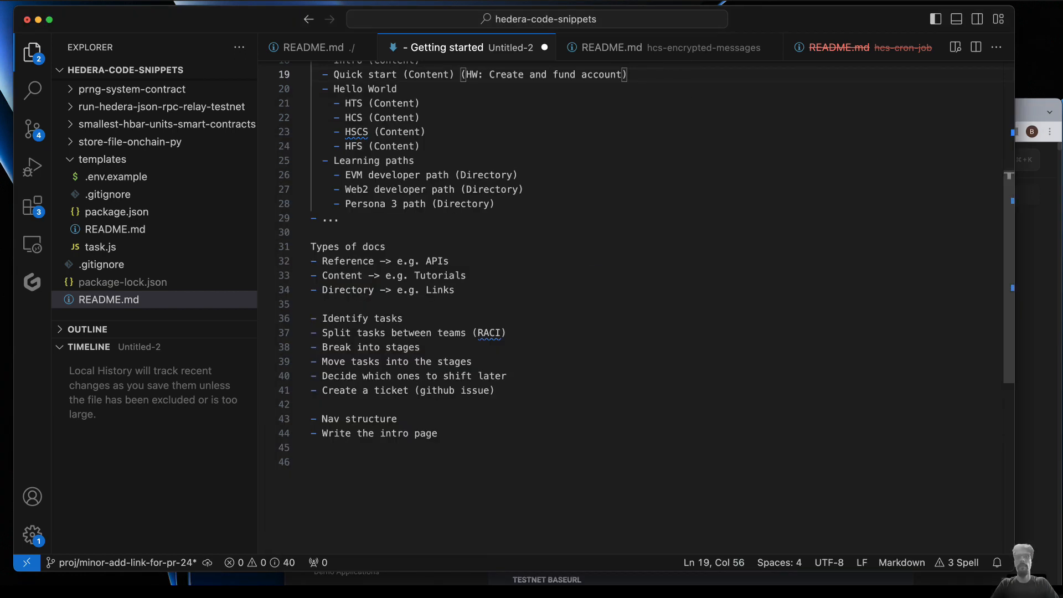
{"action": "left_click", "coordinate": [442, 433]}
{"action": "key", "text": "Return"}
{"action": "type", "text": "- Update the docs"}
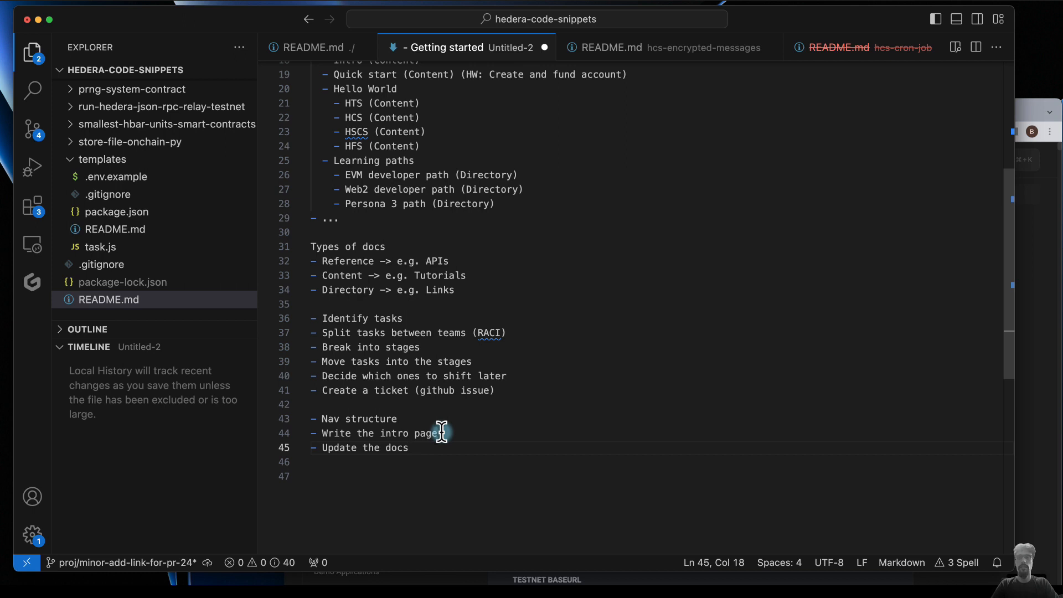
{"action": "type", "text": "to merge"}
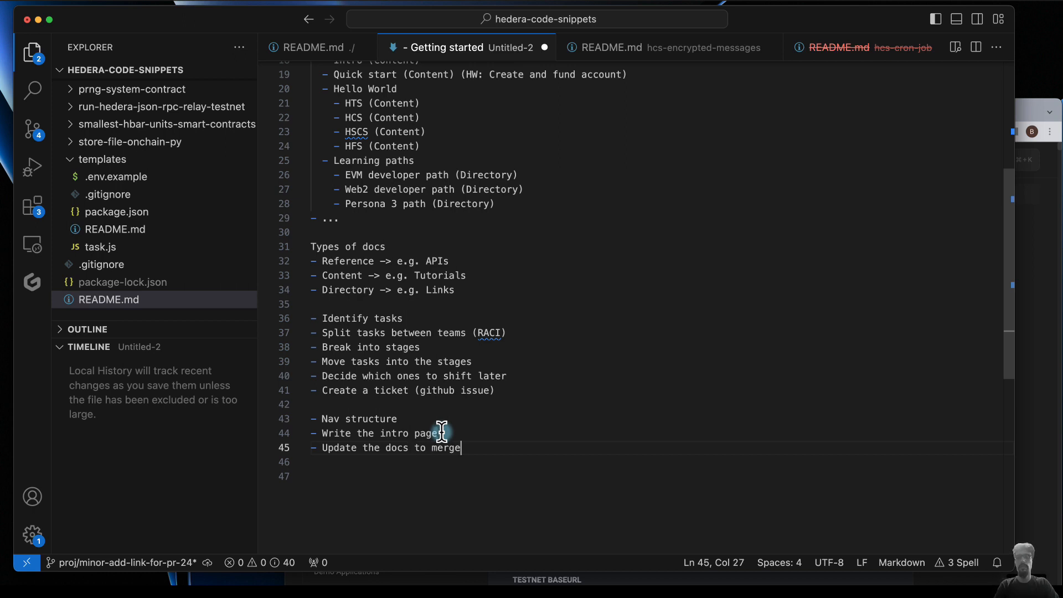
{"action": "type", "text": "/ move"}
{"action": "key", "text": "BackSpace"}
{"action": "type", "text": "pages fr"}
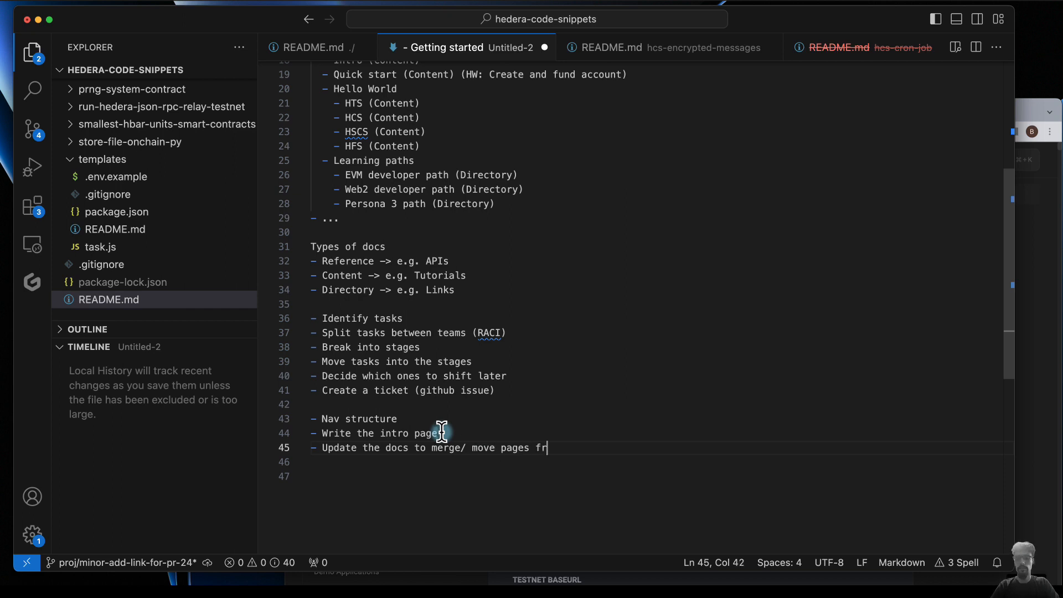
{"action": "type", "text": "om tutorials/"}
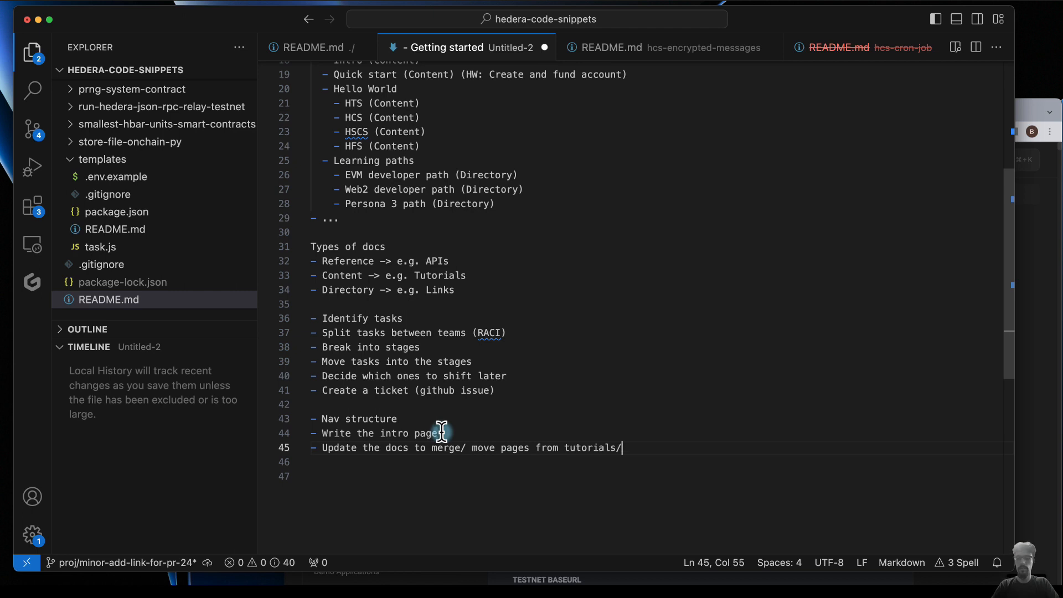
{"action": "type", "text": "hello"}
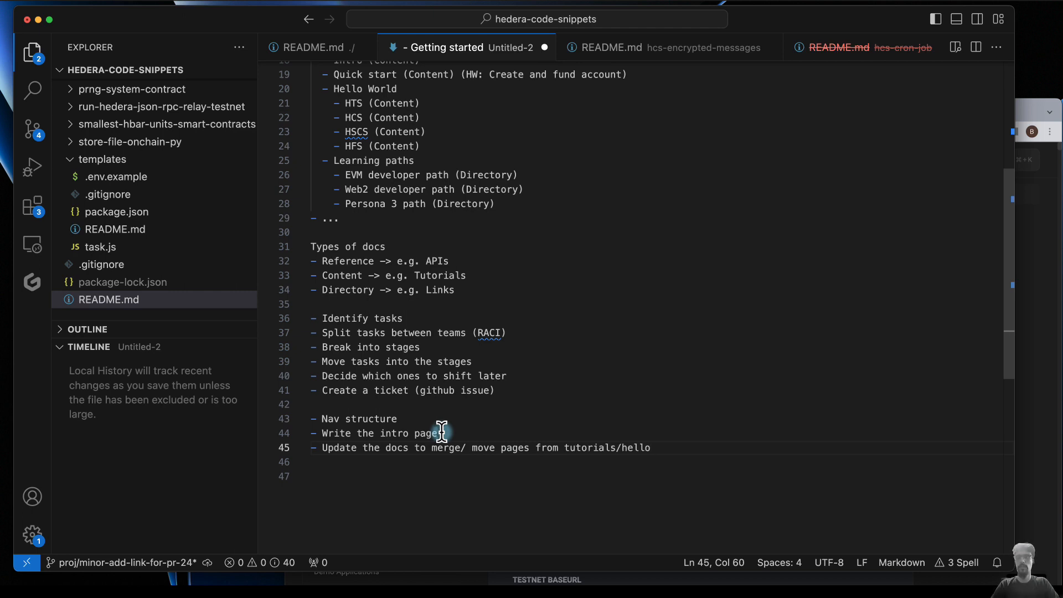
{"action": "type", "text": "-world"}
- Add a "Create demo repos" bullet below the one on merging and moving the hello-world pages
{"action": "key", "text": "Return"}
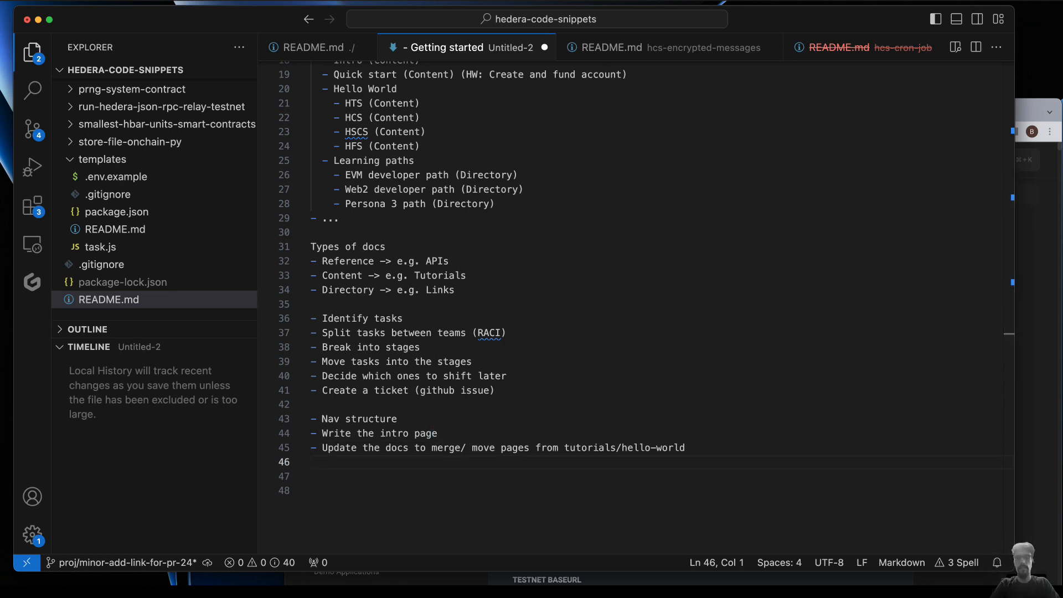
{"action": "type", "text": "- Create "}
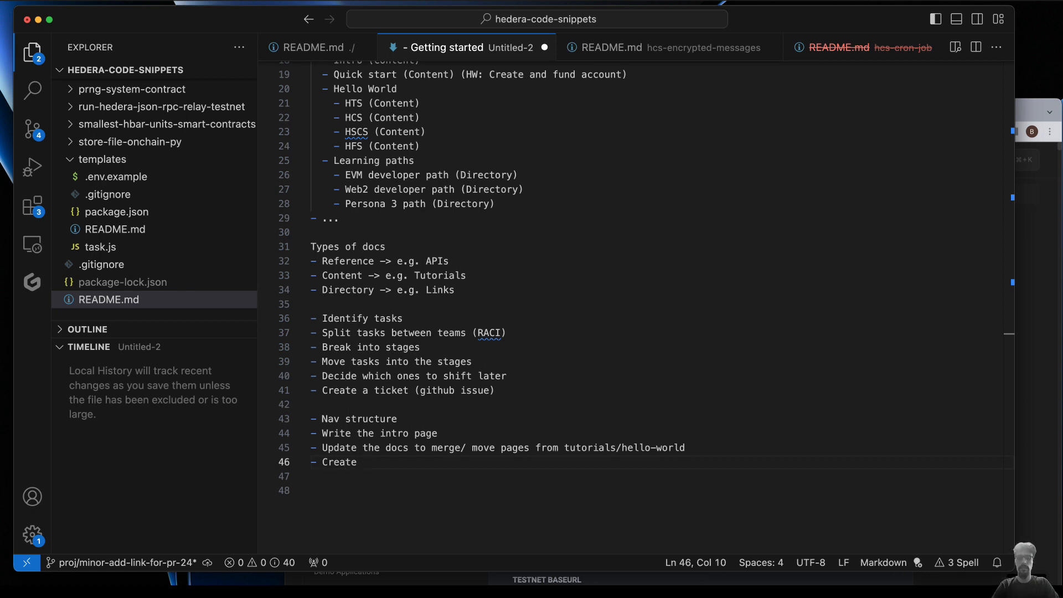
{"action": "type", "text": "demo repos"}
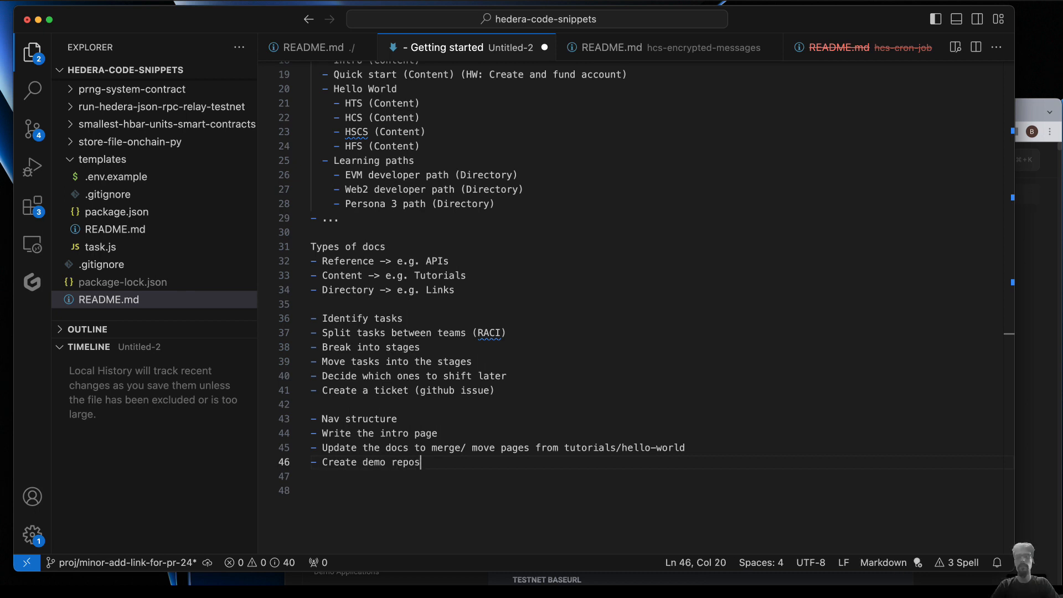
{"action": "key", "text": "Return"}
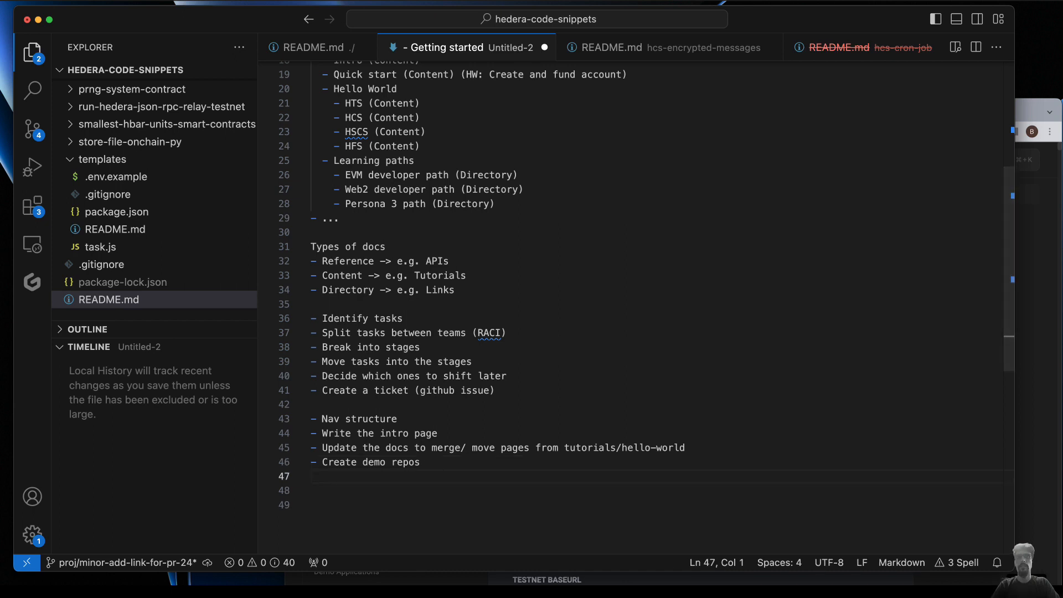
- Reword the demo repos bullet to read "Create code repos on github"
{"action": "double_click", "coordinate": [374, 462]}
{"action": "type", "text": "dode"}
{"action": "left_click", "coordinate": [449, 462]}
{"action": "type", "text": "on"}
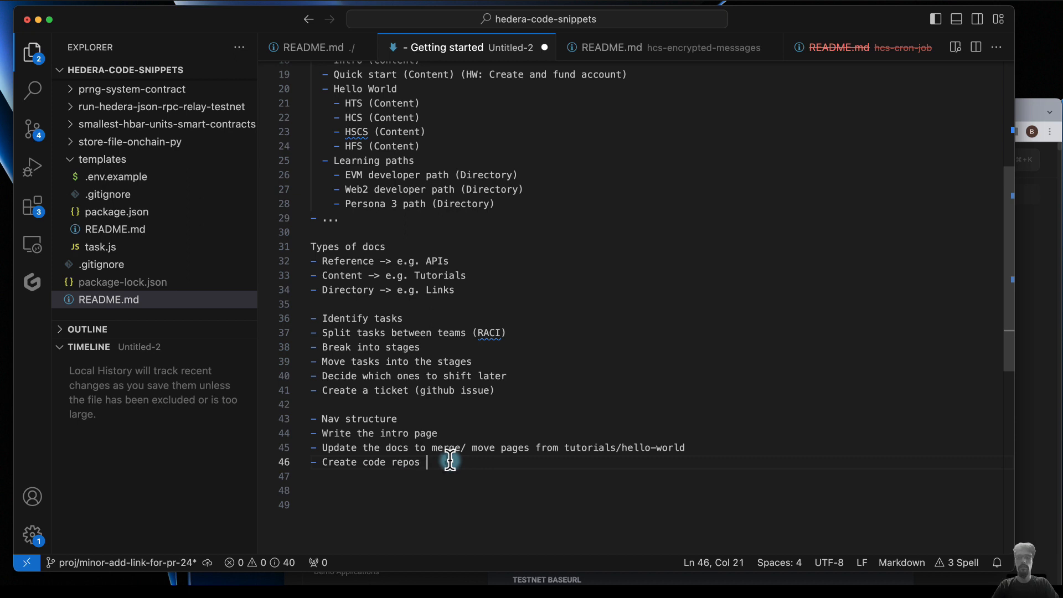
{"action": "type", "text": " github"}
- Add an "Update docs for new languages" bullet below "Create code repos on github"
{"action": "key", "text": "Return"}
{"action": "type", "text": "- Update docs"}
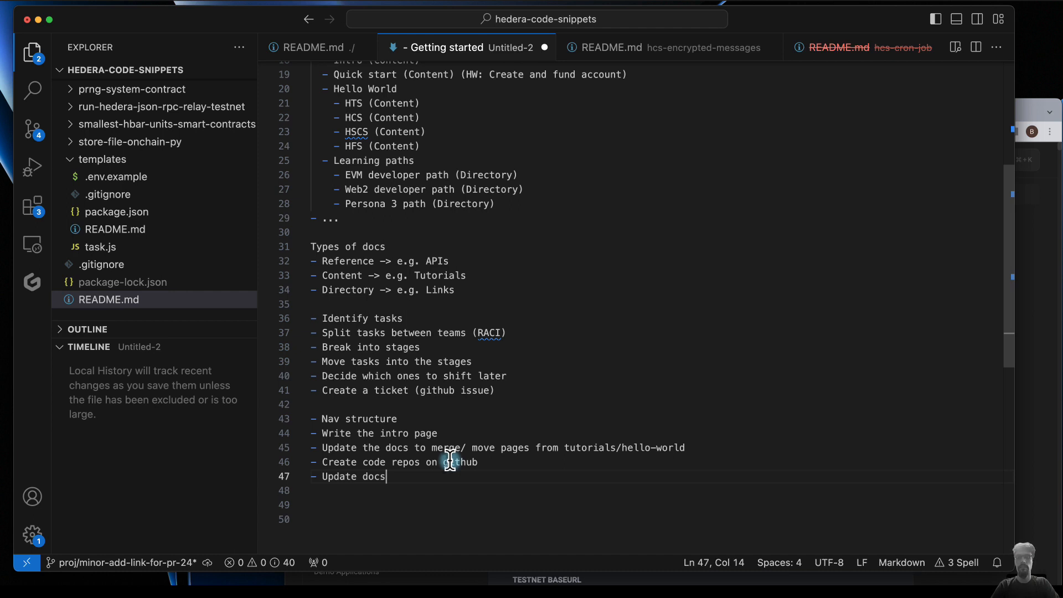
{"action": "type", "text": " for new languages"}
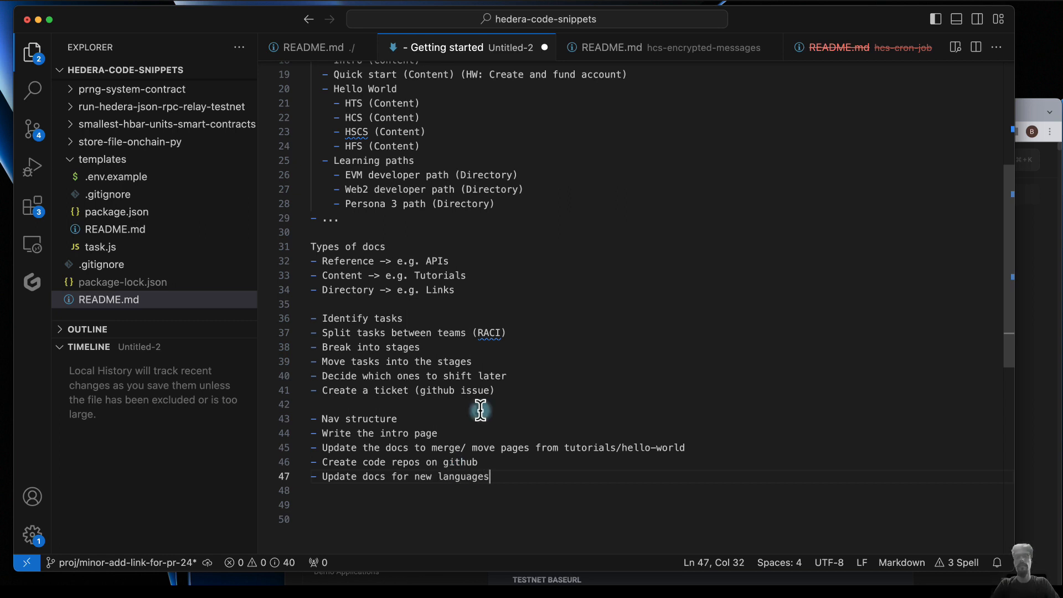
- Highlight the Env, Create account, Transfer HBAR and Query balance bullets under the first Getting started section of the outline
{"action": "left_click", "coordinate": [439, 477]}
{"action": "scroll", "coordinate": [491, 276], "scroll_direction": "up", "scroll_amount": 1}
{"action": "scroll", "coordinate": [491, 276], "scroll_direction": "up", "scroll_amount": 5}
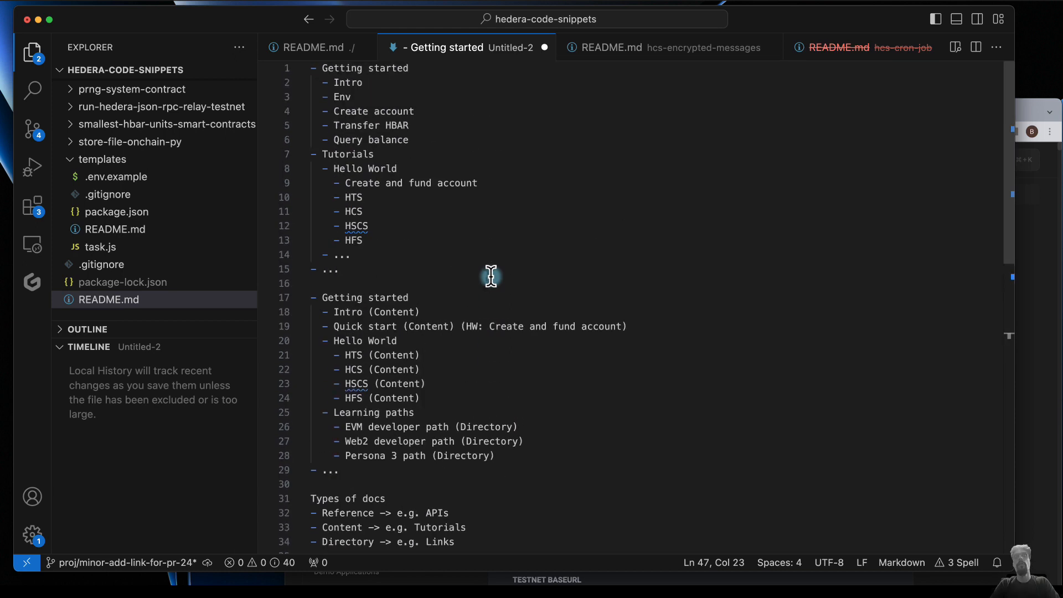
{"action": "left_click_drag", "start_coordinate": [413, 138], "coordinate": [299, 100]}
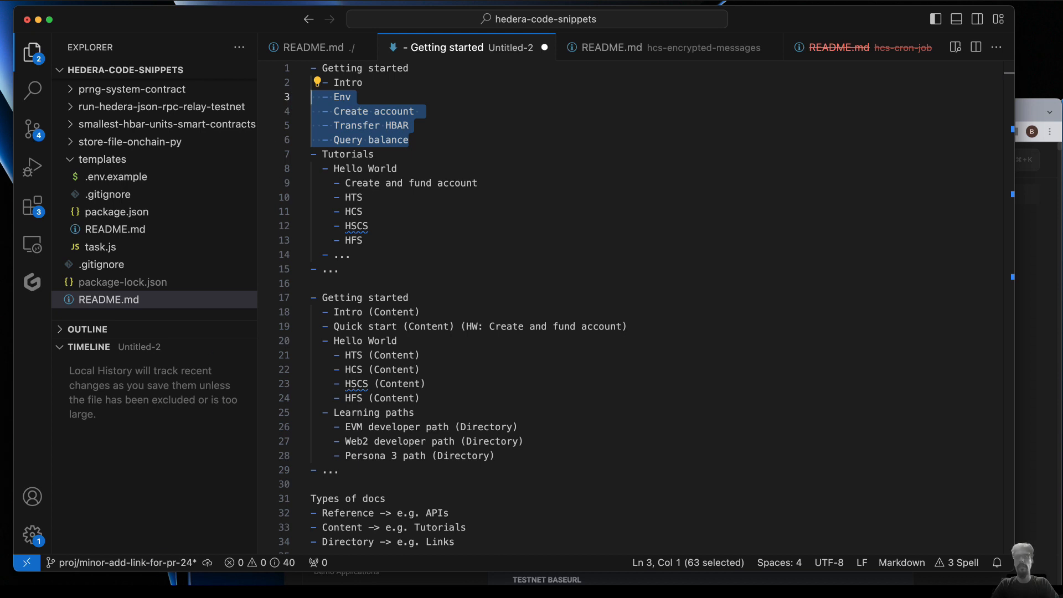
- Switch to the Hedera docs in Chrome and check the Introduction page and the JavaScript, Go and Java Gradle variants of Environment Setup's Step 1
{"action": "left_click", "coordinate": [1036, 119]}
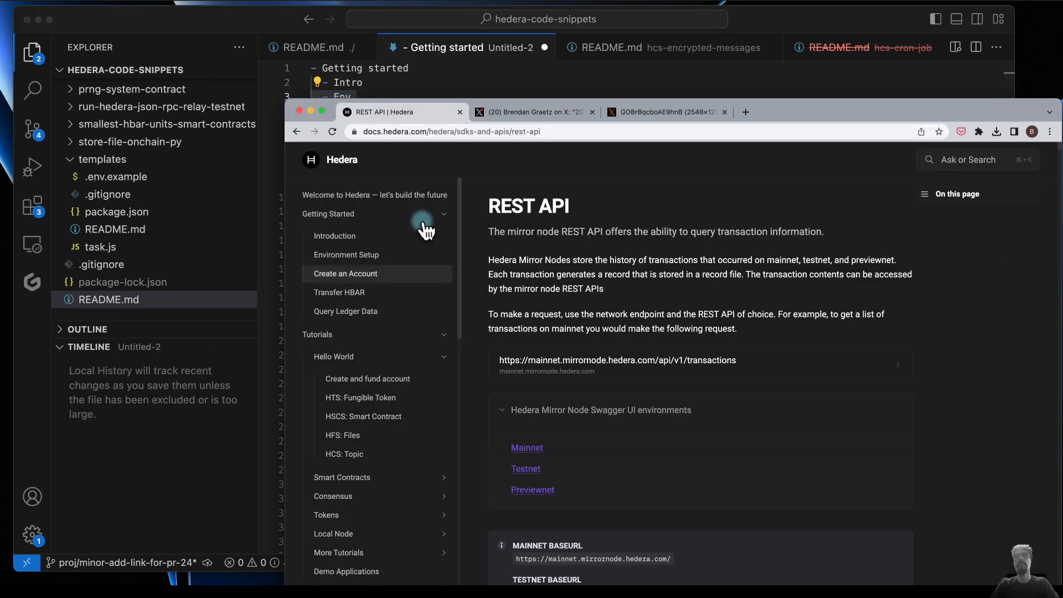
{"action": "left_click", "coordinate": [355, 236]}
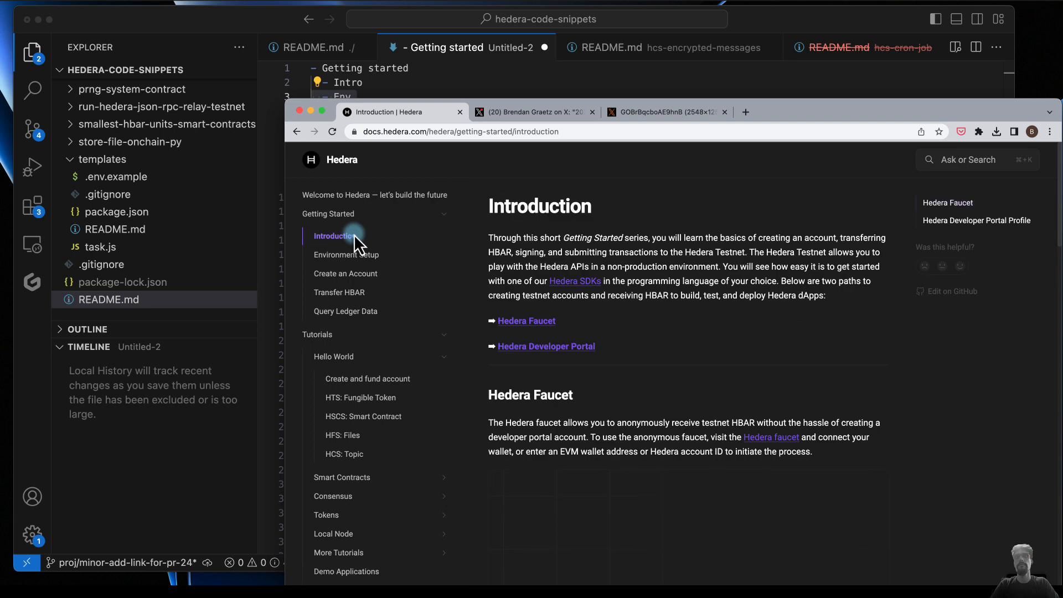
{"action": "left_click", "coordinate": [364, 254]}
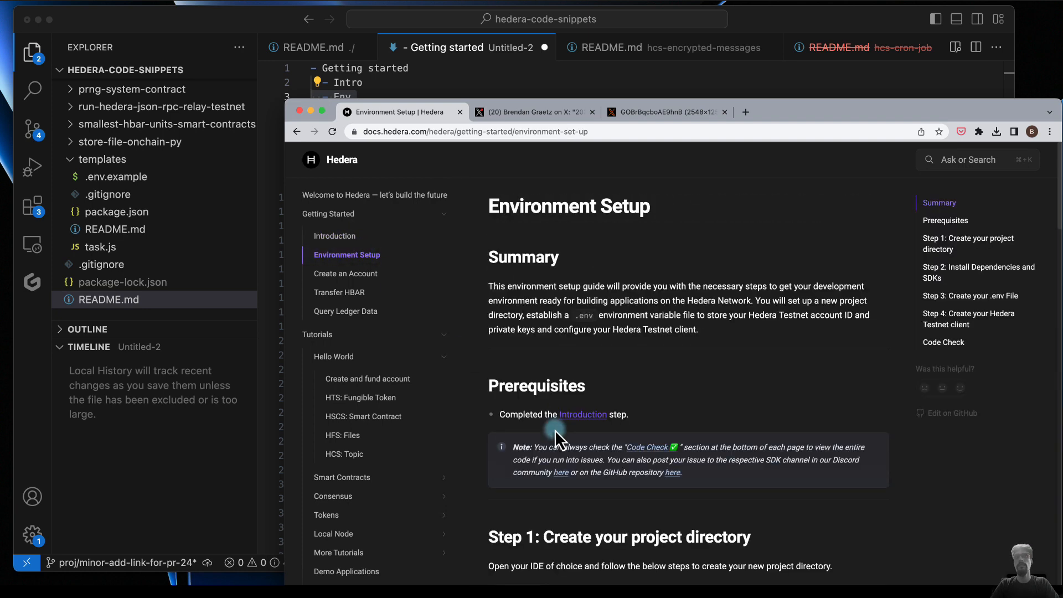
{"action": "scroll", "coordinate": [555, 430], "scroll_direction": "down", "scroll_amount": 5}
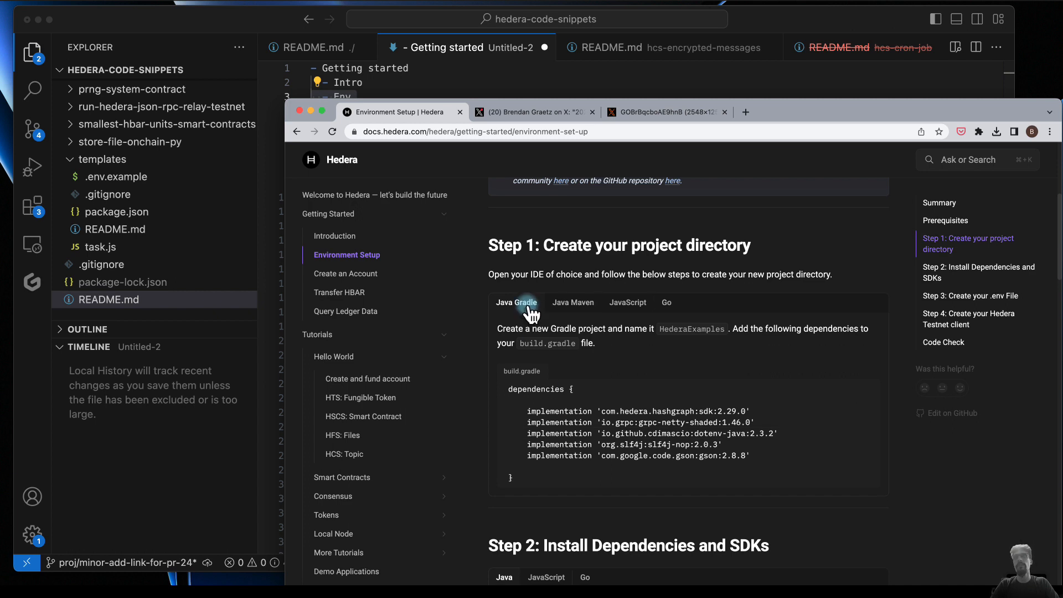
{"action": "left_click", "coordinate": [633, 305]}
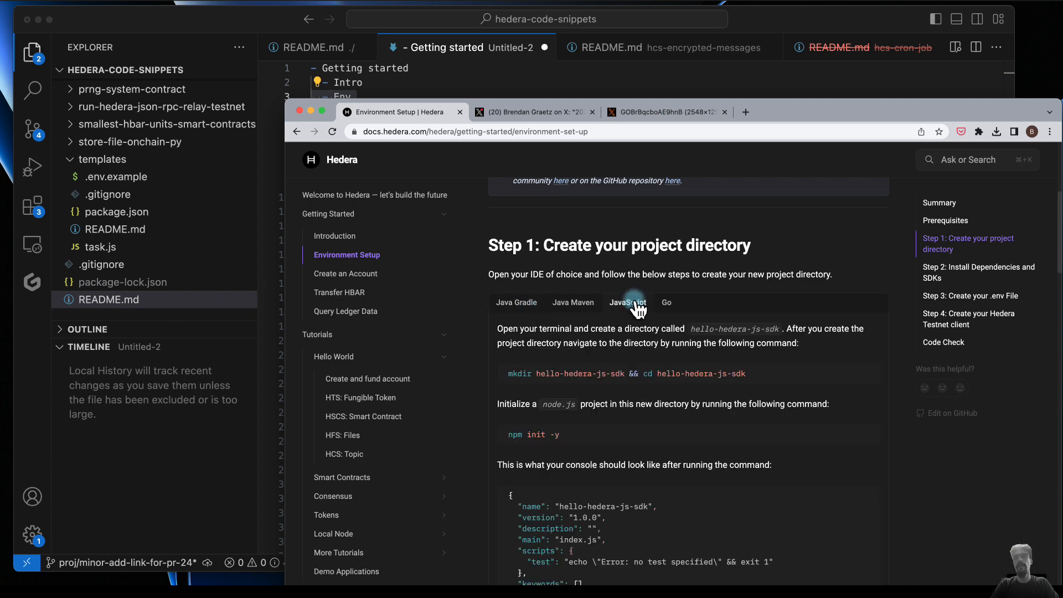
{"action": "left_click", "coordinate": [667, 308]}
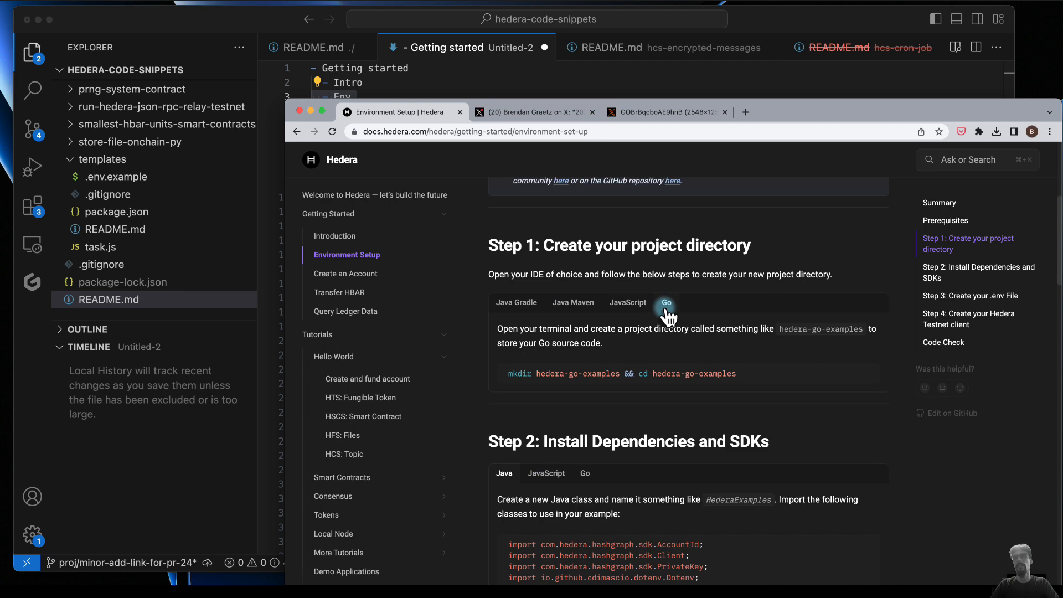
{"action": "left_click", "coordinate": [528, 314]}
- Examine the JavaScript and Go variants of Step 2: Install Dependencies and SDKs on the Environment Setup page
{"action": "scroll", "coordinate": [584, 518], "scroll_direction": "down", "scroll_amount": 3}
{"action": "left_click", "coordinate": [554, 365]}
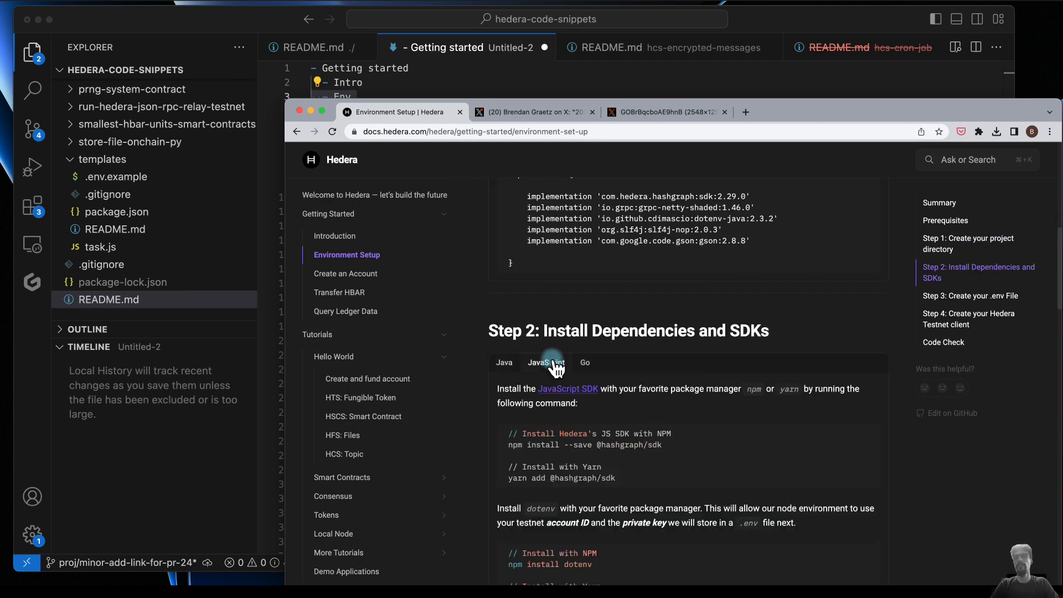
{"action": "left_click", "coordinate": [585, 364]}
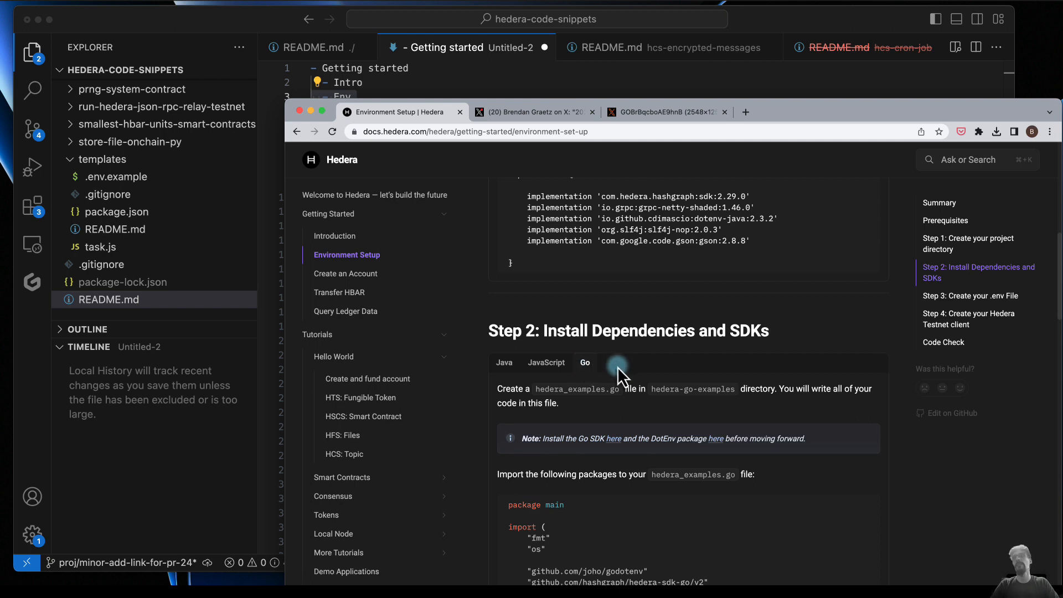
{"action": "scroll", "coordinate": [616, 376], "scroll_direction": "down", "scroll_amount": 2}
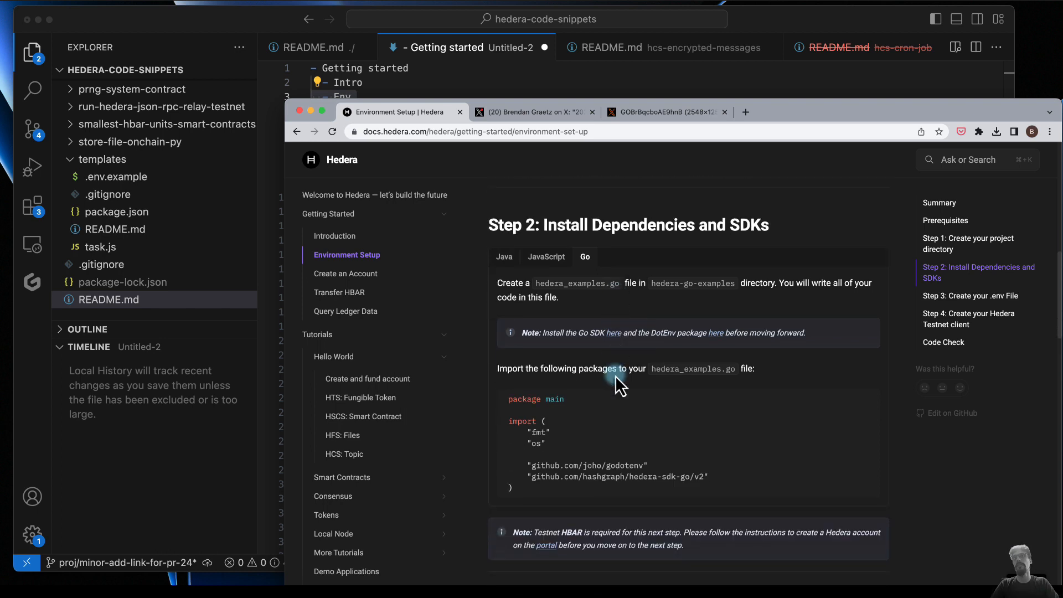
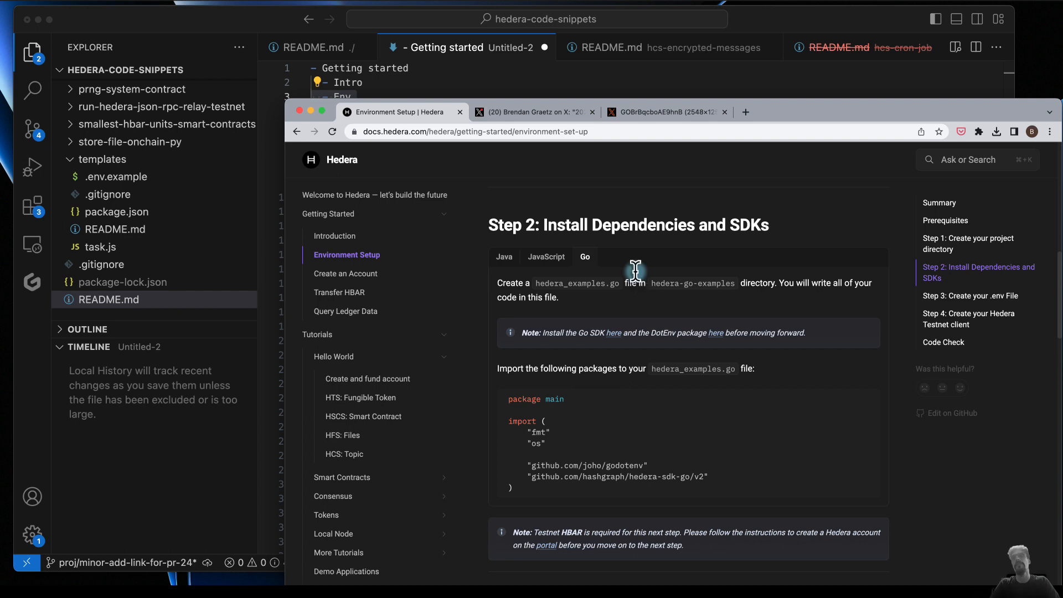
- Compare the Java, JavaScript and Go variants of Step 2: Install Dependencies and SDKs
{"action": "left_click", "coordinate": [511, 264]}
{"action": "left_click", "coordinate": [547, 260]}
{"action": "left_click", "coordinate": [588, 265]}
{"action": "left_click", "coordinate": [504, 258]}
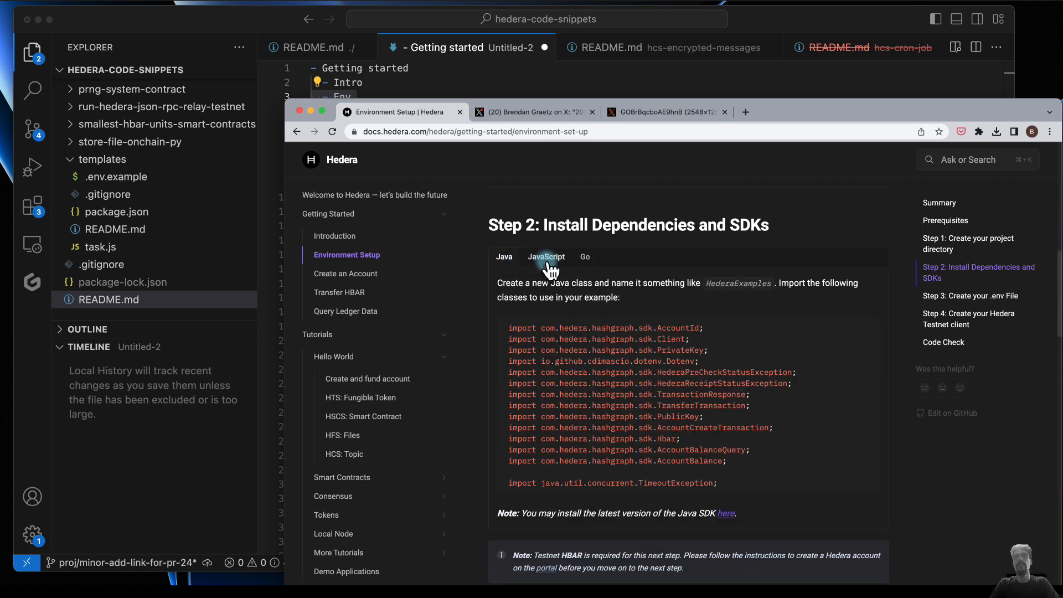
{"action": "left_click", "coordinate": [546, 258]}
{"action": "left_click", "coordinate": [583, 259]}
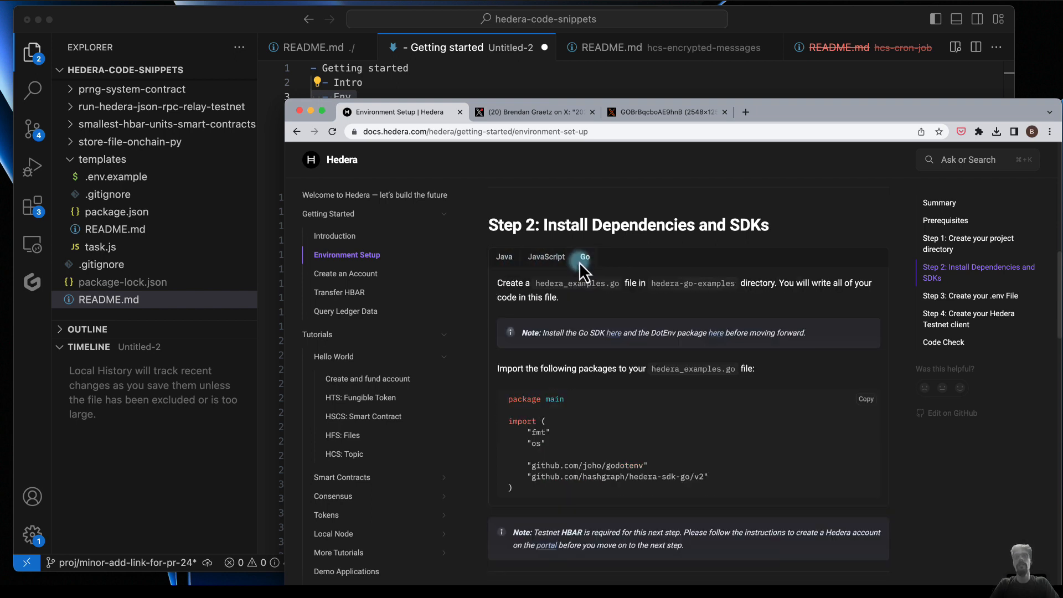
- Open the Create and fund account page of the Hello World tutorials and examine its setup and scripting sections for language coverage
{"action": "scroll", "coordinate": [368, 400], "scroll_direction": "down", "scroll_amount": 1}
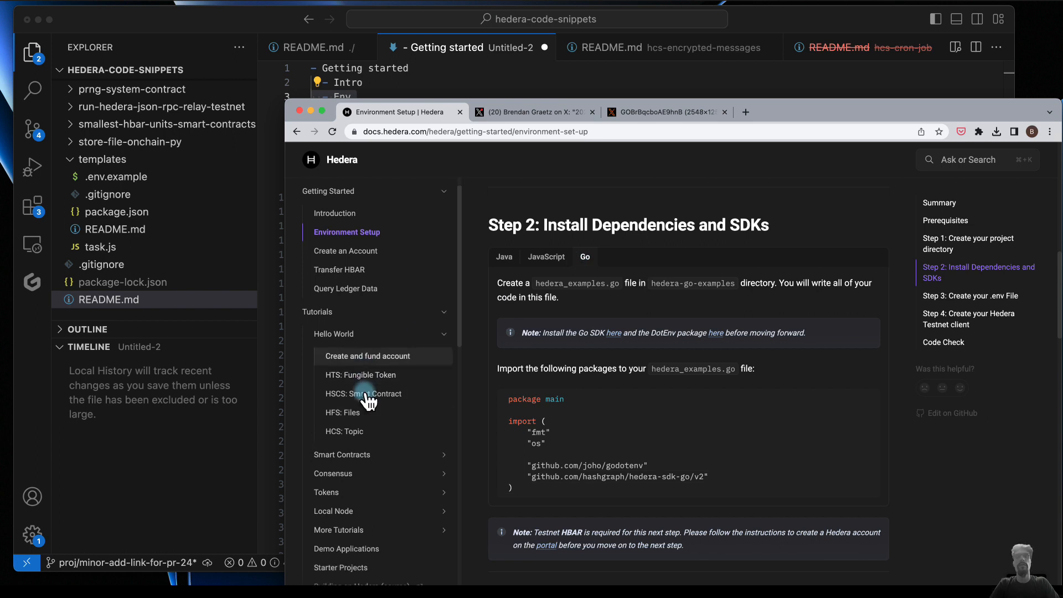
{"action": "left_click", "coordinate": [374, 357]}
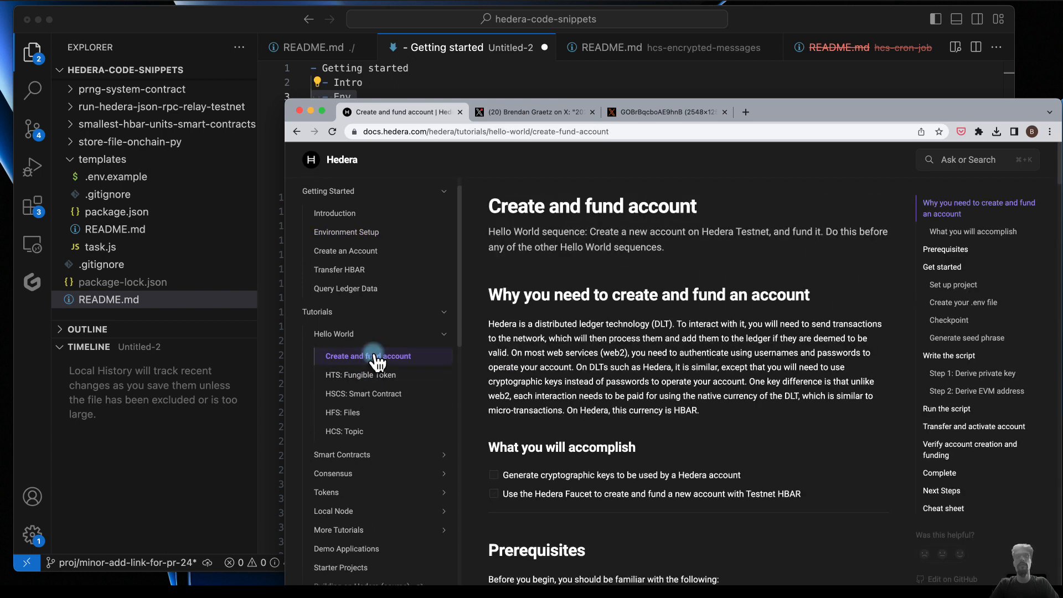
{"action": "scroll", "coordinate": [583, 449], "scroll_direction": "down", "scroll_amount": 4}
{"action": "scroll", "coordinate": [583, 448], "scroll_direction": "down", "scroll_amount": 3}
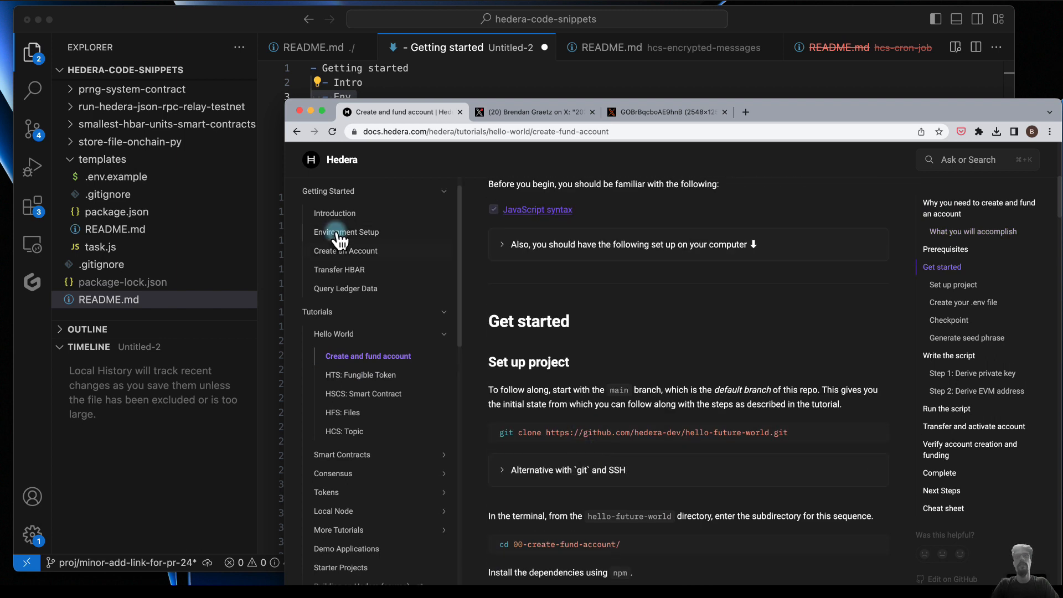
{"action": "scroll", "coordinate": [577, 491], "scroll_direction": "down", "scroll_amount": 12}
{"action": "scroll", "coordinate": [581, 487], "scroll_direction": "down", "scroll_amount": 10}
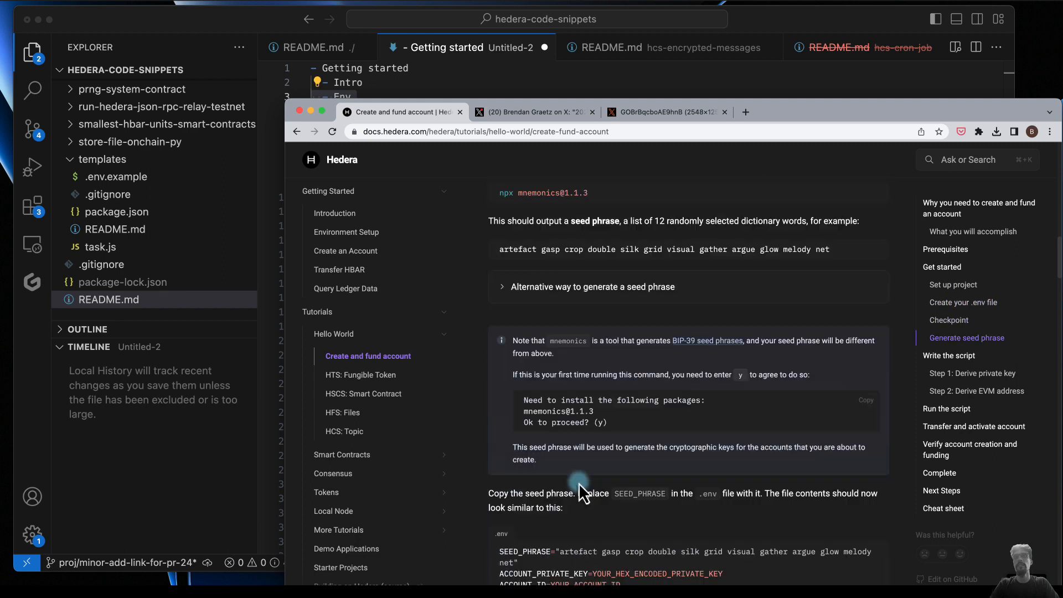
{"action": "scroll", "coordinate": [565, 448], "scroll_direction": "down", "scroll_amount": 9}
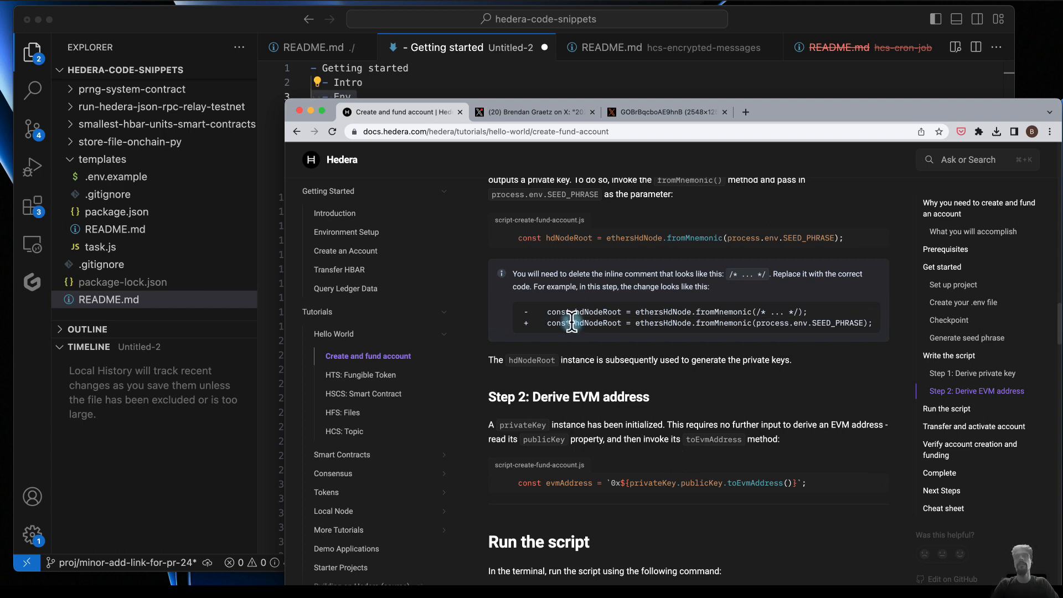
{"action": "scroll", "coordinate": [390, 401], "scroll_direction": "up", "scroll_amount": 1}
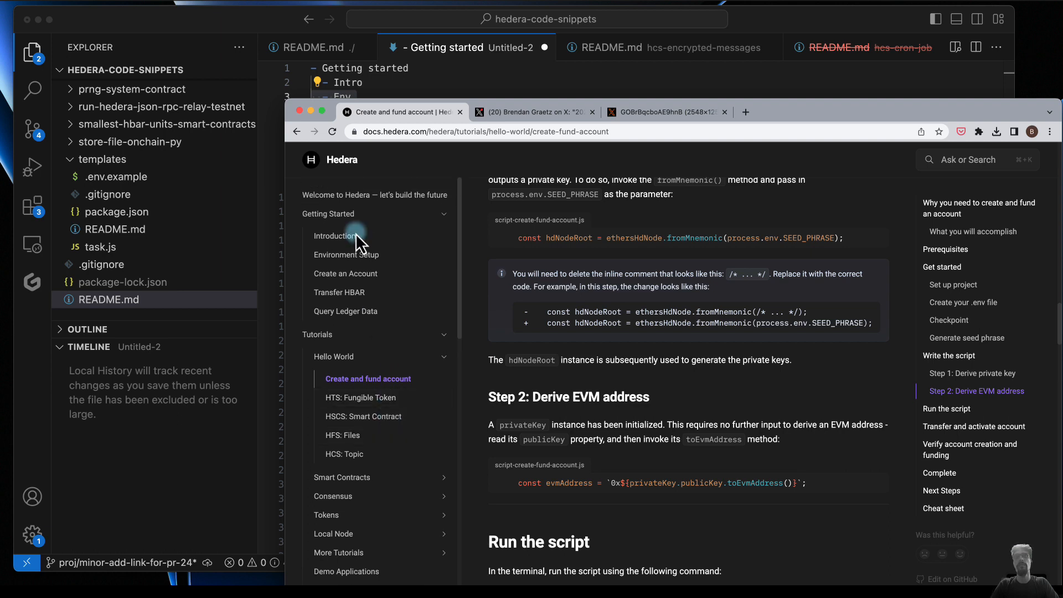
- Switch to the Markdown outline in Visual Studio Code and append "for new languages" to the "Create code repos on github" bullet
{"action": "left_click", "coordinate": [506, 85]}
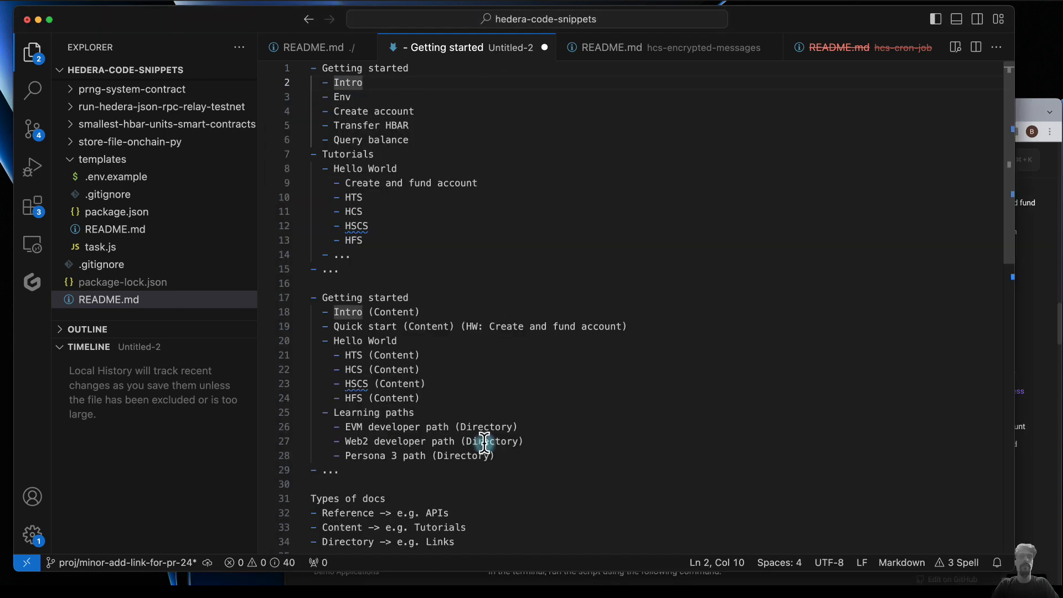
{"action": "scroll", "coordinate": [485, 443], "scroll_direction": "down", "scroll_amount": 9}
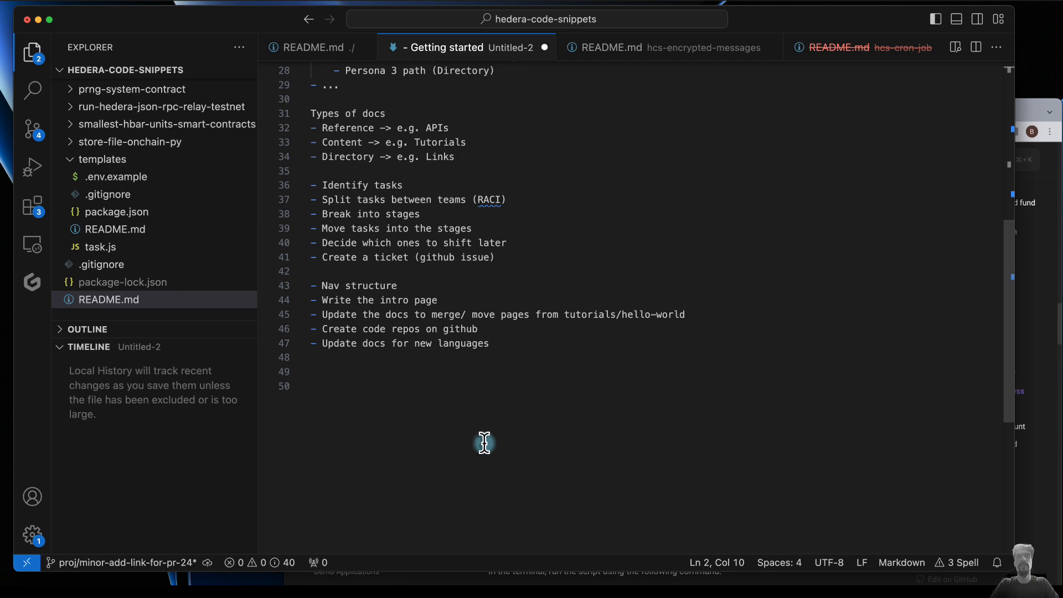
{"action": "left_click", "coordinate": [508, 345]}
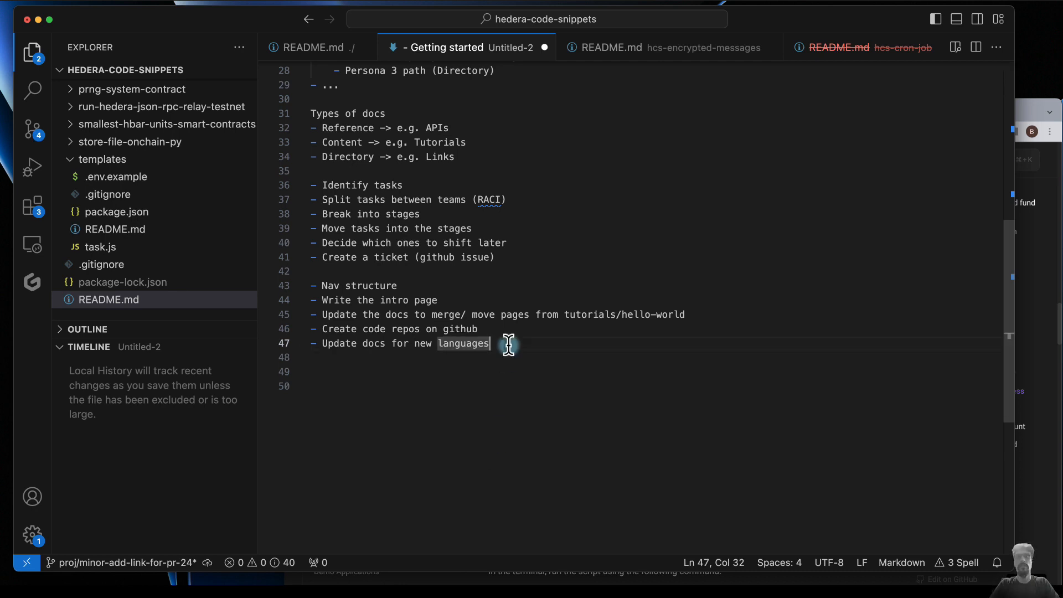
{"action": "left_click", "coordinate": [487, 331]}
{"action": "type", "text": "for new languages"}
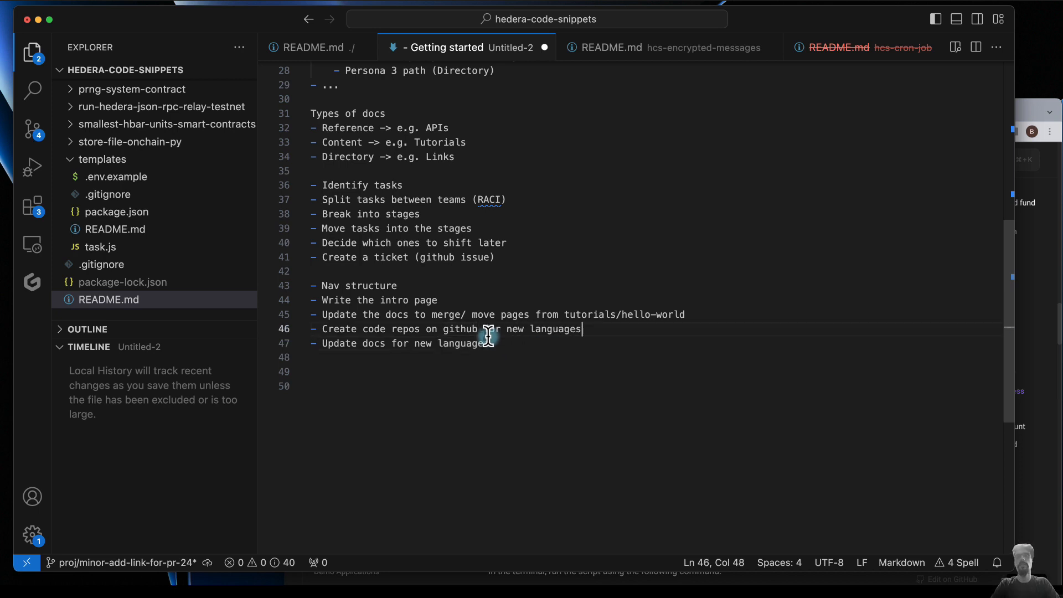
- Add a "Record demo videos for new languages" bullet below "Update docs for new languages"
{"action": "left_click", "coordinate": [518, 350]}
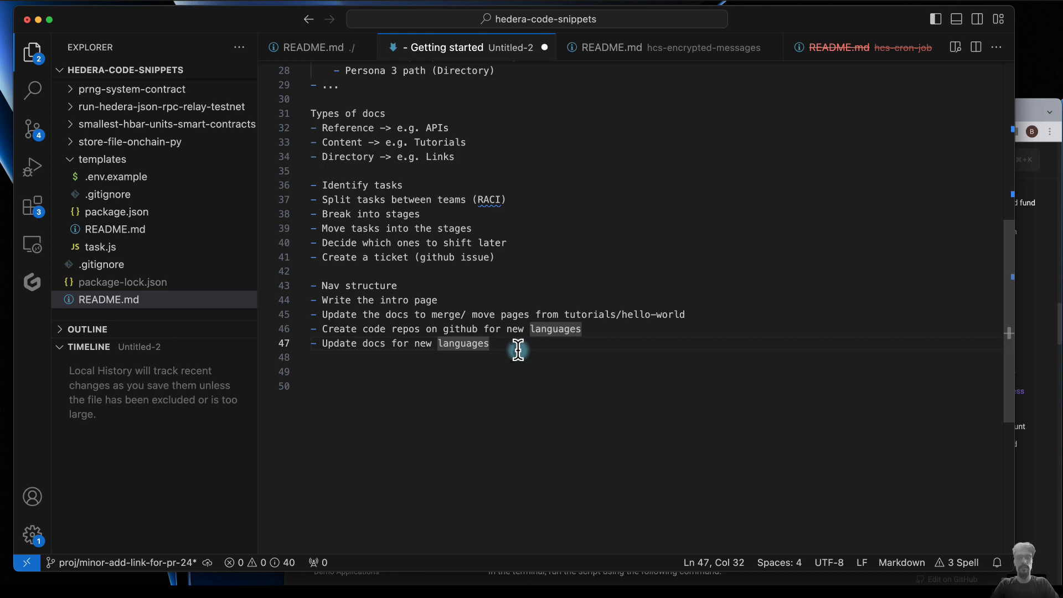
{"action": "key", "text": "Return"}
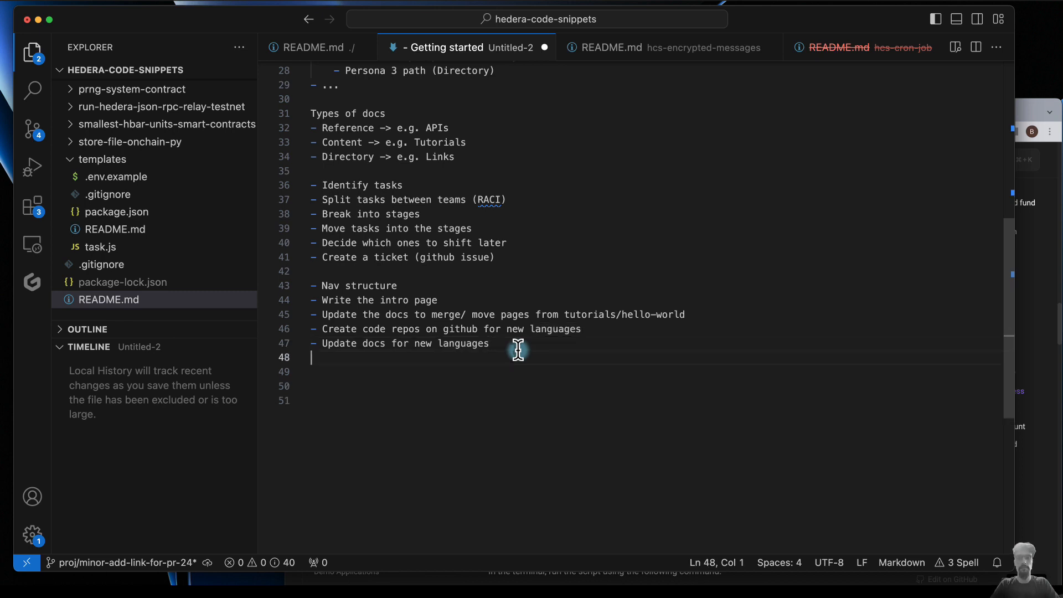
{"action": "type", "text": "- Record"}
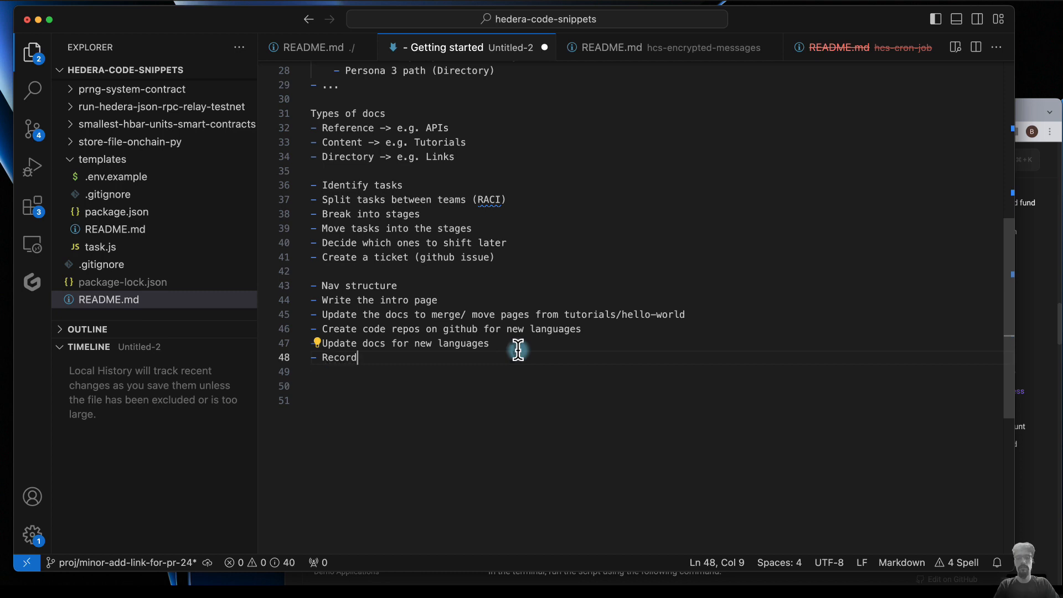
{"action": "type", "text": "e demo videos for new languages"}
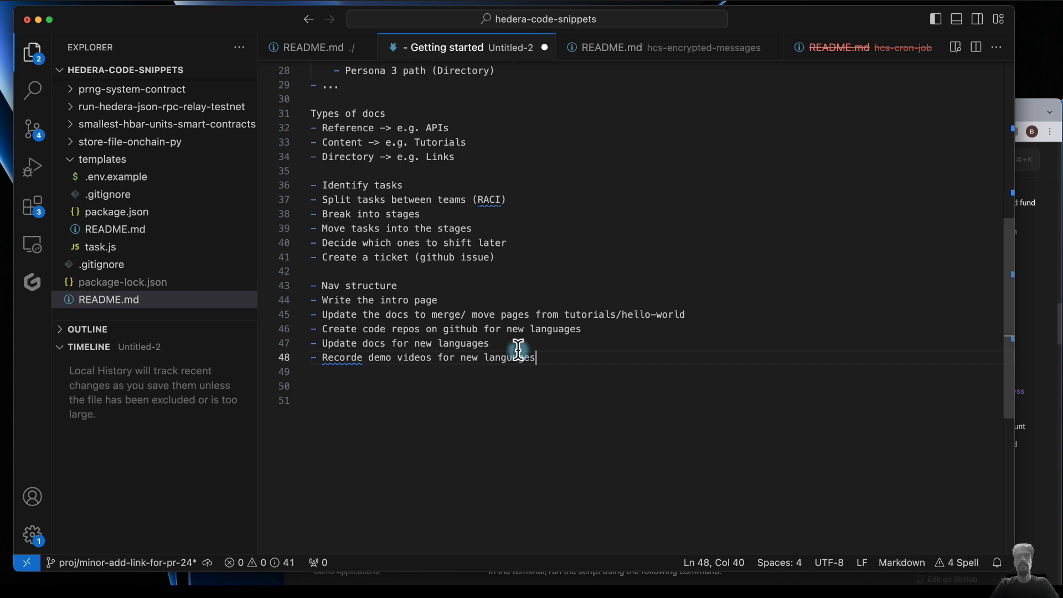
{"action": "key", "text": "BackSpace"}
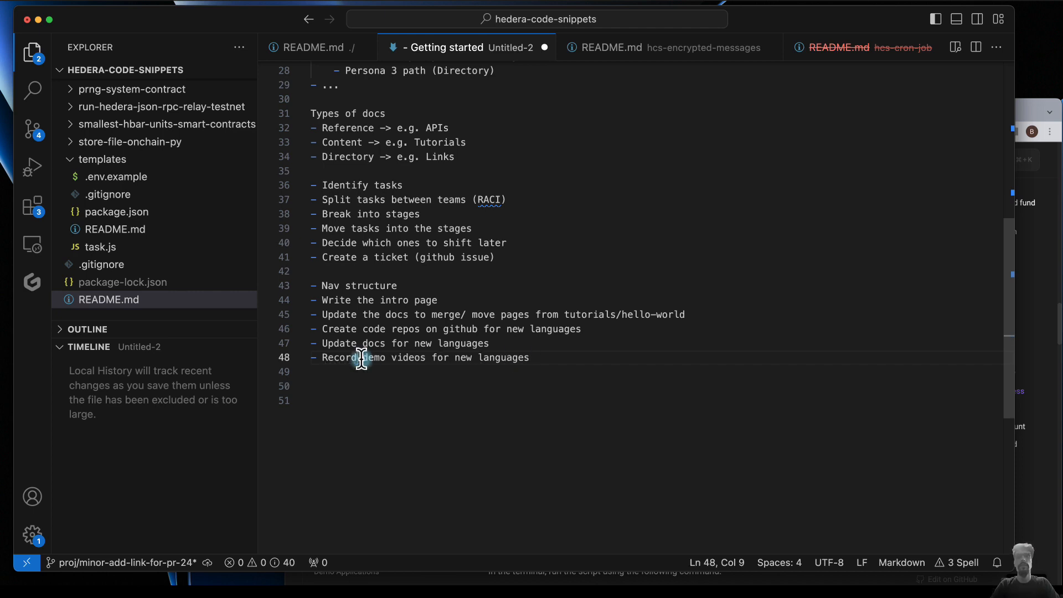
{"action": "left_click", "coordinate": [541, 359]}
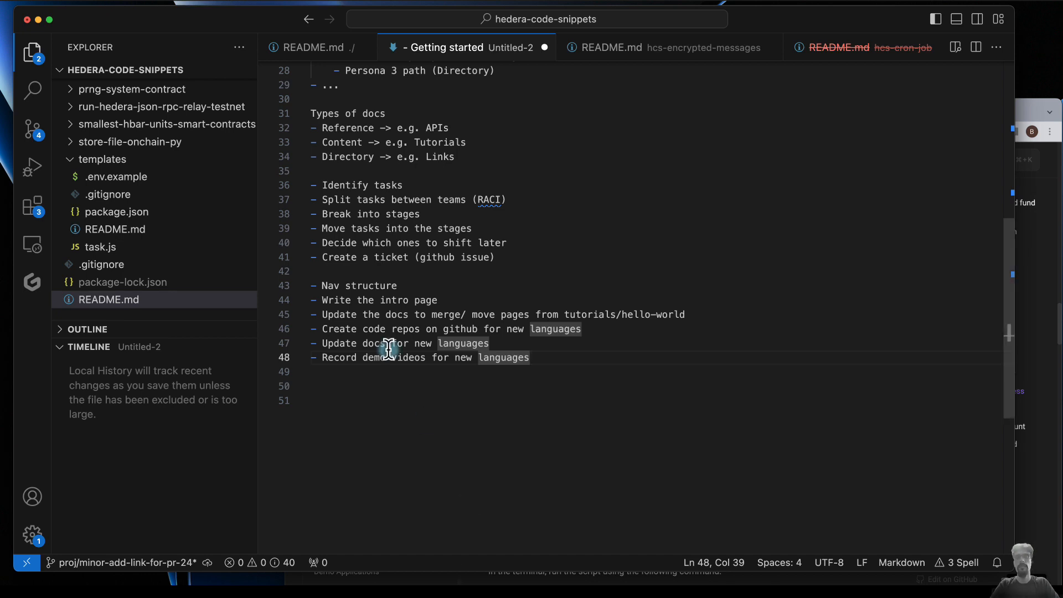
- Replace "Update" with "Migrate/ refactor" in the bullet about merging or moving pages from tutorials/hello-world
{"action": "double_click", "coordinate": [335, 315]}
{"action": "type", "text": "Migrate"}
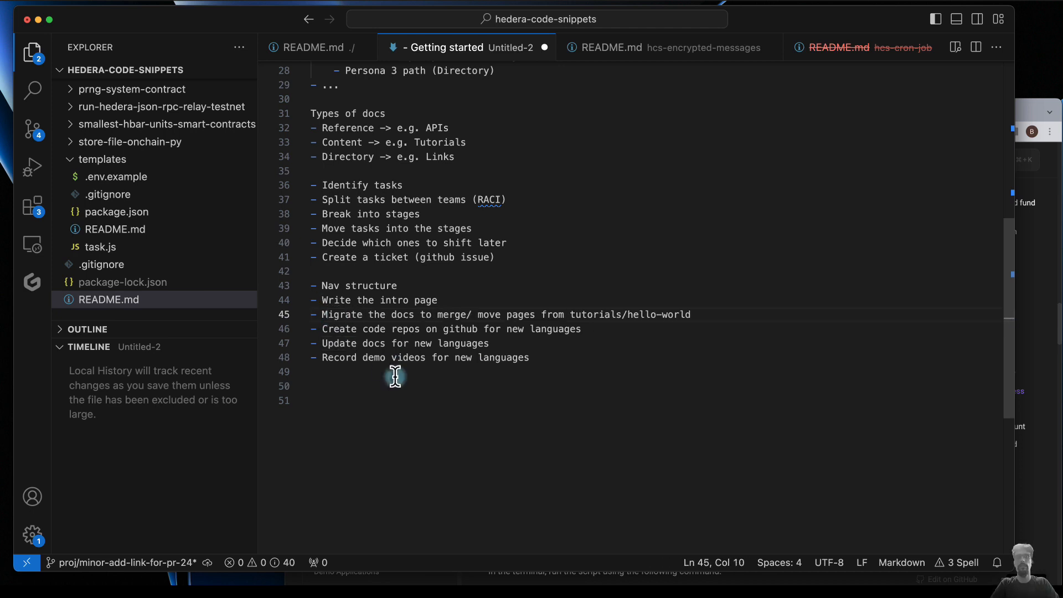
{"action": "type", "text": "/ refactor"}
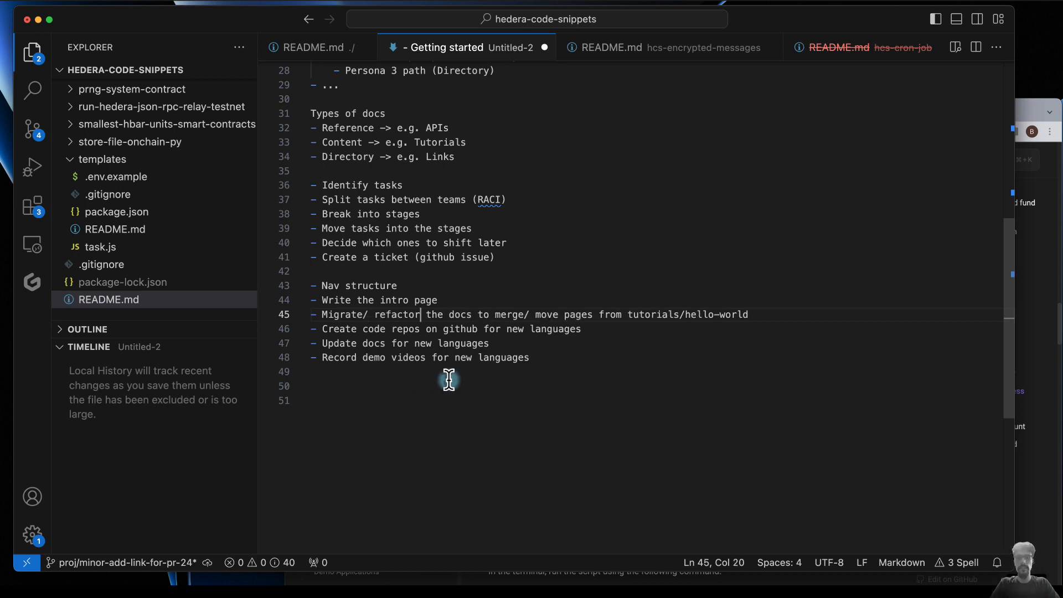
- Add a "Write learning paths" bullet at the end of the task list
{"action": "left_click", "coordinate": [536, 360]}
{"action": "key", "text": "Return"}
{"action": "type", "text": "Write "}
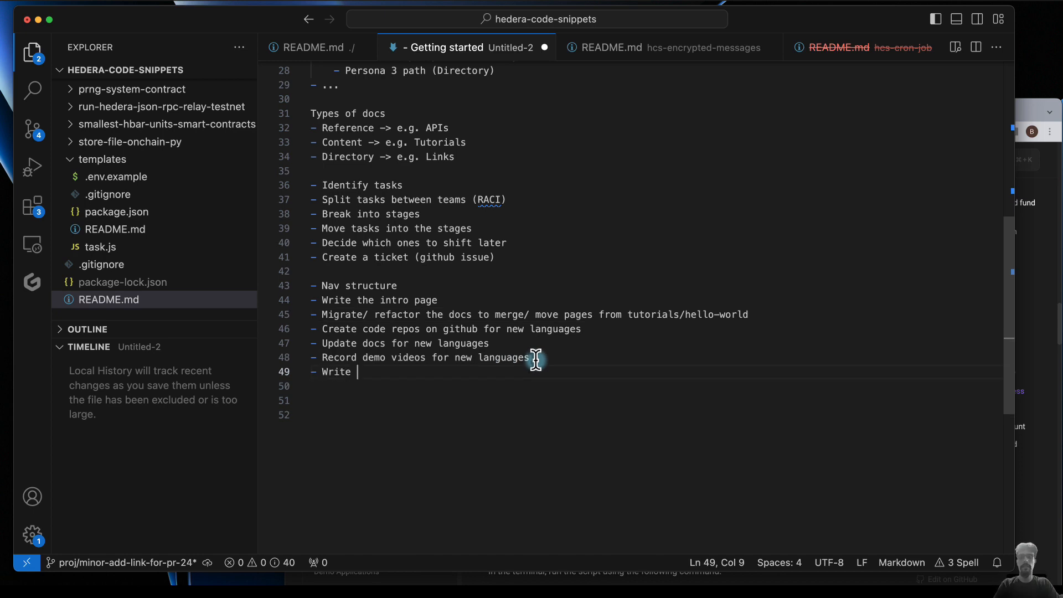
{"action": "type", "text": "dev"}
{"action": "key", "text": "BackSpace"}
{"action": "key", "text": "BackSpace"}
{"action": "key", "text": "BackSpace"}
{"action": "key", "text": "BackSpace"}
{"action": "type", "text": "learning paths"}
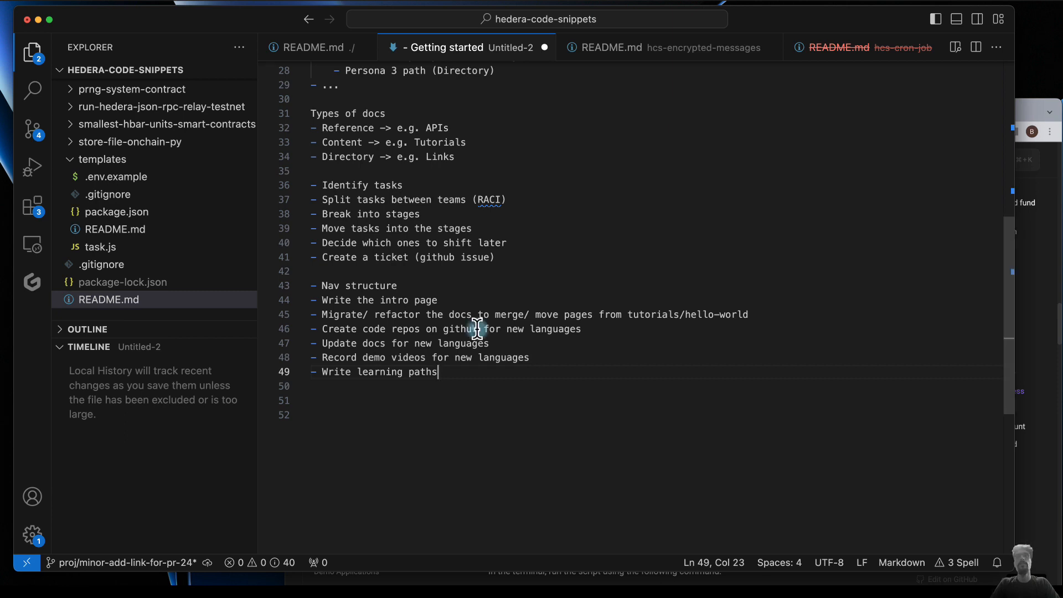
{"action": "scroll", "coordinate": [475, 332], "scroll_direction": "up", "scroll_amount": 3}
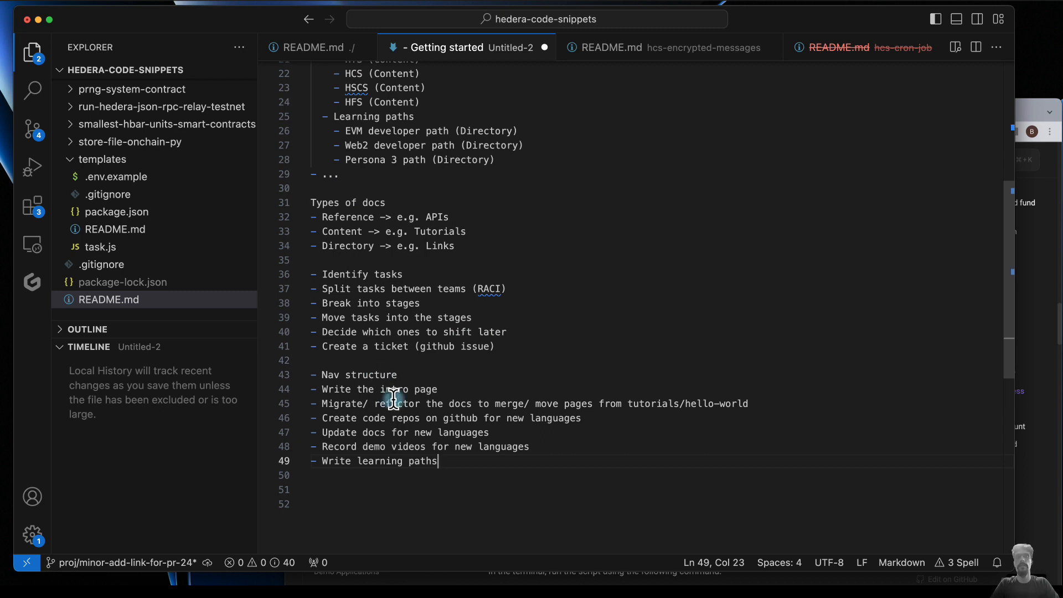
{"action": "left_click", "coordinate": [440, 390]}
{"action": "key", "text": "Return"}
{"action": "key", "text": "Tab"}
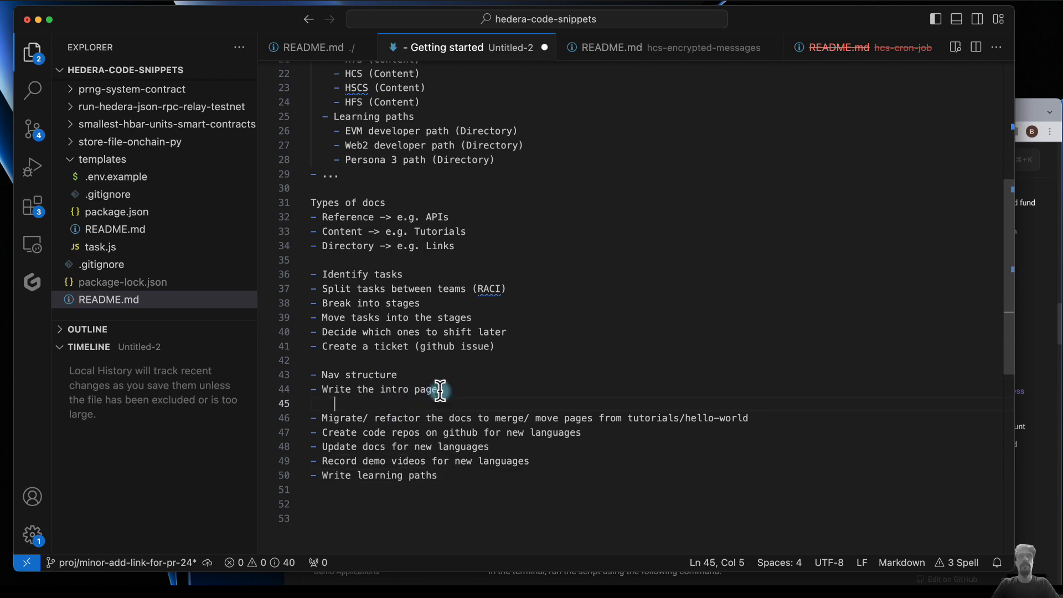
{"action": "key", "text": "BackSpace"}
- Reword the "Write the intro page" bullet as "Bullet points for intro page"
{"action": "double_click", "coordinate": [344, 387]}
{"action": "type", "text": "Bullet po"}
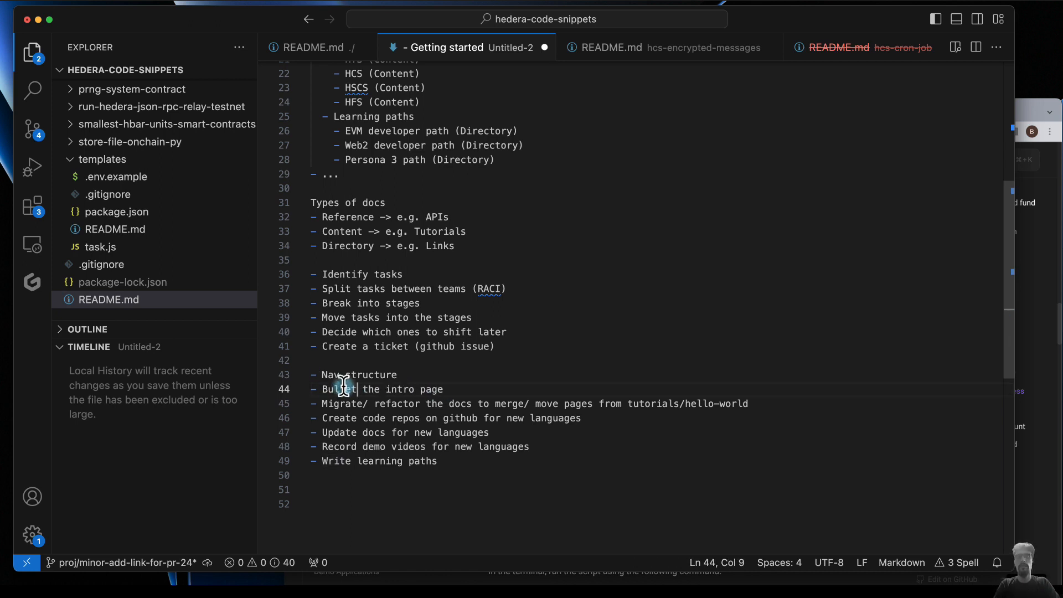
{"action": "type", "text": "ints "}
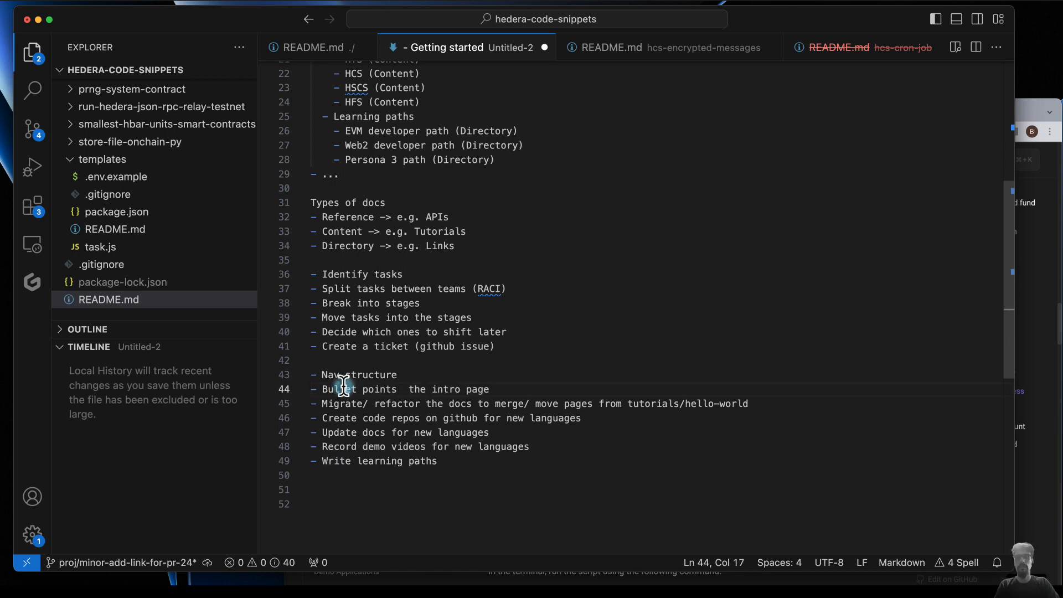
{"action": "type", "text": "for intro page"}
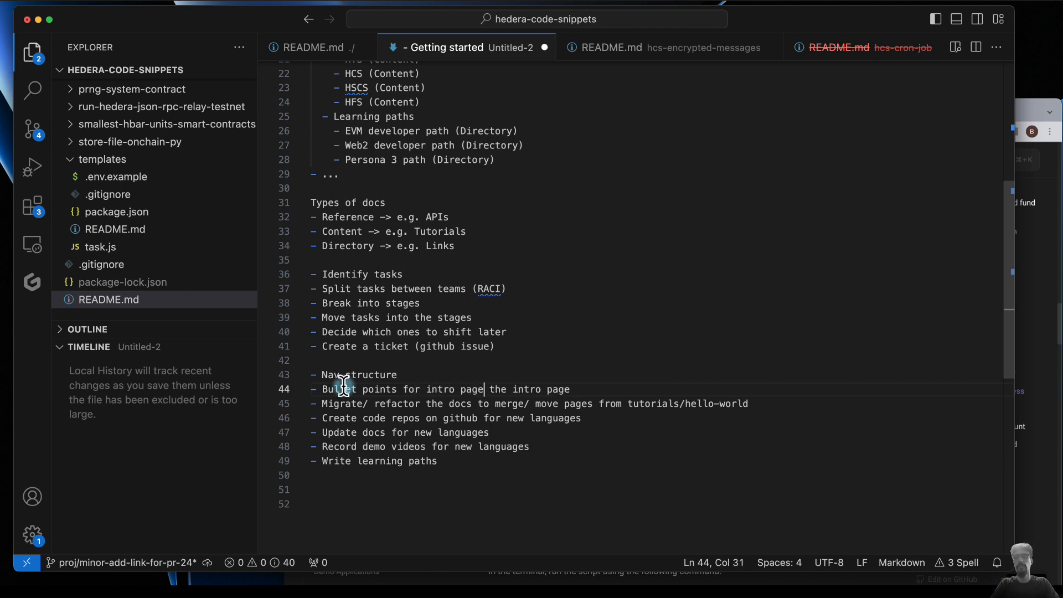
{"action": "left_click", "coordinate": [584, 389], "text": "shift"}
{"action": "key", "text": "BackSpace"}
- Add a "Write intro page" bullet directly below "Bullet points for intro page"
{"action": "key", "text": "Return"}
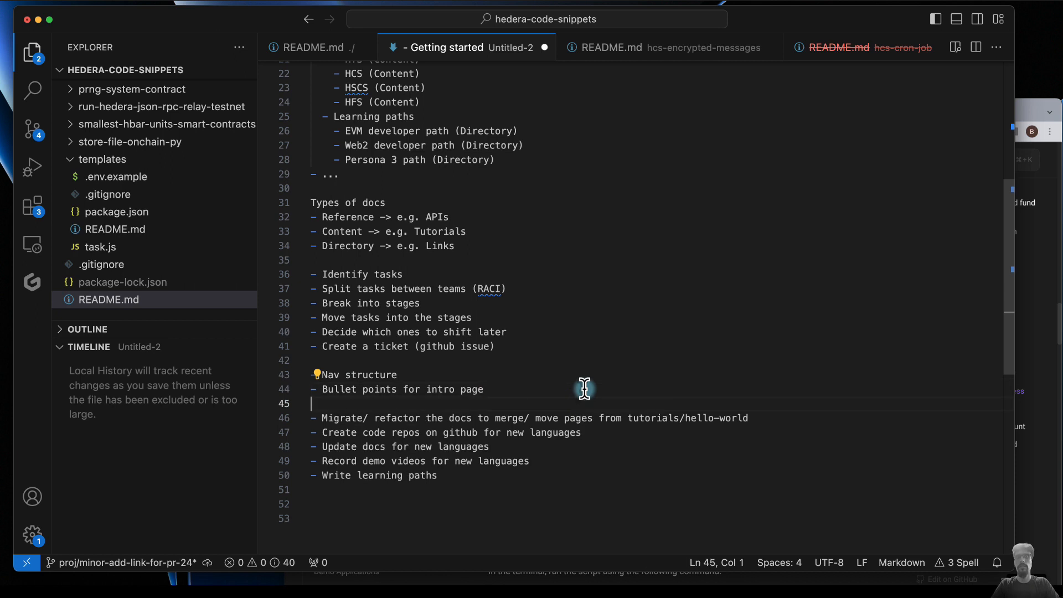
{"action": "type", "text": "- Write intro page"}
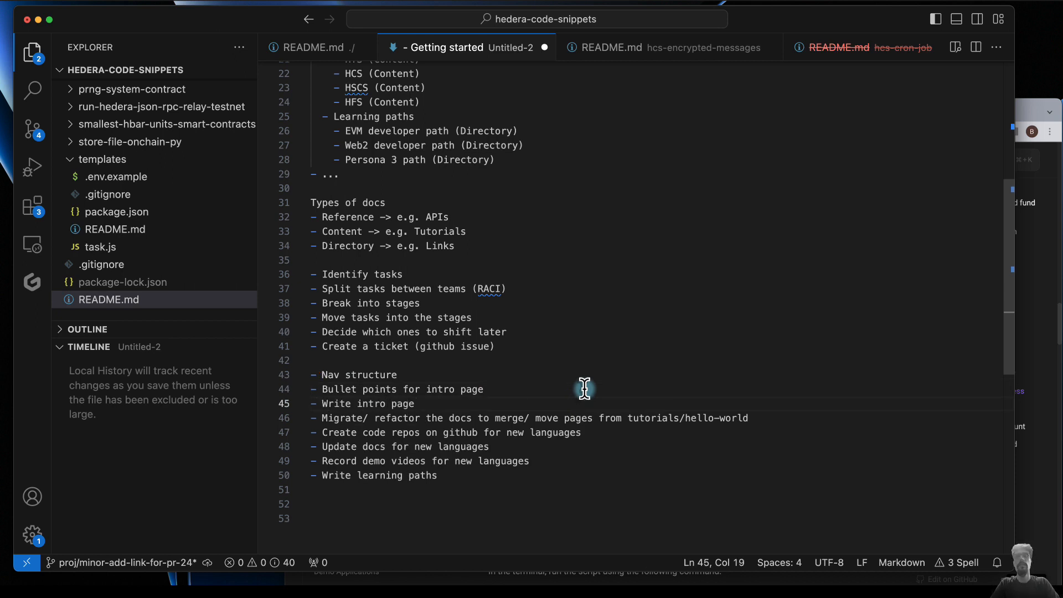
- Move the "Migrate/ refactor the docs" bullet directly below "Update docs for new languages", leaving no blank line between them
{"action": "left_click_drag", "start_coordinate": [446, 406], "coordinate": [750, 418]}
{"action": "key", "text": "ctrl+c"}
{"action": "key", "text": "BackSpace"}
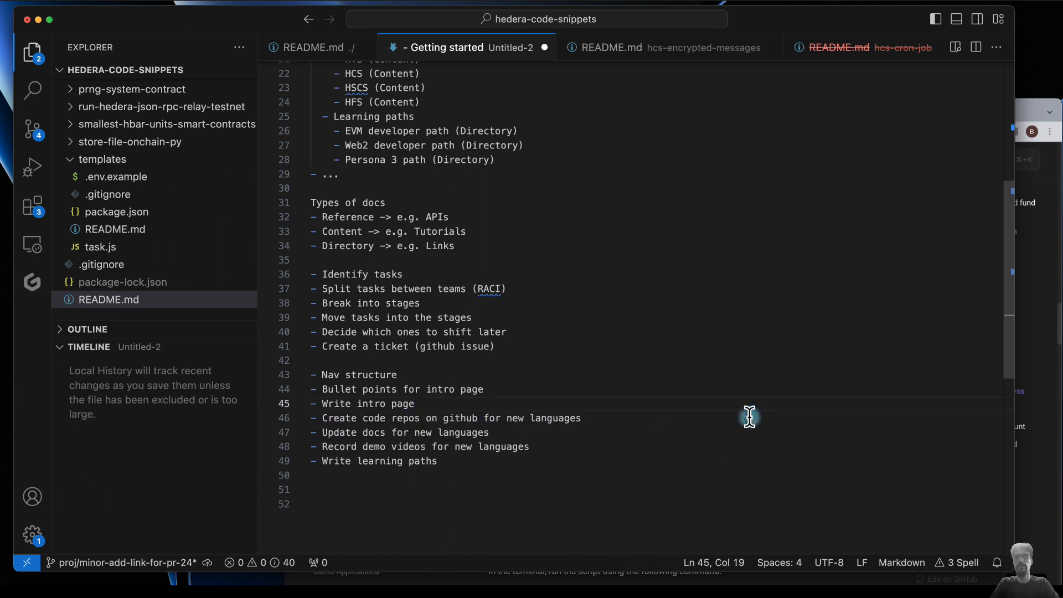
{"action": "left_click", "coordinate": [491, 432]}
{"action": "key", "text": "Return"}
{"action": "key", "text": "ctrl+v"}
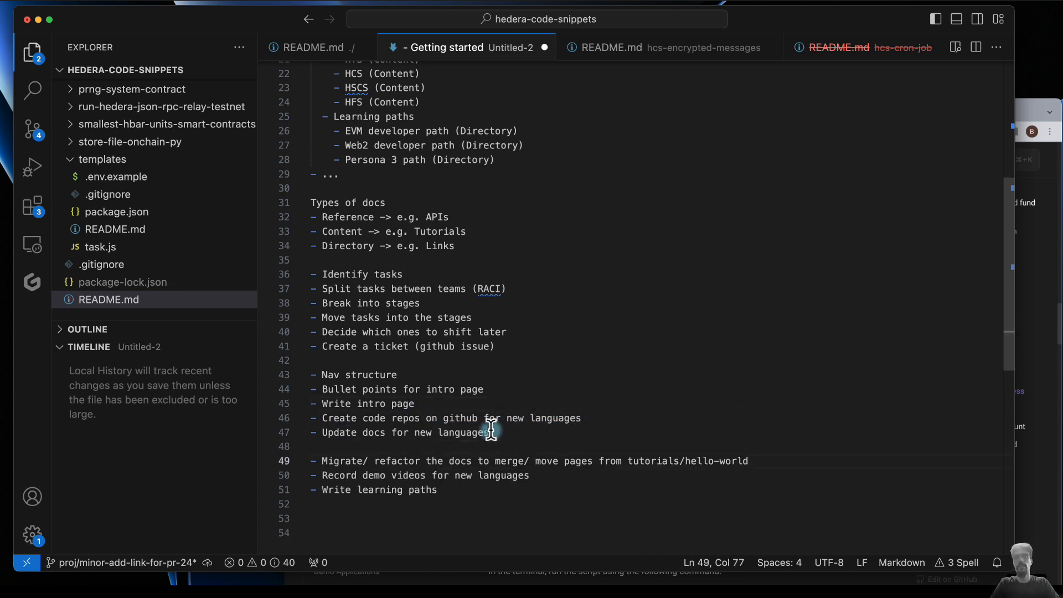
{"action": "left_click", "coordinate": [406, 447]}
{"action": "key", "text": "BackSpace"}
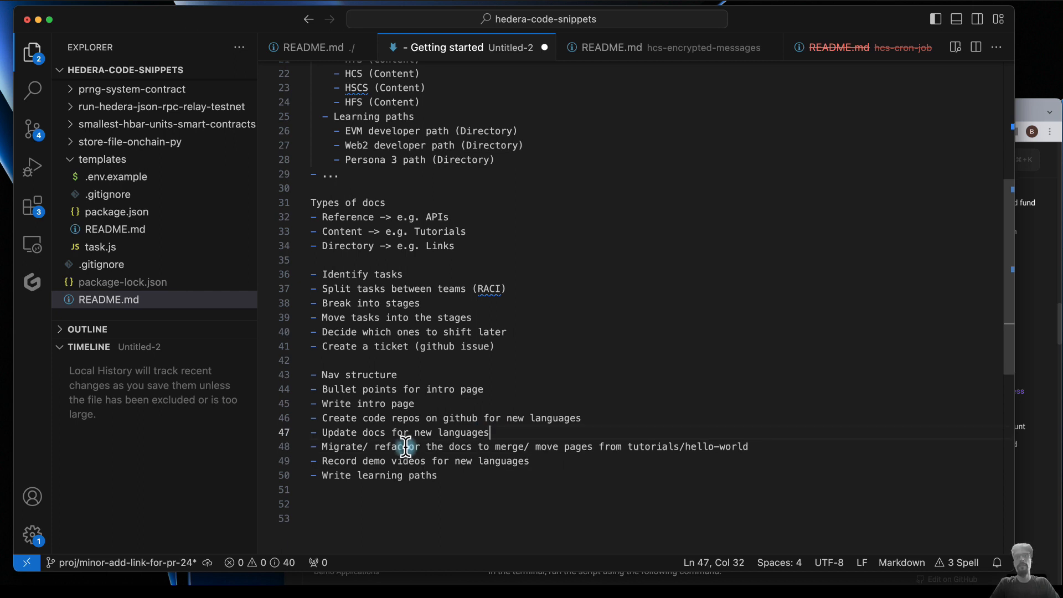
- Review the code repos, docs update, docs migration and demo video bullets in the task list
{"action": "left_click", "coordinate": [509, 419]}
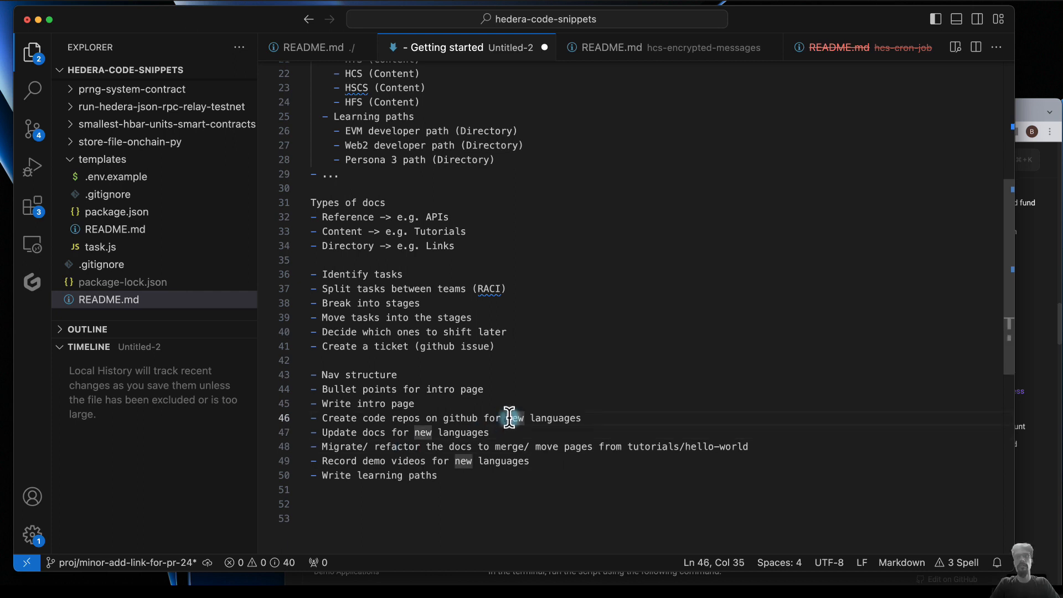
{"action": "left_click", "coordinate": [368, 418]}
{"action": "left_click_drag", "start_coordinate": [323, 432], "coordinate": [551, 449]}
{"action": "left_click", "coordinate": [415, 447]}
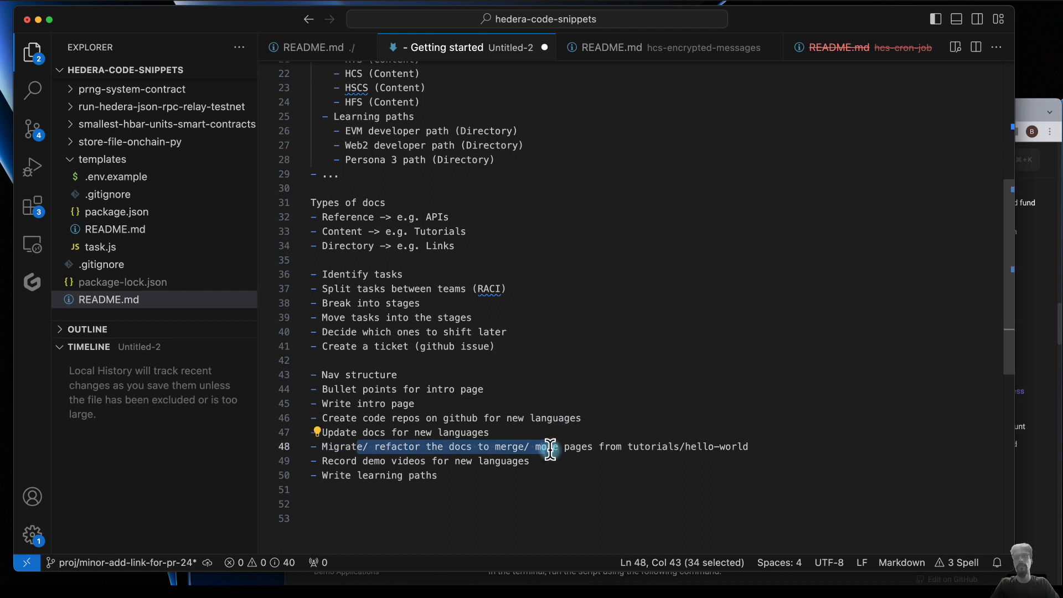
{"action": "left_click", "coordinate": [363, 461]}
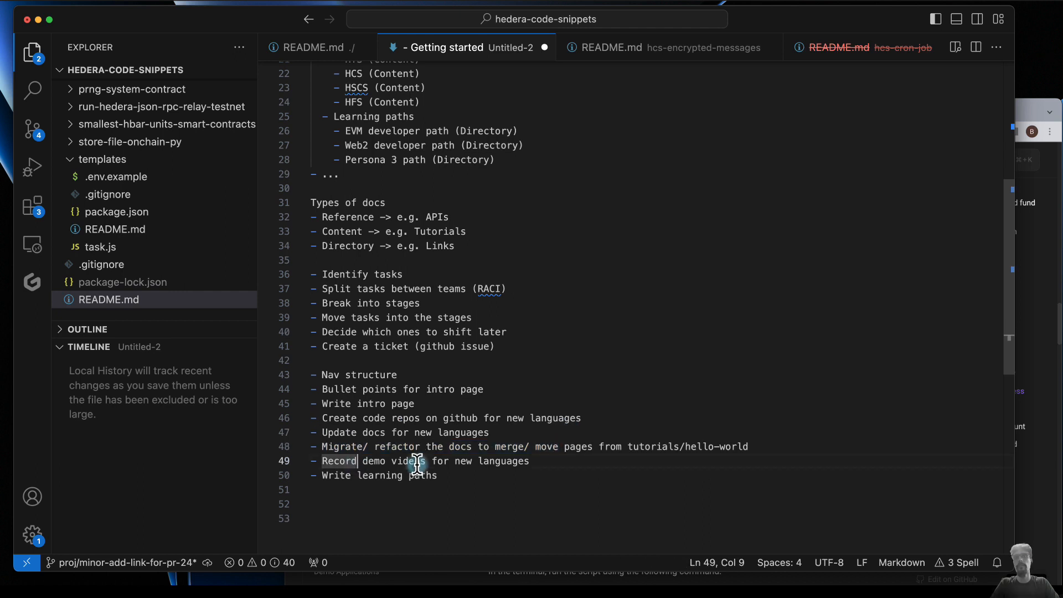
{"action": "left_click", "coordinate": [537, 462]}
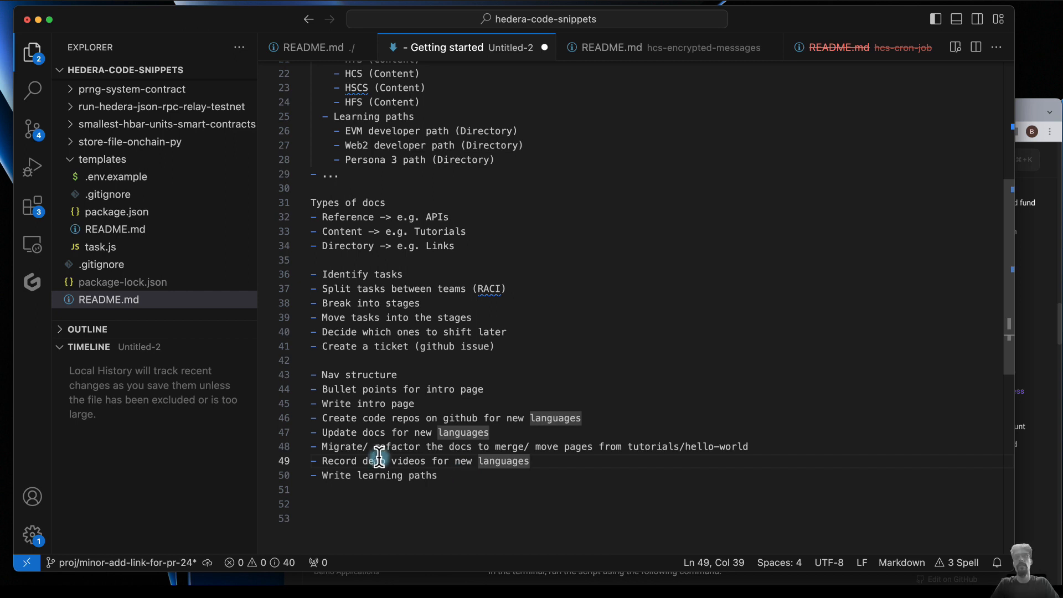
{"action": "double_click", "coordinate": [341, 447]}
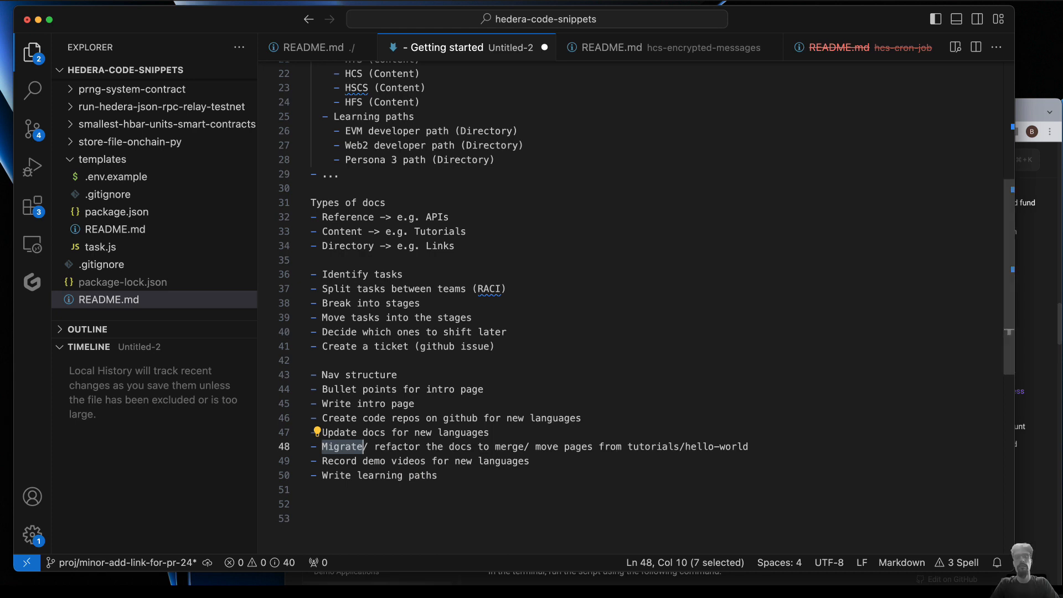
{"action": "left_click", "coordinate": [507, 432]}
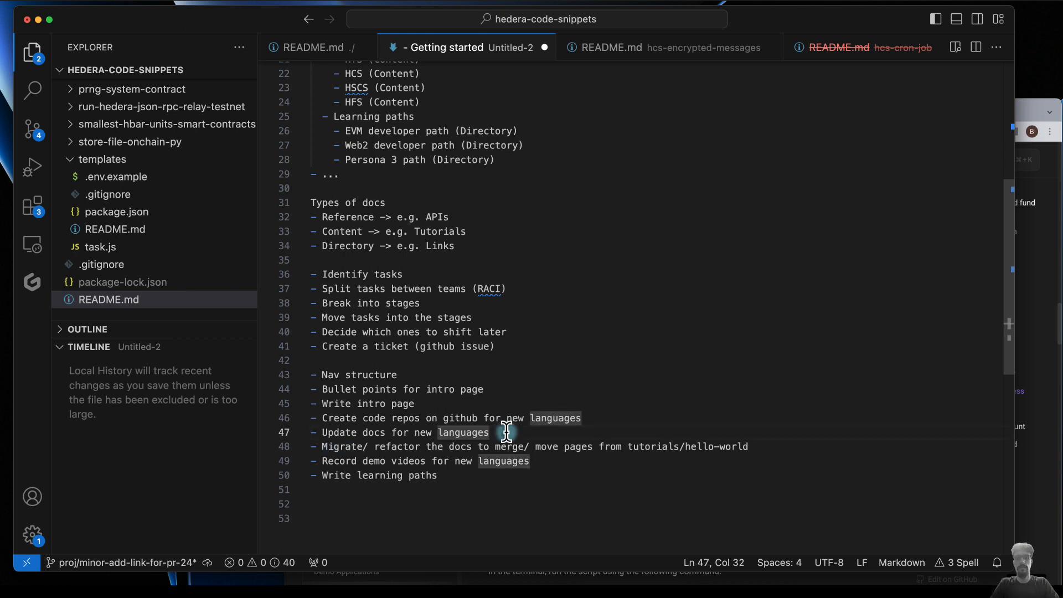
- Replace the "Create code repos on github for new languages" bullet with three bullets, one each for Java, Golang and Swift
{"action": "left_click", "coordinate": [531, 418]}
{"action": "key", "text": "super+x"}
{"action": "key", "text": "super+v"}
{"action": "key", "text": "super+v"}
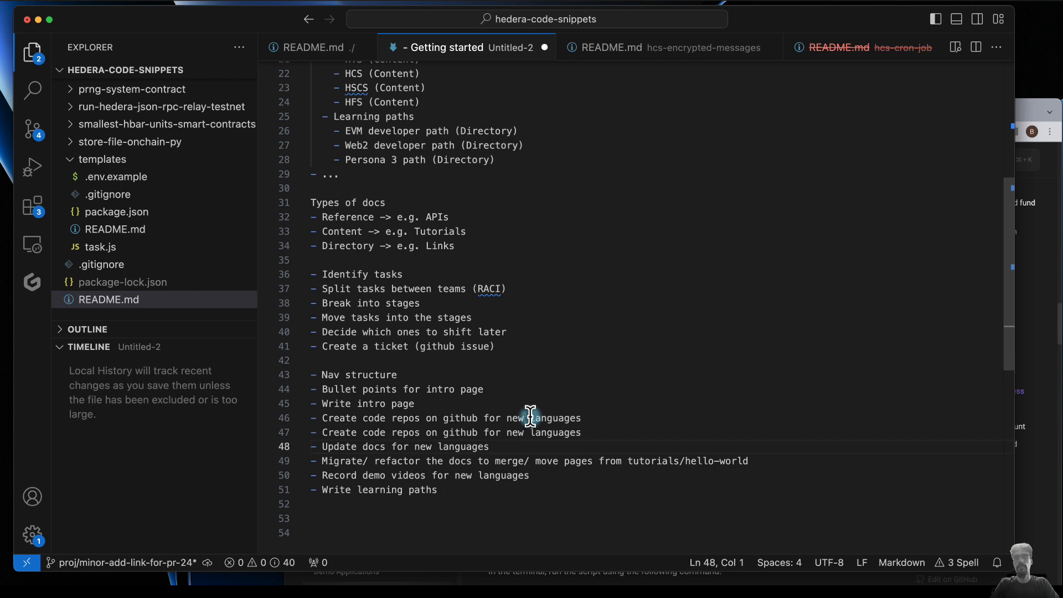
{"action": "left_click_drag", "start_coordinate": [507, 417], "coordinate": [640, 418]}
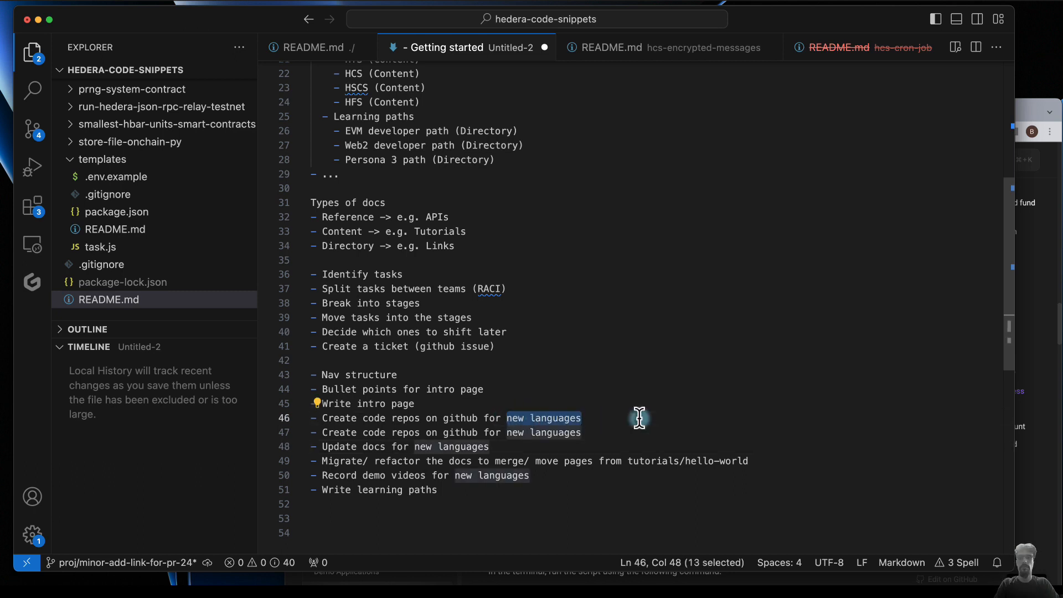
{"action": "type", "text": "Java"}
{"action": "left_click_drag", "start_coordinate": [507, 432], "coordinate": [646, 432]}
{"action": "type", "text": "Golang"}
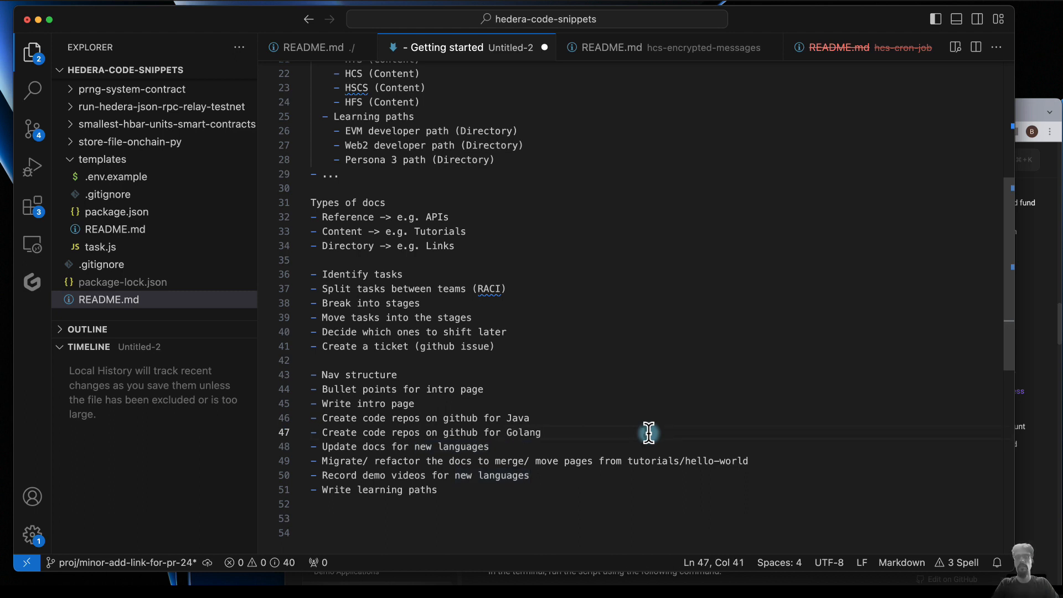
{"action": "key", "text": "shift+alt+Down"}
{"action": "double_click", "coordinate": [524, 446]}
{"action": "type", "text": "Swift"}
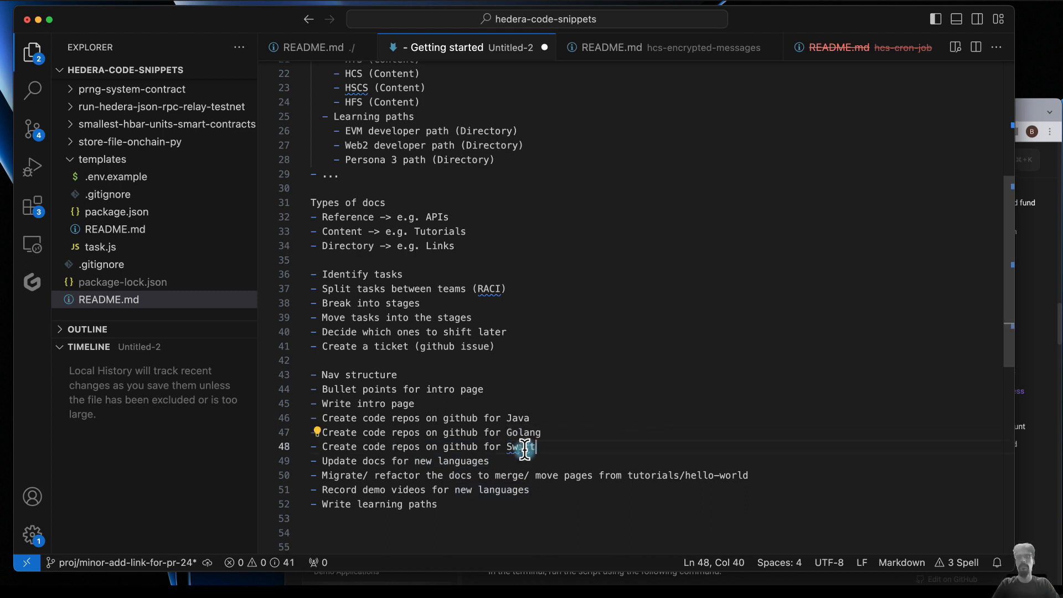
{"action": "left_click", "coordinate": [497, 461]}
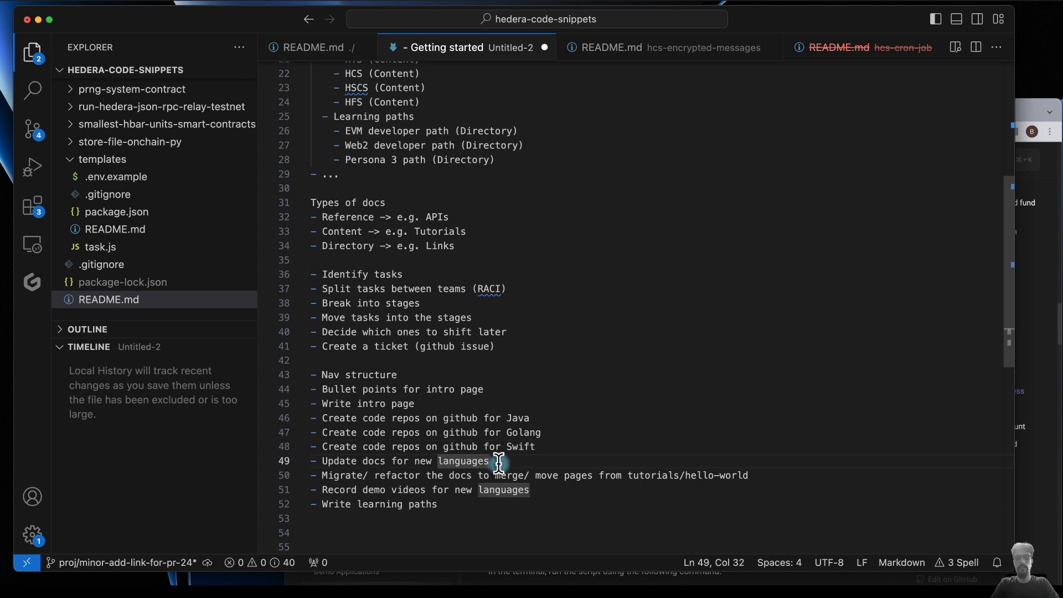
{"action": "key", "text": "super+shift+k"}
{"action": "key", "text": "shift+alt+Down"}
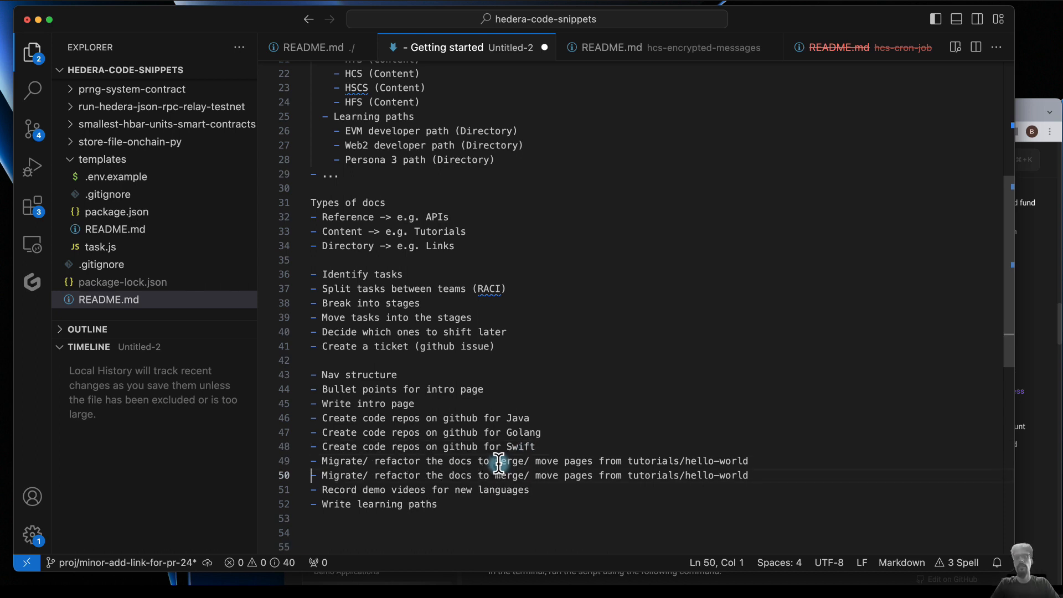
{"action": "key", "text": "super+shift+k"}
{"action": "key", "text": "super+shift+k"}
{"action": "key", "text": "super+z"}
{"action": "key", "text": "super+z"}
{"action": "key", "text": "super+z"}
{"action": "key", "text": "super+z"}
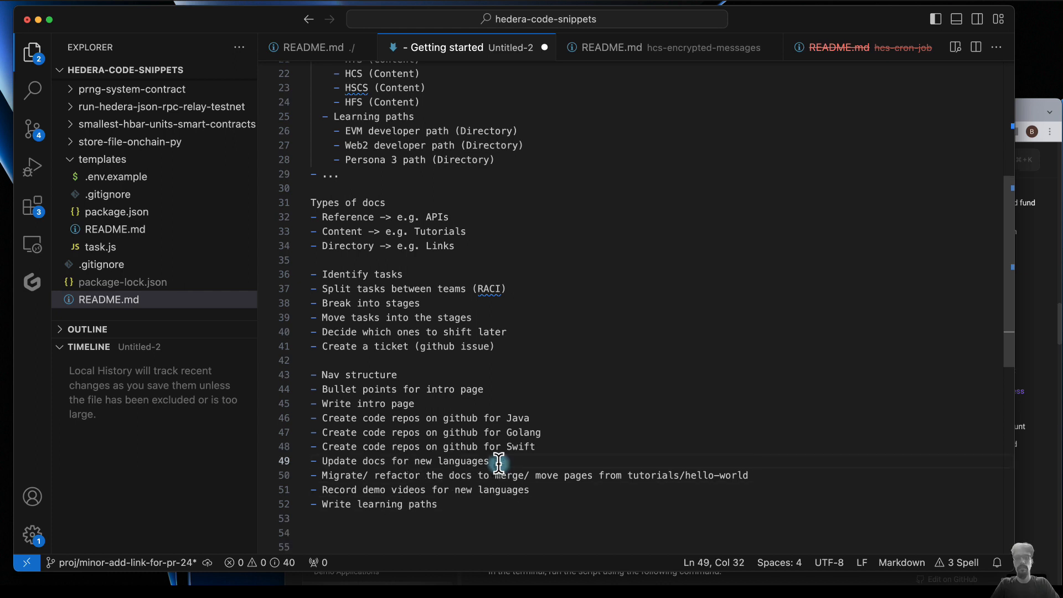
- Replace the "Update docs for new languages" bullet with three bullets, one each for Java, Golang and Swift
{"action": "key", "text": "shift+alt+Down"}
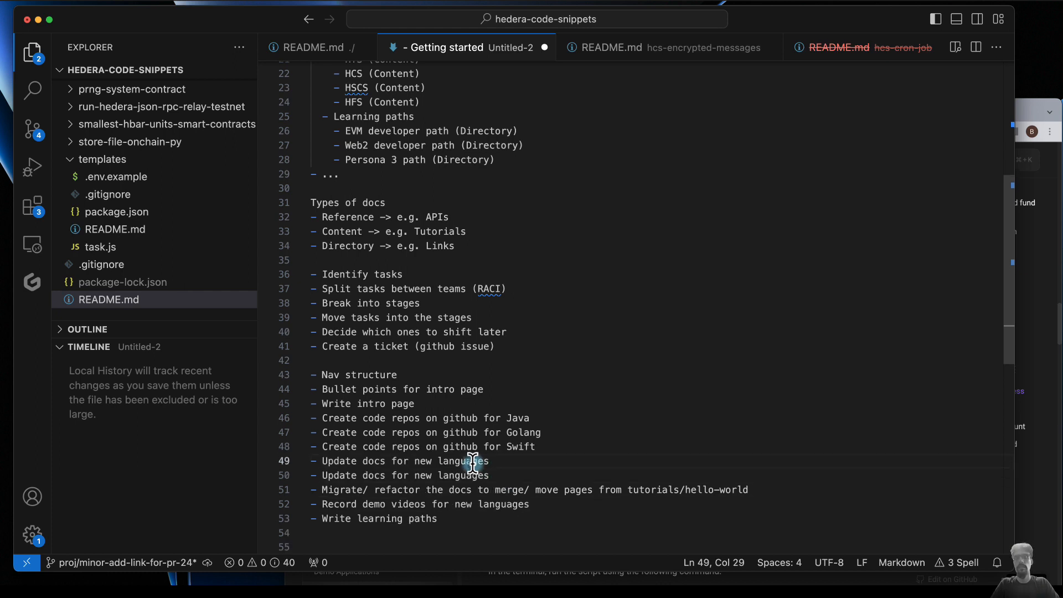
{"action": "double_click", "coordinate": [473, 464]}
{"action": "left_click_drag", "start_coordinate": [414, 464], "coordinate": [564, 458]}
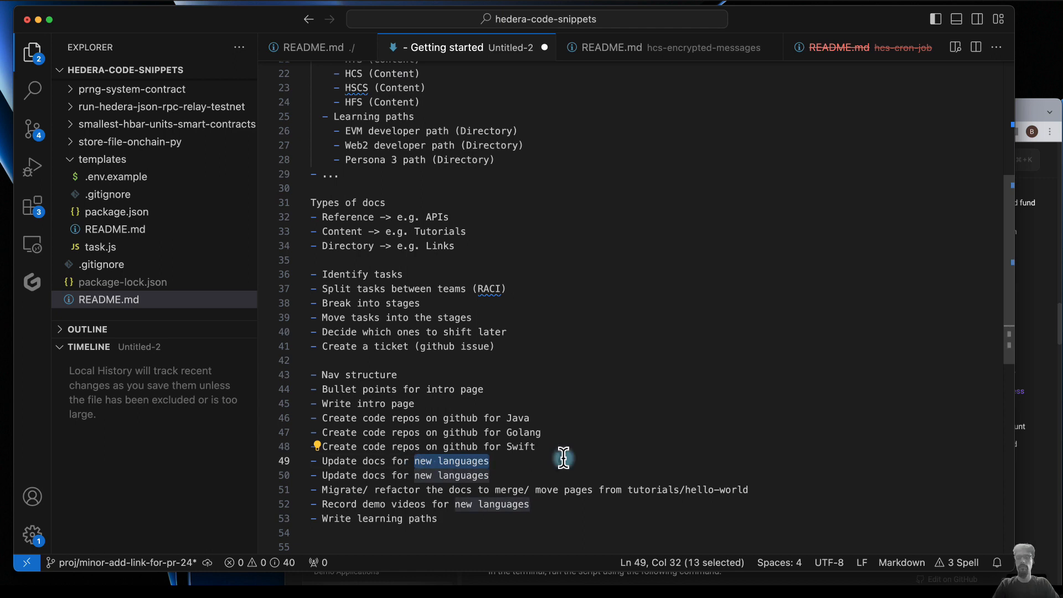
{"action": "key", "text": "BackSpace"}
{"action": "type", "text": "Java"}
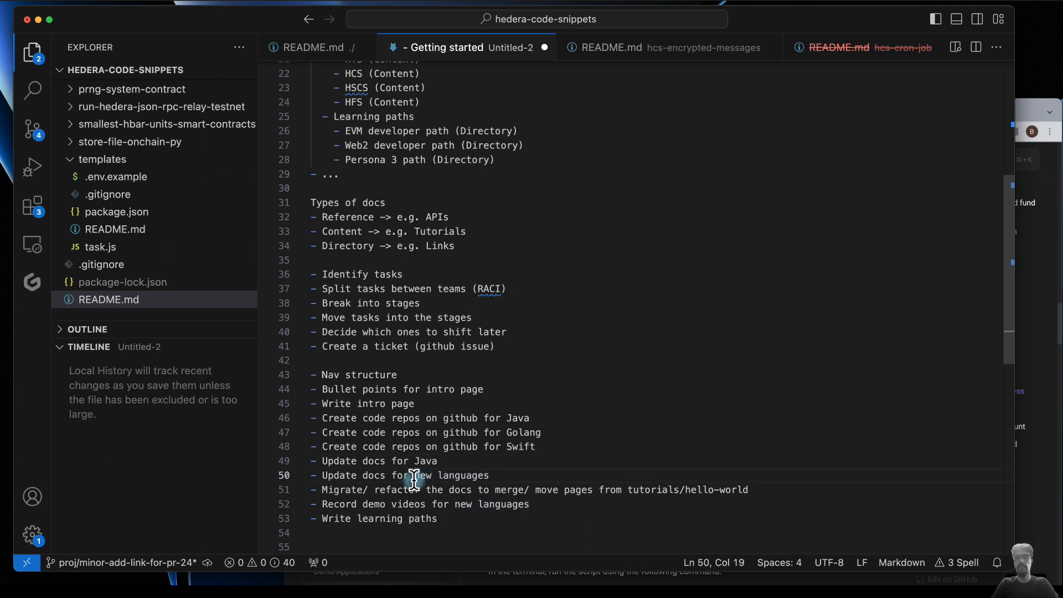
{"action": "left_click_drag", "start_coordinate": [414, 477], "coordinate": [536, 478]}
{"action": "type", "text": "Golang"}
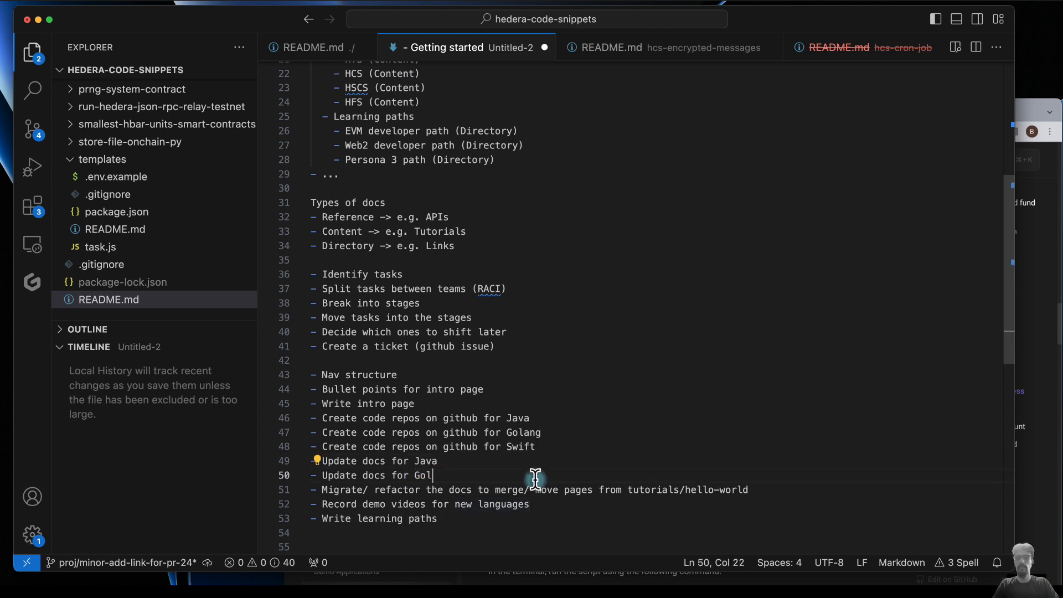
{"action": "key", "text": "Return"}
{"action": "type", "text": "- Update docs for new languages"}
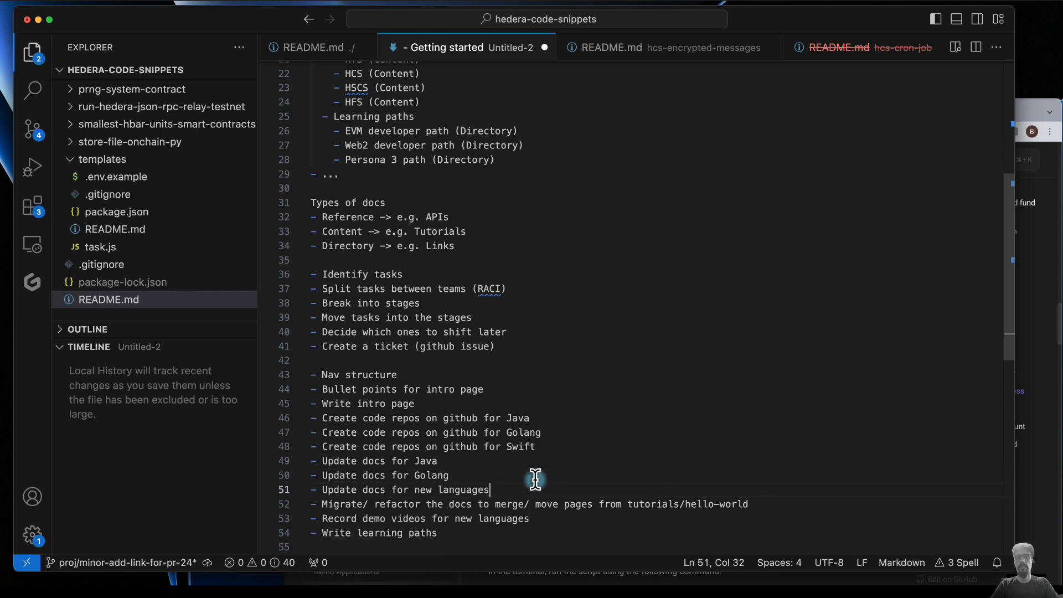
{"action": "left_click", "coordinate": [414, 489], "text": "shift"}
{"action": "type", "text": "S"}
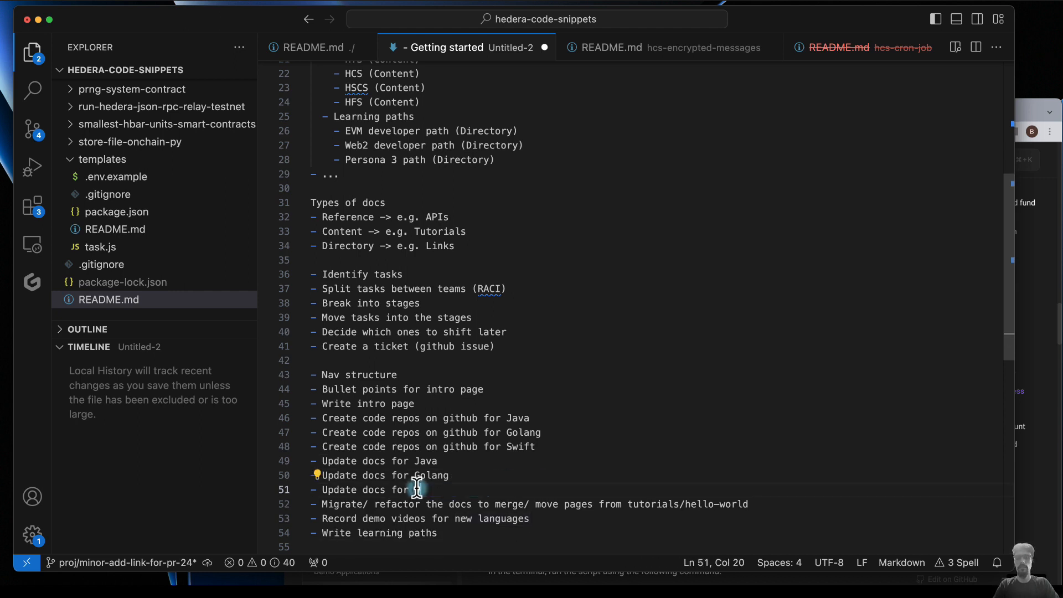
{"action": "type", "text": "wift"}
- Duplicate the "Record demo videos for new languages" bullet so that the list holds three copies in a row
{"action": "scroll", "coordinate": [465, 490], "scroll_direction": "down", "scroll_amount": 3}
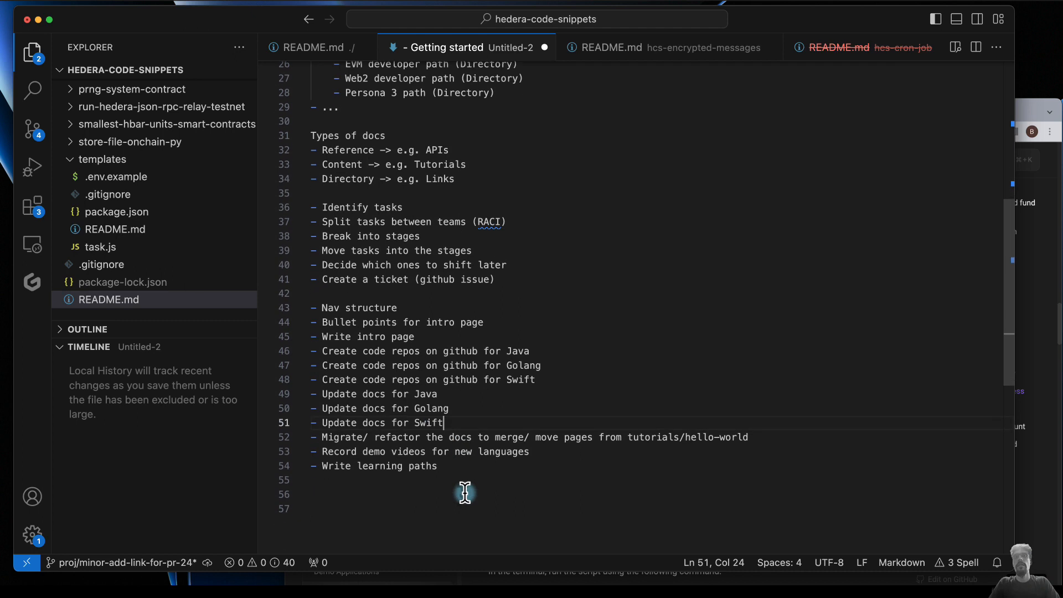
{"action": "left_click", "coordinate": [506, 447]}
{"action": "key", "text": "super+x"}
{"action": "key", "text": "super+v"}
{"action": "key", "text": "super+v"}
{"action": "key", "text": "super+v"}
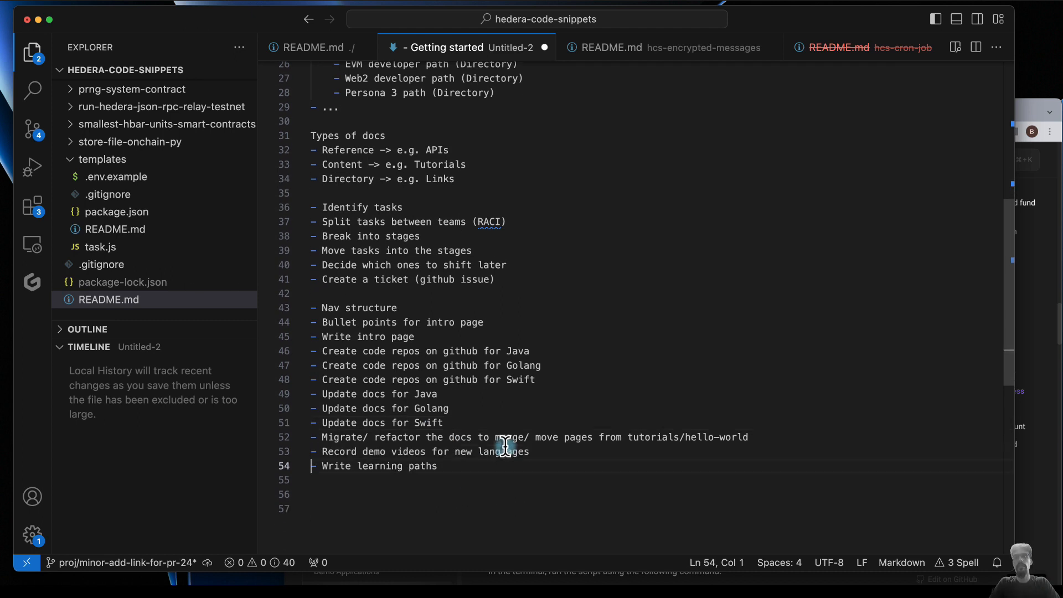
{"action": "double_click", "coordinate": [422, 394]}
{"action": "key", "text": "BackSpace"}
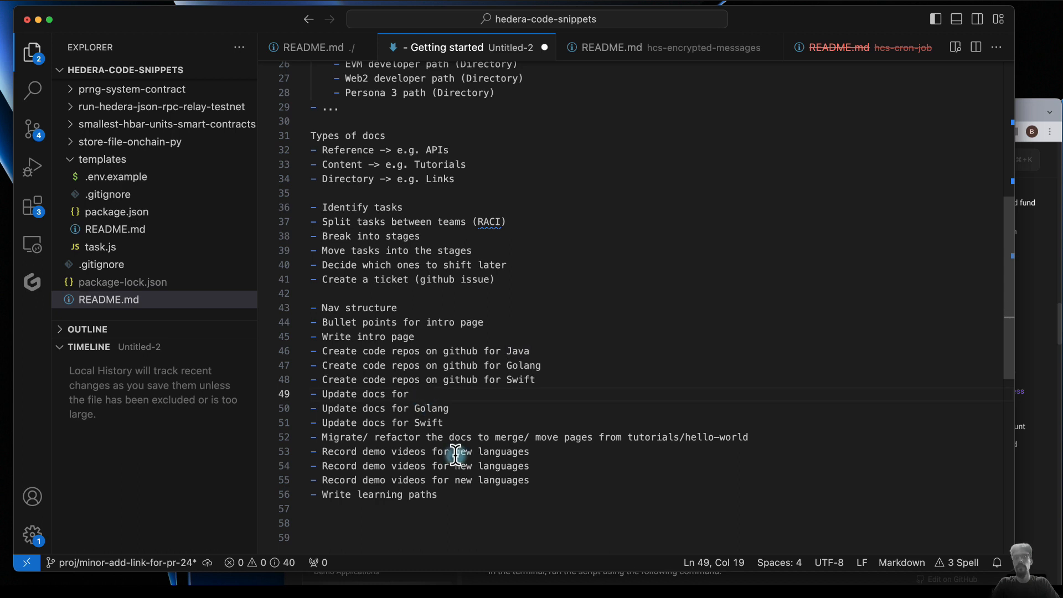
{"action": "left_click_drag", "start_coordinate": [455, 452], "coordinate": [547, 453]}
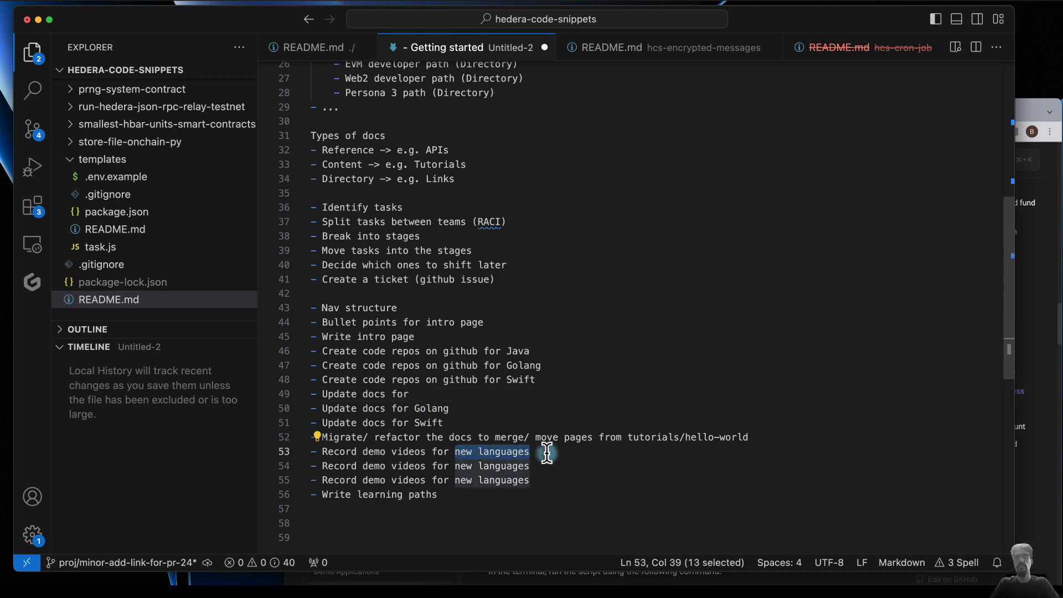
{"action": "key", "text": "super+z"}
- Replace "new languages" in the three "Record demo videos" bullets with Java, Golang and Swift respectively
{"action": "left_click_drag", "start_coordinate": [455, 452], "coordinate": [566, 453]}
{"action": "type", "text": "Java"}
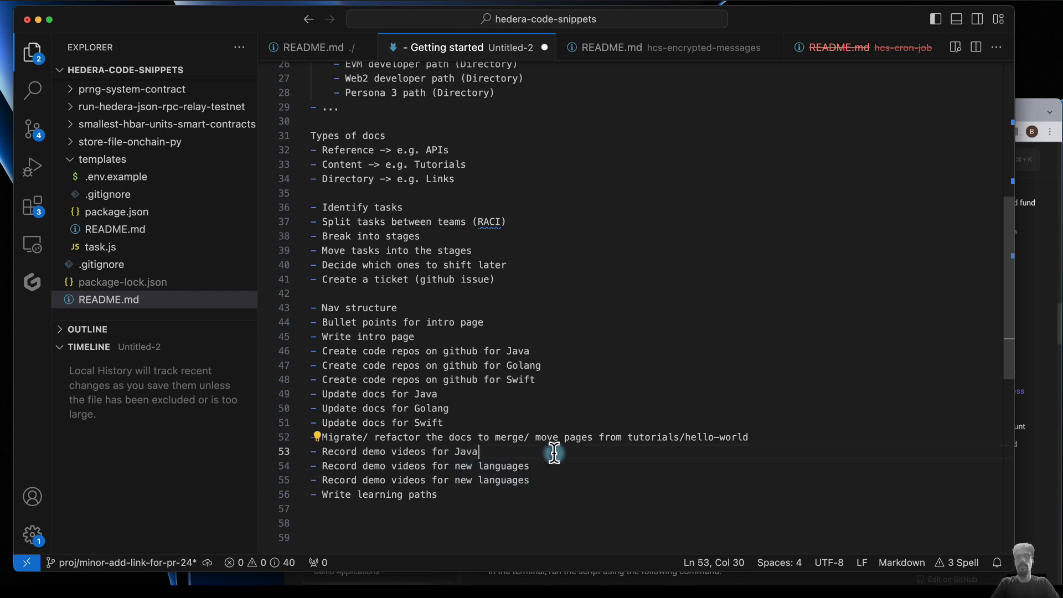
{"action": "left_click_drag", "start_coordinate": [456, 466], "coordinate": [568, 468]}
{"action": "type", "text": "Golang"}
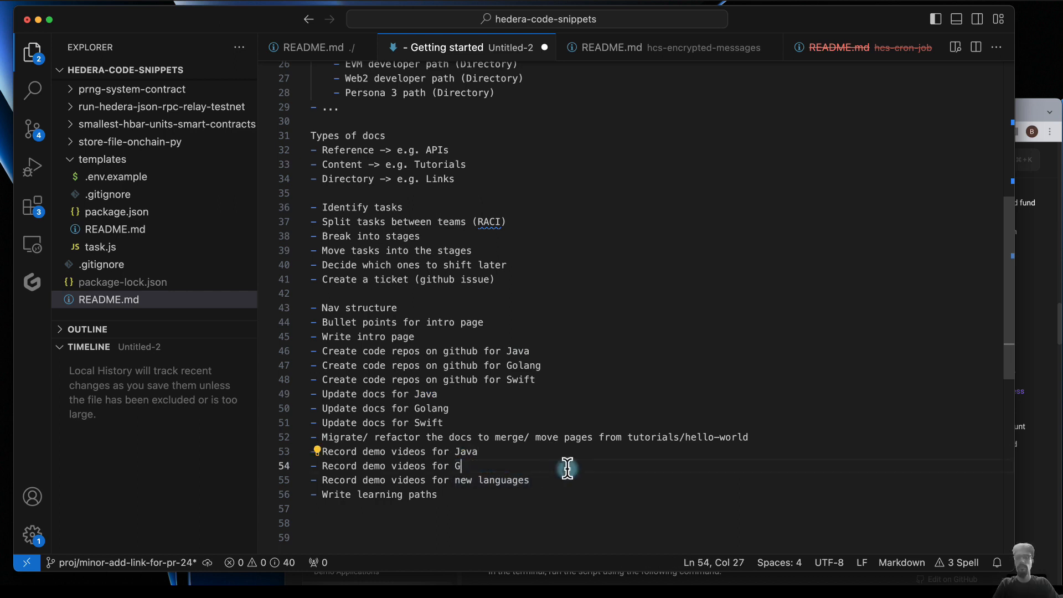
{"action": "left_click", "coordinate": [454, 481]}
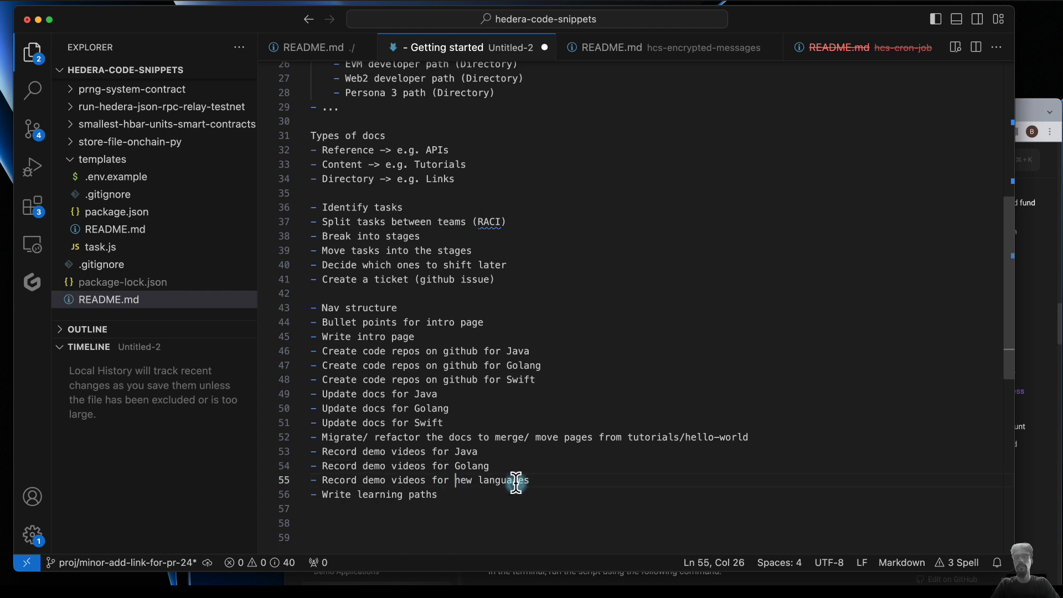
{"action": "left_click_drag", "start_coordinate": [454, 481], "coordinate": [588, 483]}
{"action": "type", "text": "Swift"}
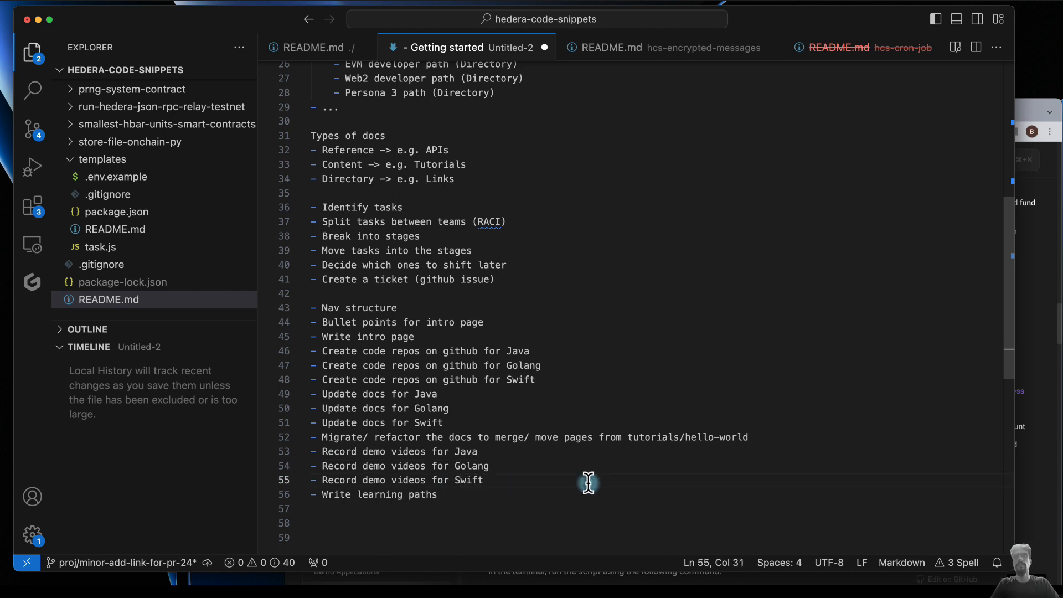
- Switch to the Hedera docs in the browser and check the "Create an Account" page for the programming languages offered in its code samples
{"action": "left_click", "coordinate": [447, 495]}
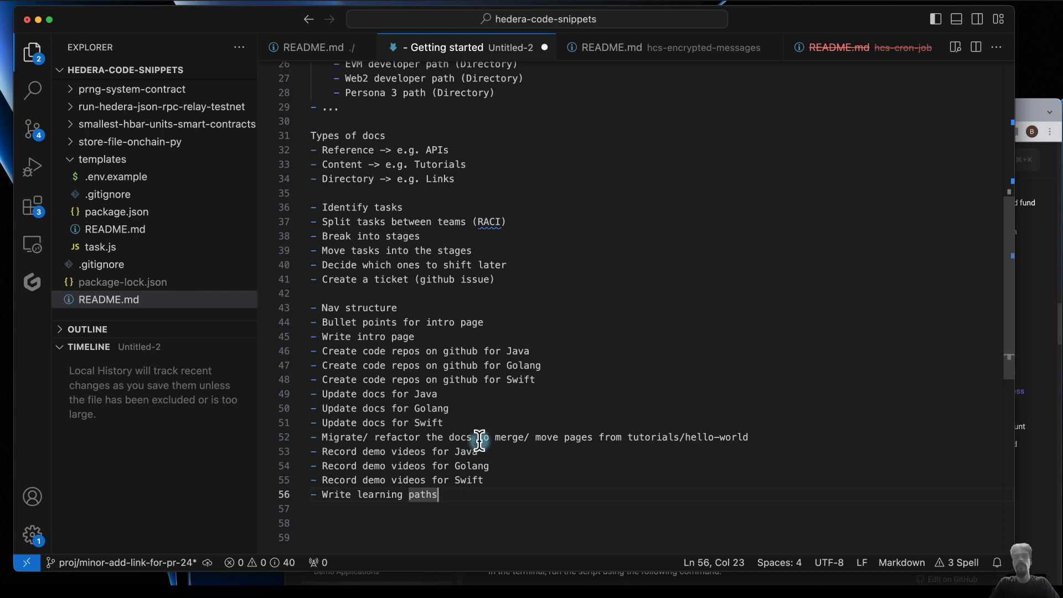
{"action": "left_click", "coordinate": [544, 380]}
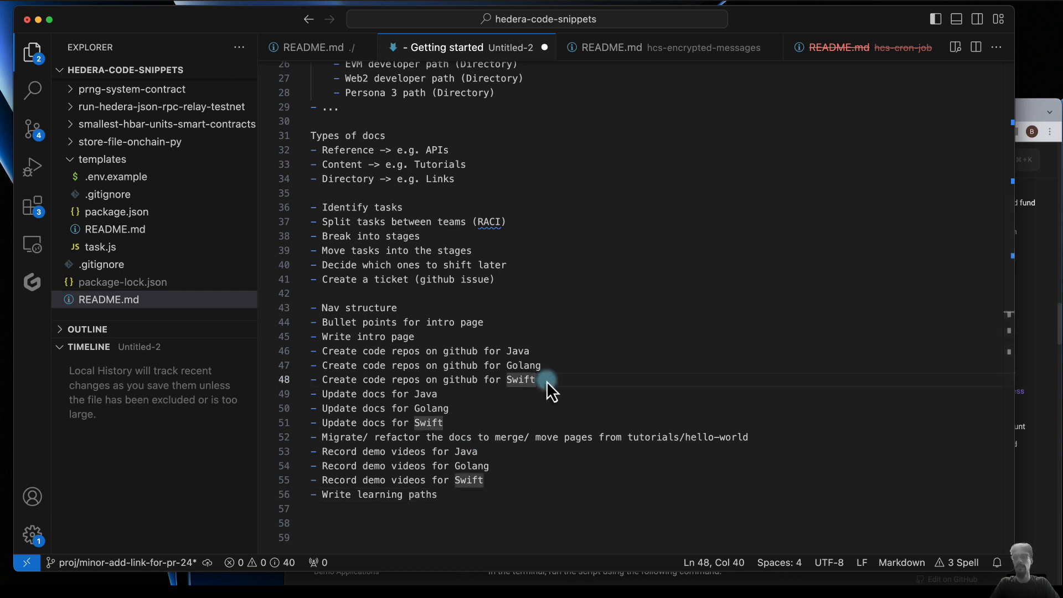
{"action": "left_click", "coordinate": [1029, 120]}
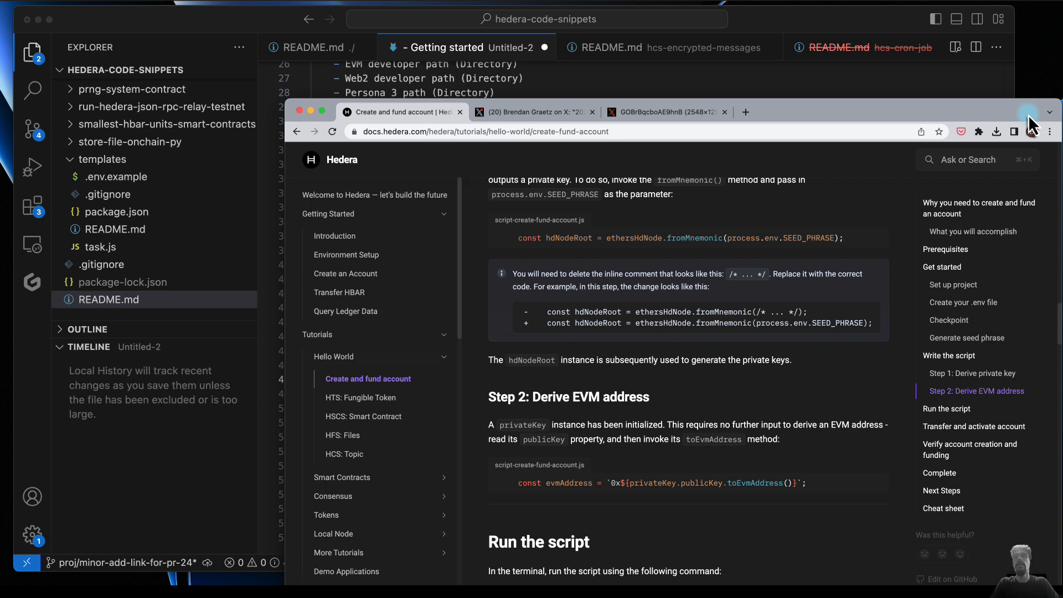
{"action": "left_click", "coordinate": [354, 274]}
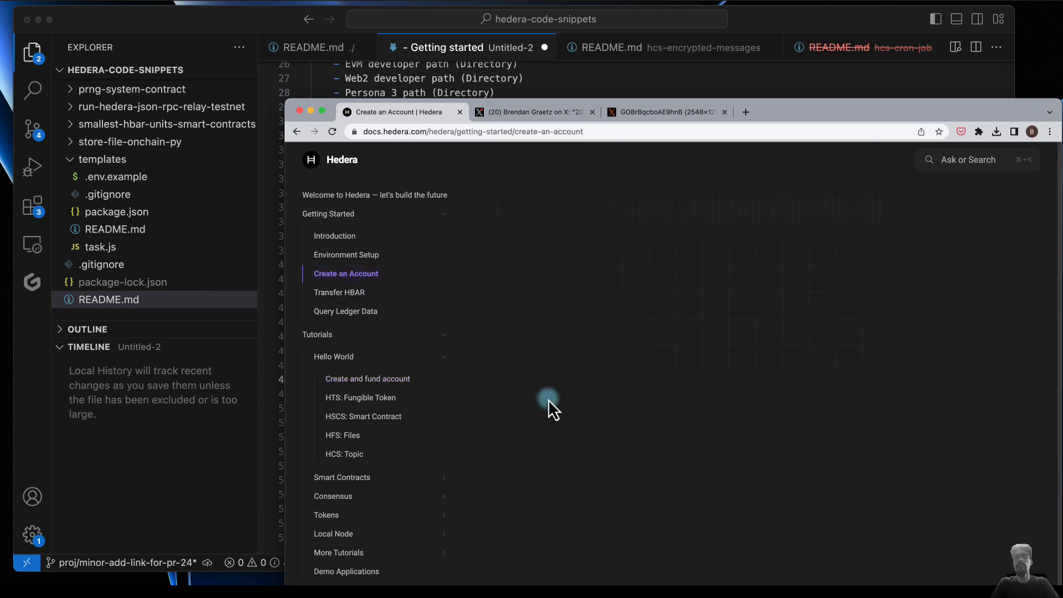
{"action": "scroll", "coordinate": [550, 405], "scroll_direction": "down", "scroll_amount": 5}
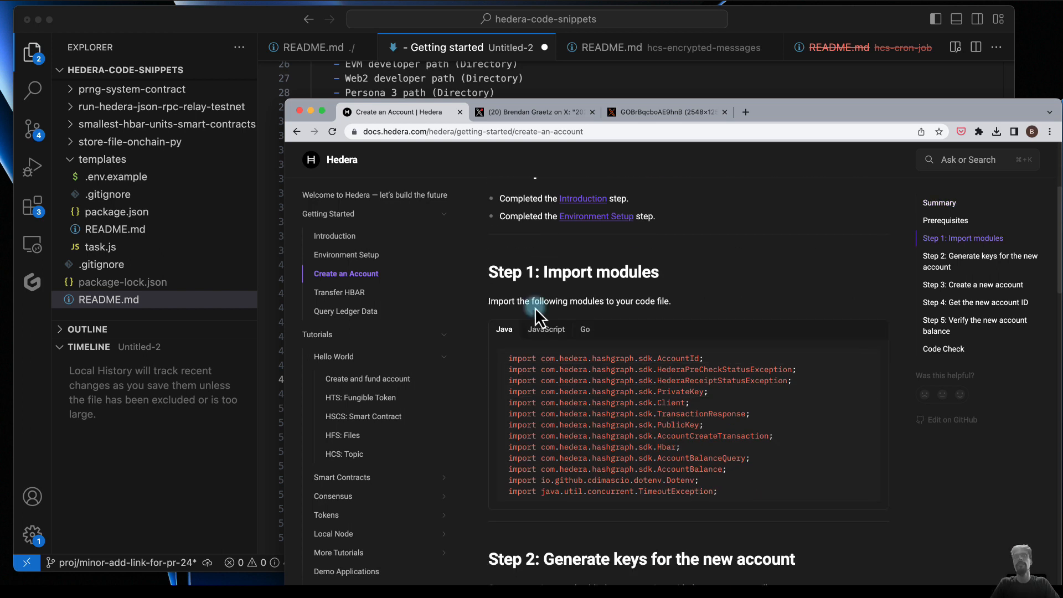
- Return to VS Code and move the "Record demo videos for Swift" bullet below the task list, separated by blank lines
{"action": "left_click", "coordinate": [497, 48]}
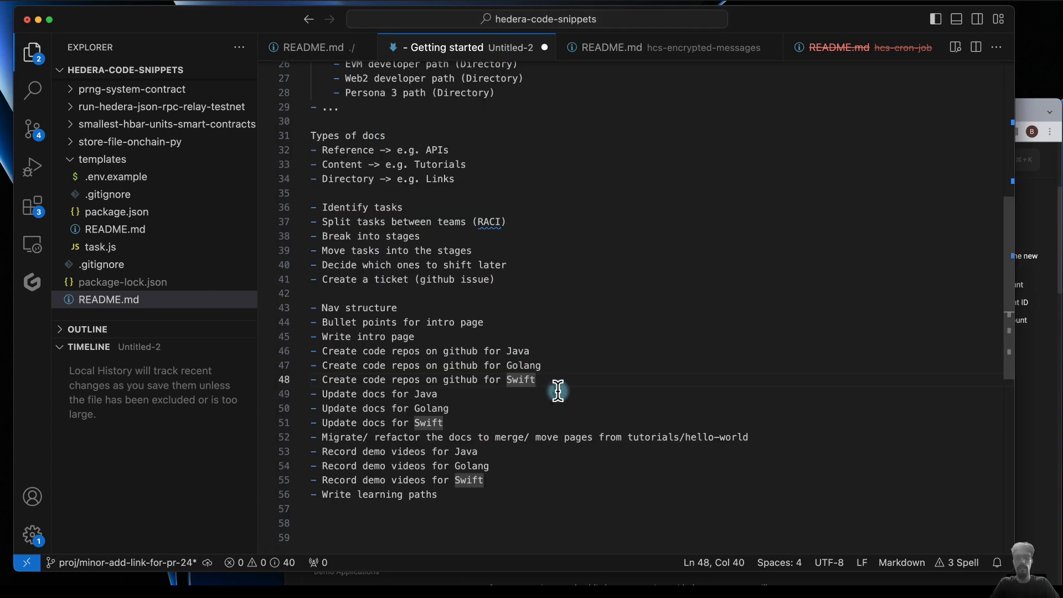
{"action": "left_click", "coordinate": [498, 480]}
{"action": "key", "text": "super+shift+k"}
{"action": "left_click", "coordinate": [436, 518]}
{"action": "type", "text": "- Record demo videos for Swift"}
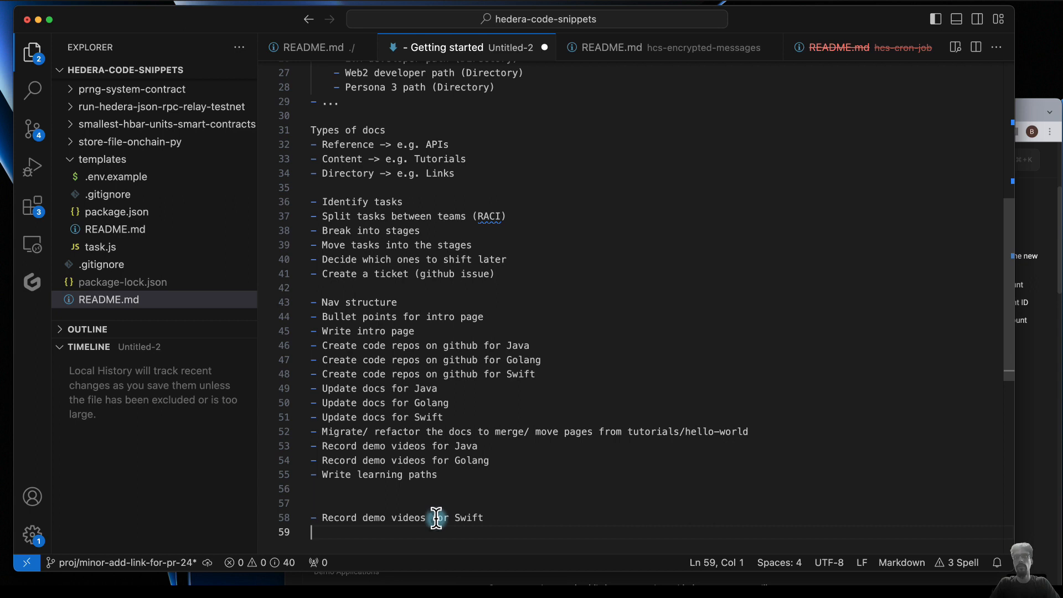
- Move the "Update docs for Swift" bullet directly above "Record demo videos for Swift", leaving no blank line between them
{"action": "left_click", "coordinate": [464, 416]}
{"action": "key", "text": "super+shift+k"}
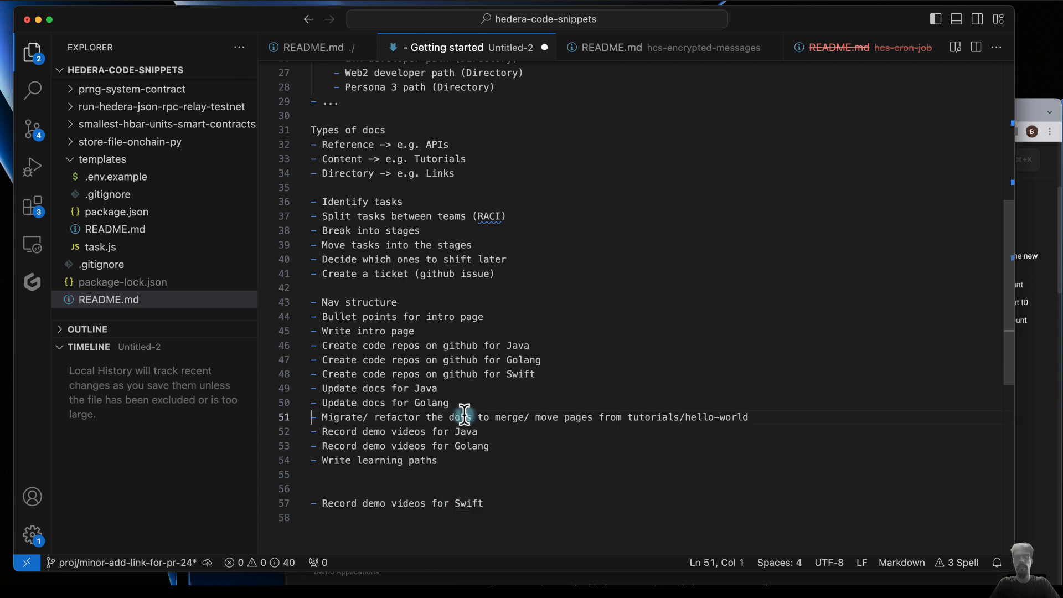
{"action": "left_click", "coordinate": [367, 490]}
{"action": "type", "text": "- Update docs for Swift"}
{"action": "key", "text": "BackSpace"}
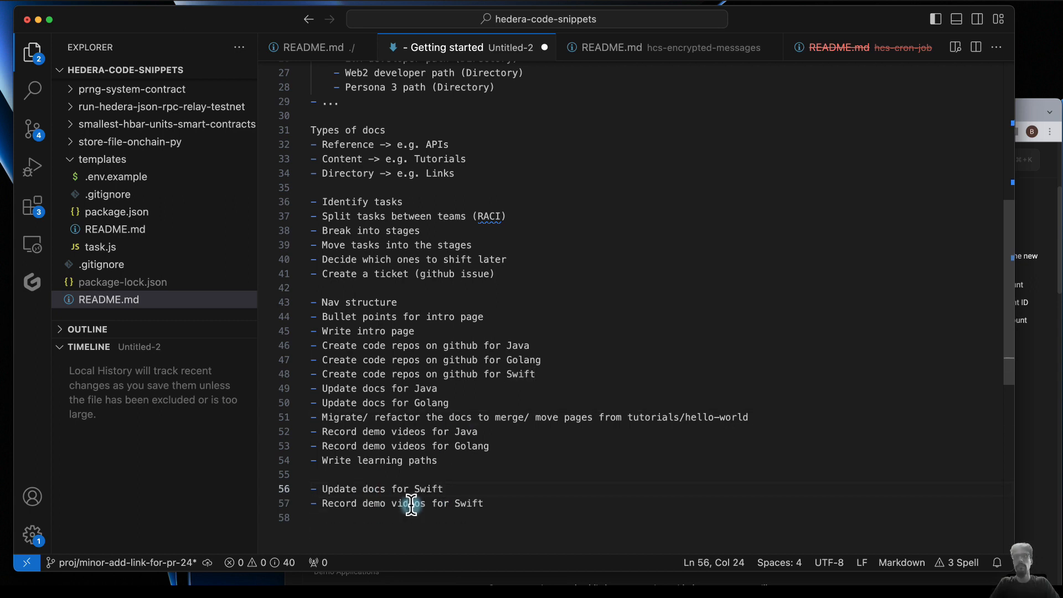
- Move the "Create code repos on github for Swift" bullet down to the line directly below "Write learning paths"
{"action": "left_click", "coordinate": [541, 383]}
{"action": "left_click", "coordinate": [541, 372]}
{"action": "key", "text": "super+shift+k"}
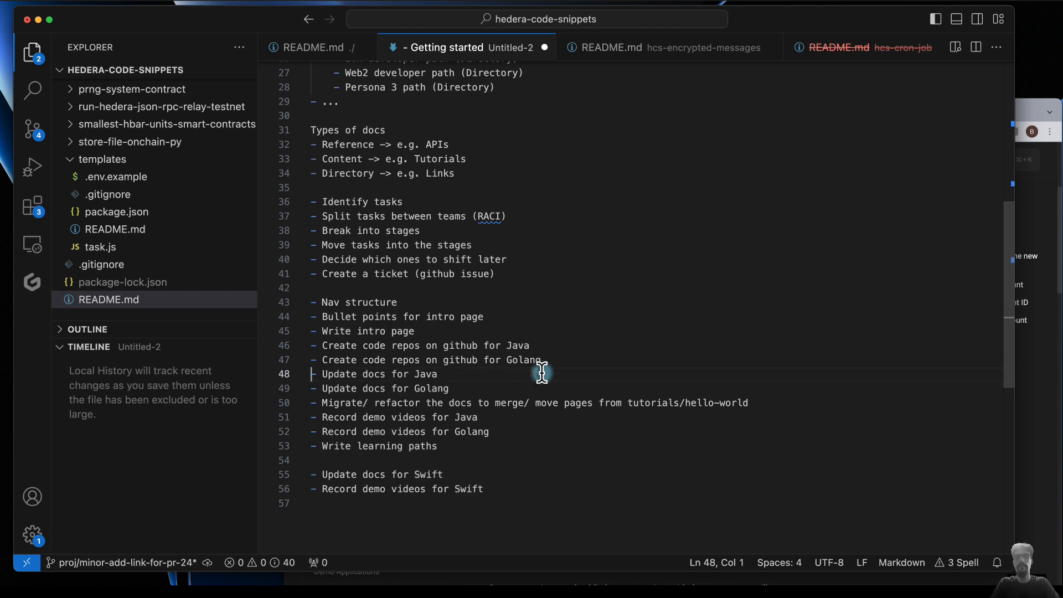
{"action": "left_click", "coordinate": [382, 463]}
{"action": "type", "text": "- Create code repos on github for Swift"}
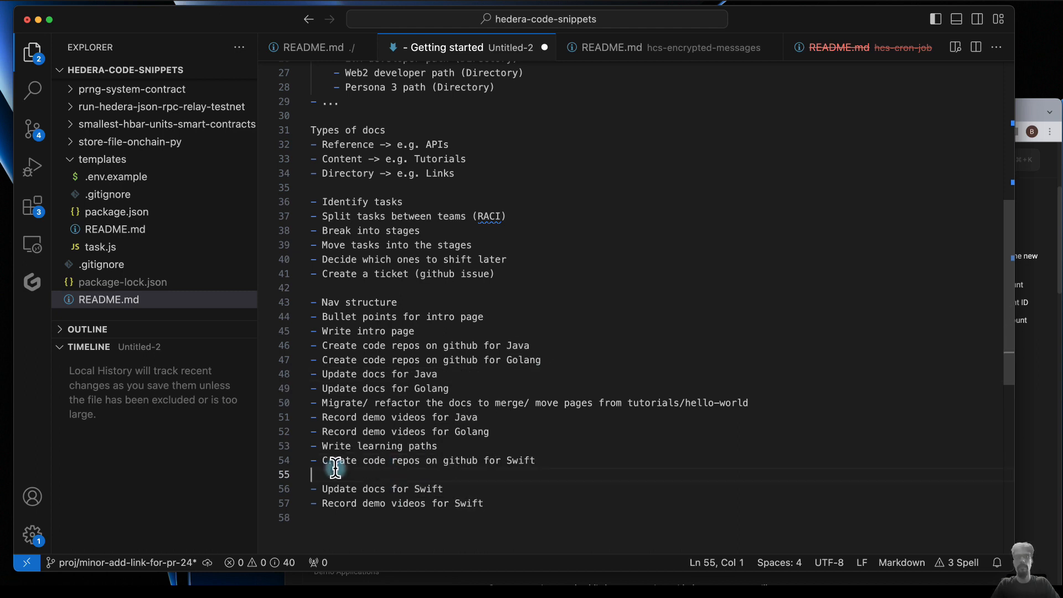
- Remove the blank line above "Update docs for Swift" and add a "Stage 1:" heading with blank lines around it above the "Nav structure" bullet
{"action": "key", "text": "BackSpace"}
{"action": "left_click", "coordinate": [441, 449]}
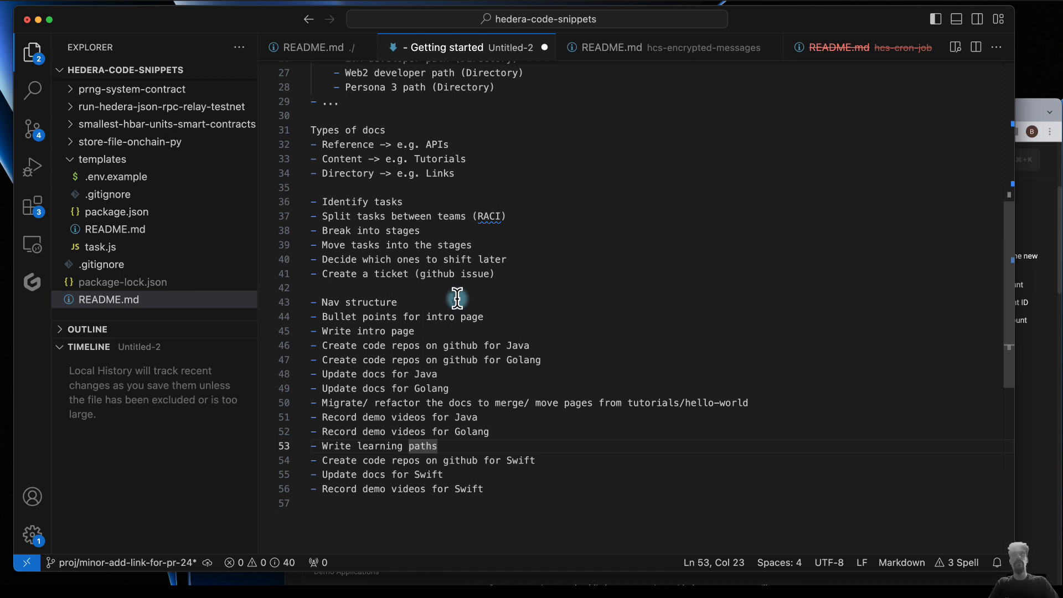
{"action": "left_click", "coordinate": [386, 289]}
{"action": "key", "text": "Return"}
{"action": "key", "text": "Return"}
{"action": "key", "text": "Up"}
{"action": "type", "text": "Stage 1:"}
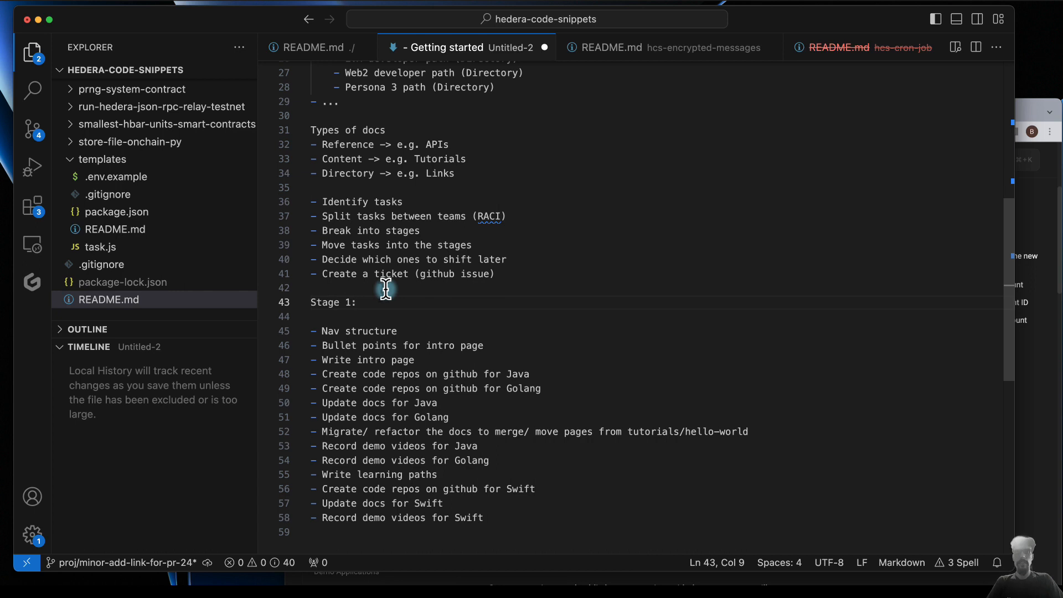
- Prefix the "Nav structure", "Bullet points for intro page" and "Write intro page" bullets with "Docs: "
{"action": "left_click", "coordinate": [323, 333]}
{"action": "type", "text": "Docs:"}
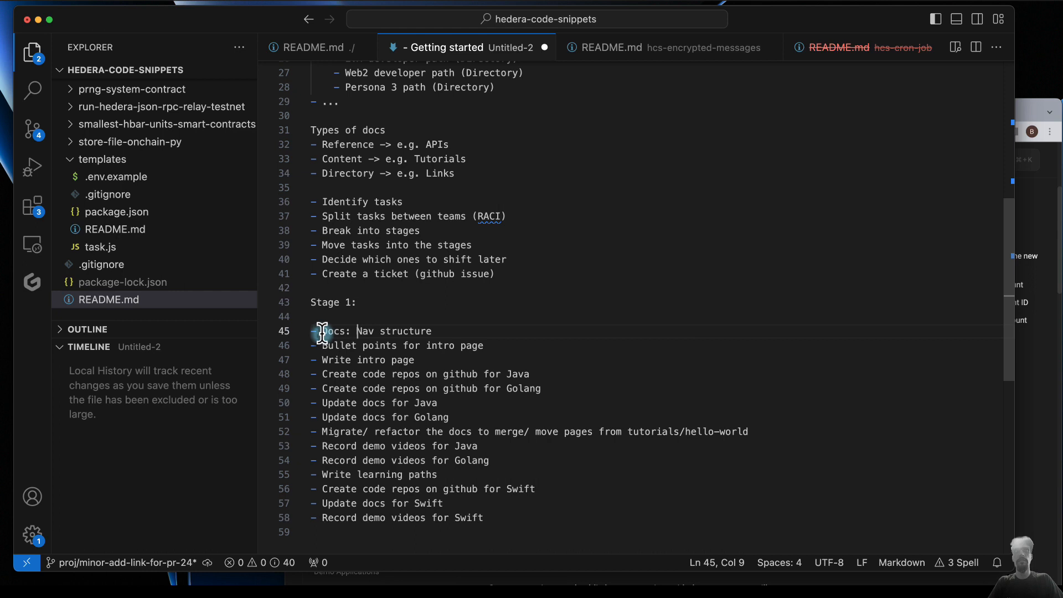
{"action": "left_click", "coordinate": [322, 345]}
{"action": "type", "text": "Docs:"}
{"action": "left_click", "coordinate": [321, 362]}
{"action": "type", "text": "Docs:"}
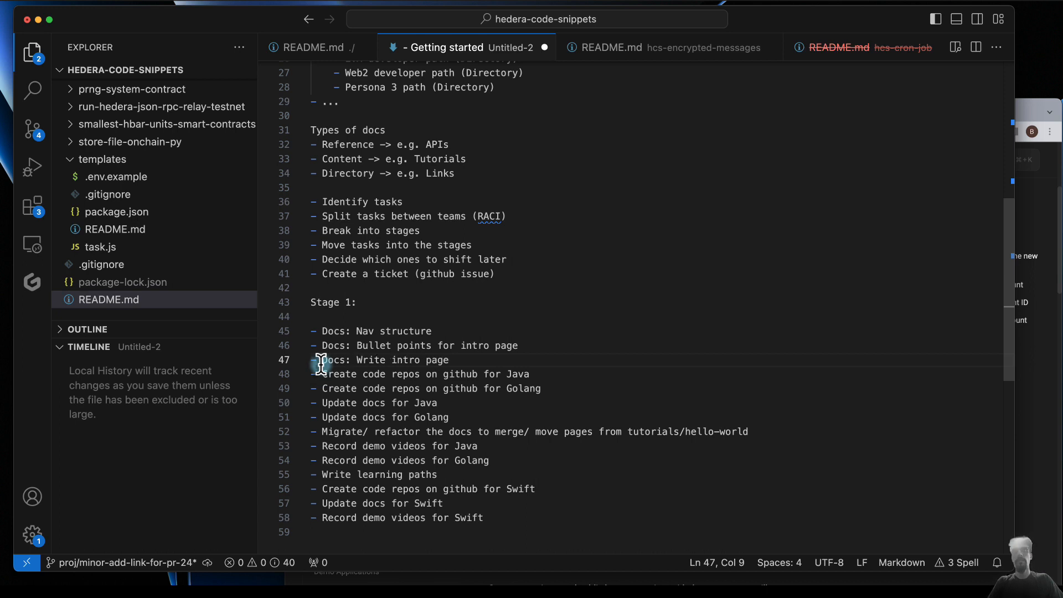
- Change the team prefix of the "Bullet points for intro page" bullet to "DevRel"
{"action": "double_click", "coordinate": [332, 346]}
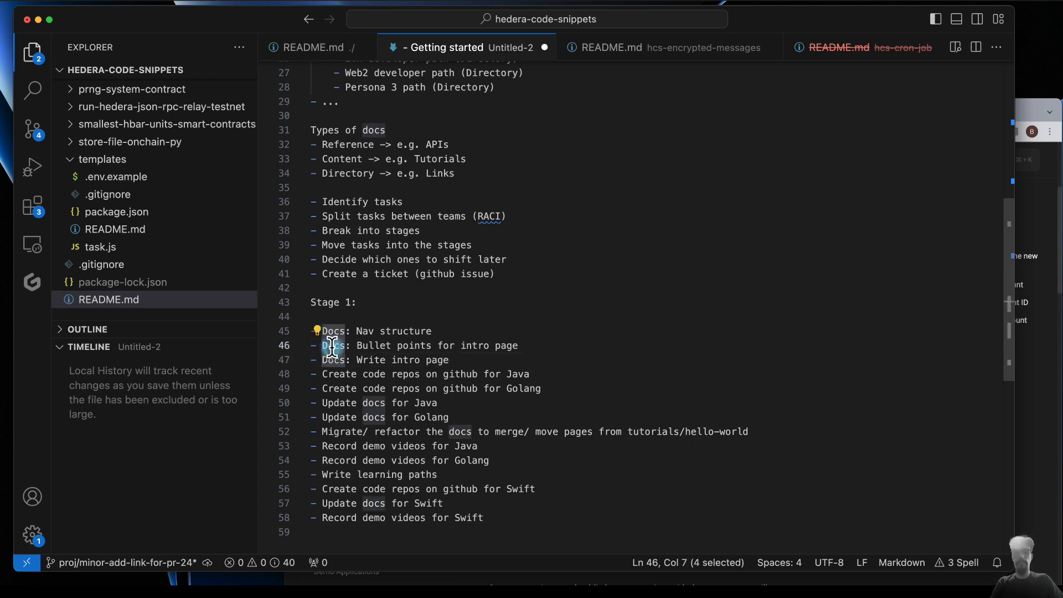
{"action": "type", "text": "Devrel"}
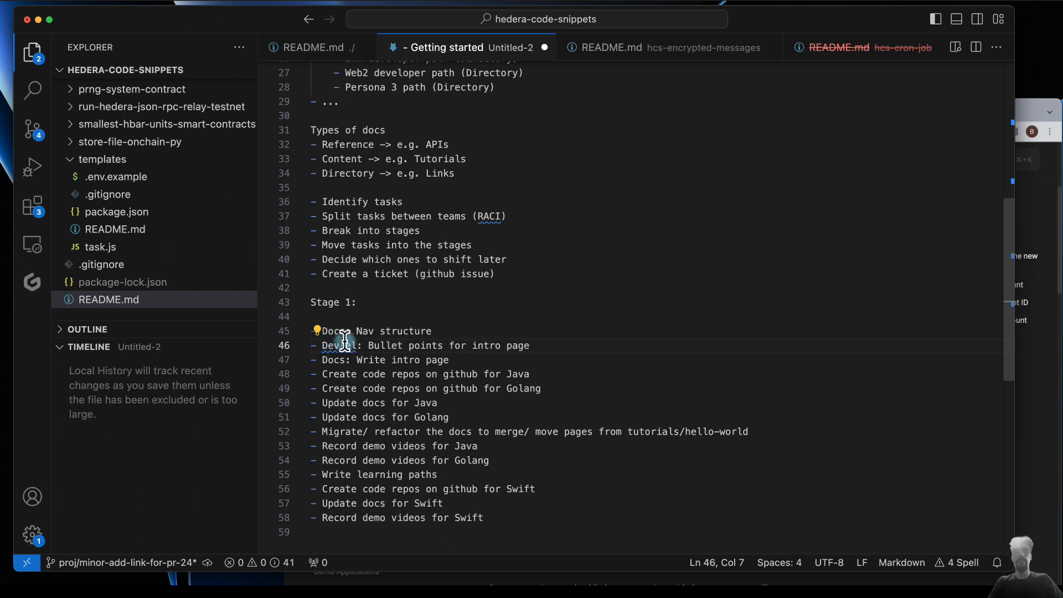
{"action": "left_click", "coordinate": [361, 373]}
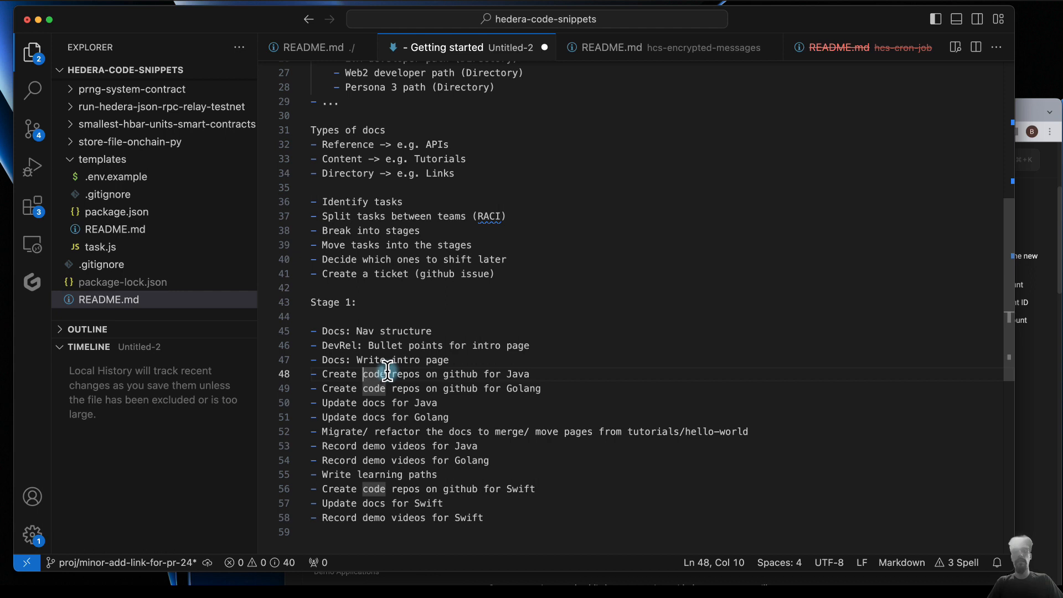
{"action": "left_click", "coordinate": [451, 362]}
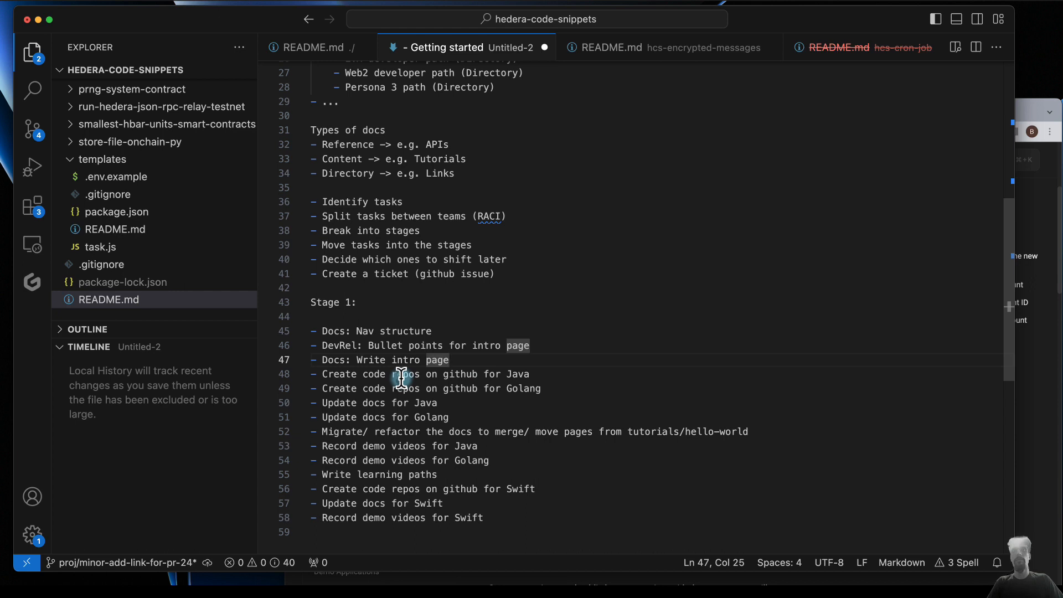
- Insert a blank line below the Golang code repos bullet and append "5x" to both the Java and Golang code repos bullets
{"action": "left_click", "coordinate": [557, 389]}
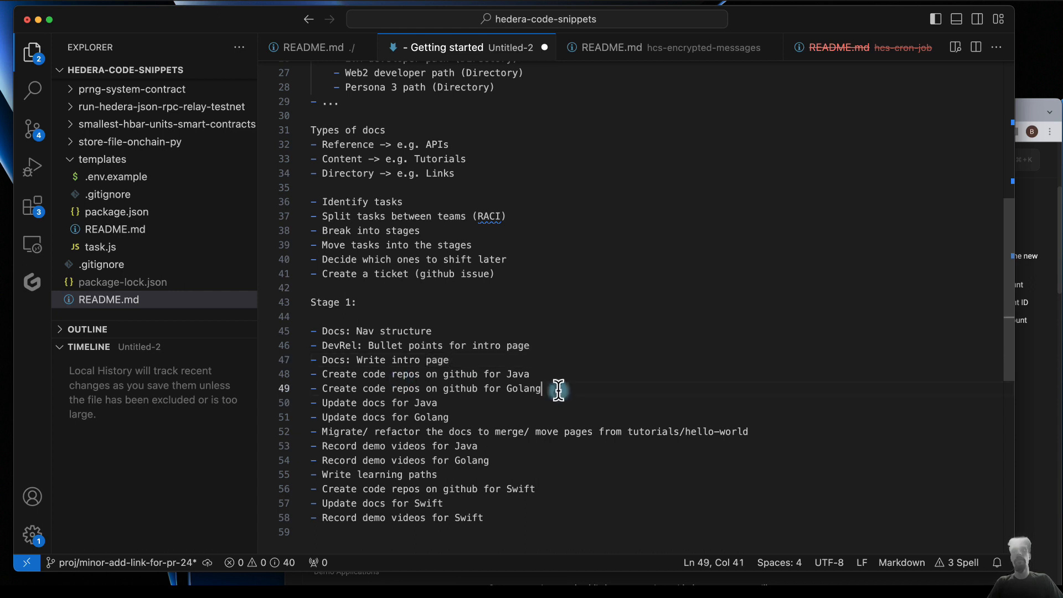
{"action": "key", "text": "Return"}
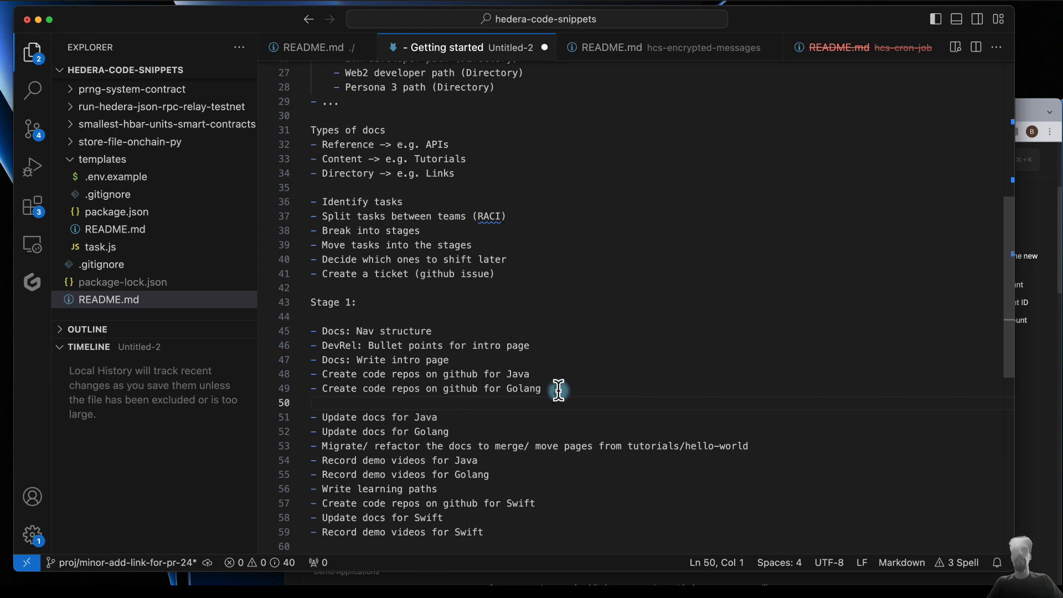
{"action": "left_click", "coordinate": [571, 376]}
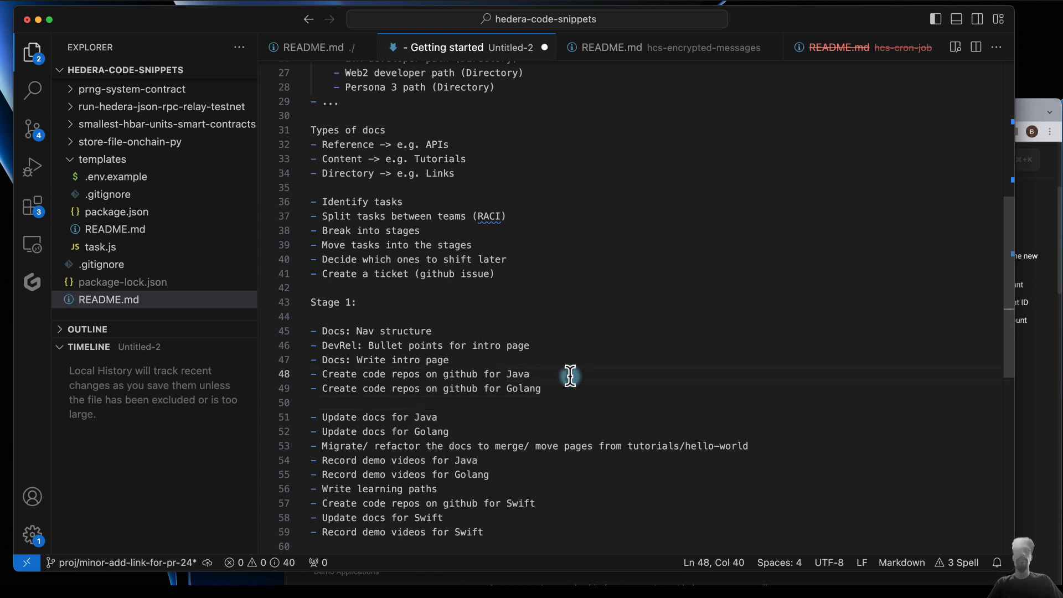
{"action": "type", "text": "5x"}
{"action": "left_click_drag", "start_coordinate": [570, 376], "coordinate": [532, 375]}
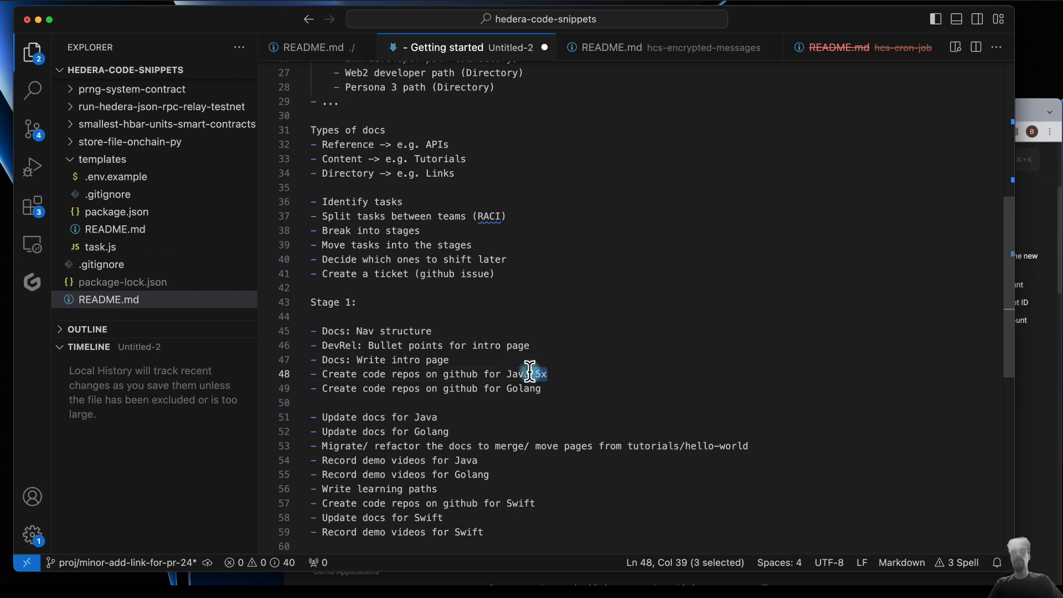
{"action": "key", "text": "BackSpace"}
{"action": "type", "text": "5x"}
{"action": "left_click", "coordinate": [556, 390]}
{"action": "type", "text": "5x"}
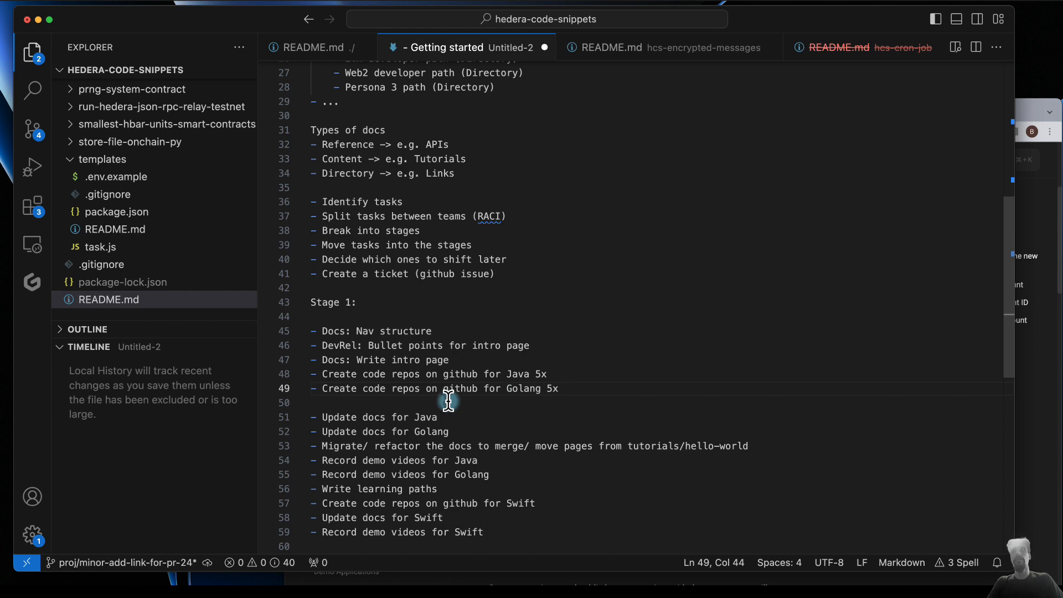
- Add a "Stage 2:" heading with blank lines around it above the "Update docs for Java" bullet
{"action": "scroll", "coordinate": [422, 418], "scroll_direction": "down", "scroll_amount": 3}
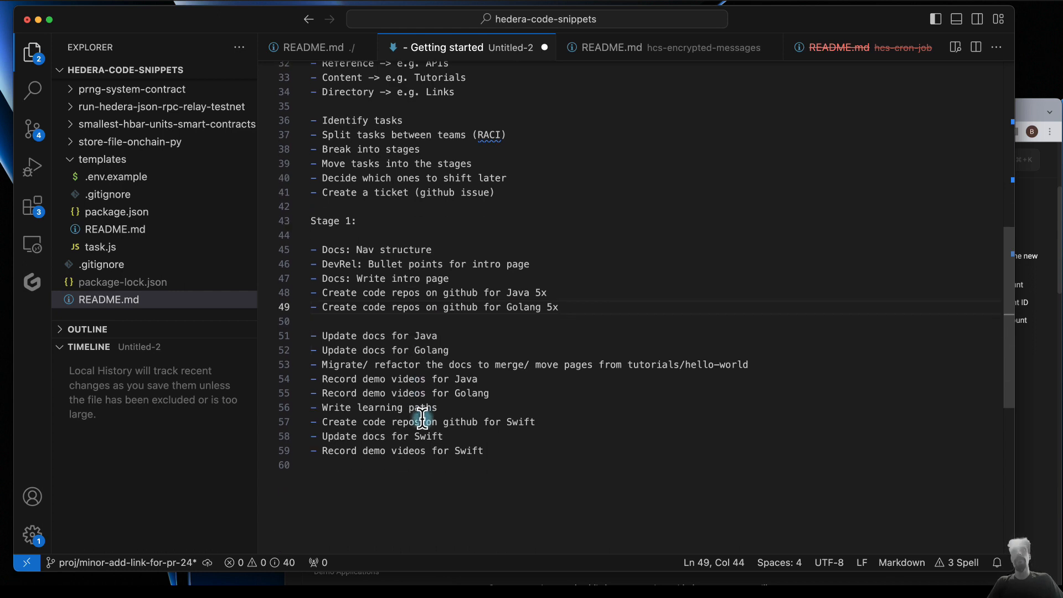
{"action": "left_click", "coordinate": [457, 317]}
{"action": "key", "text": "Return"}
{"action": "key", "text": "Return"}
{"action": "key", "text": "Up"}
{"action": "type", "text": "Stage 2:"}
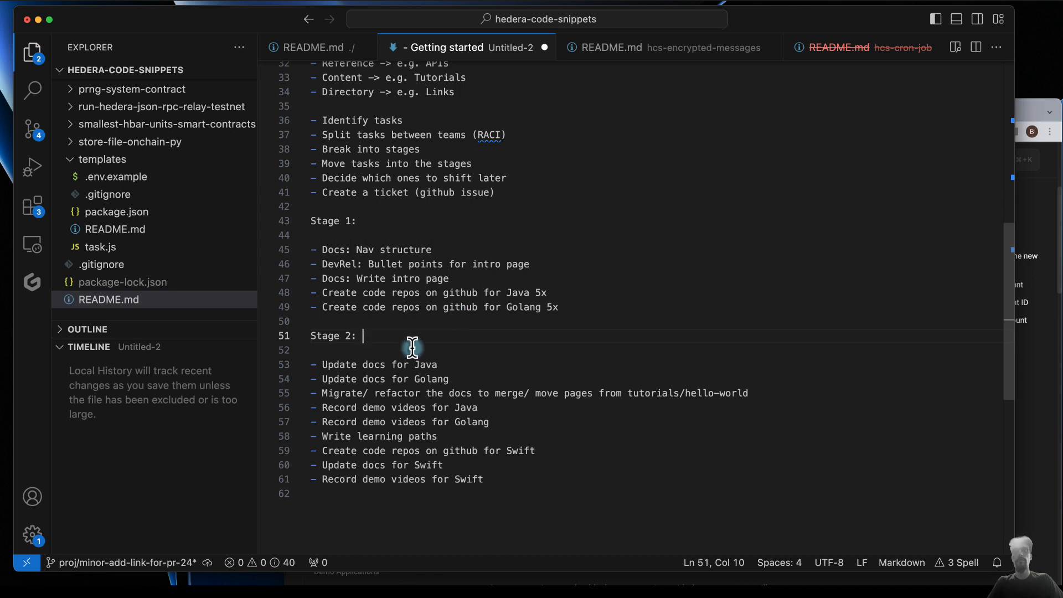
- Prefix the Java and Golang "Create code repos on github" bullets under Stage 1 with "DevRel: "
{"action": "left_click", "coordinate": [322, 364]}
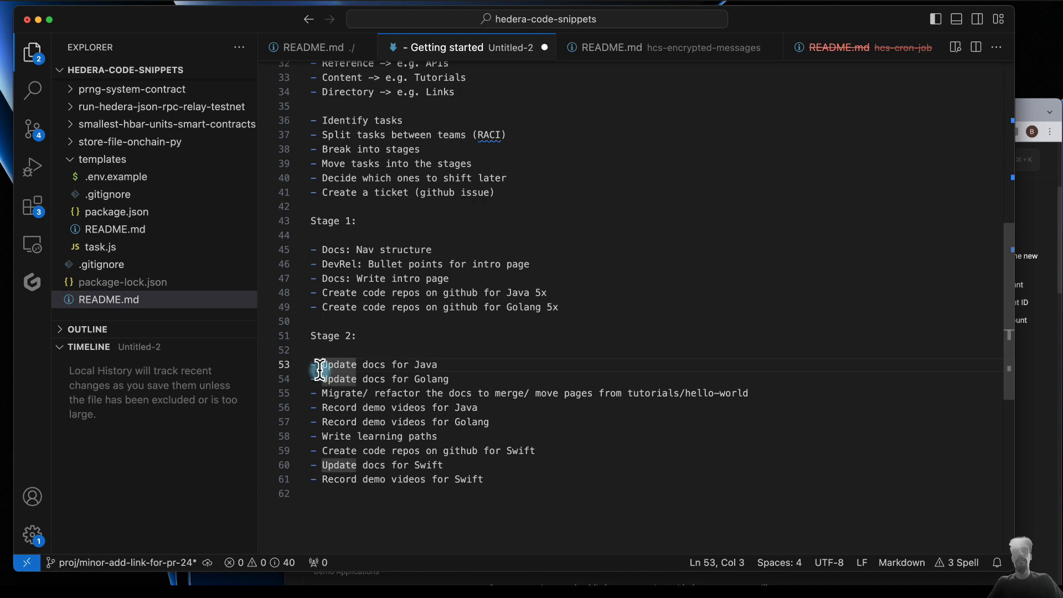
{"action": "left_click", "coordinate": [323, 293]}
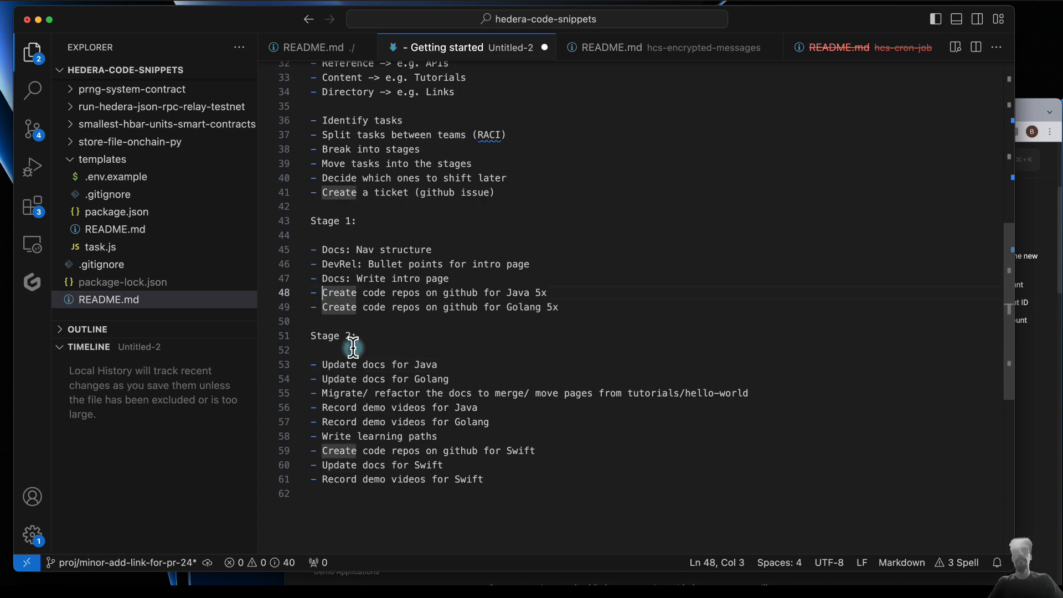
{"action": "type", "text": "DevRel:"}
{"action": "left_click", "coordinate": [322, 293], "text": "shift"}
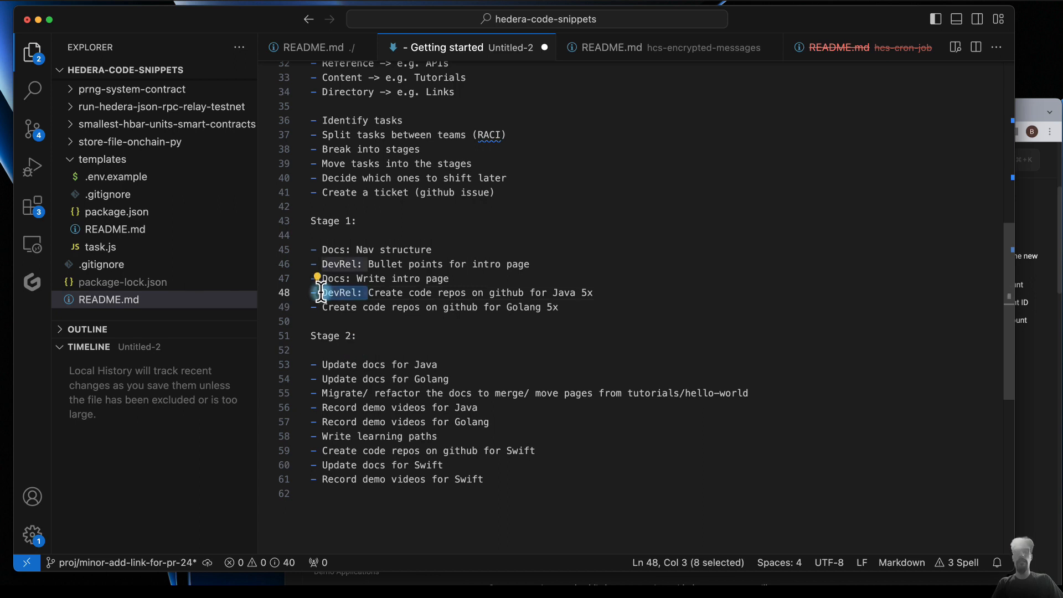
{"action": "key", "text": "ctrl+c"}
{"action": "left_click", "coordinate": [322, 307]}
{"action": "key", "text": "ctrl+v"}
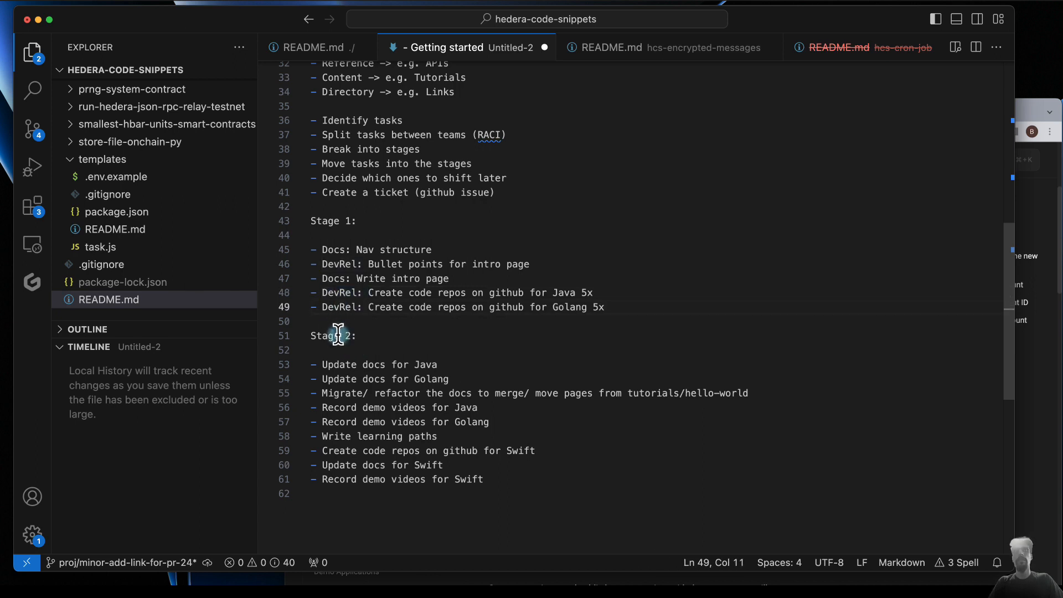
- Under Stage 2, prefix the Java and Golang "Update docs" bullets with "DevRel: " and the "Migrate/ refactor the docs" bullet with "Docs: "
{"action": "left_click", "coordinate": [323, 365]}
{"action": "key", "text": "ctrl+v"}
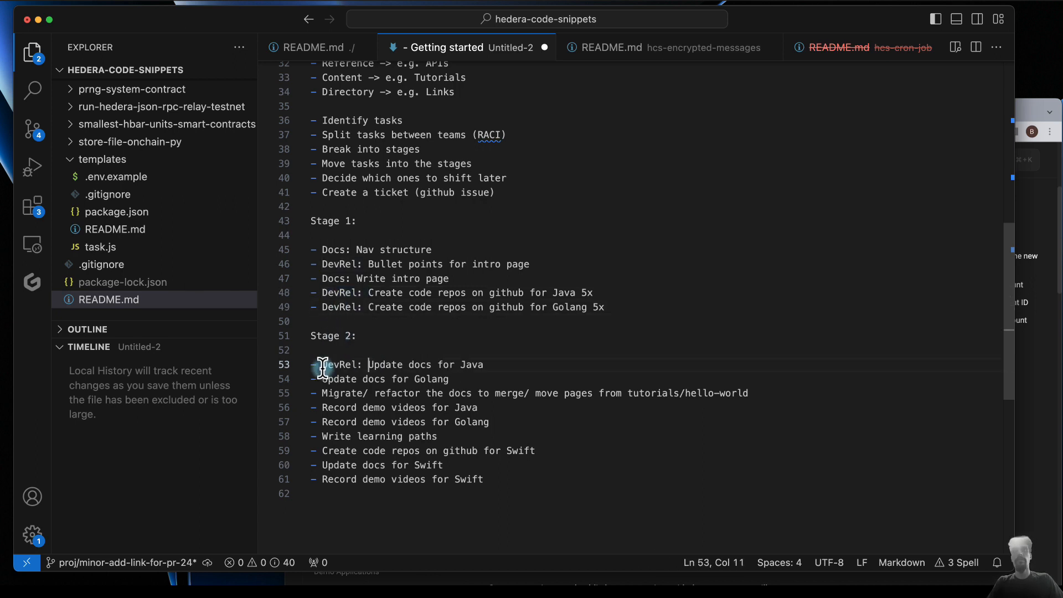
{"action": "left_click", "coordinate": [323, 379]}
{"action": "key", "text": "ctrl+v"}
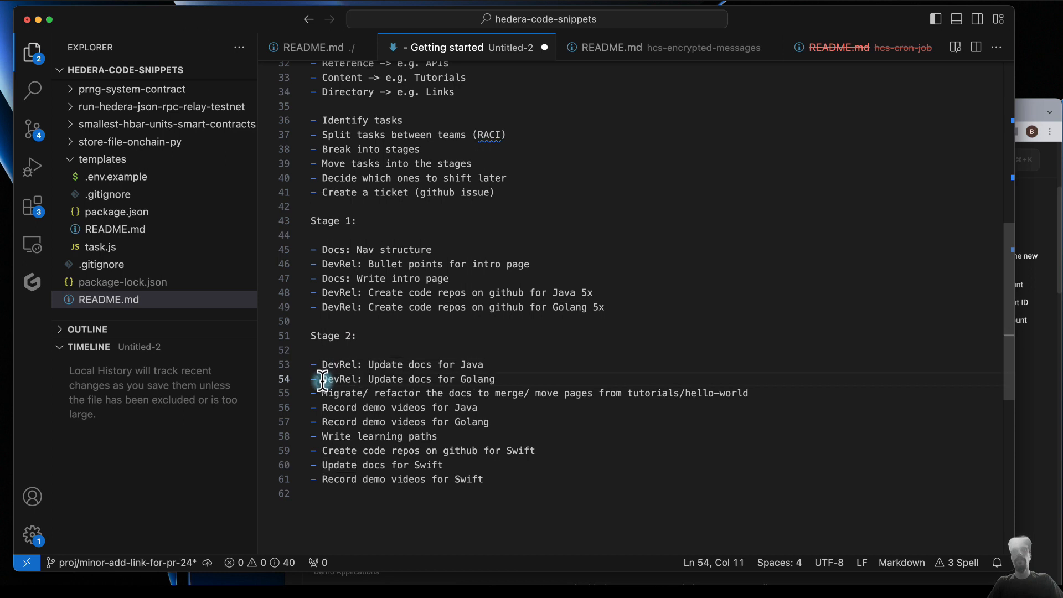
{"action": "left_click", "coordinate": [323, 393]}
{"action": "type", "text": "Docs:"}
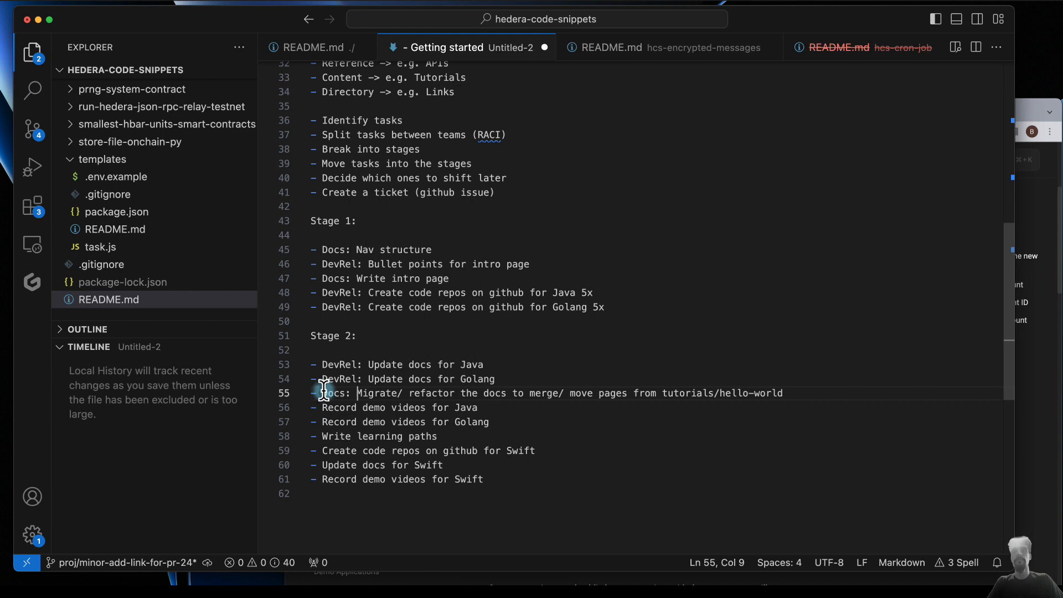
- Add the bullet "- Docs: Page structuring decisions" below "DevRel: Update docs for Golang", followed by a blank line
{"action": "left_click", "coordinate": [499, 378]}
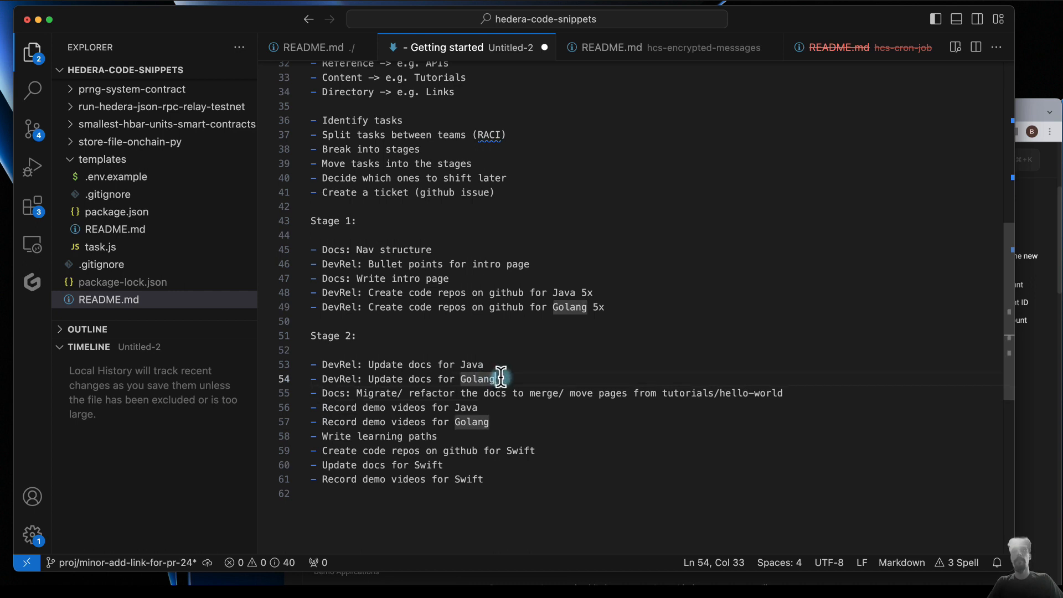
{"action": "key", "text": "Return"}
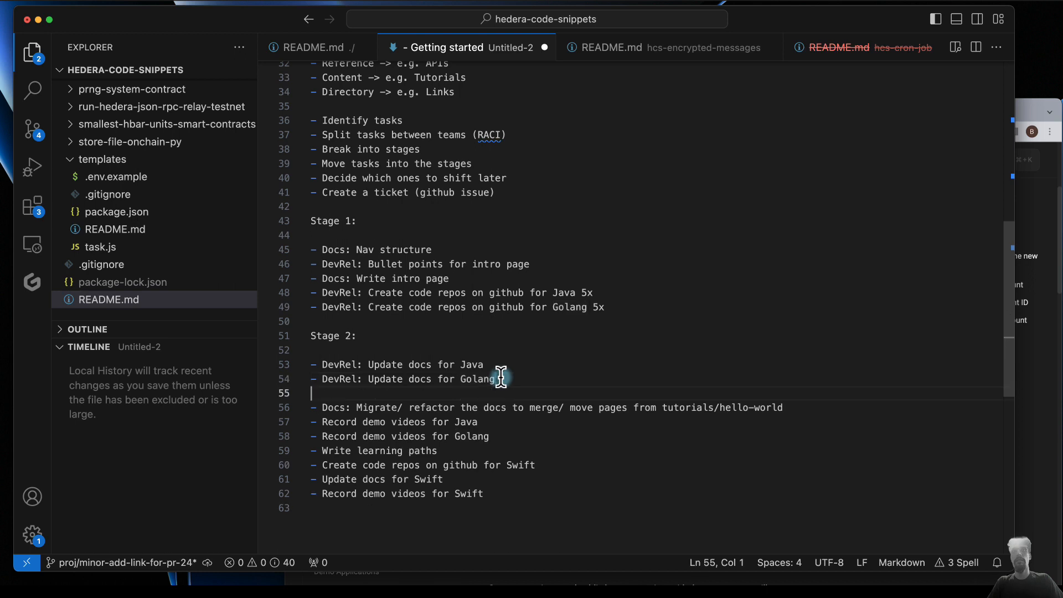
{"action": "key", "text": "Return"}
{"action": "key", "text": "Up"}
{"action": "type", "text": "- Docs:"}
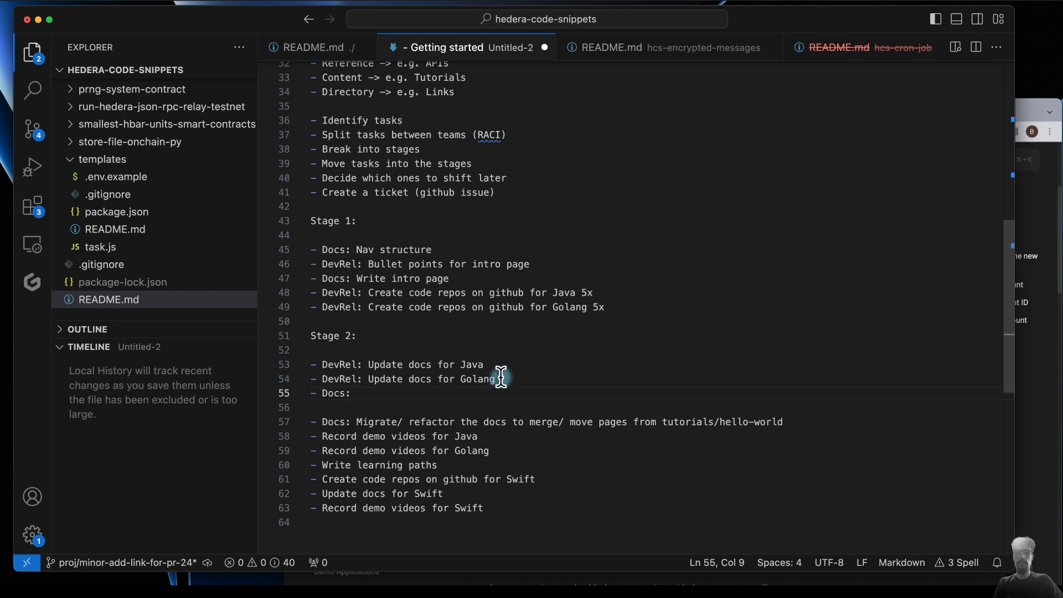
{"action": "type", "text": "Pa"}
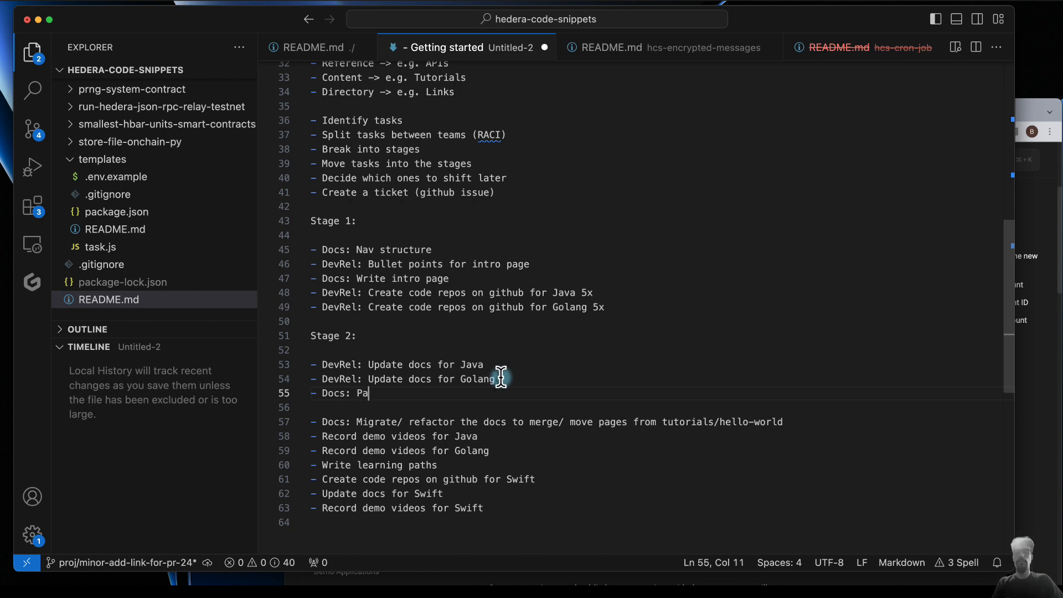
{"action": "type", "text": "ge structur"}
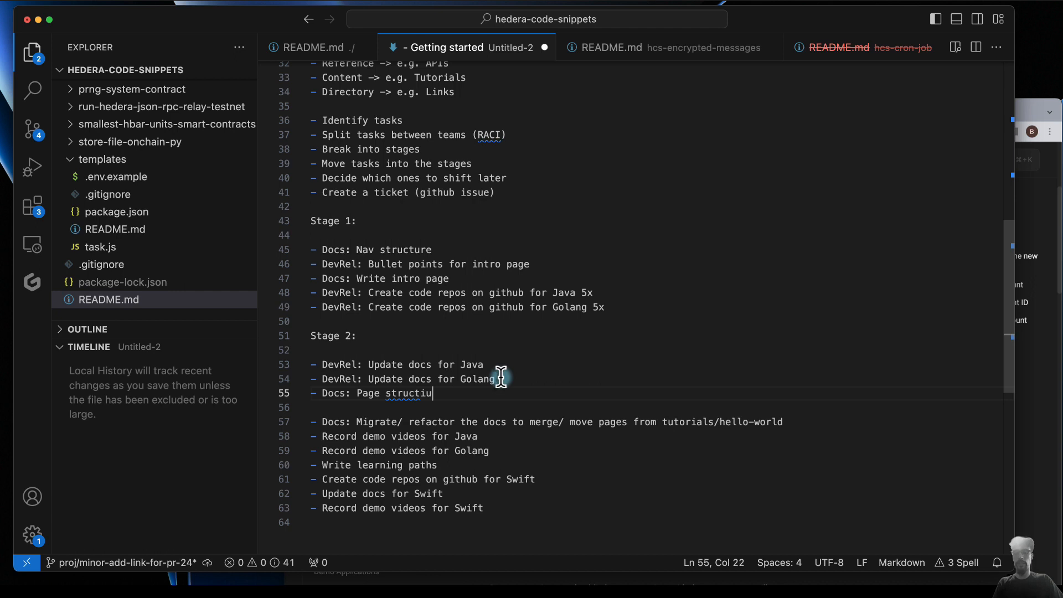
{"action": "key", "text": "BackSpace"}
{"action": "key", "text": "BackSpace"}
{"action": "type", "text": "uring d"}
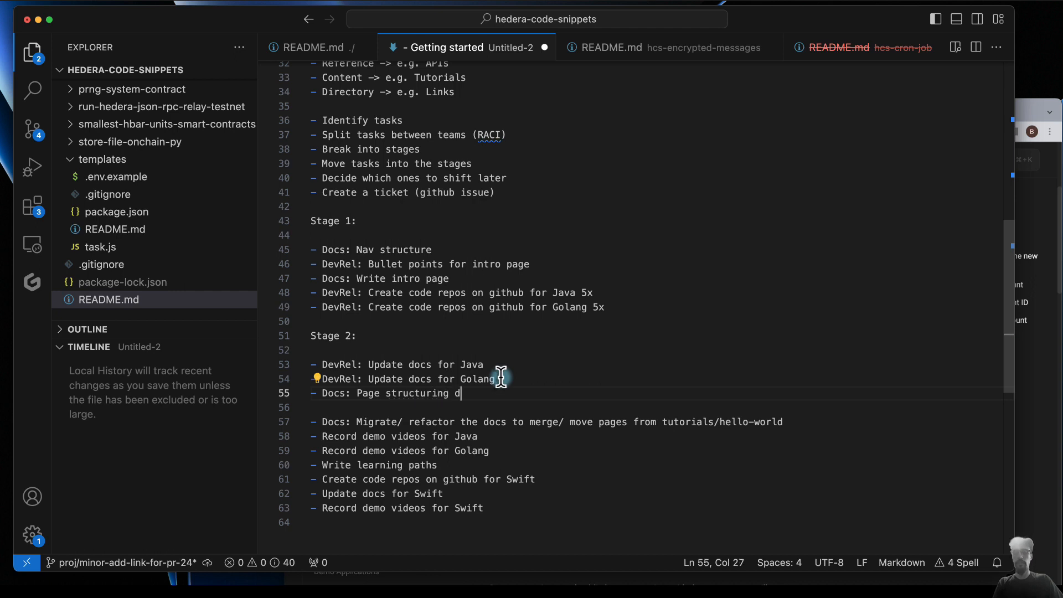
{"action": "type", "text": "ecisions"}
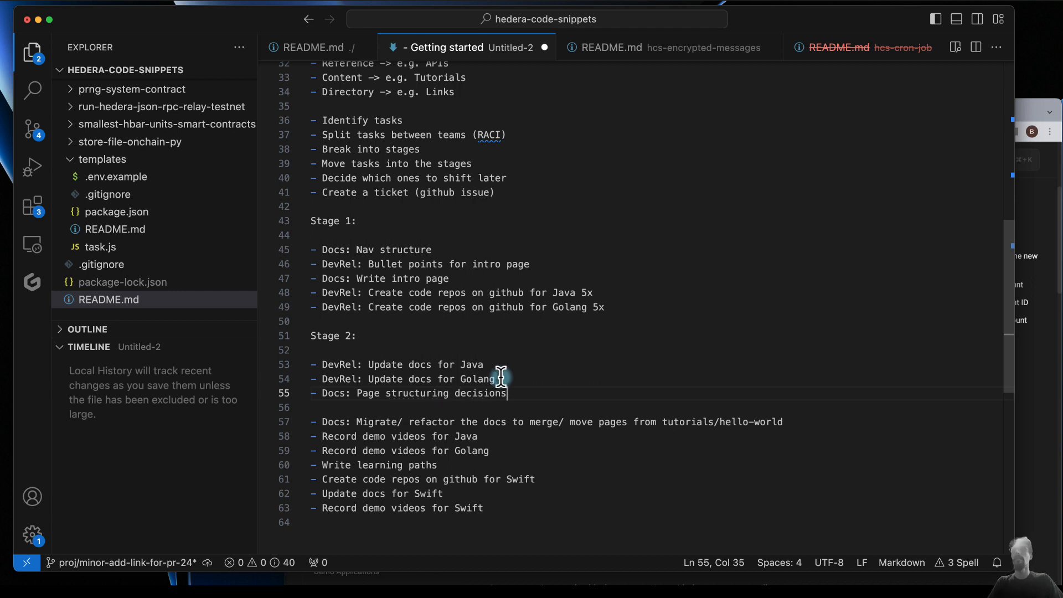
- Switch to the Hedera docs in the browser and examine the JavaScript and Go variants of the "Step 1: Import modules" code sample
{"action": "key", "text": "super+Tab"}
{"action": "scroll", "coordinate": [575, 347], "scroll_direction": "down", "scroll_amount": 3}
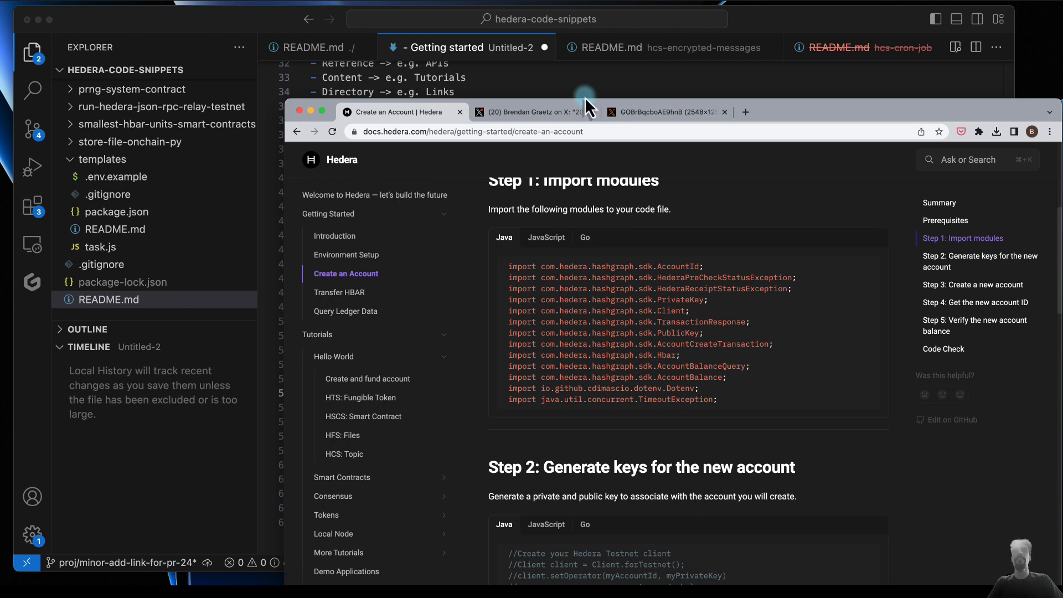
{"action": "left_click", "coordinate": [609, 87]}
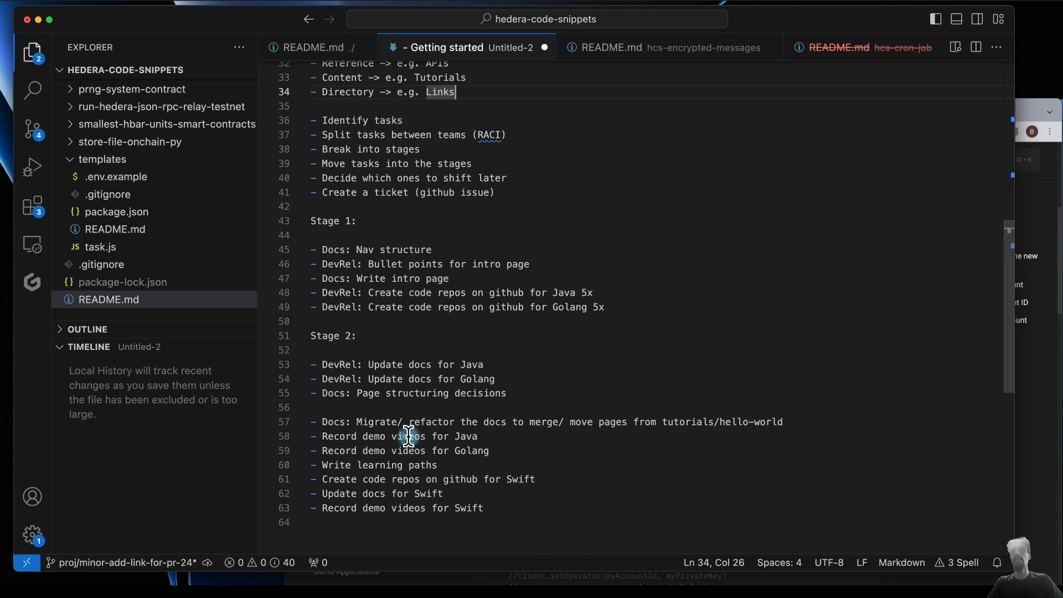
{"action": "left_click", "coordinate": [1026, 313]}
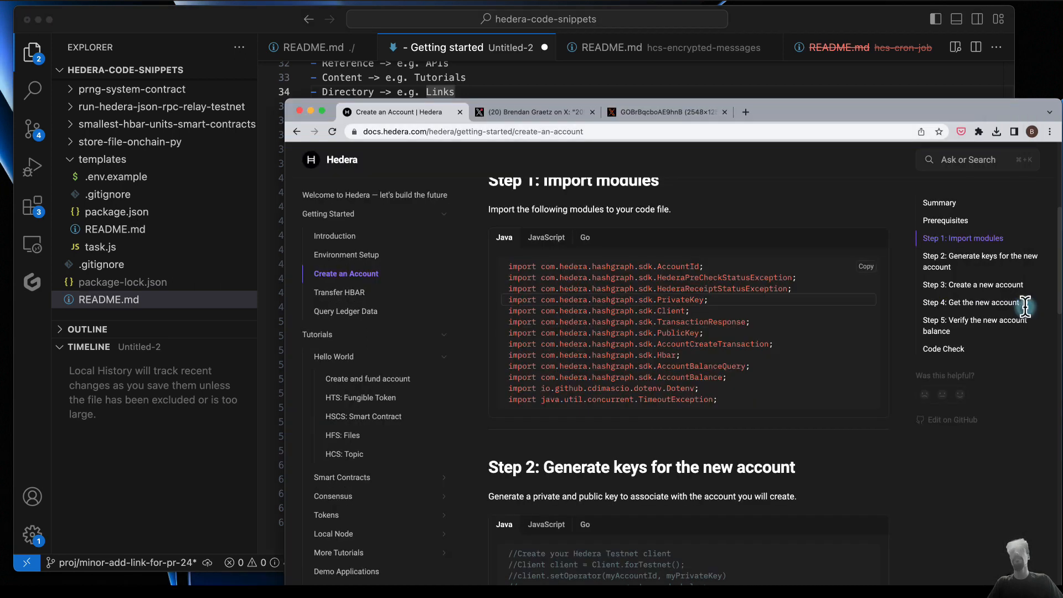
{"action": "left_click", "coordinate": [552, 252]}
{"action": "left_click", "coordinate": [585, 238]}
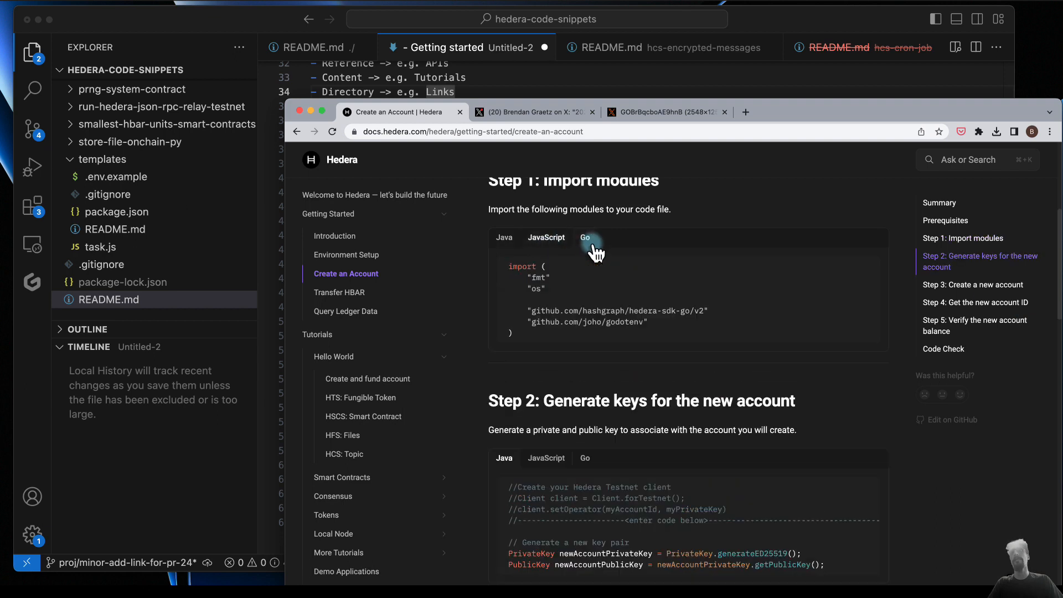
- Back in VS Code, extend the "Page structuring decisions" bullet with "for docs with multiple languages (tabs single page, vs multiple sub pages)"
{"action": "left_click", "coordinate": [607, 72]}
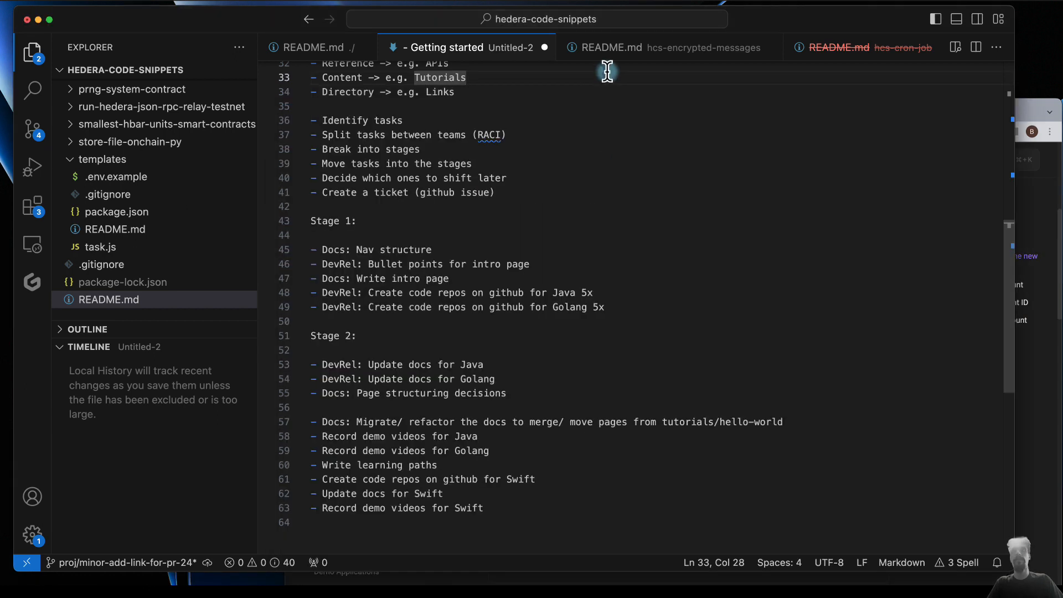
{"action": "left_click", "coordinate": [520, 394]}
{"action": "type", "text": "for docs with multiple languages ("}
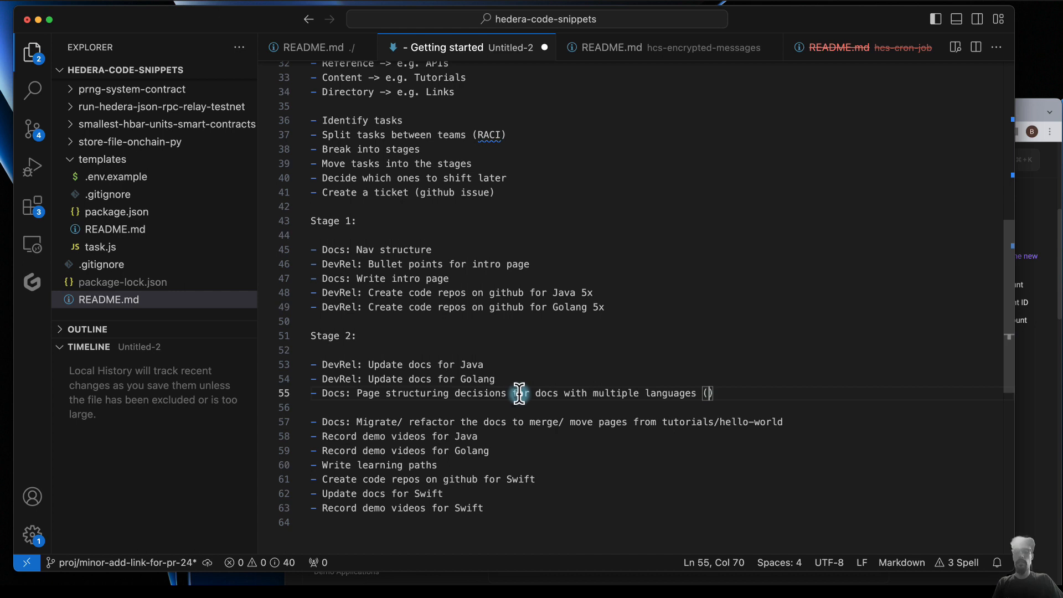
{"action": "type", "text": "tabs single page, "}
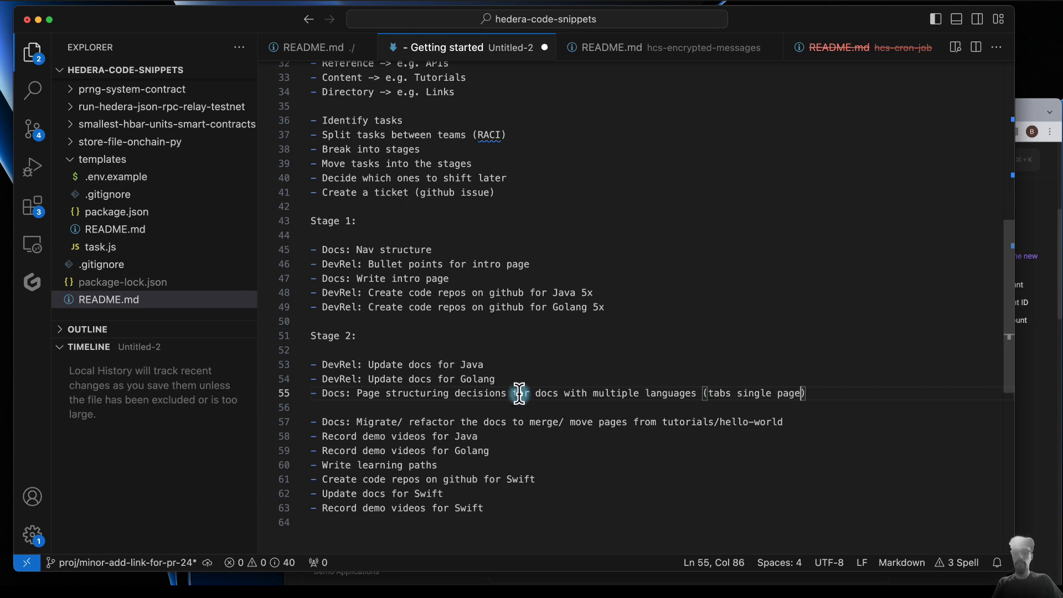
{"action": "type", "text": "vs multiple sub pages"}
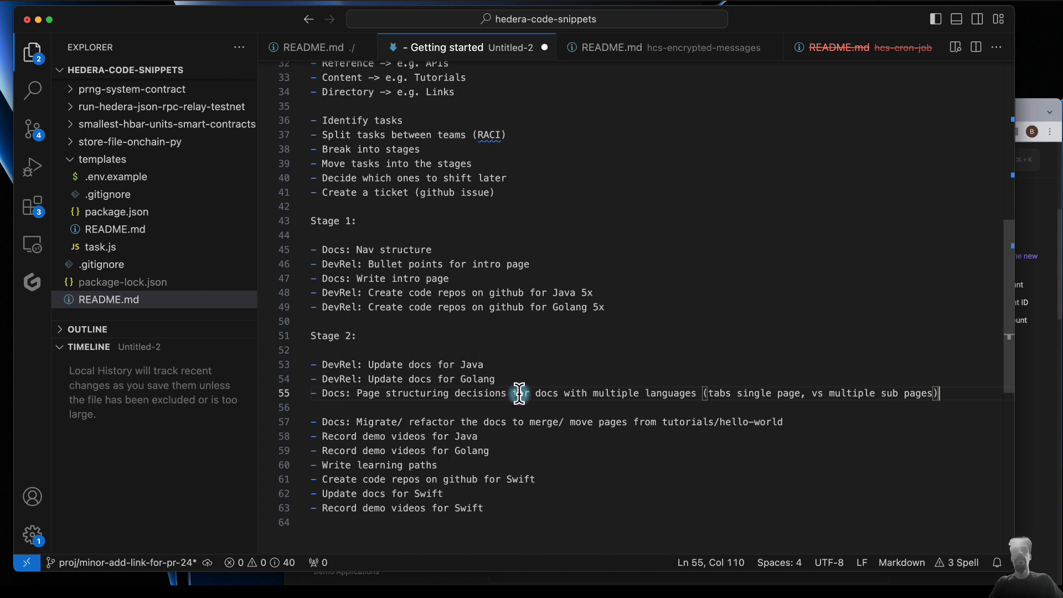
- Add the heading "Stage 3:" above the "Docs: Migrate/ refactor the docs" bullet and two blank lines below that bullet
{"action": "left_click", "coordinate": [341, 408]}
{"action": "key", "text": "Return"}
{"action": "key", "text": "Return"}
{"action": "key", "text": "Up"}
{"action": "type", "text": "Stage 3:"}
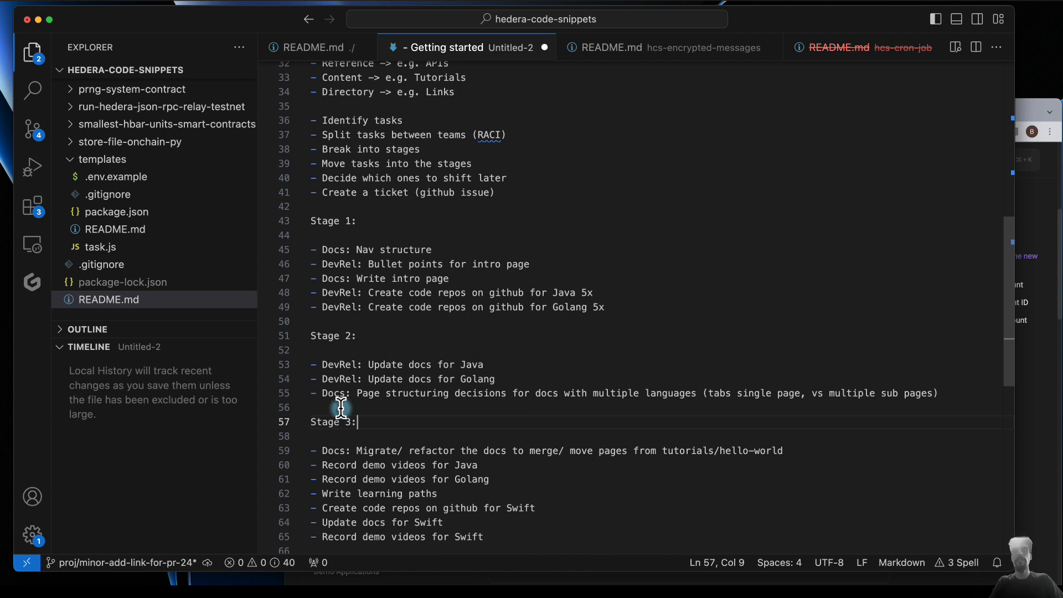
{"action": "scroll", "coordinate": [369, 472], "scroll_direction": "down", "scroll_amount": 3}
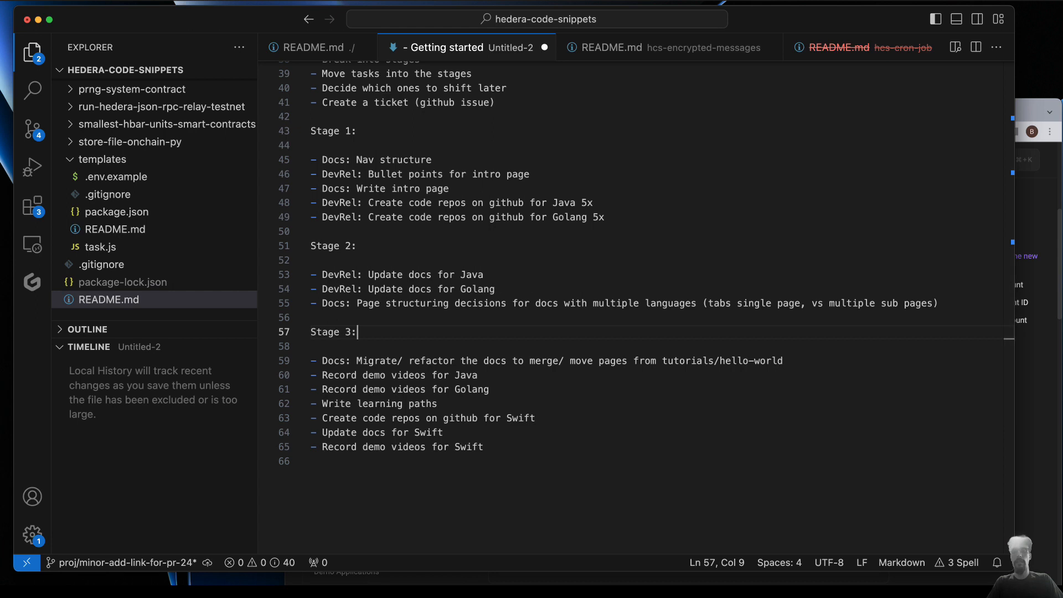
{"action": "left_click", "coordinate": [799, 358]}
{"action": "key", "text": "Return"}
{"action": "key", "text": "Return"}
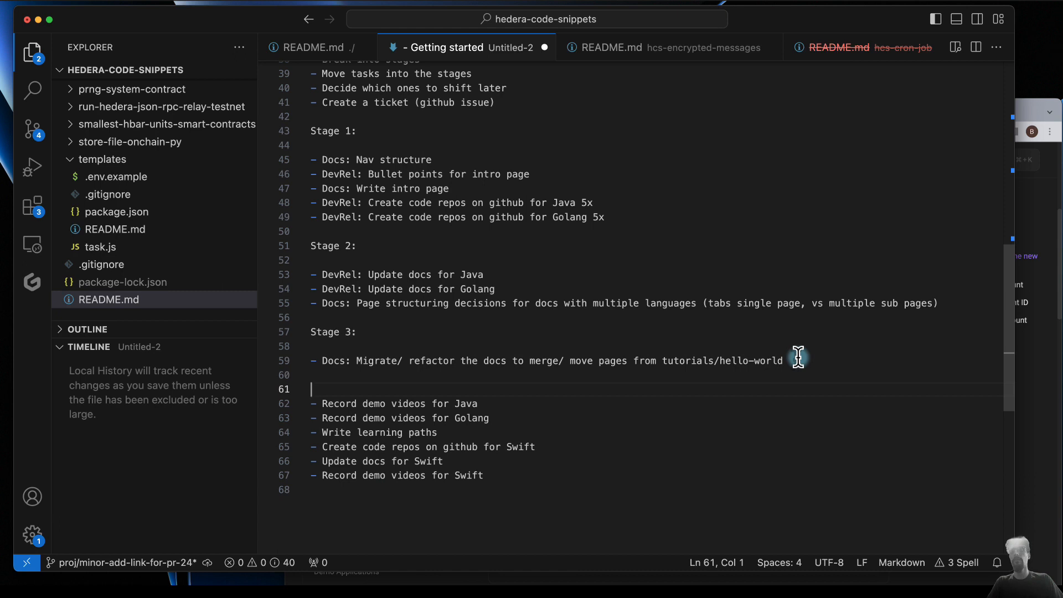
- Extend the path in the "Docs: Migrate/ refactor the docs" bullet to "tutorials/hello-world/create-fund account"
{"action": "left_click", "coordinate": [790, 361]}
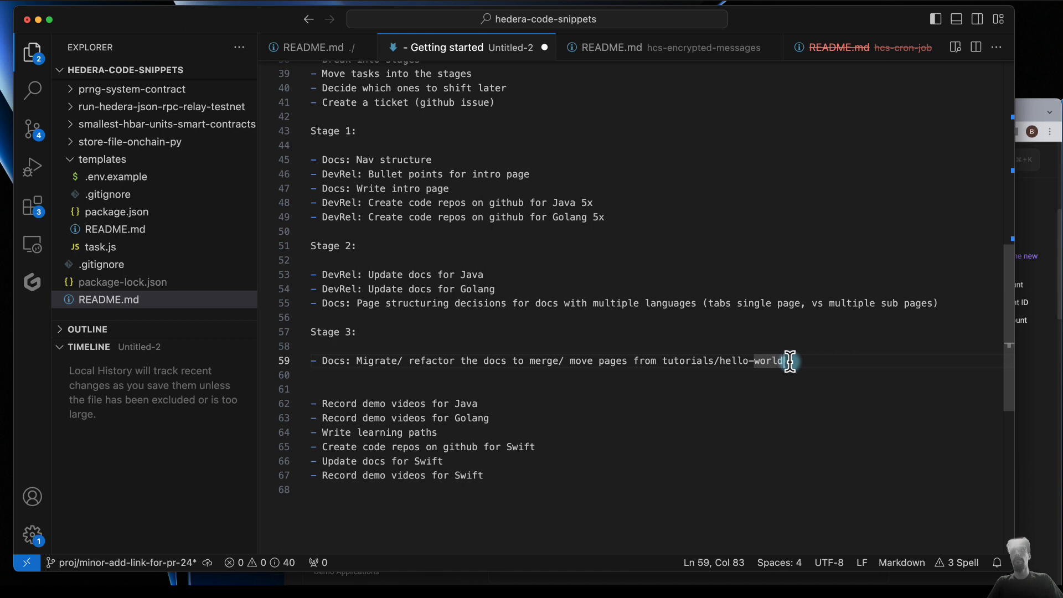
{"action": "type", "text": "/hello-worcrea"}
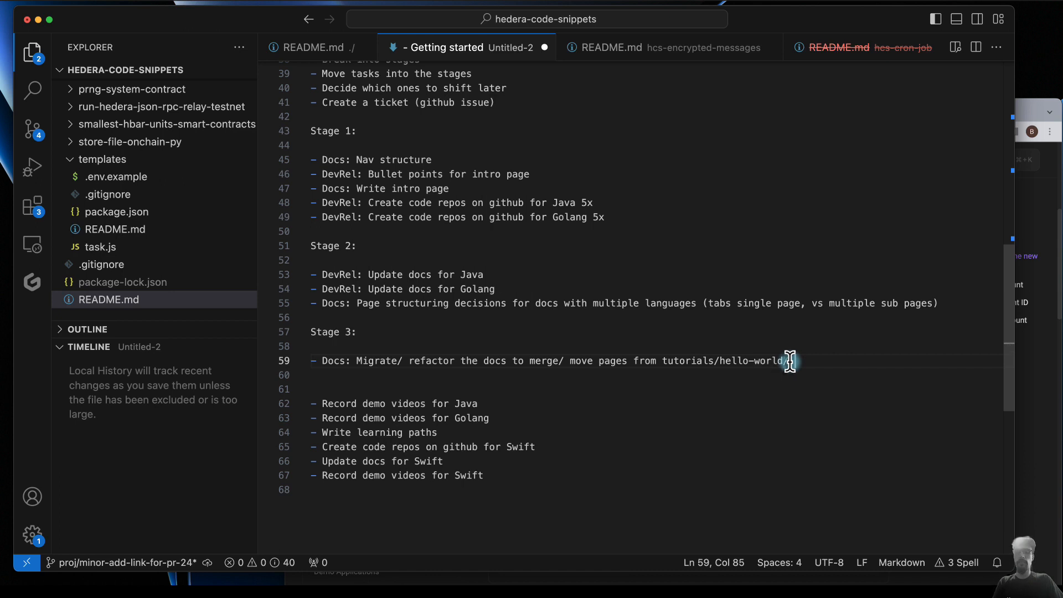
{"action": "type", "text": "te-fund acount"}
{"action": "left_click", "coordinate": [790, 360]}
{"action": "key", "text": "BackSpace"}
{"action": "key", "text": "BackSpace"}
{"action": "key", "text": "BackSpace"}
{"action": "type", "text": "ld/"}
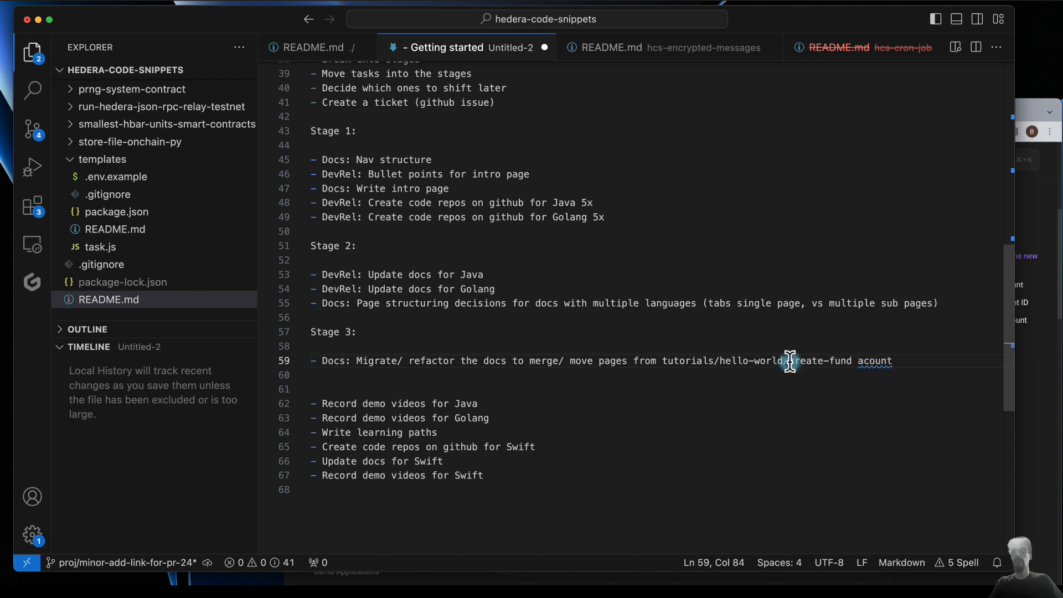
{"action": "left_click", "coordinate": [868, 360]}
{"action": "type", "text": "c"}
- Complete the "Docs: Migrate/ refactor the docs" bullet with the destination "to getting-started/quickstart"
{"action": "left_click", "coordinate": [921, 360]}
{"action": "type", "text": "to getting"}
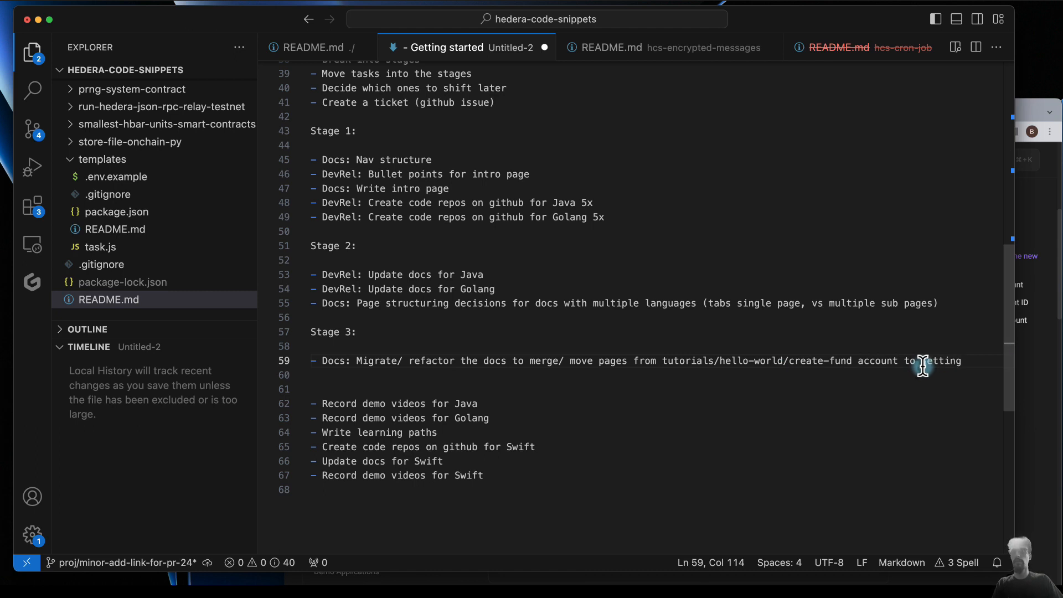
{"action": "type", "text": "-started/"}
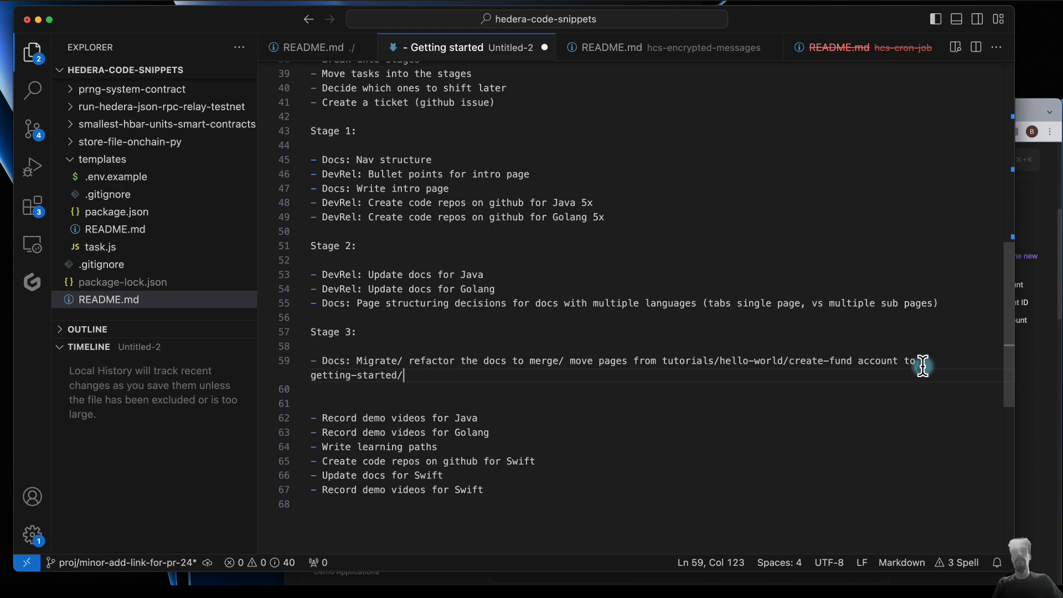
{"action": "type", "text": "quickstart"}
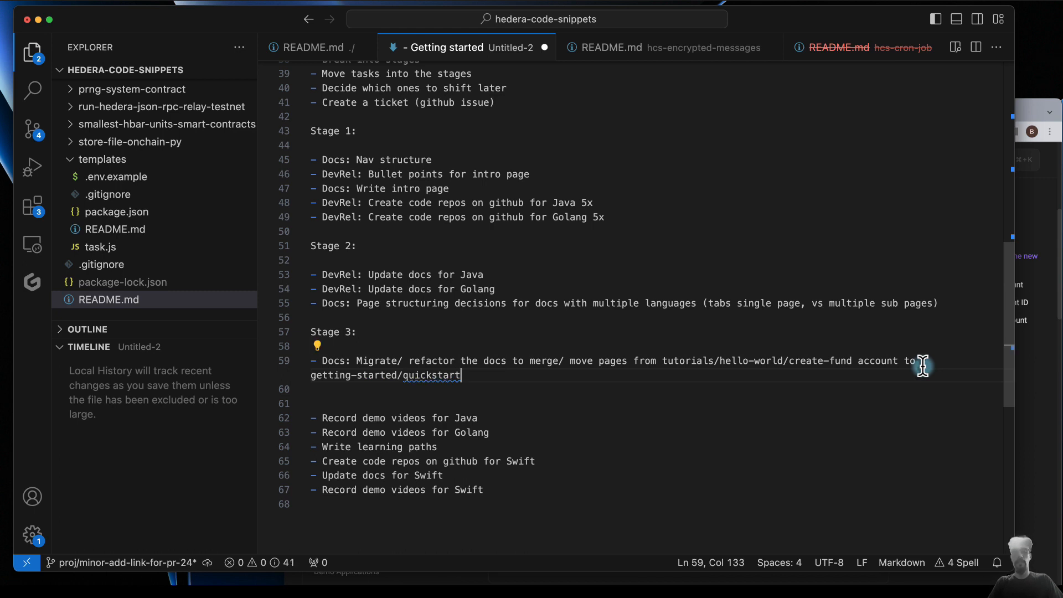
- Duplicate the migrate bullet, replacing "create-fund" with "*" and "quickstart" with "hello-world/*" in the copy
{"action": "key", "text": "shift+alt+Down"}
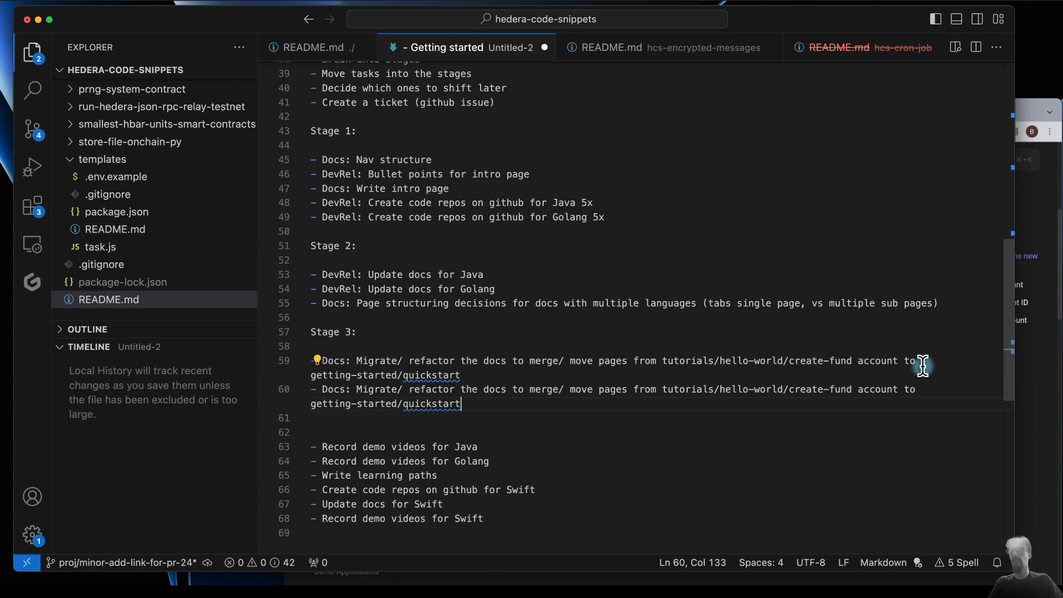
{"action": "left_click_drag", "start_coordinate": [788, 390], "coordinate": [850, 390]}
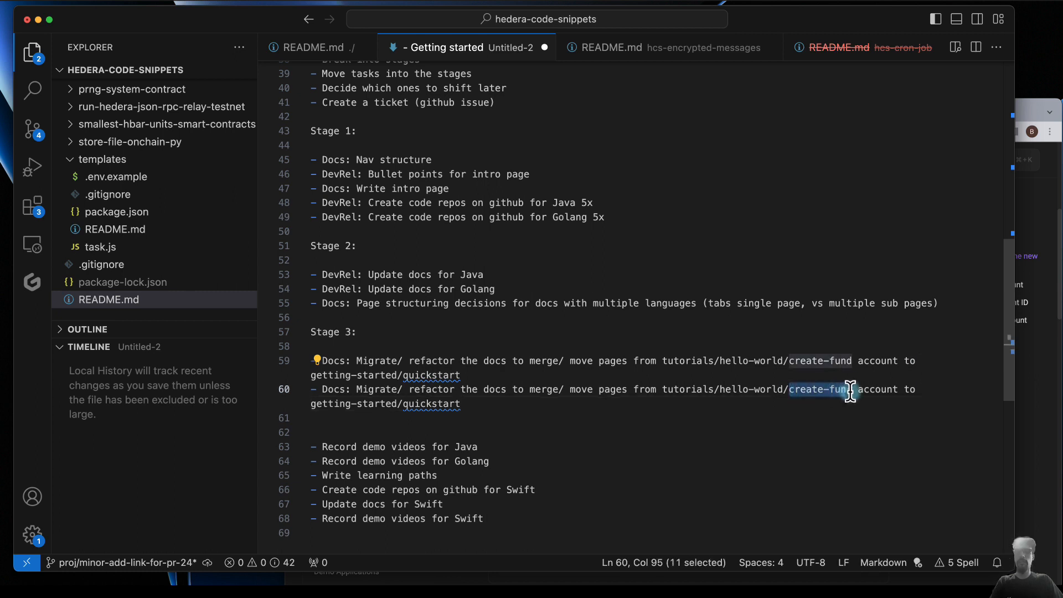
{"action": "type", "text": "*"}
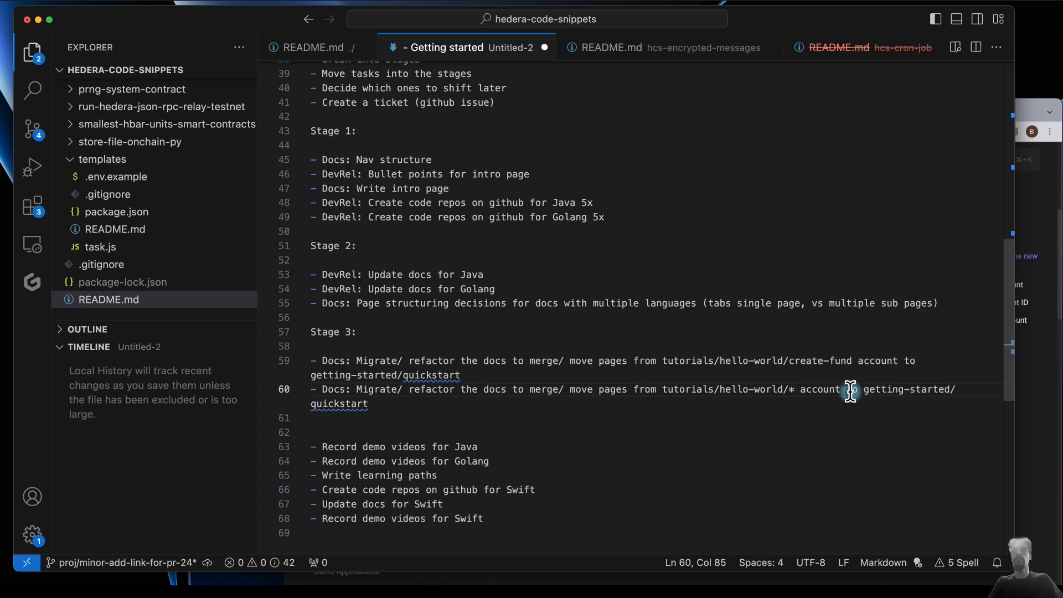
{"action": "left_click_drag", "start_coordinate": [368, 404], "coordinate": [310, 404]}
{"action": "type", "text": "hello-world/*"}
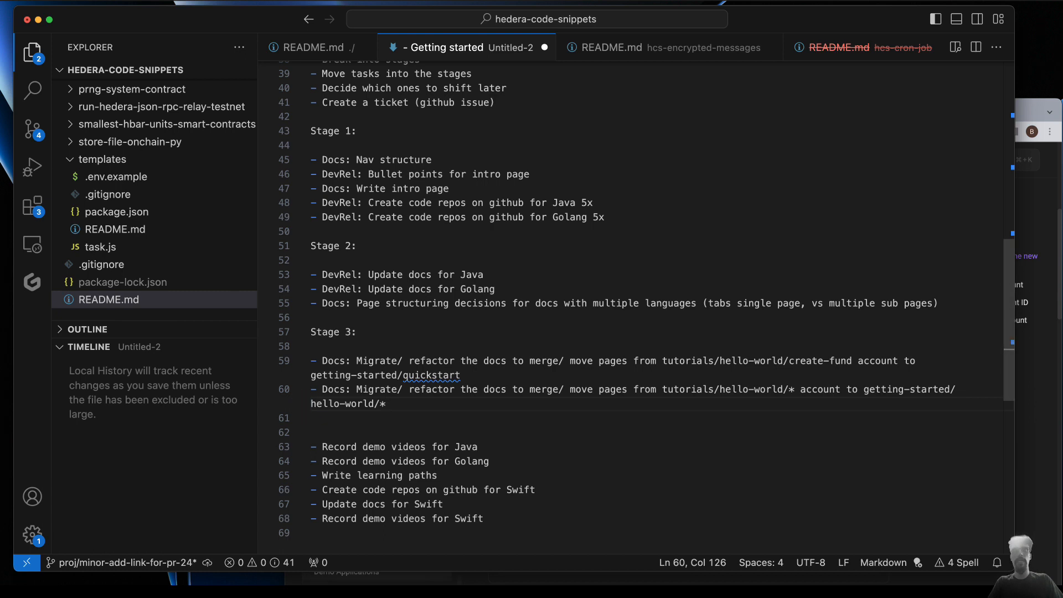
- Add the bullet "- DevRel: Select learning paths based on segments/ personas" at the end of Stage 3
{"action": "key", "text": "Return"}
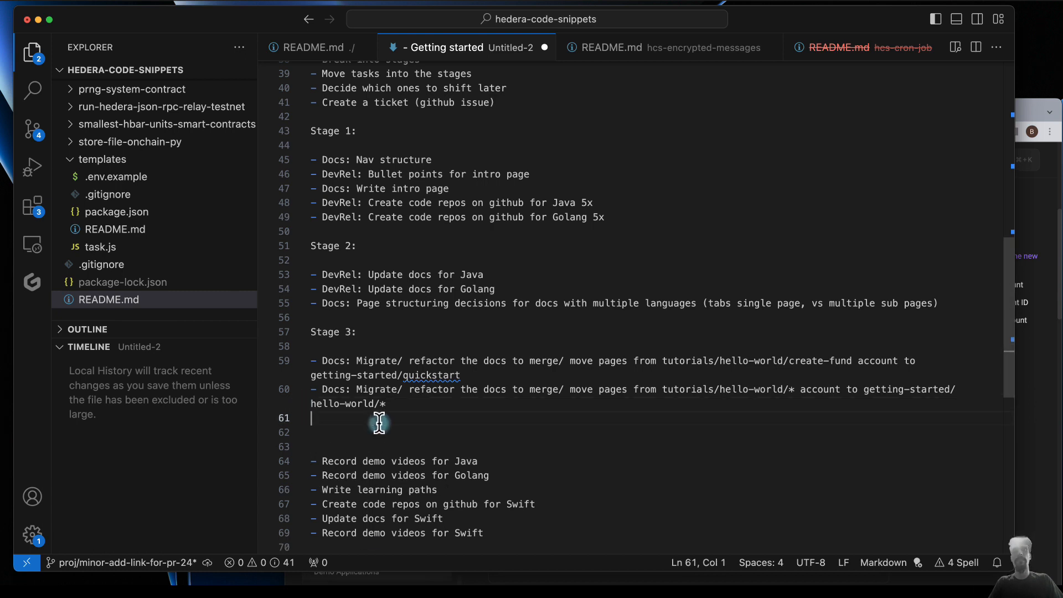
{"action": "type", "text": "- DevRel"}
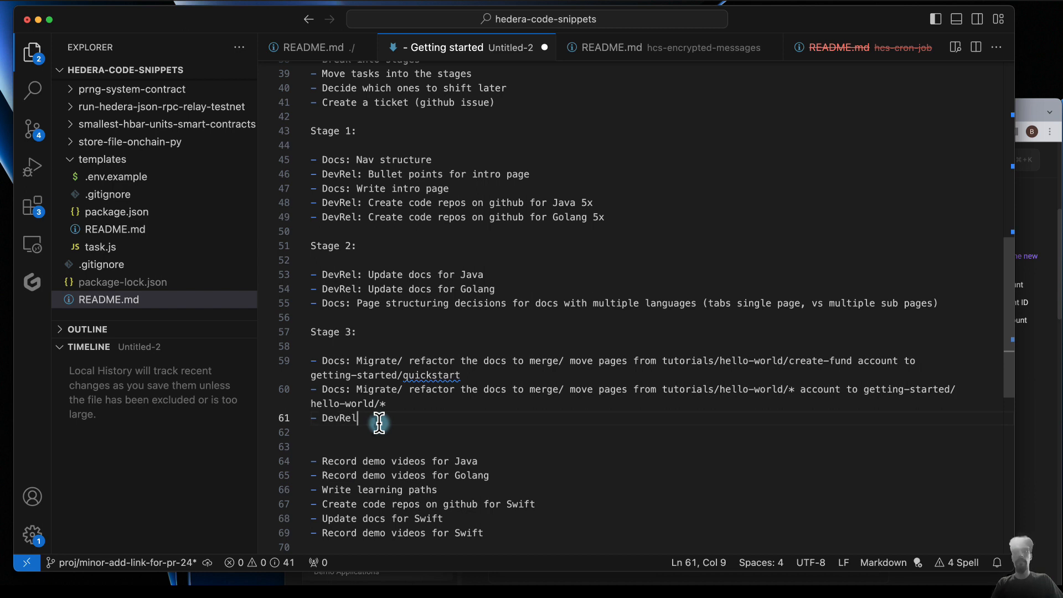
{"action": "type", "text": ": "}
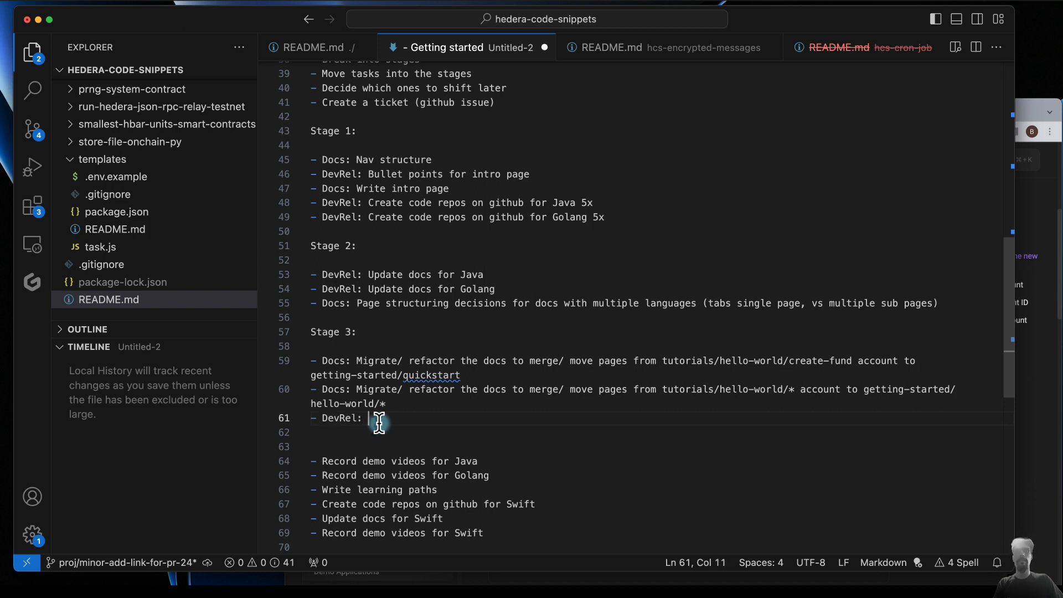
{"action": "type", "text": "Determin"}
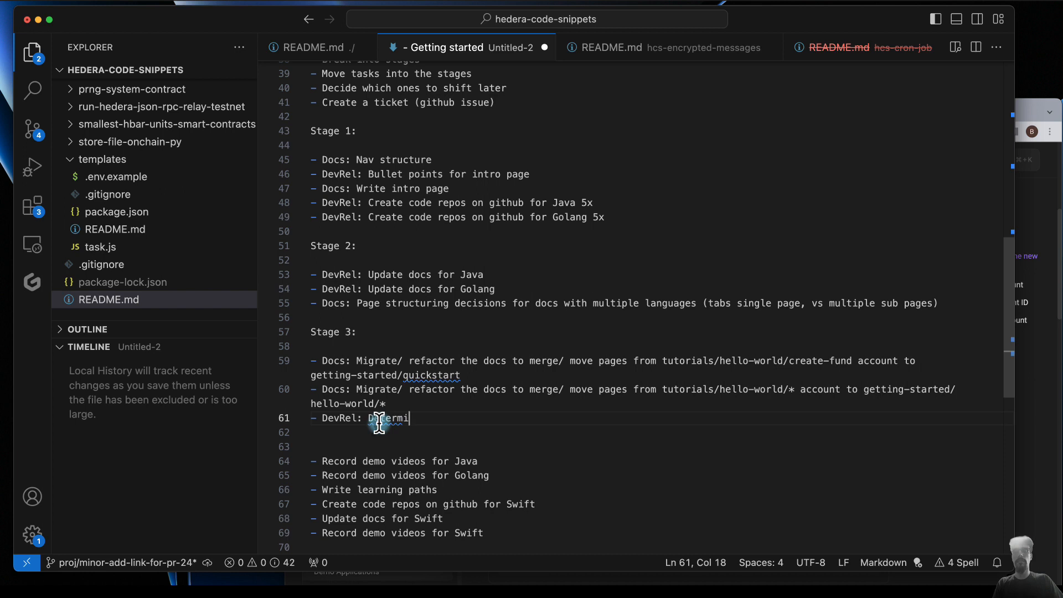
{"action": "key", "text": "BackSpace"}
{"action": "key", "text": "BackSpace"}
{"action": "key", "text": "BackSpace"}
{"action": "key", "text": "BackSpace"}
{"action": "key", "text": "BackSpace"}
{"action": "key", "text": "BackSpace"}
{"action": "key", "text": "BackSpace"}
{"action": "key", "text": "BackSpace"}
{"action": "type", "text": "Setect learning "}
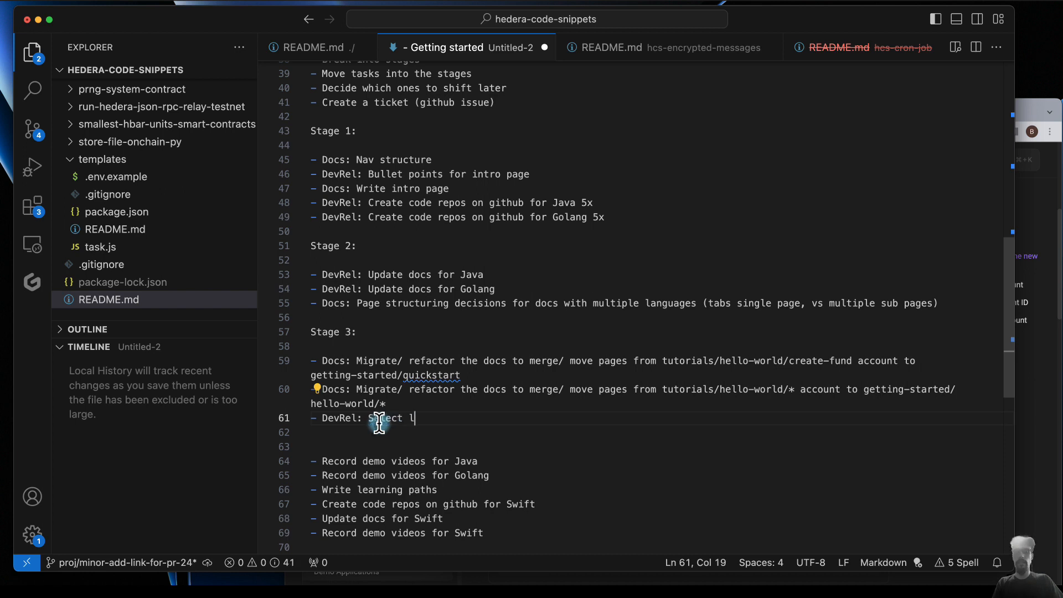
{"action": "type", "text": "paths "}
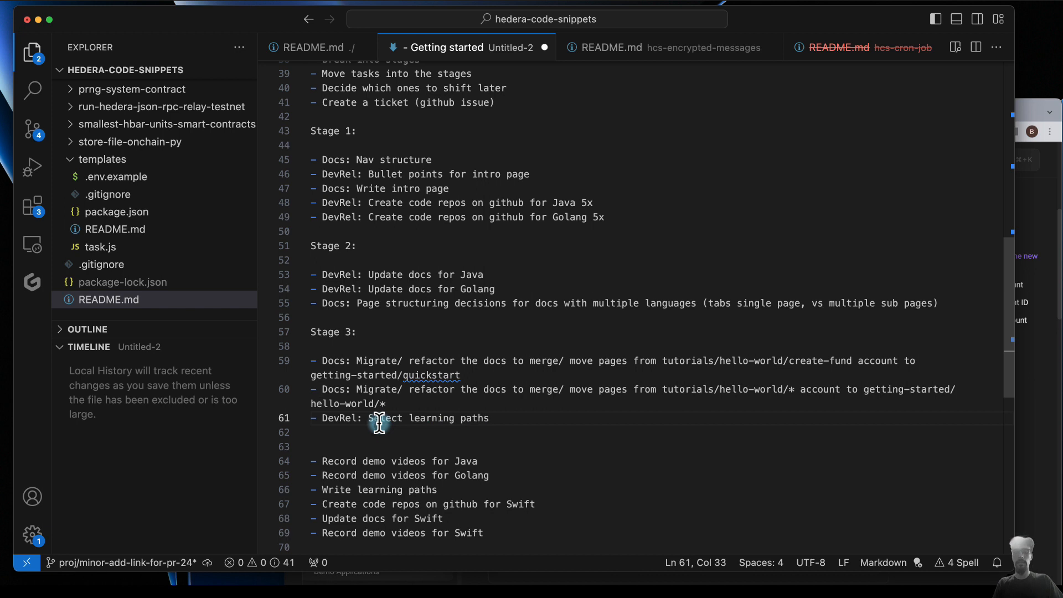
{"action": "type", "text": "based on"}
{"action": "type", "text": "segments"}
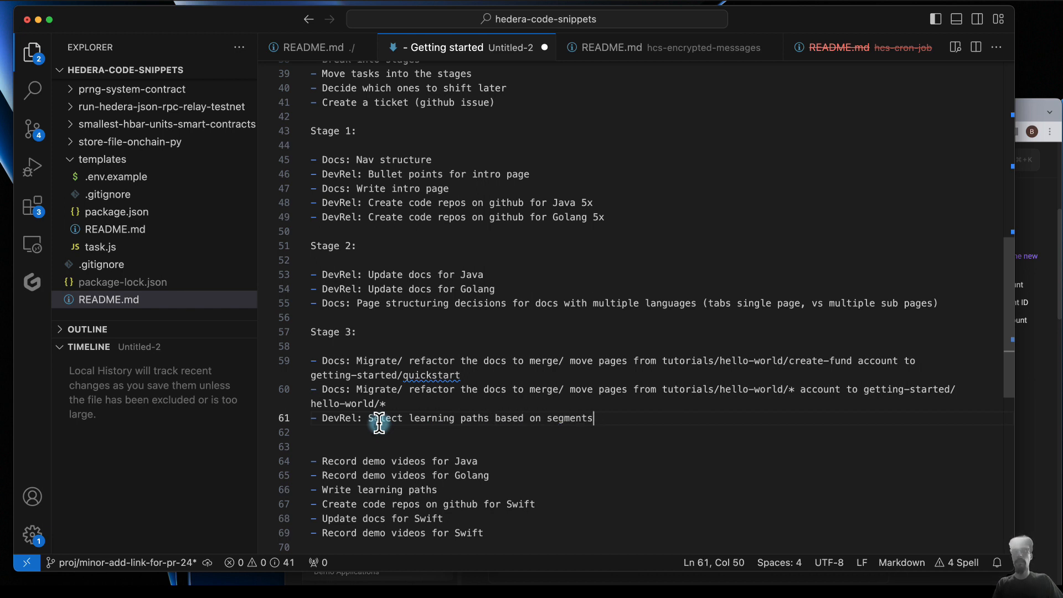
{"action": "type", "text": "/ persona"}
{"action": "type", "text": "s"}
- Add the bullet "- DevRel: Write the learning path pages" below the one about selecting learning paths
{"action": "key", "text": "Return"}
{"action": "type", "text": "- Writ"}
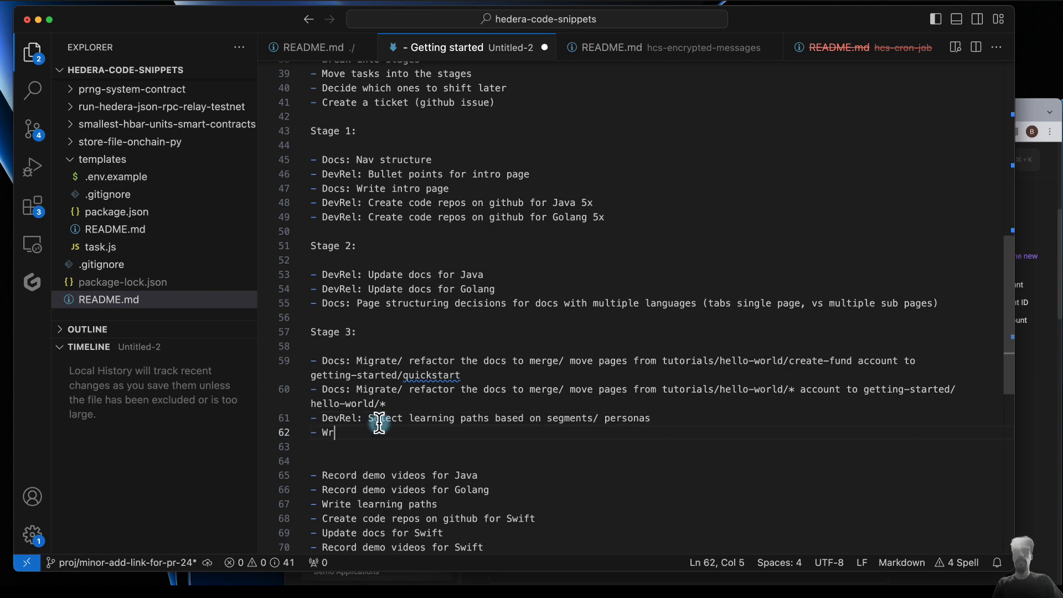
{"action": "key", "text": "BackSpace"}
{"action": "key", "text": "BackSpace"}
{"action": "key", "text": "BackSpace"}
{"action": "key", "text": "BackSpace"}
{"action": "type", "text": "Dv"}
{"action": "key", "text": "BackSpace"}
{"action": "type", "text": "evRel: Wri"}
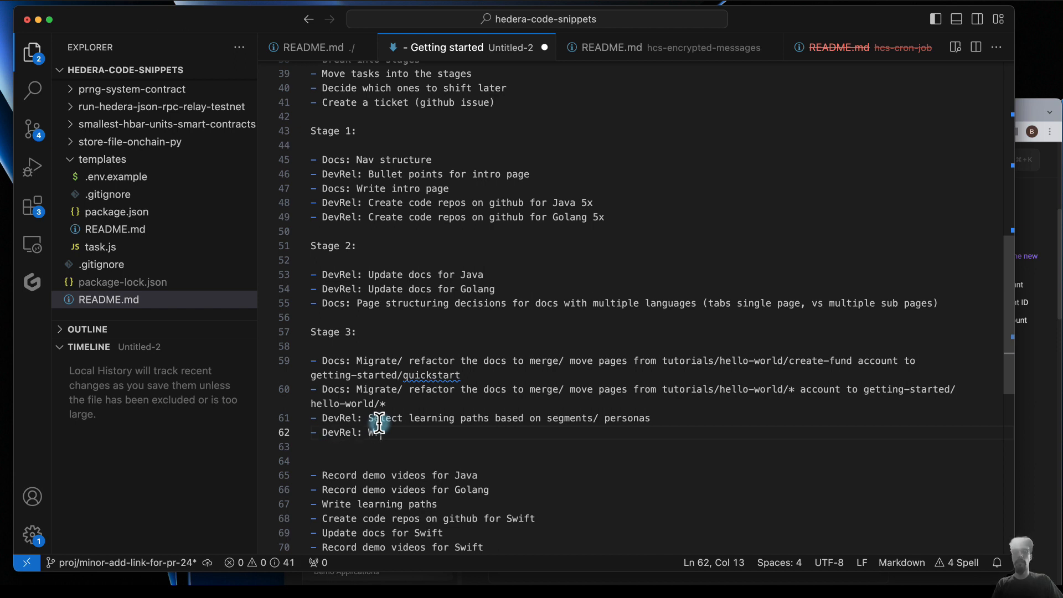
{"action": "key", "text": "BackSpace"}
{"action": "type", "text": "ite the leanring"}
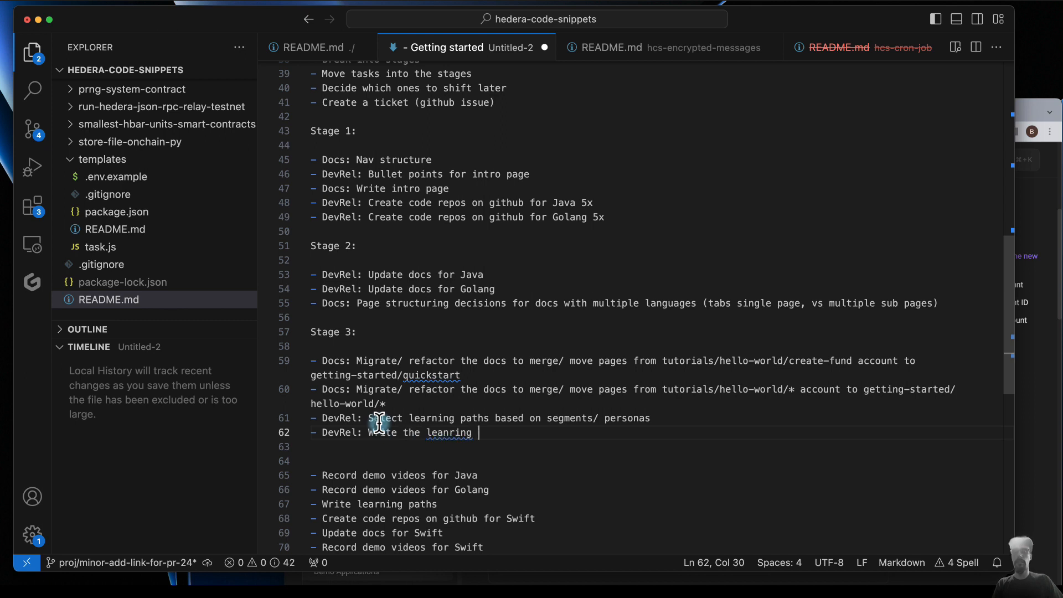
{"action": "key", "text": "BackSpace"}
{"action": "key", "text": "BackSpace"}
{"action": "key", "text": "BackSpace"}
{"action": "key", "text": "BackSpace"}
{"action": "key", "text": "BackSpace"}
{"action": "key", "text": "BackSpace"}
{"action": "type", "text": "rning path pages"}
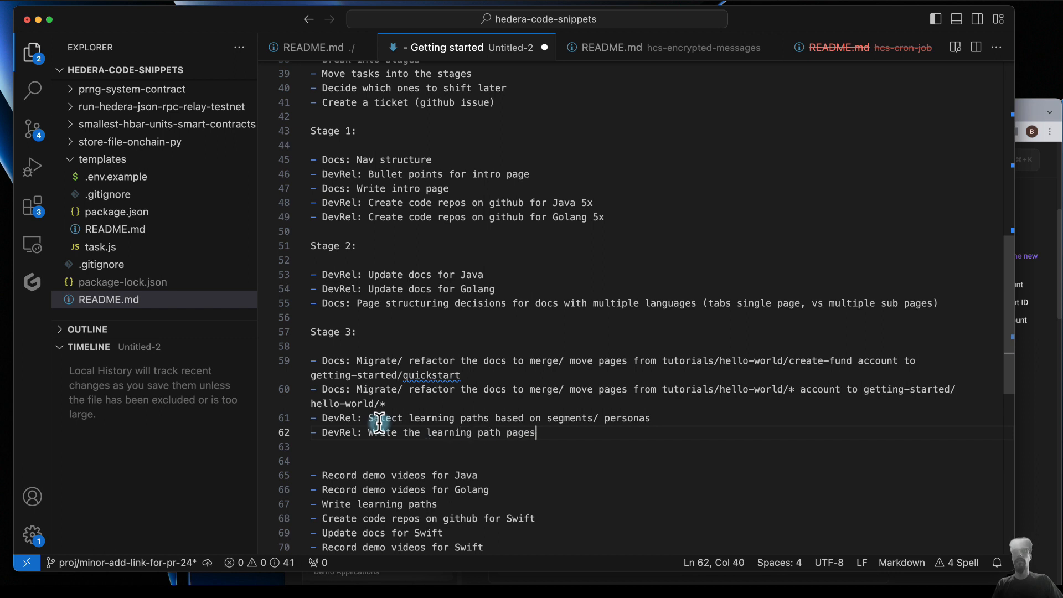
- Insert the heading "Stage 4:" above the demo video bullets, leaving a single blank line between them
{"action": "key", "text": "Return"}
{"action": "key", "text": "Return"}
{"action": "type", "text": "Stage 4:"}
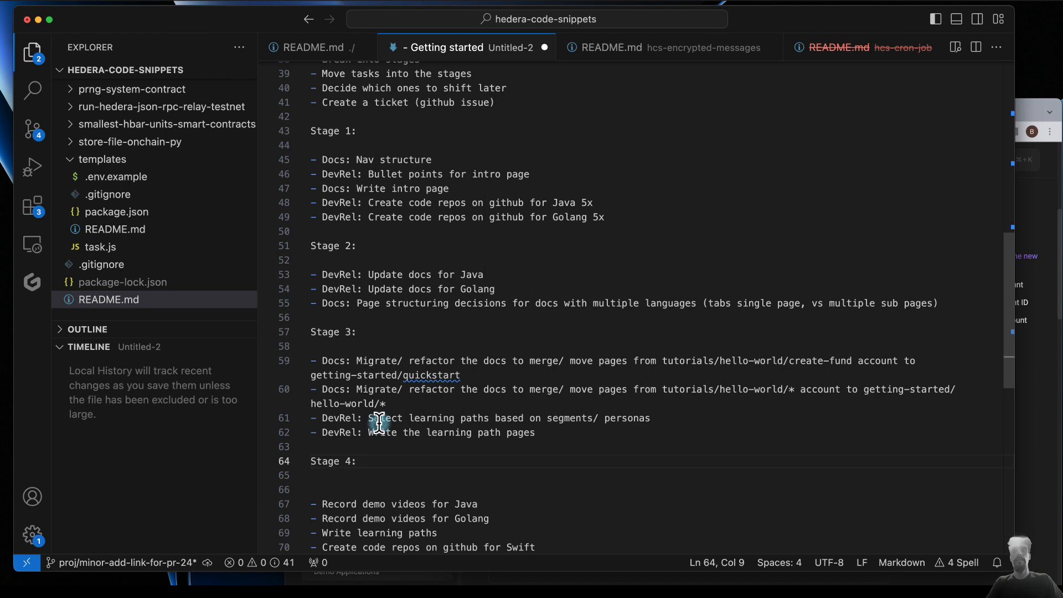
{"action": "left_click", "coordinate": [355, 491]}
{"action": "key", "text": "BackSpace"}
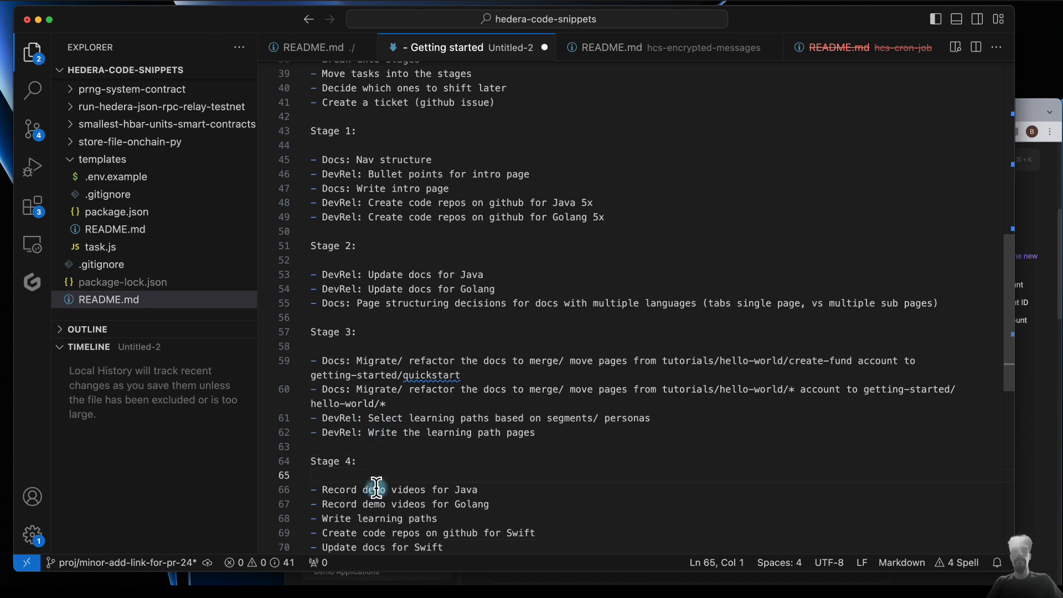
- Prefix the Java and Golang "Record demo videos" bullets under Stage 4 with "DevRel: "
{"action": "scroll", "coordinate": [377, 487], "scroll_direction": "down", "scroll_amount": 3}
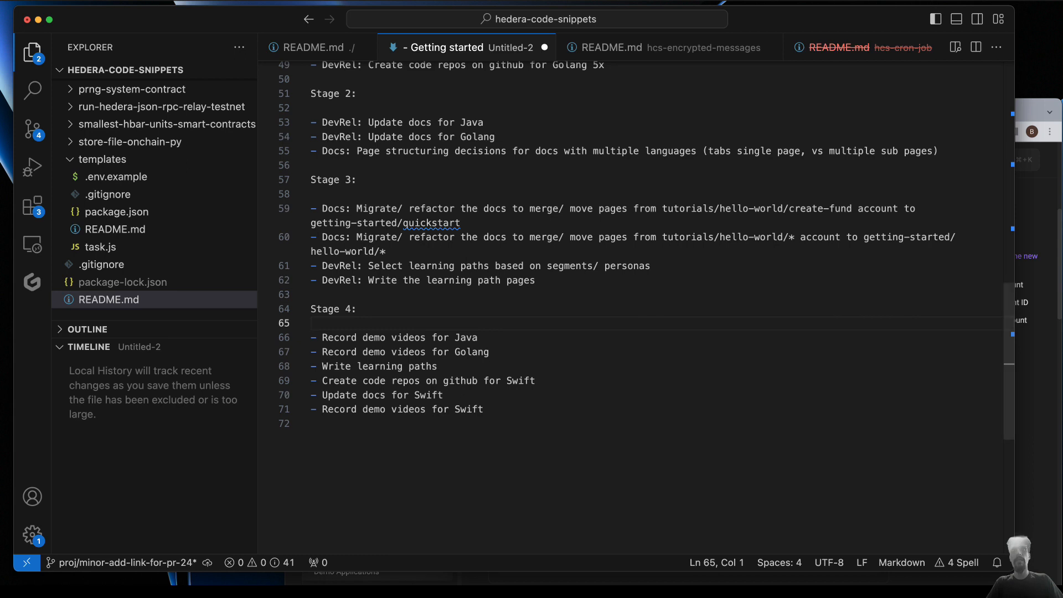
{"action": "left_click", "coordinate": [322, 337]}
{"action": "type", "text": "Dev"}
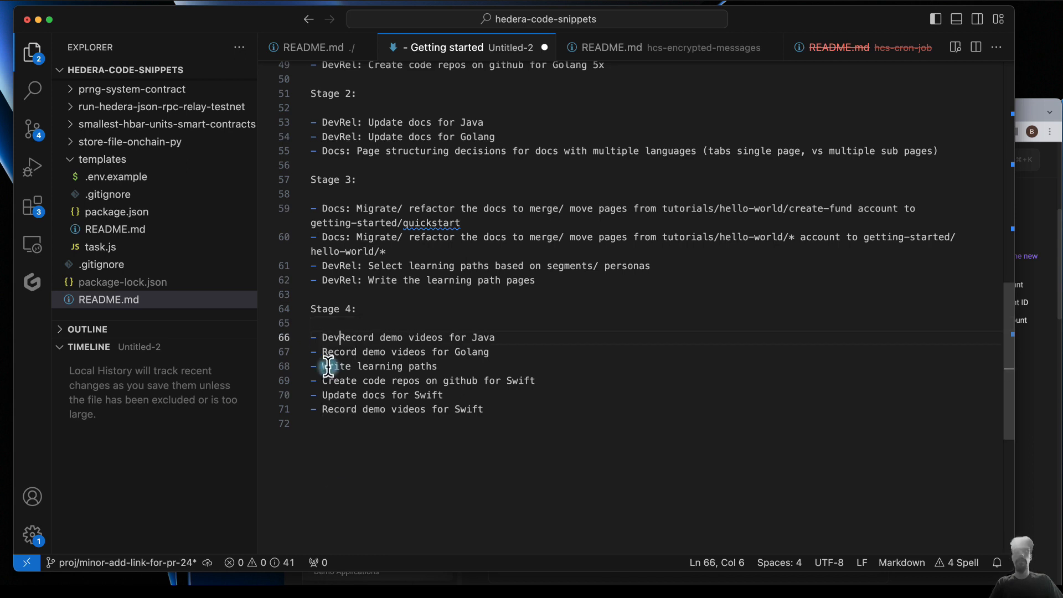
{"action": "type", "text": "Rel:"}
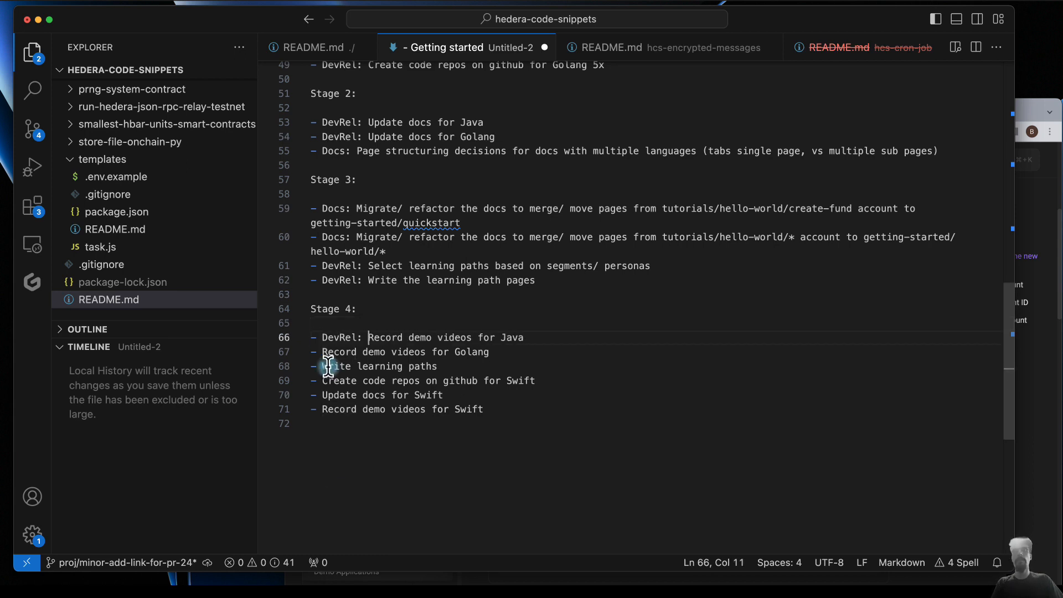
{"action": "left_click", "coordinate": [323, 353]}
{"action": "type", "text": "DevRe"}
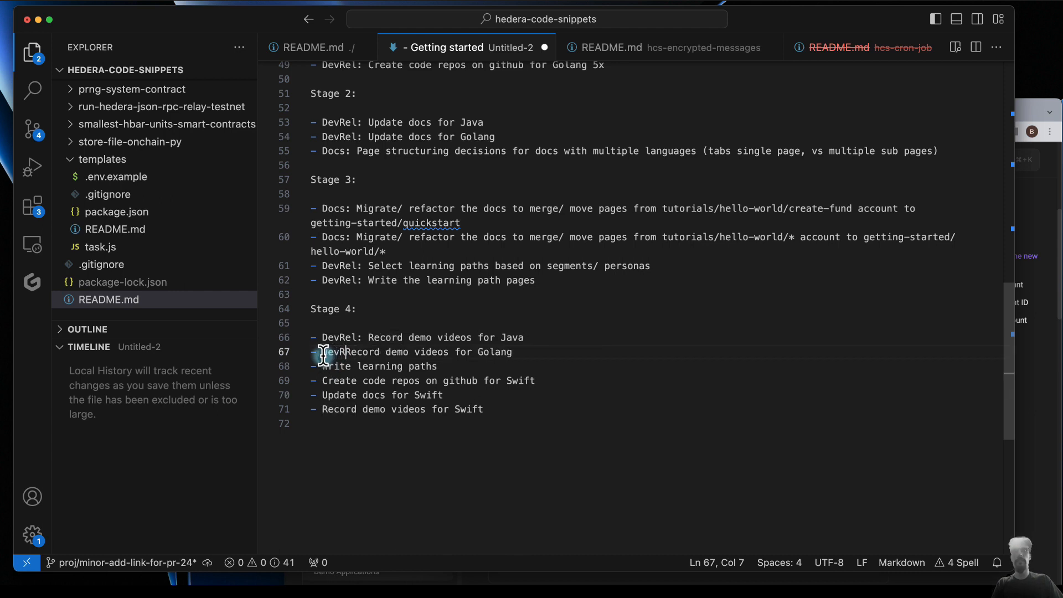
{"action": "type", "text": "l:"}
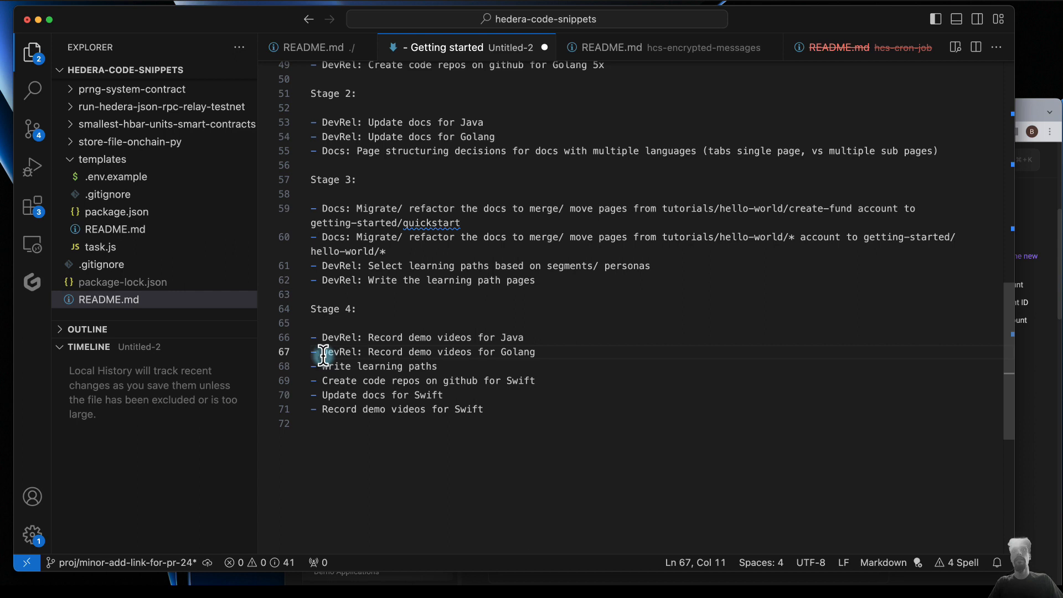
- Delete the "Write learning paths" bullet below the Golang demo video task in Stage 4
{"action": "left_click", "coordinate": [444, 367]}
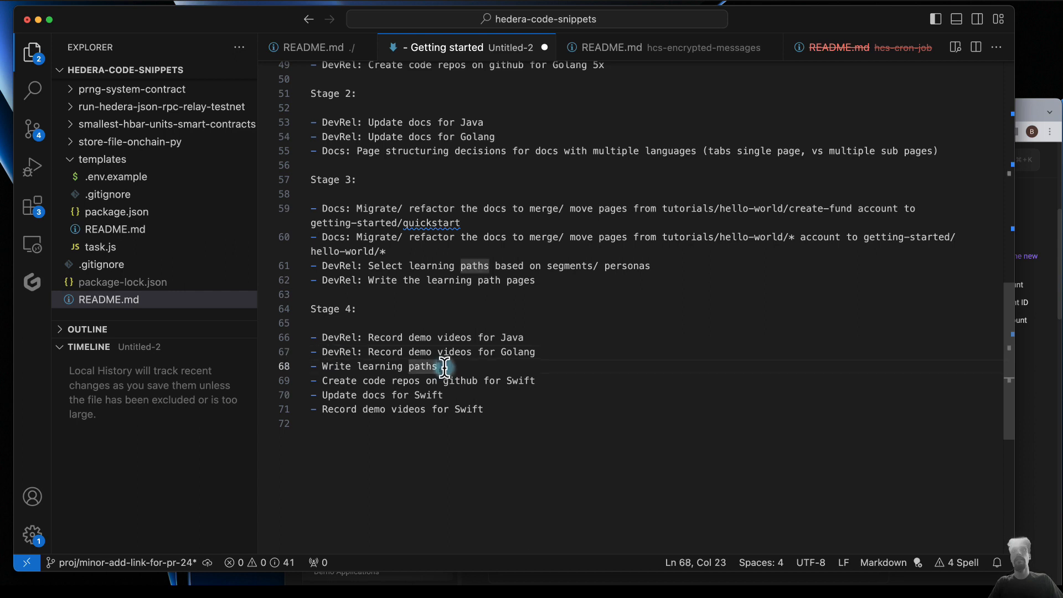
{"action": "left_click", "coordinate": [427, 281]}
{"action": "triple_click", "coordinate": [450, 366]}
{"action": "key", "text": "BackSpace"}
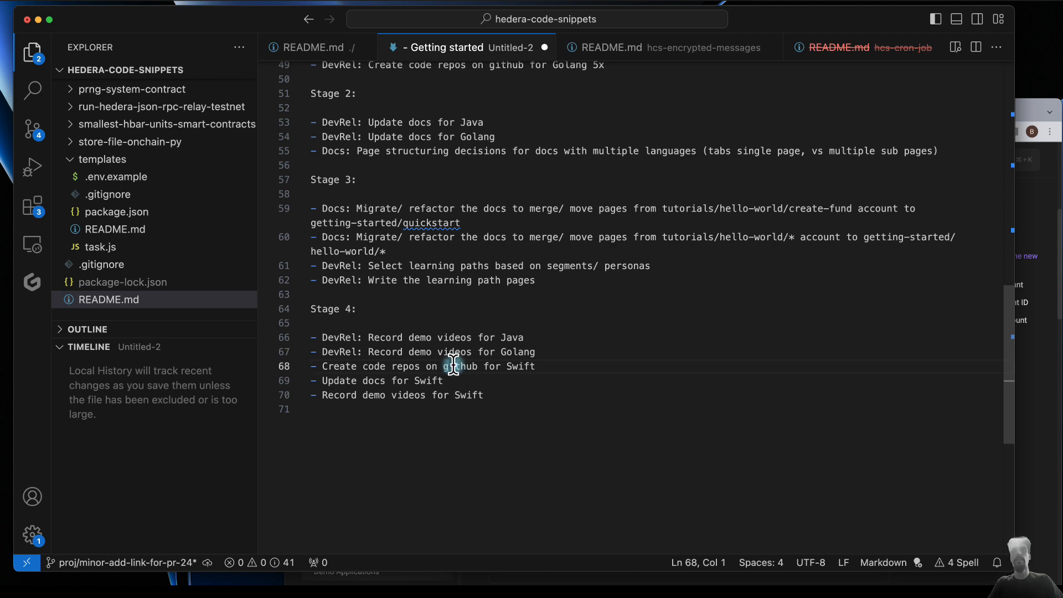
- Insert the heading "Stage 5:" above the three Swift bullets, with one blank line before and after it
{"action": "key", "text": "Return"}
{"action": "key", "text": "Return"}
{"action": "key", "text": "Return"}
{"action": "key", "text": "Up"}
{"action": "key", "text": "Up"}
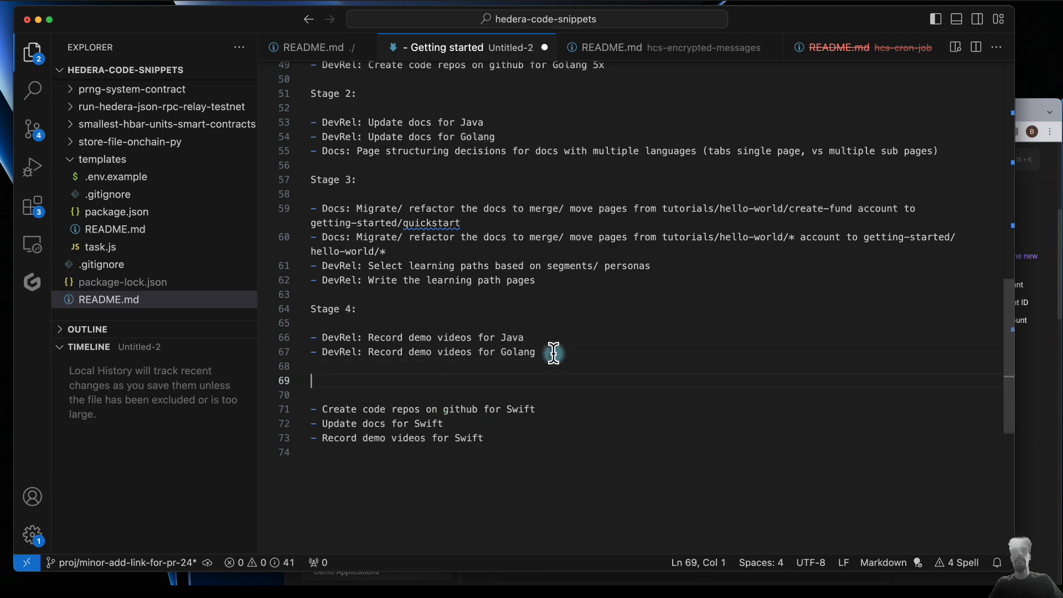
{"action": "type", "text": "Stage 5:"}
{"action": "left_click", "coordinate": [456, 446]}
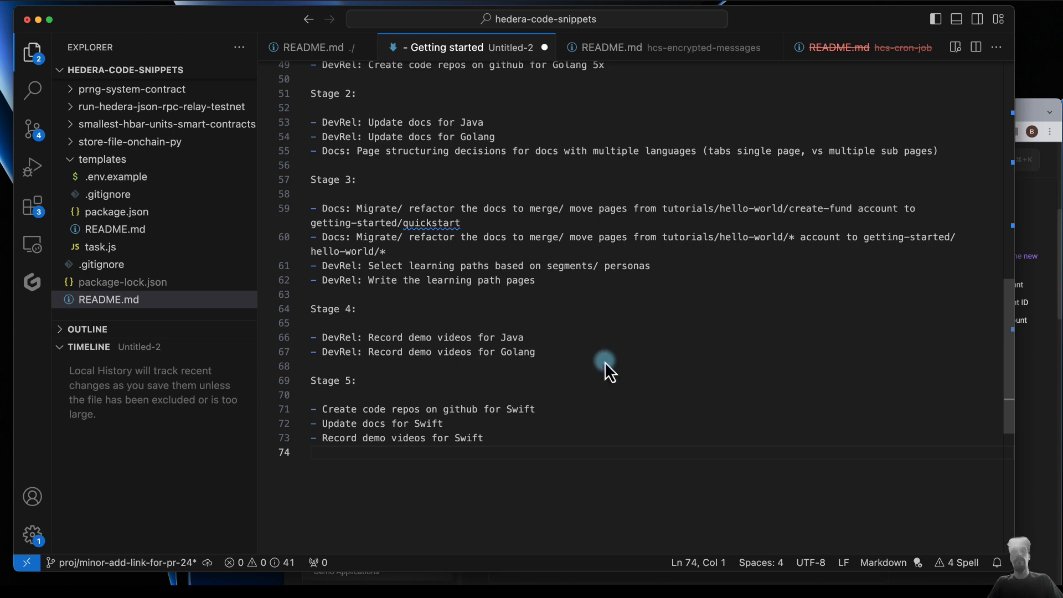
{"action": "key", "text": "super+s"}
{"action": "left_click", "coordinate": [562, 336]}
- Review the plan from Stage 1 to Stage 5, comparing the Docs migration tasks in Stage 3 with the tasks of the other stages
{"action": "scroll", "coordinate": [521, 388], "scroll_direction": "up", "scroll_amount": 4}
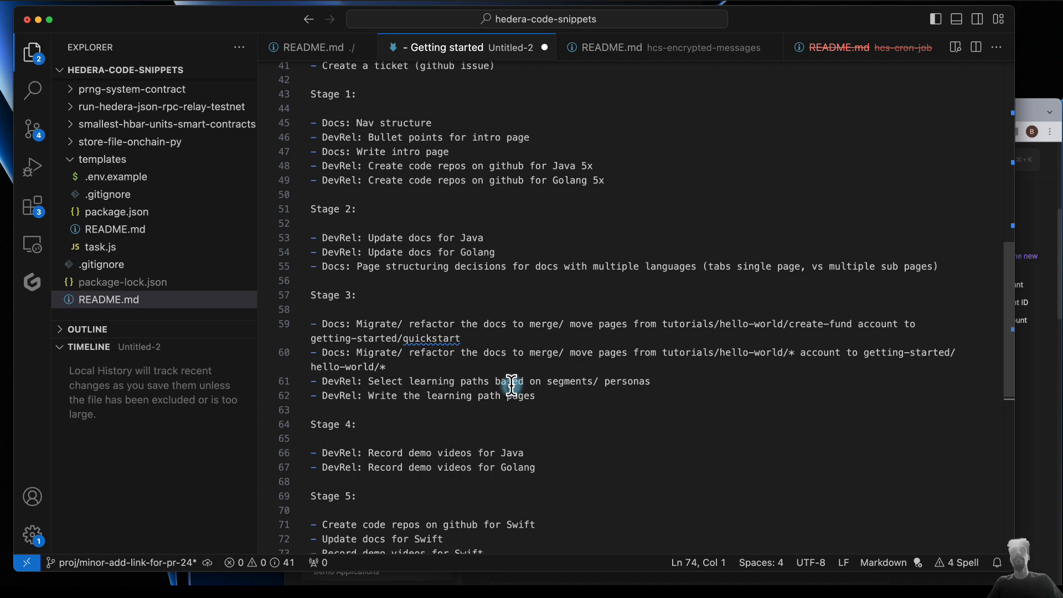
{"action": "scroll", "coordinate": [388, 477], "scroll_direction": "down", "scroll_amount": 1}
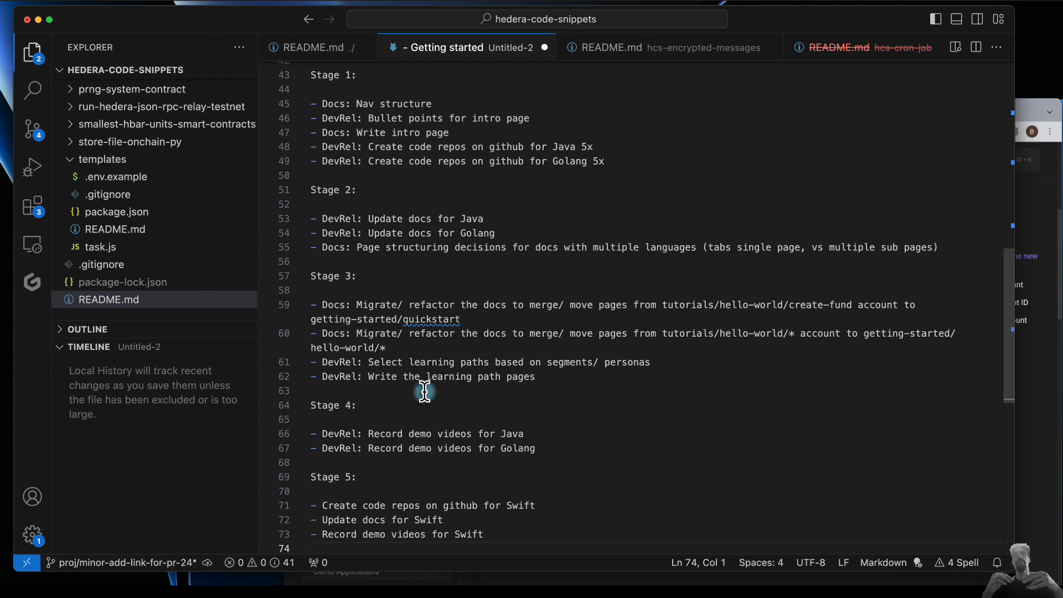
{"action": "left_click_drag", "start_coordinate": [357, 305], "coordinate": [315, 306]}
{"action": "left_click", "coordinate": [393, 350]}
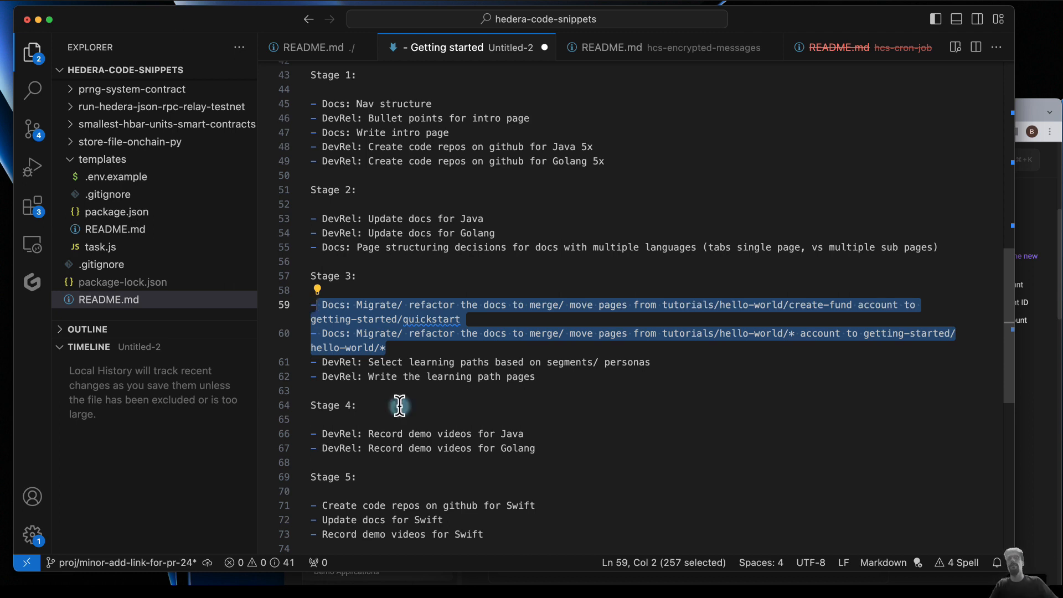
{"action": "left_click_drag", "start_coordinate": [318, 104], "coordinate": [436, 259]}
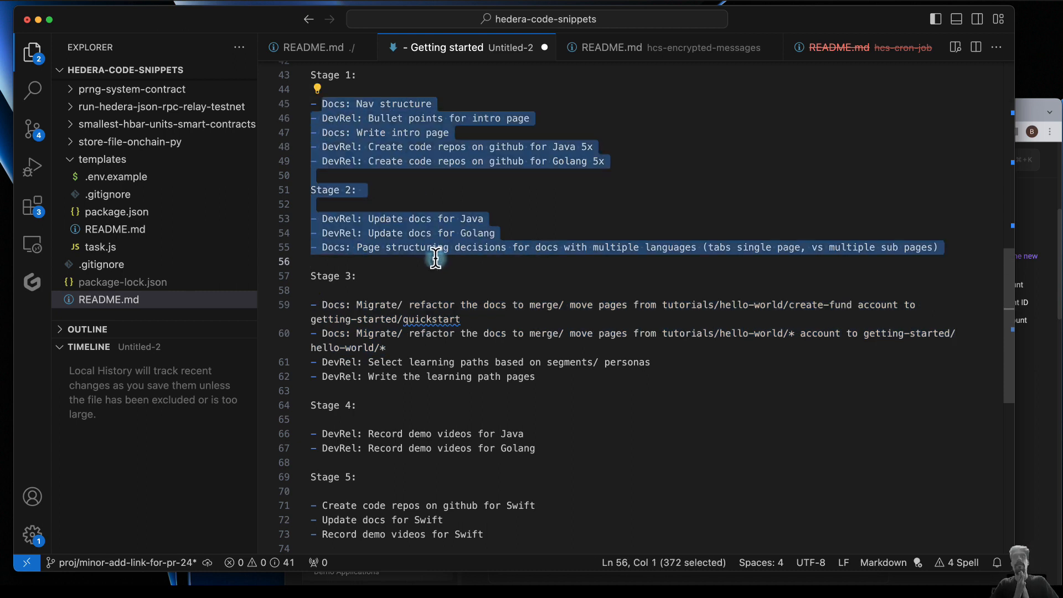
{"action": "left_click_drag", "start_coordinate": [328, 305], "coordinate": [399, 339]}
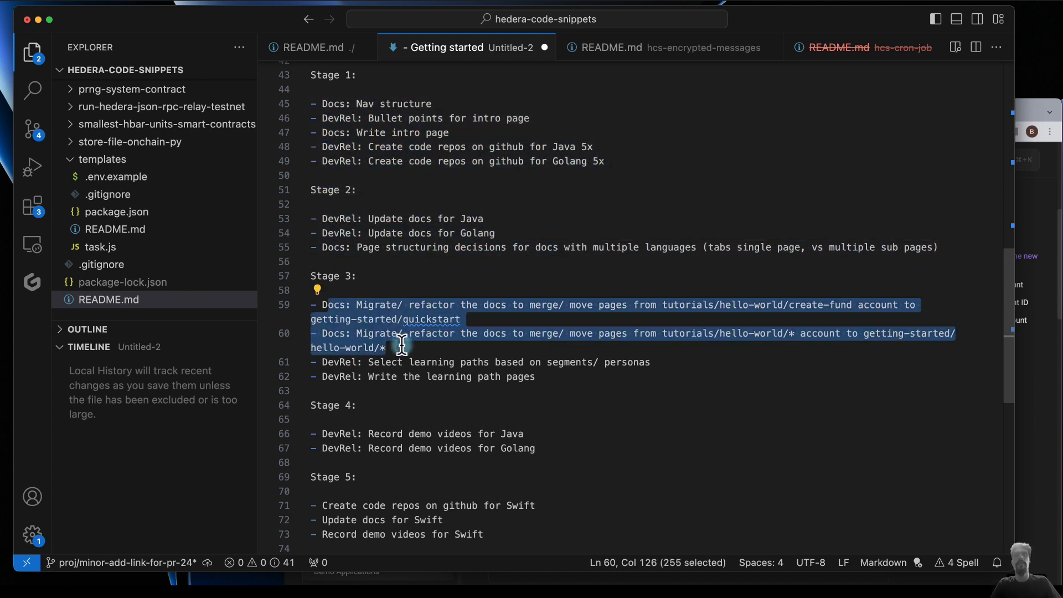
{"action": "left_click", "coordinate": [344, 87]}
{"action": "left_click", "coordinate": [351, 219]}
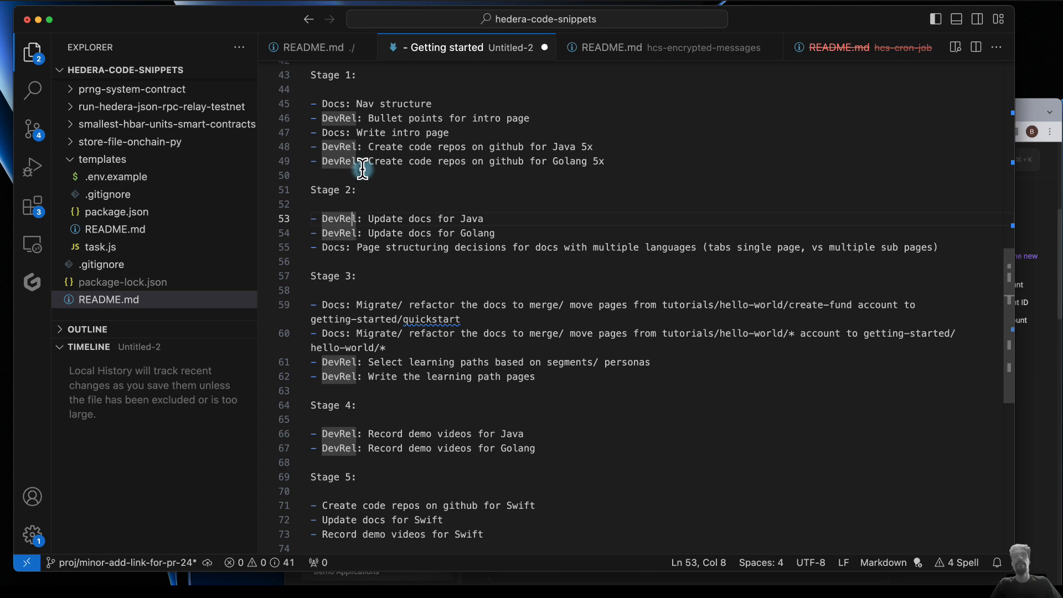
{"action": "left_click_drag", "start_coordinate": [339, 218], "coordinate": [462, 248]}
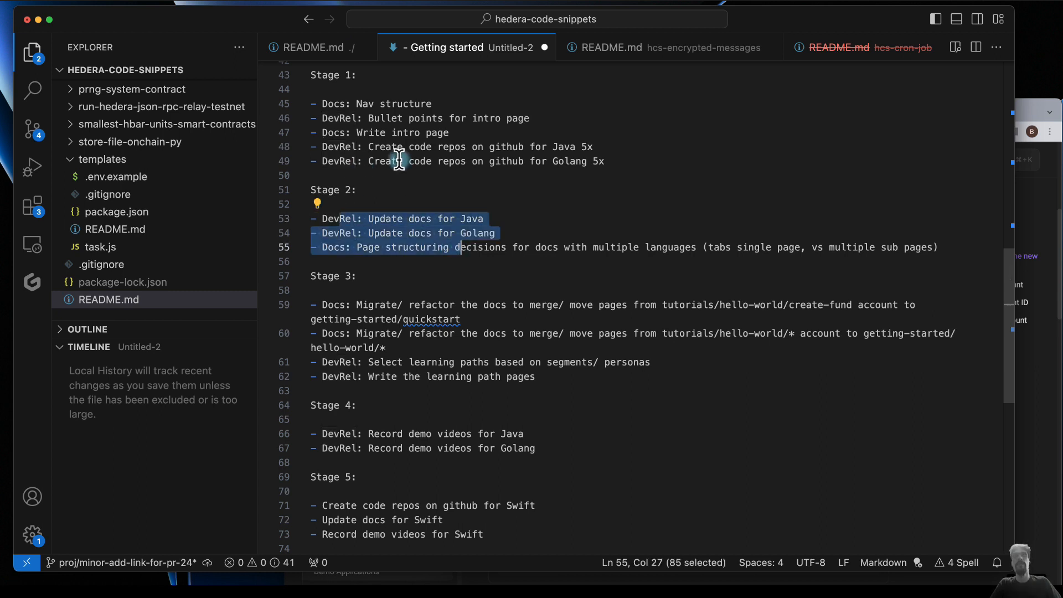
{"action": "left_click_drag", "start_coordinate": [399, 160], "coordinate": [345, 105]}
{"action": "left_click", "coordinate": [479, 184]}
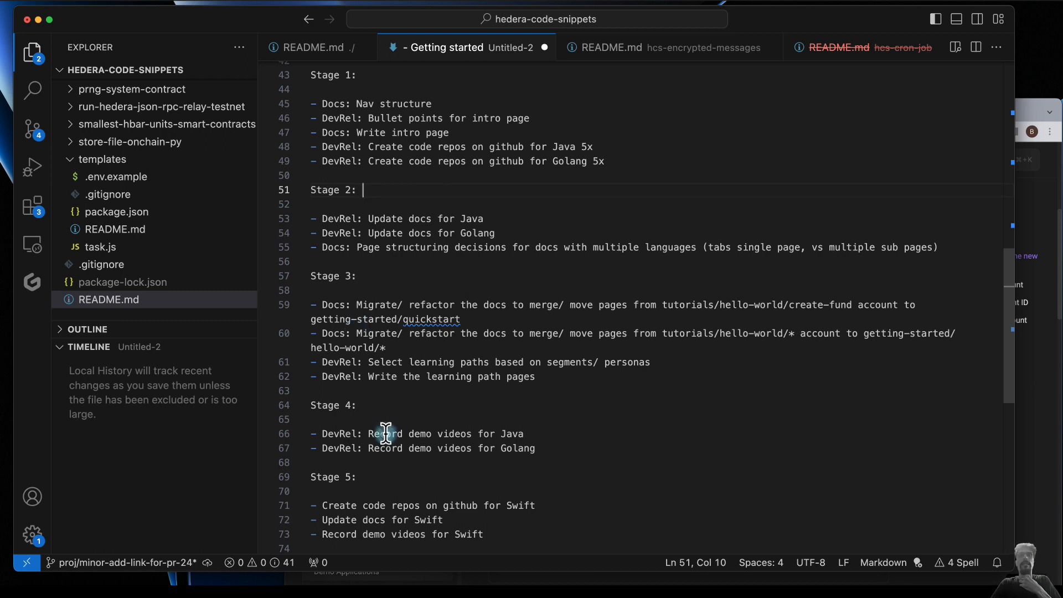
{"action": "left_click_drag", "start_coordinate": [310, 75], "coordinate": [355, 333]}
{"action": "left_click", "coordinate": [379, 377]}
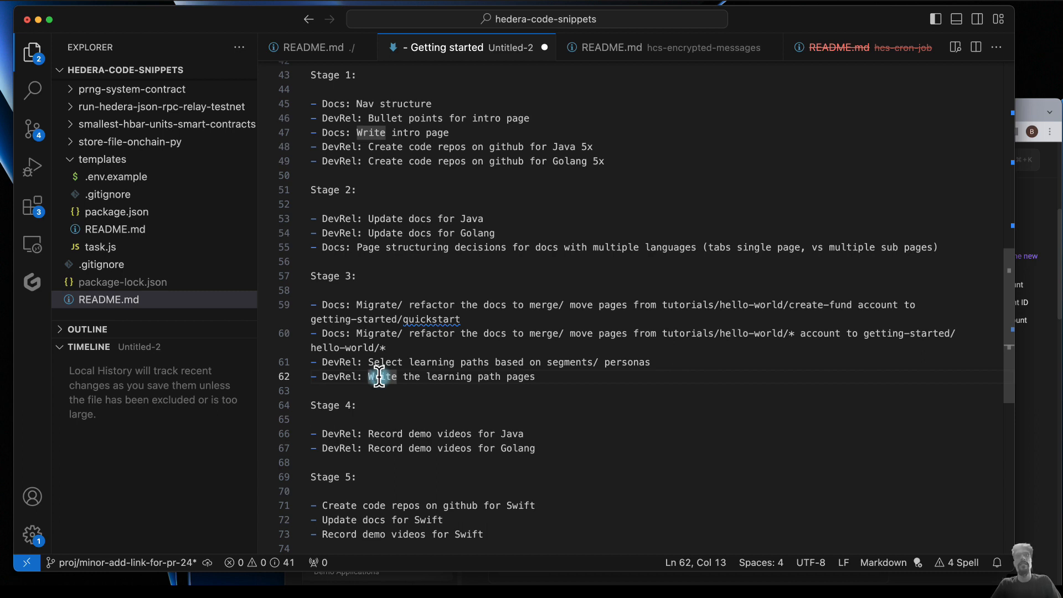
{"action": "left_click_drag", "start_coordinate": [310, 405], "coordinate": [370, 507]}
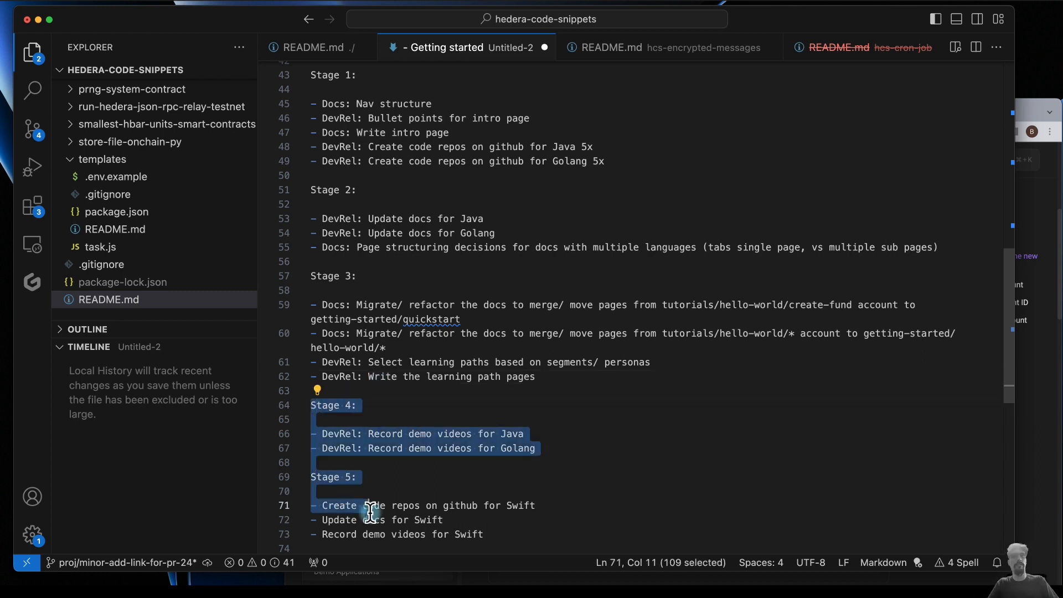
{"action": "left_click", "coordinate": [416, 483]}
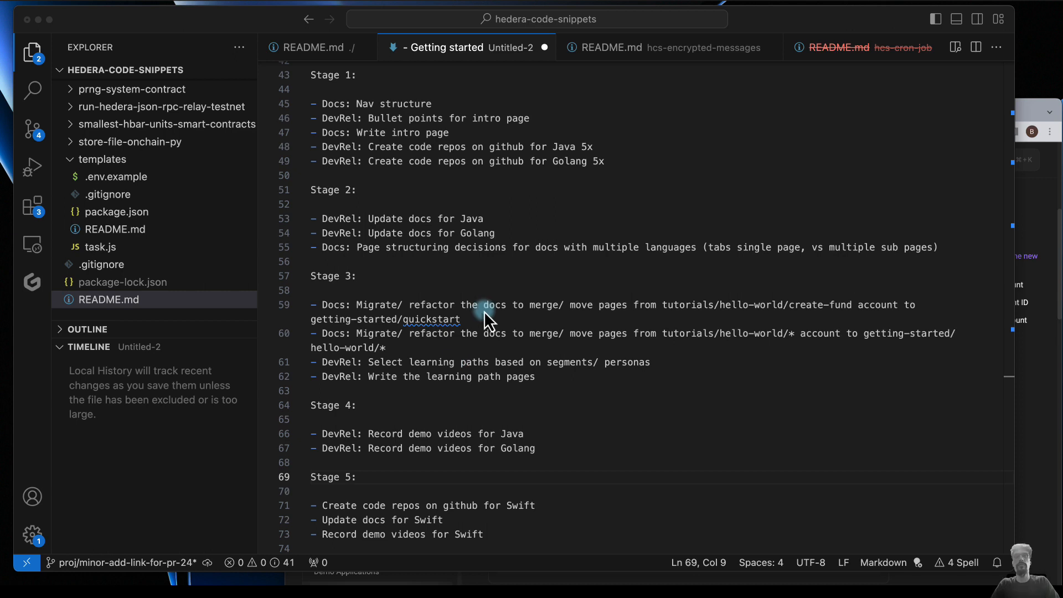
{"action": "scroll", "coordinate": [497, 441], "scroll_direction": "down", "scroll_amount": 3}
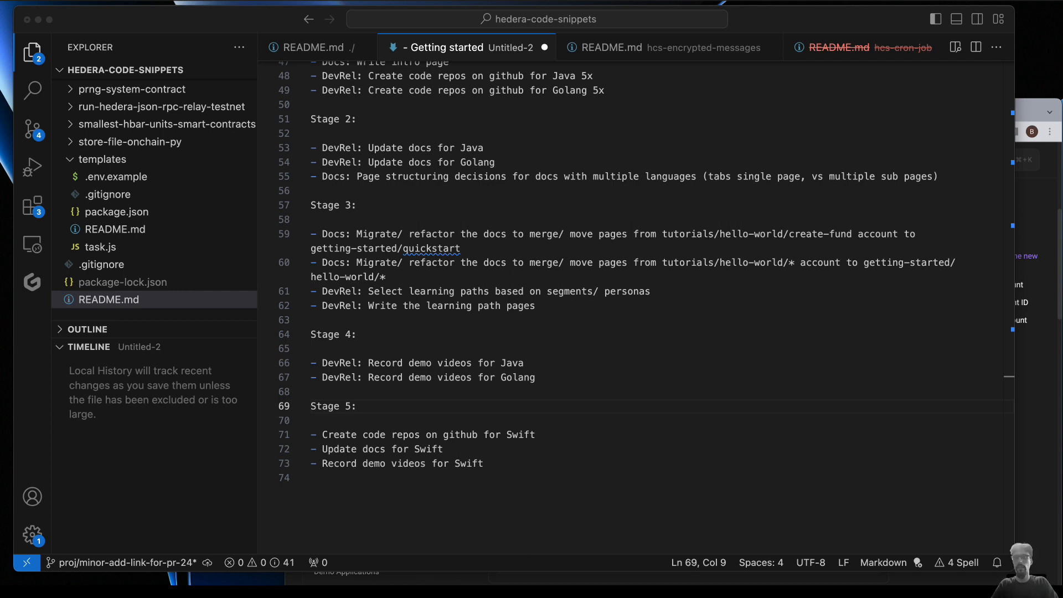
- Switch to the browser and open the hashgraph/hedera-docs repository on GitHub in a new tab
{"action": "left_click", "coordinate": [1029, 112]}
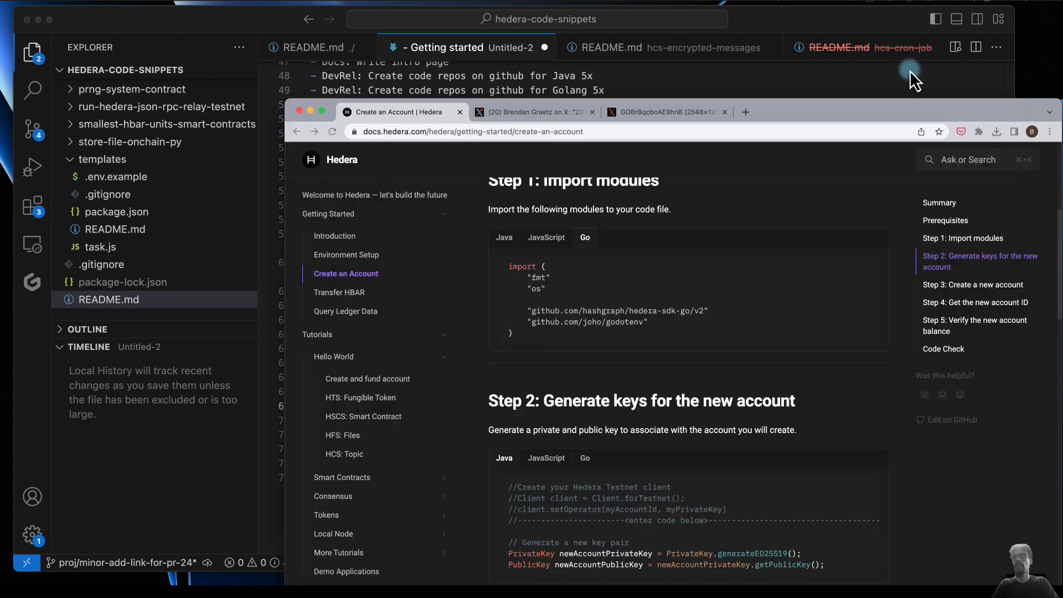
{"action": "left_click", "coordinate": [946, 112]}
{"action": "left_click_drag", "start_coordinate": [946, 112], "coordinate": [784, 108]}
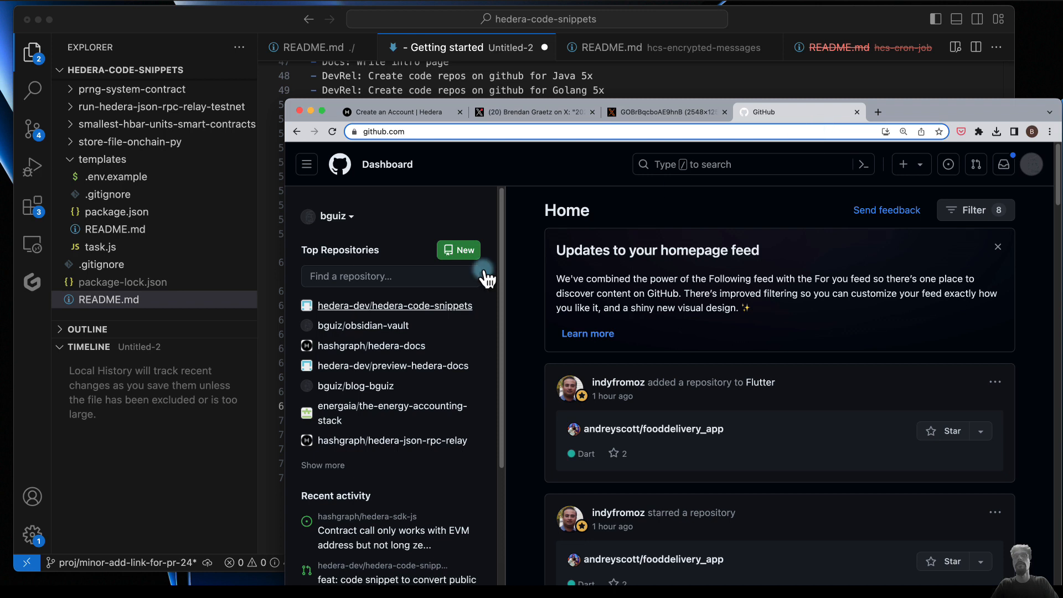
{"action": "left_click", "coordinate": [371, 308]}
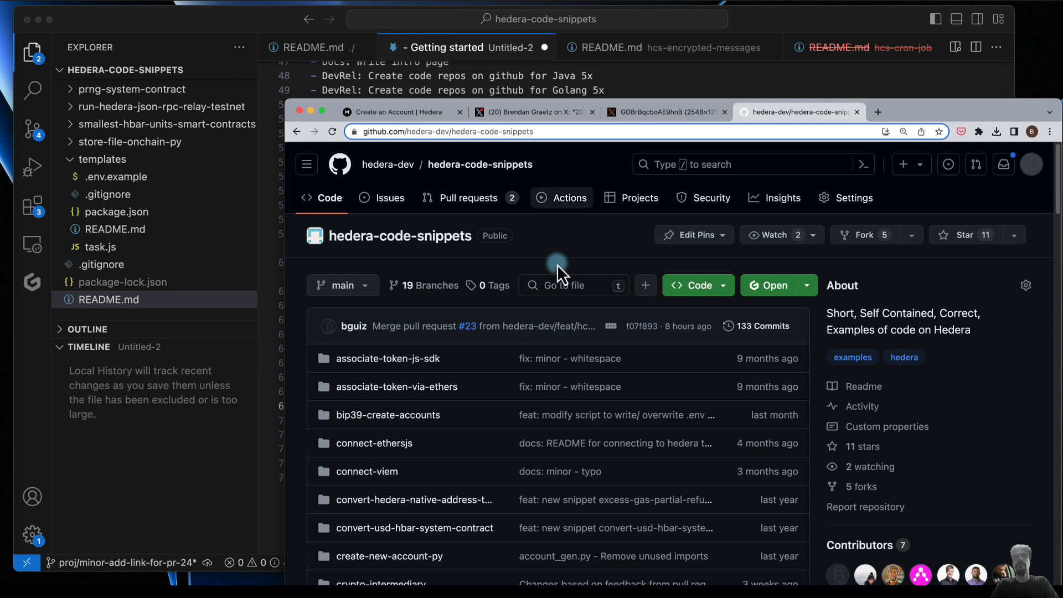
{"action": "left_click", "coordinate": [385, 165]}
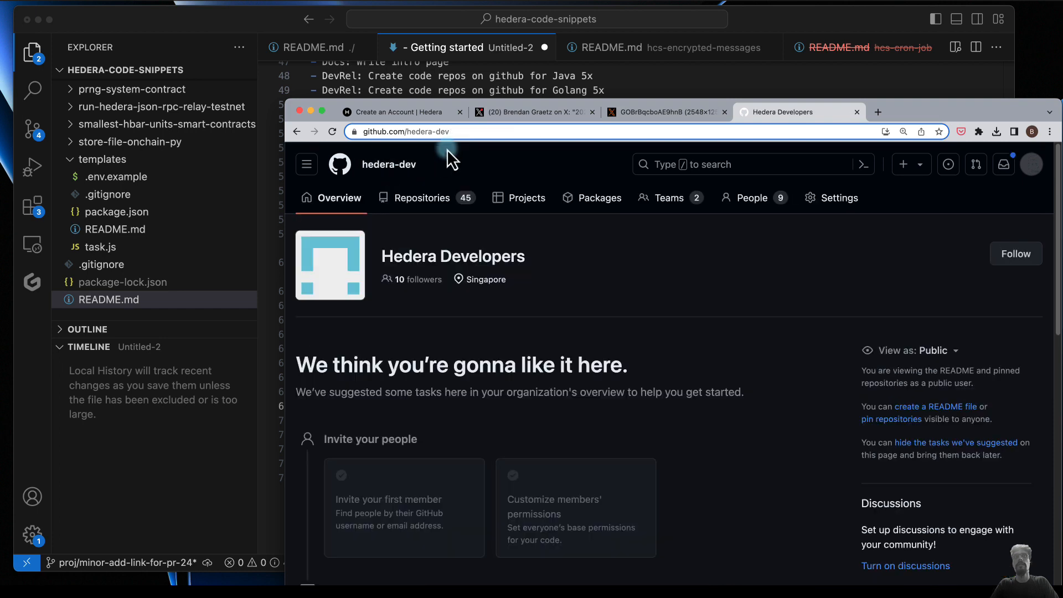
{"action": "left_click", "coordinate": [410, 132]}
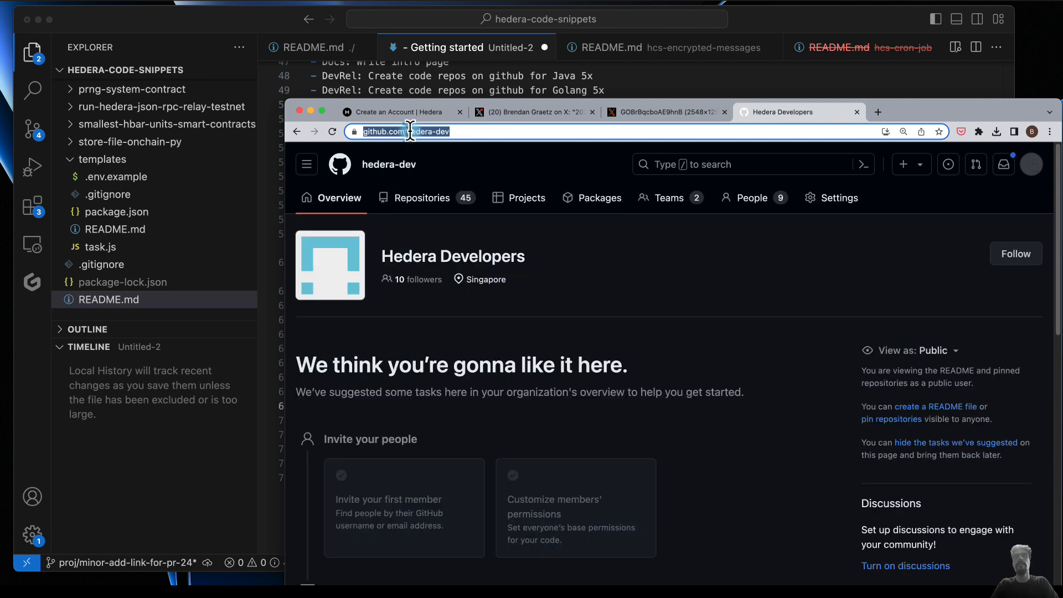
{"action": "left_click", "coordinate": [411, 132]}
{"action": "left_click_drag", "start_coordinate": [473, 133], "coordinate": [484, 134]}
{"action": "type", "text": "ashgraph"}
{"action": "key", "text": "Return"}
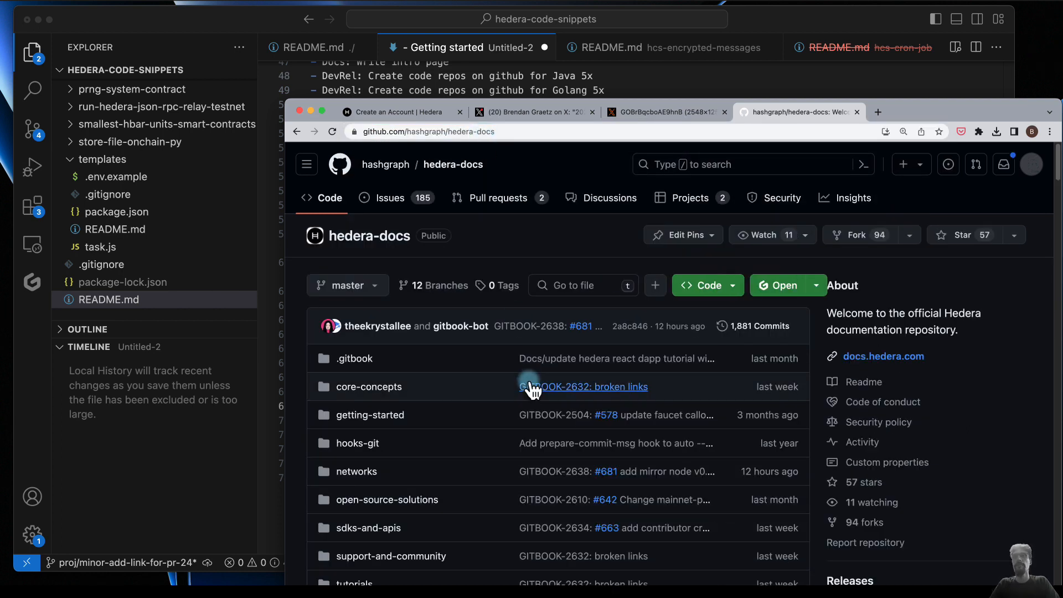
- Open the hedera-docs issue "Hello World sequences in Java + Golang + Swift as well" and read its What and Why sections
{"action": "left_click", "coordinate": [407, 201]}
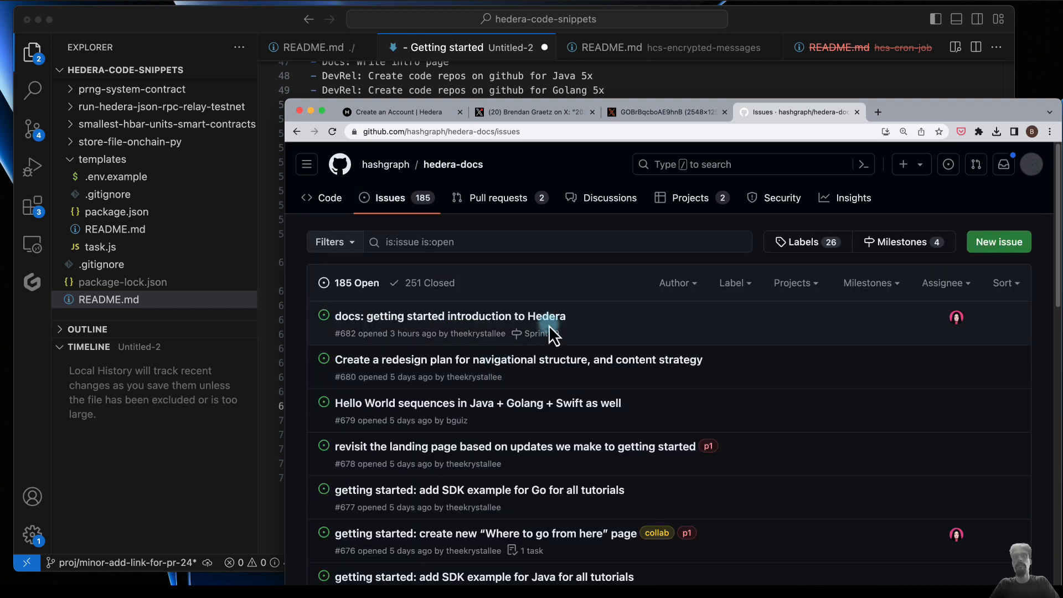
{"action": "mouse_move", "coordinate": [506, 366]}
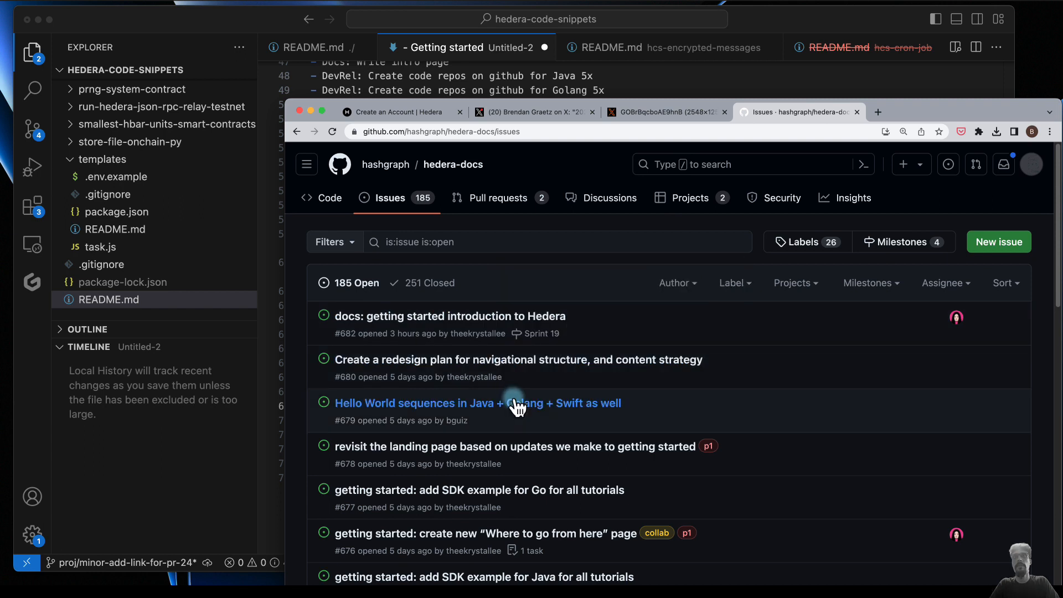
{"action": "mouse_move", "coordinate": [514, 403]}
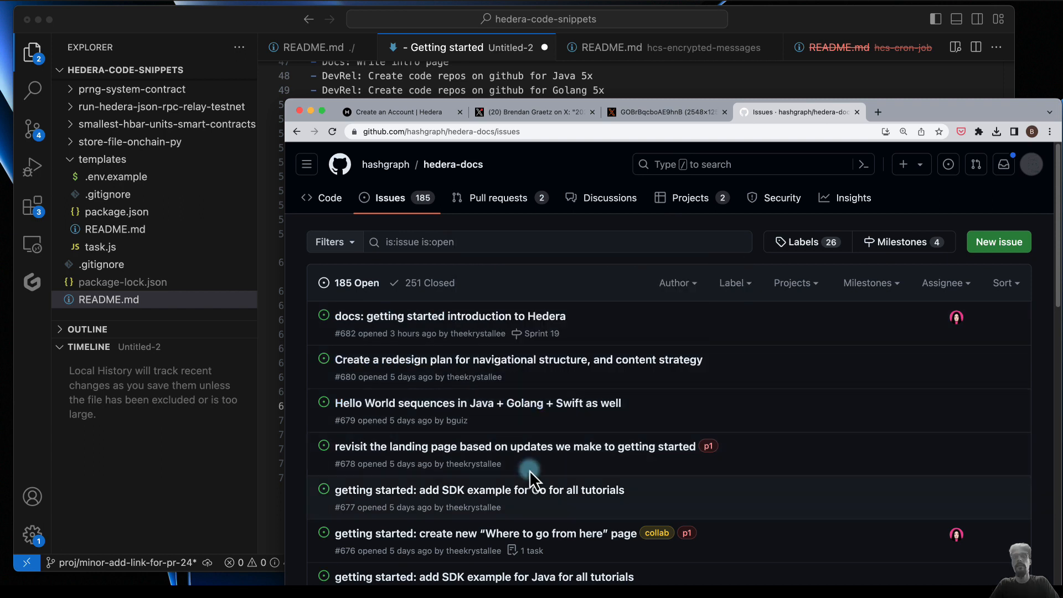
{"action": "left_click", "coordinate": [530, 409]}
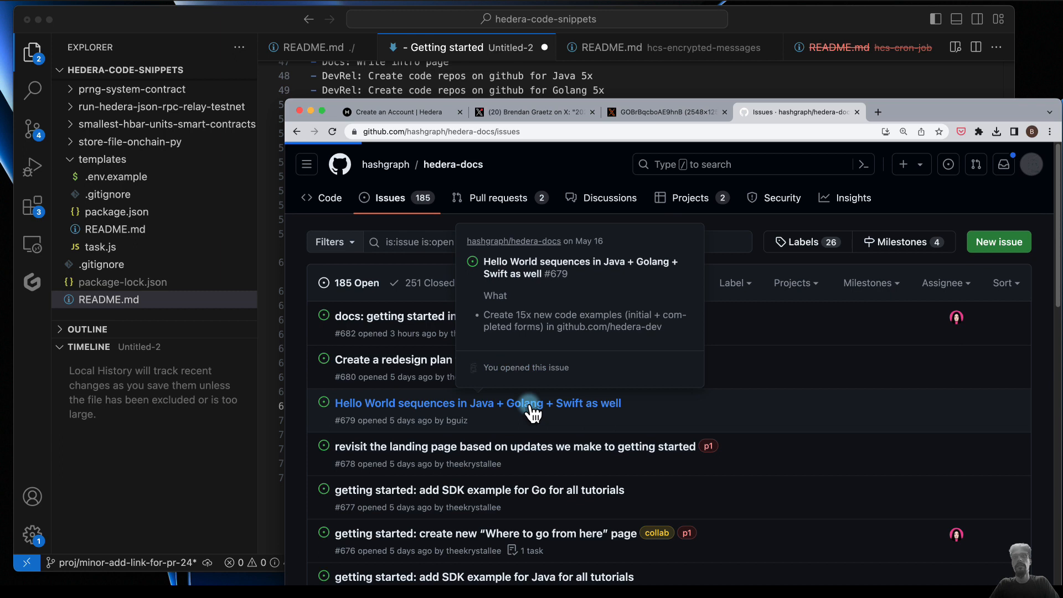
{"action": "scroll", "coordinate": [496, 487], "scroll_direction": "down", "scroll_amount": 7}
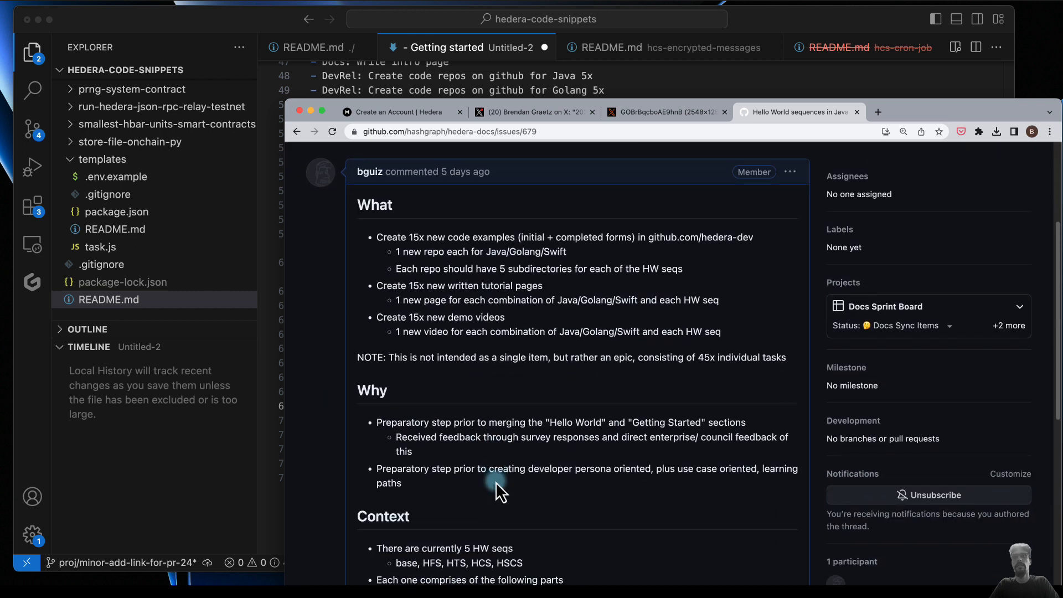
{"action": "scroll", "coordinate": [497, 487], "scroll_direction": "up", "scroll_amount": 3}
{"action": "scroll", "coordinate": [497, 482], "scroll_direction": "up", "scroll_amount": 2}
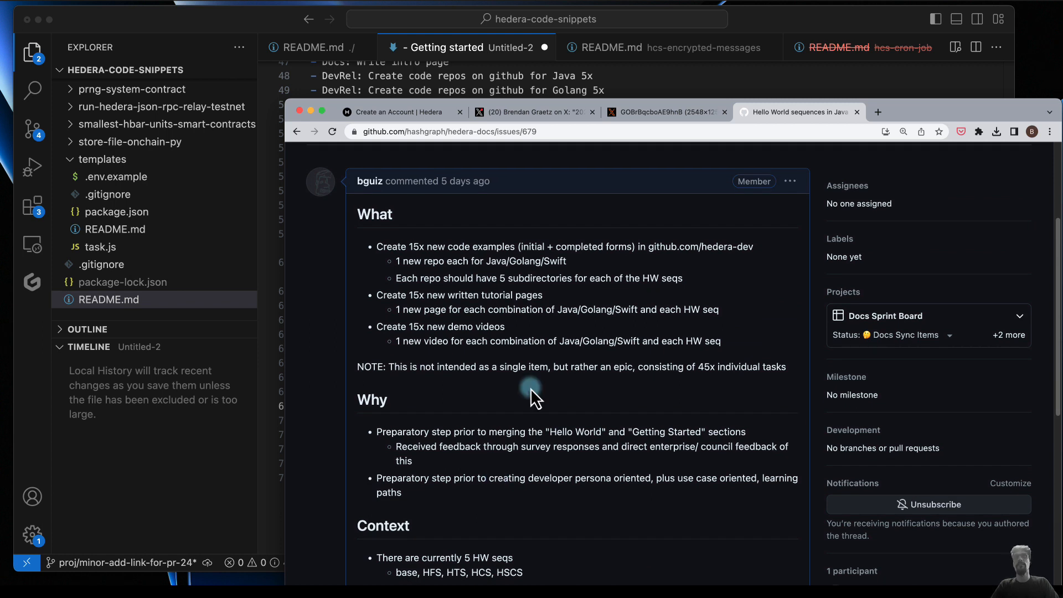
- Switch back to VS Code and check the plan's code repo, docs update and demo video tasks for Java, Golang and Swift against the issue
{"action": "left_click", "coordinate": [593, 76]}
{"action": "scroll", "coordinate": [588, 215], "scroll_direction": "up", "scroll_amount": 4}
{"action": "scroll", "coordinate": [588, 214], "scroll_direction": "up", "scroll_amount": 2}
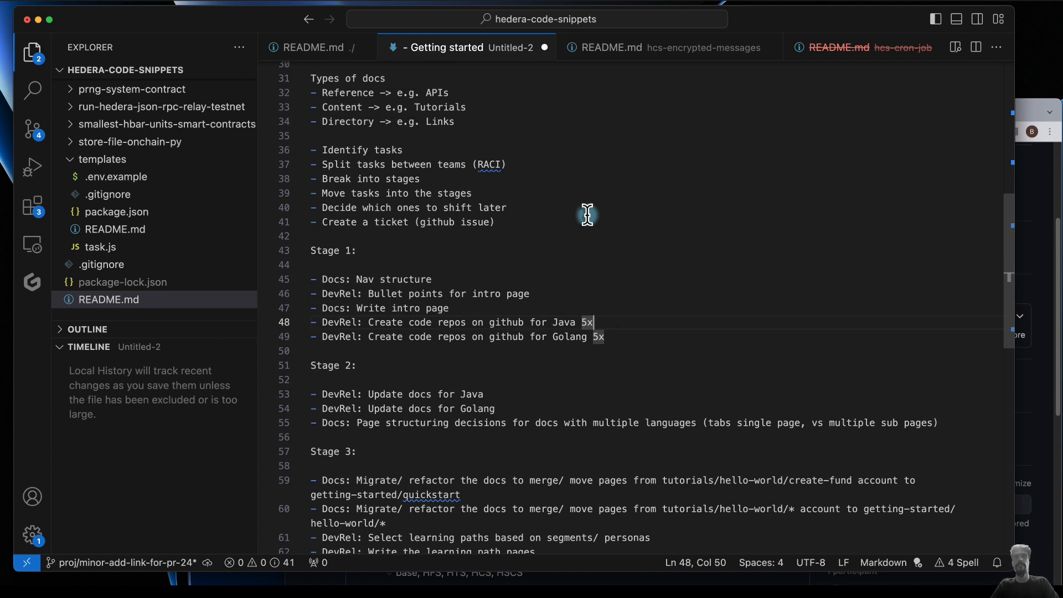
{"action": "scroll", "coordinate": [432, 280], "scroll_direction": "up", "scroll_amount": 1}
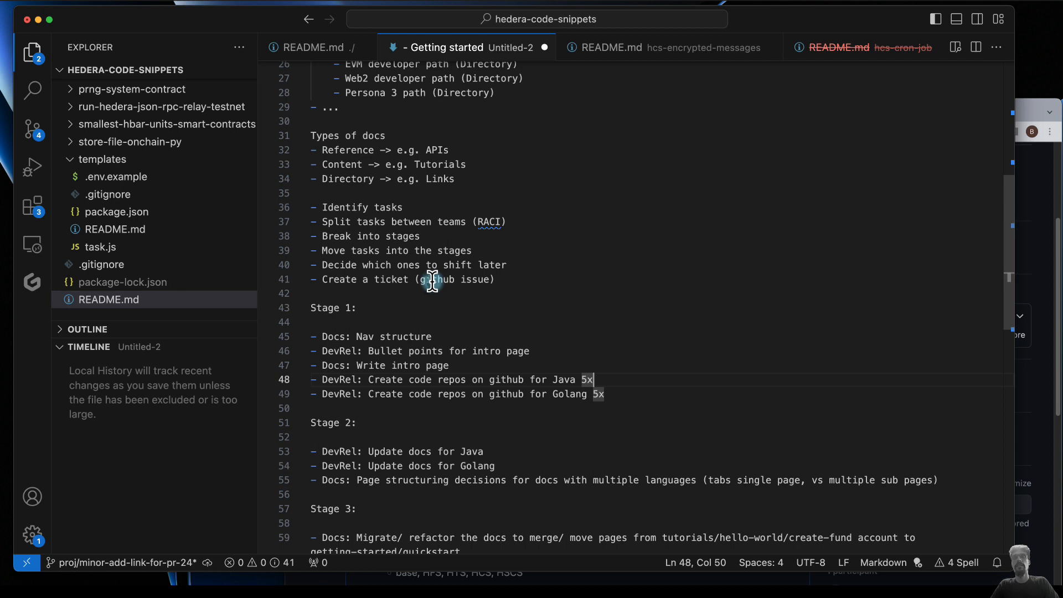
{"action": "left_click", "coordinate": [562, 373]}
{"action": "left_click", "coordinate": [603, 394], "text": "shift"}
{"action": "scroll", "coordinate": [522, 448], "scroll_direction": "down", "scroll_amount": 4}
{"action": "left_click_drag", "start_coordinate": [462, 271], "coordinate": [503, 306]}
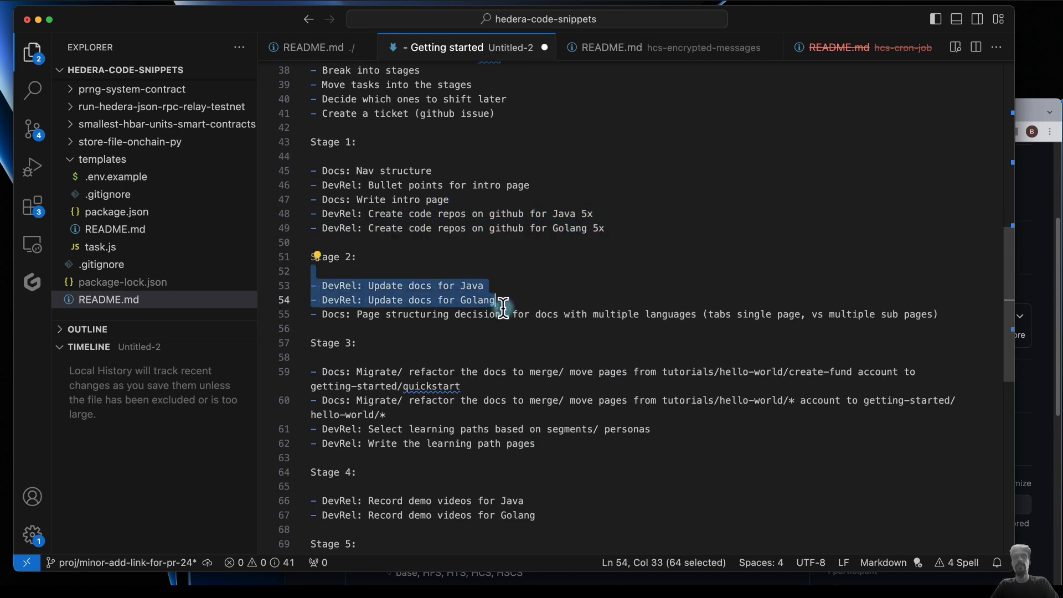
{"action": "left_click", "coordinate": [512, 487]}
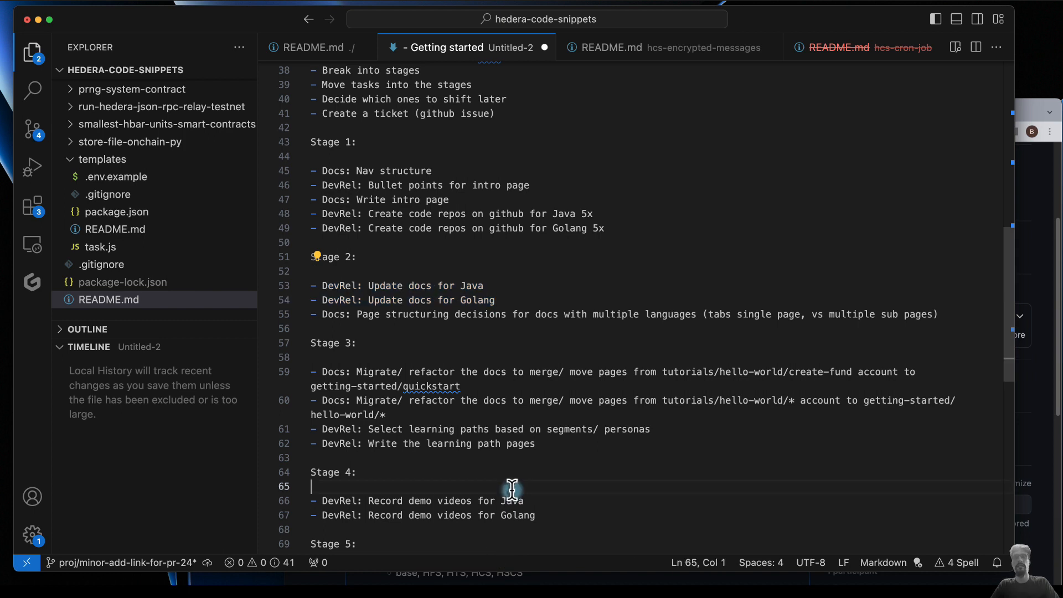
{"action": "left_click_drag", "start_coordinate": [512, 487], "coordinate": [541, 514]}
{"action": "scroll", "coordinate": [540, 515], "scroll_direction": "down", "scroll_amount": 4}
{"action": "left_click_drag", "start_coordinate": [449, 382], "coordinate": [486, 424]}
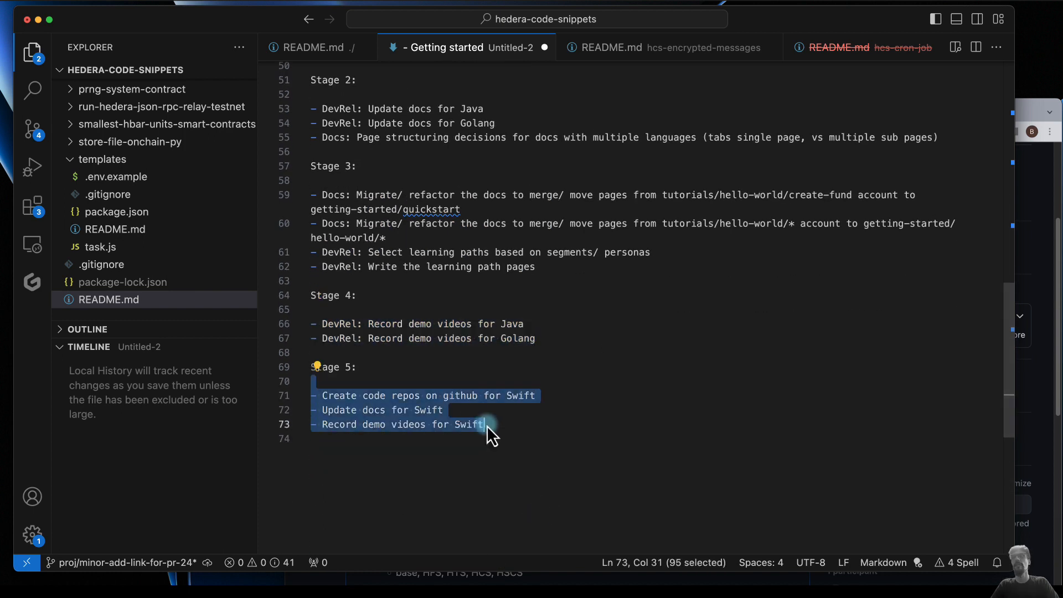
- Return to the Hello World sequences issue in the browser and read its Context section
{"action": "left_click", "coordinate": [1029, 111]}
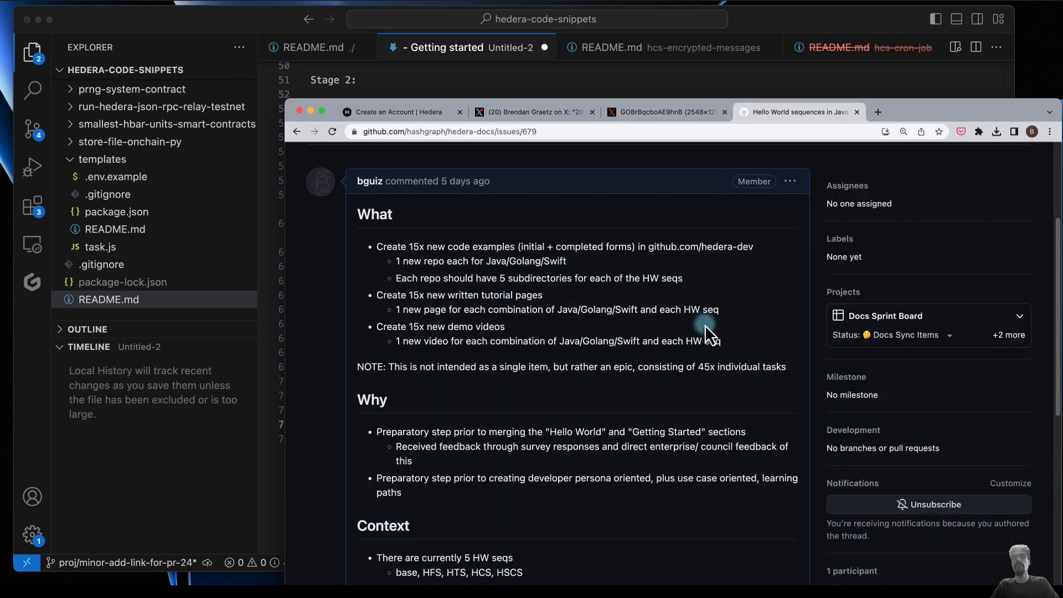
{"action": "scroll", "coordinate": [540, 435], "scroll_direction": "down", "scroll_amount": 5}
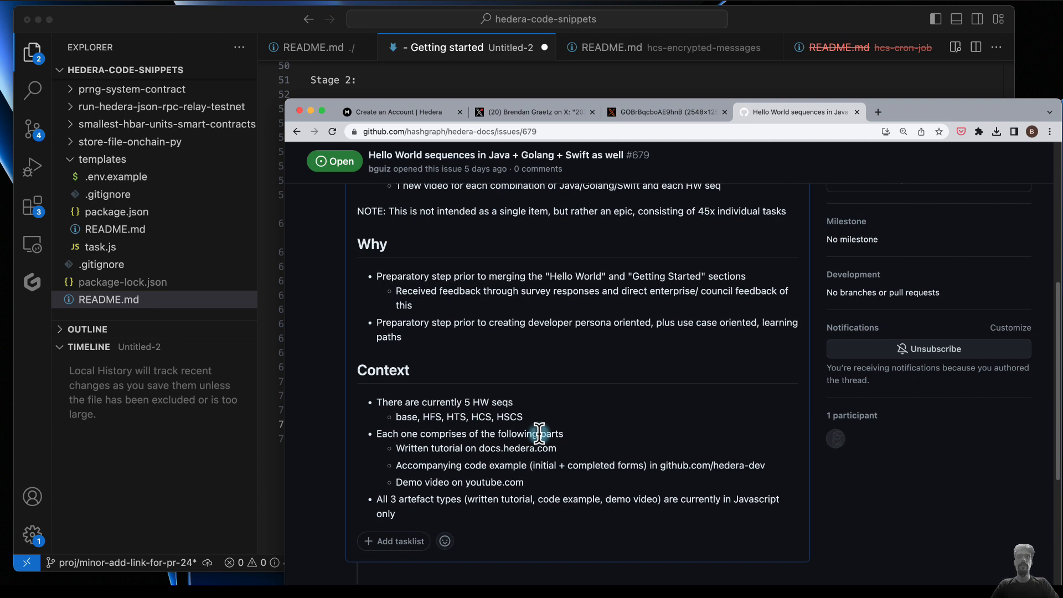
- Reread the Hello World sequences issue and open its description for editing
{"action": "scroll", "coordinate": [539, 434], "scroll_direction": "up", "scroll_amount": 2}
{"action": "scroll", "coordinate": [539, 434], "scroll_direction": "down", "scroll_amount": 3}
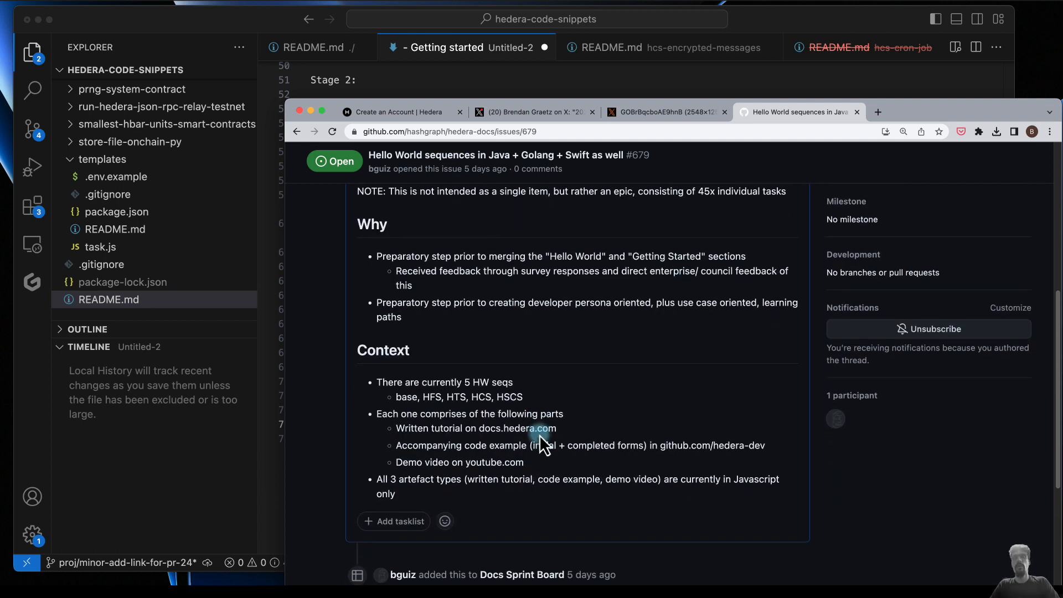
{"action": "scroll", "coordinate": [540, 436], "scroll_direction": "up", "scroll_amount": 8}
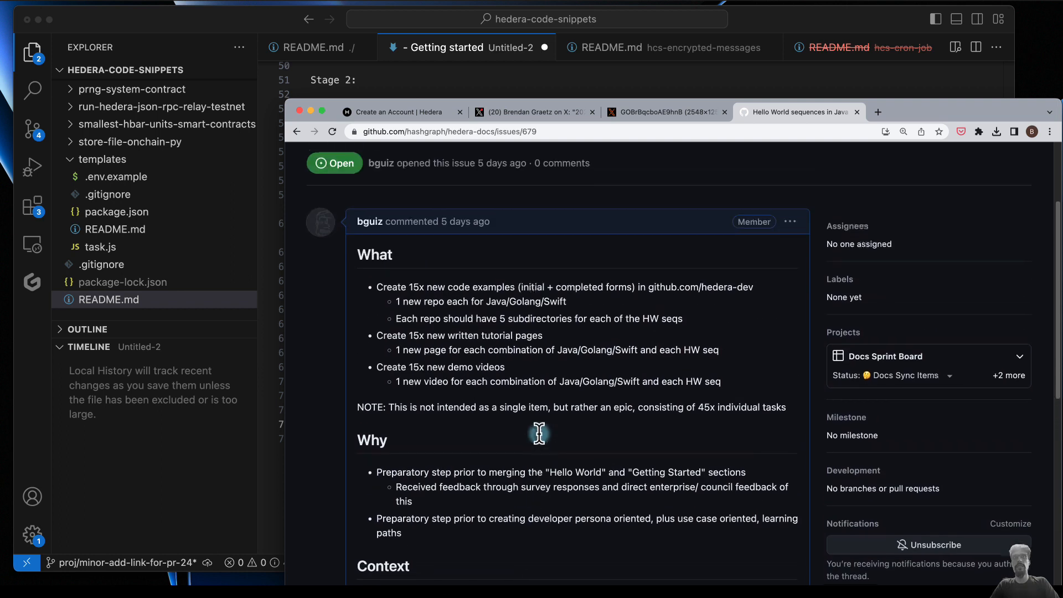
{"action": "left_click", "coordinate": [790, 222]}
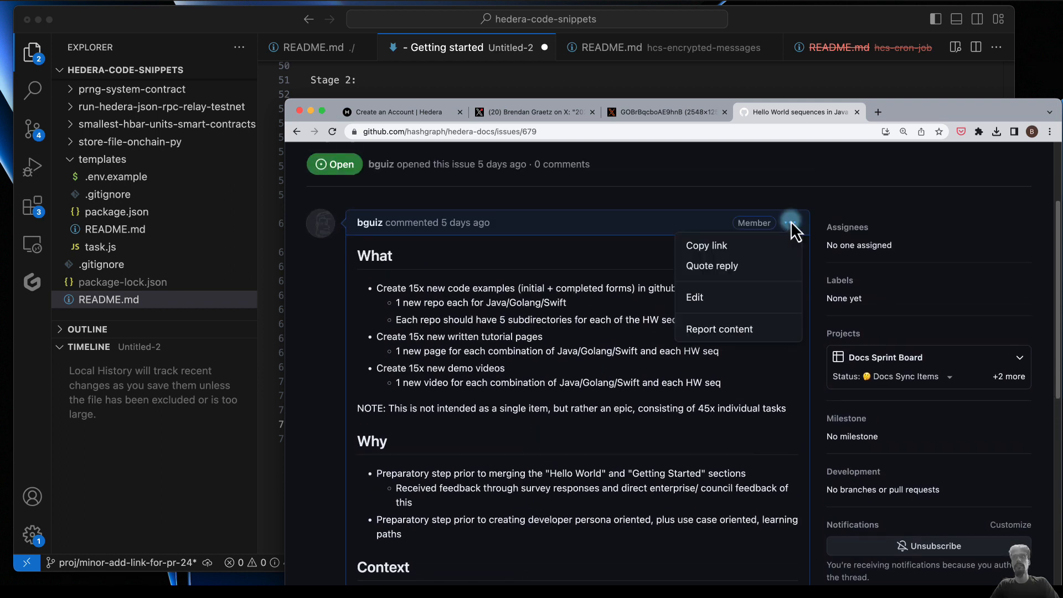
{"action": "left_click", "coordinate": [699, 296]}
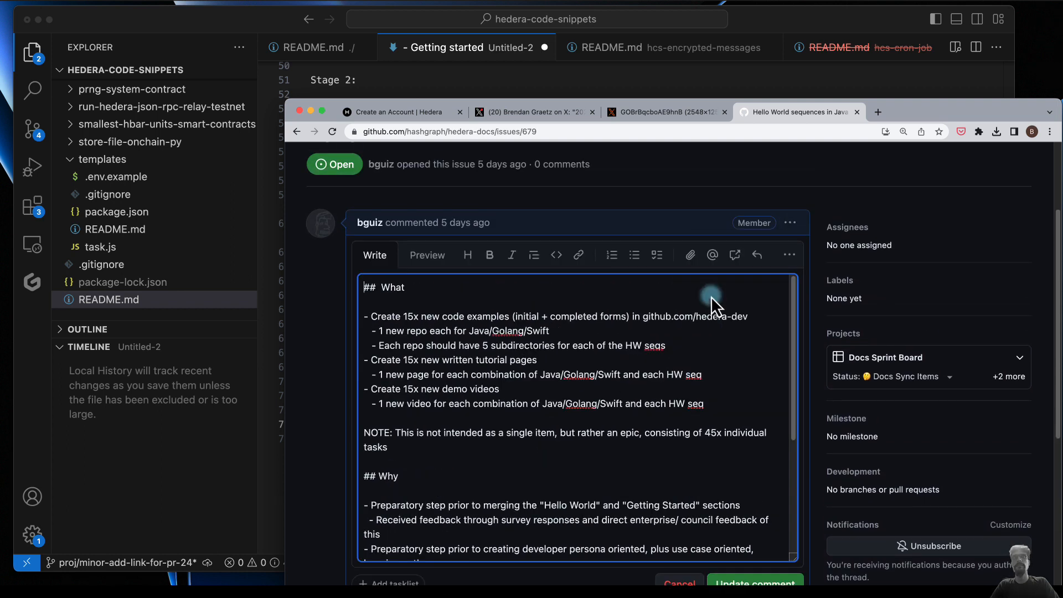
- Switch to VS Code and copy the plan's task lists from Stage 1 through the last Stage 5 item
{"action": "left_click", "coordinate": [490, 47]}
{"action": "scroll", "coordinate": [404, 287], "scroll_direction": "up", "scroll_amount": 2}
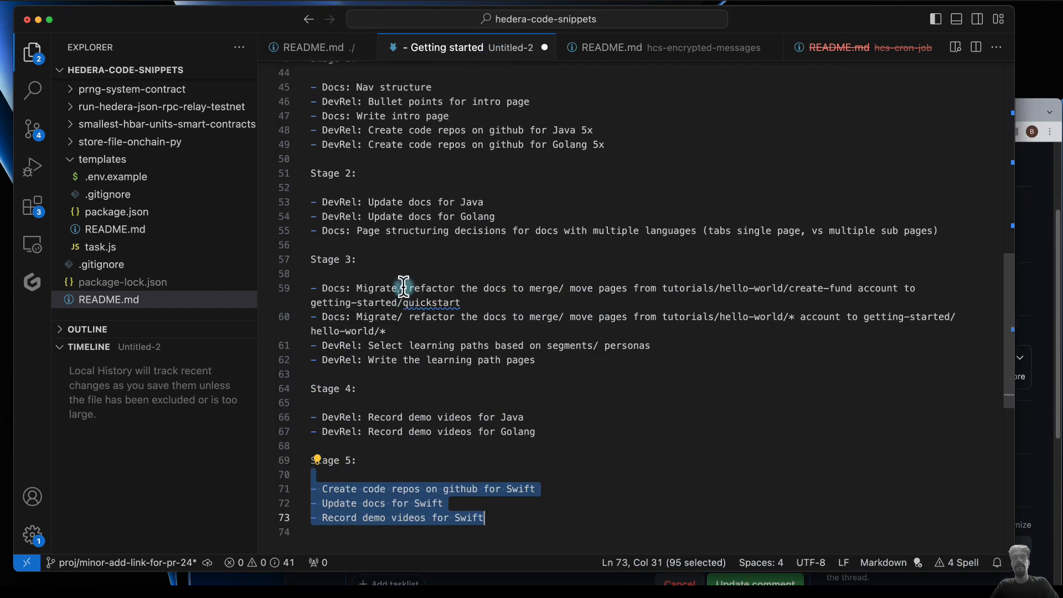
{"action": "scroll", "coordinate": [404, 286], "scroll_direction": "up", "scroll_amount": 6}
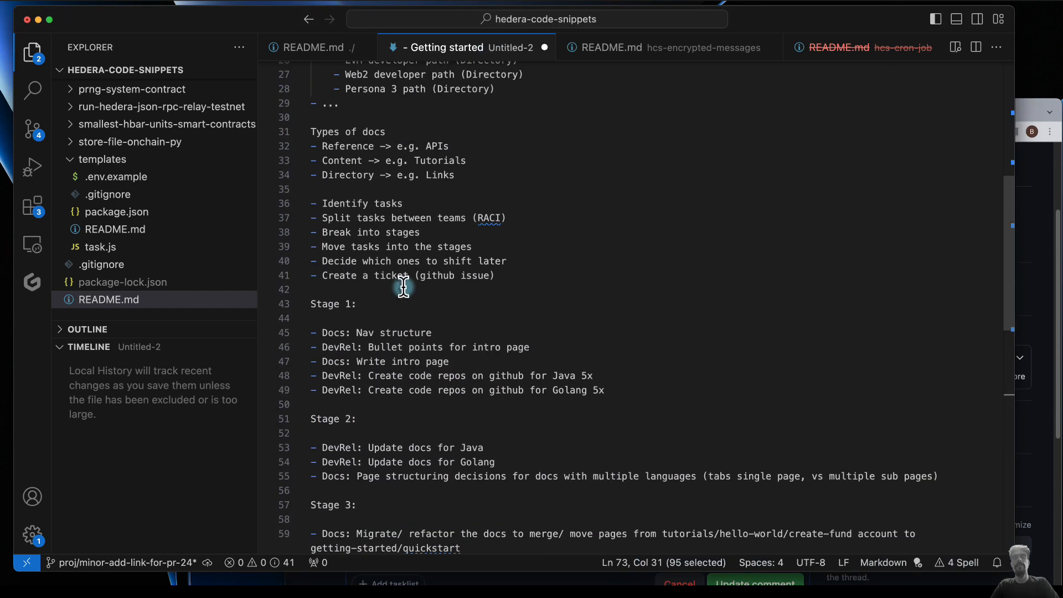
{"action": "left_click", "coordinate": [311, 304]}
{"action": "scroll", "coordinate": [456, 466], "scroll_direction": "down", "scroll_amount": 9}
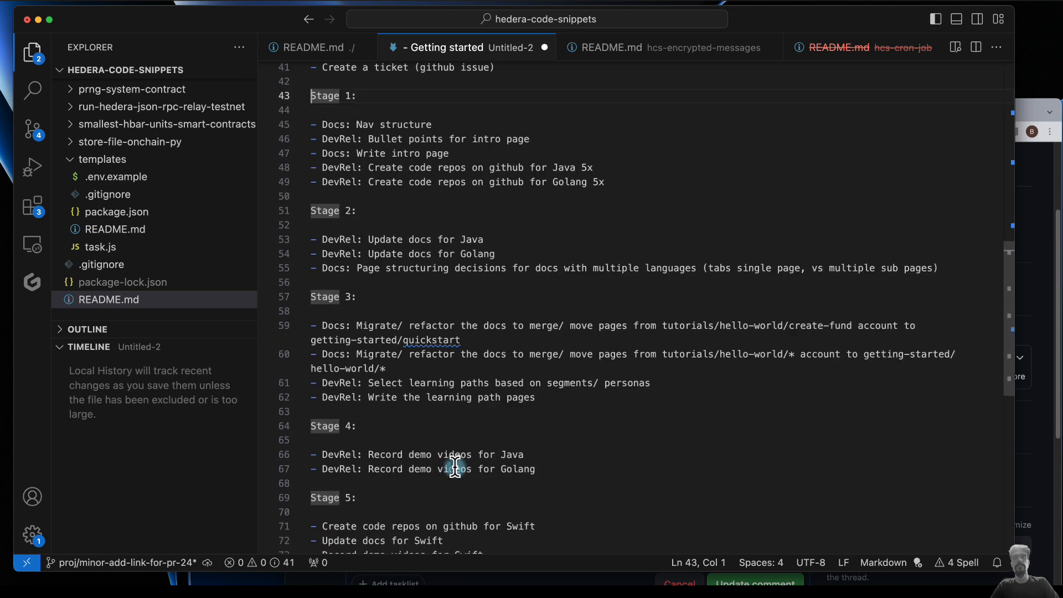
{"action": "left_click", "coordinate": [501, 404], "text": "shift"}
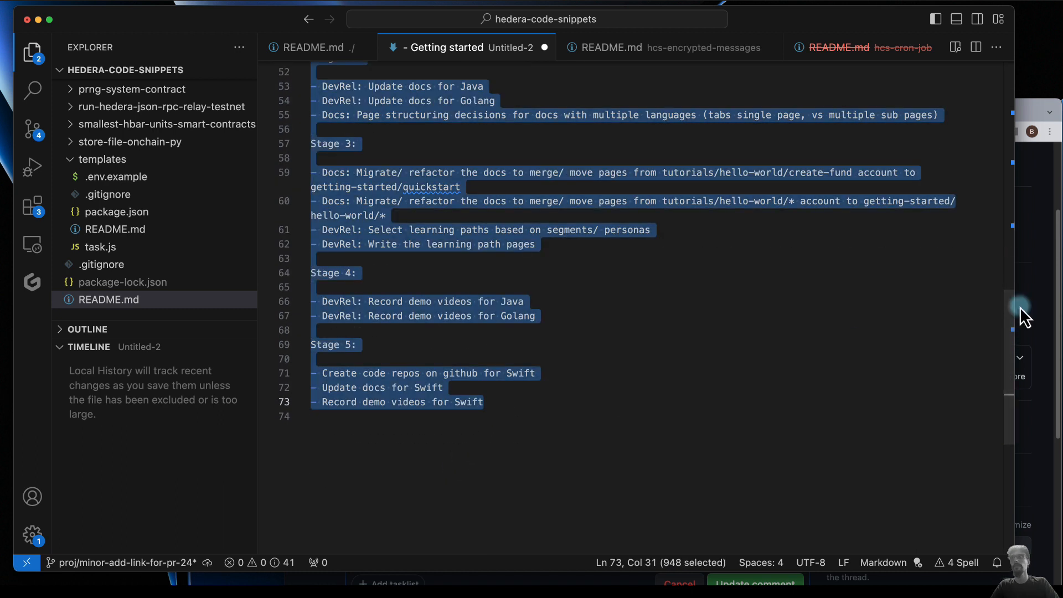
- Back in the browser's issue editor, add a "## Task planning" section before "## Why" and paste the copied stages under it
{"action": "left_click", "coordinate": [1049, 310]}
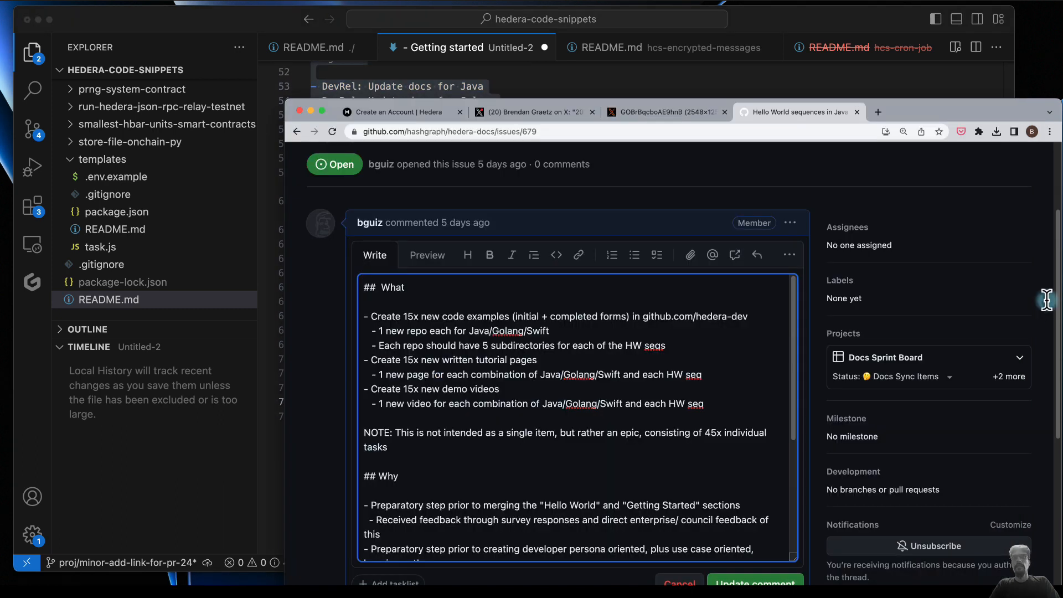
{"action": "key", "text": "Return"}
{"action": "key", "text": "Return"}
{"action": "type", "text": "## "}
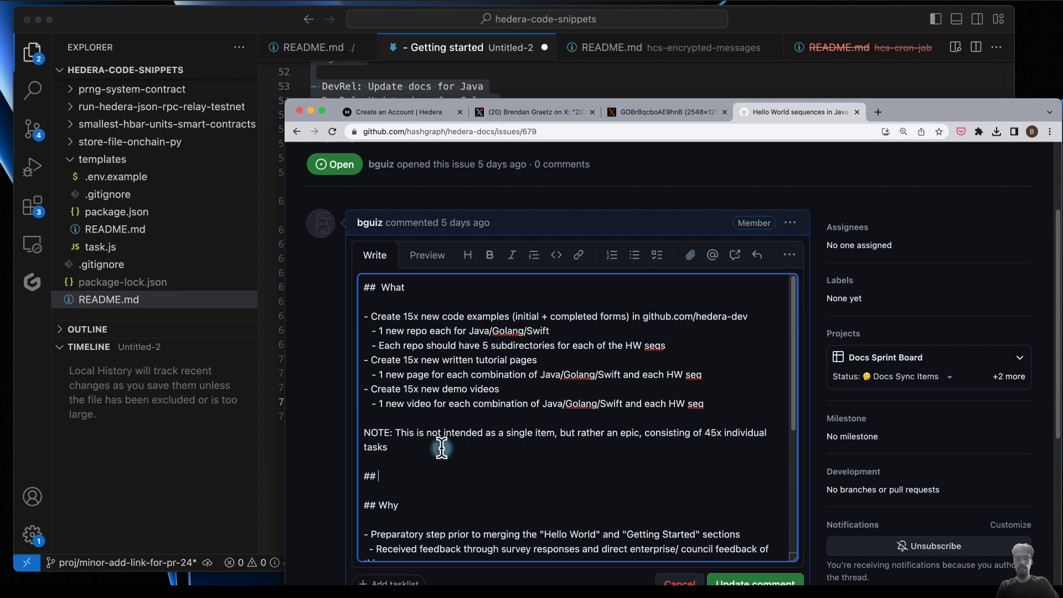
{"action": "type", "text": "Time"}
{"action": "key", "text": "BackSpace"}
{"action": "key", "text": "BackSpace"}
{"action": "key", "text": "BackSpace"}
{"action": "key", "text": "BackSpace"}
{"action": "type", "text": "P"}
{"action": "type", "text": "Task"}
{"action": "type", "text": " planning"}
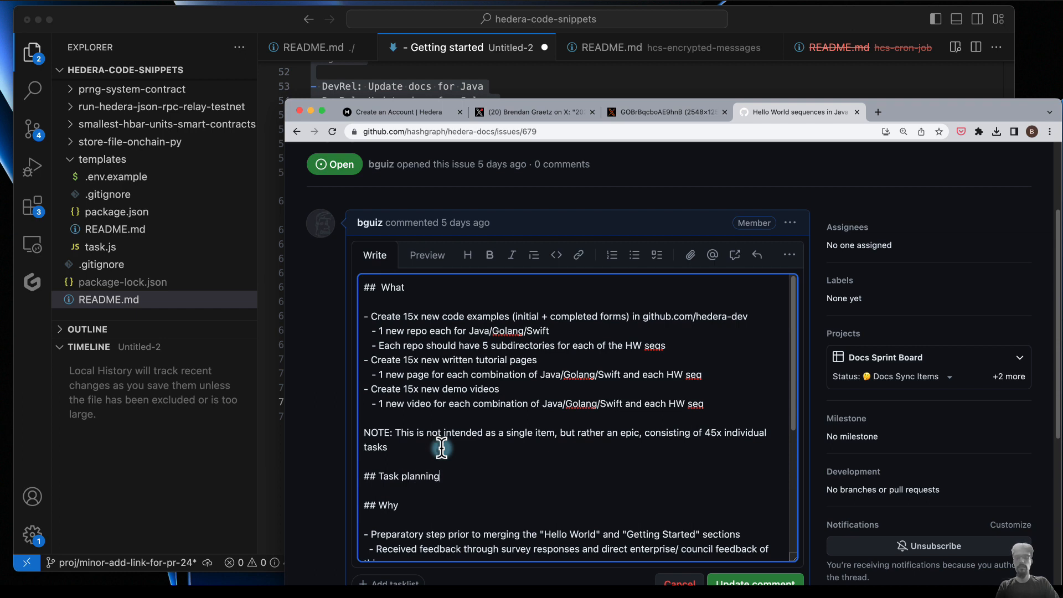
{"action": "key", "text": "super+v"}
- Add the bullet "There's not Swift in the current getting started, so that can be pushed to final stages" at the end of the What list
{"action": "scroll", "coordinate": [532, 396], "scroll_direction": "up", "scroll_amount": 10}
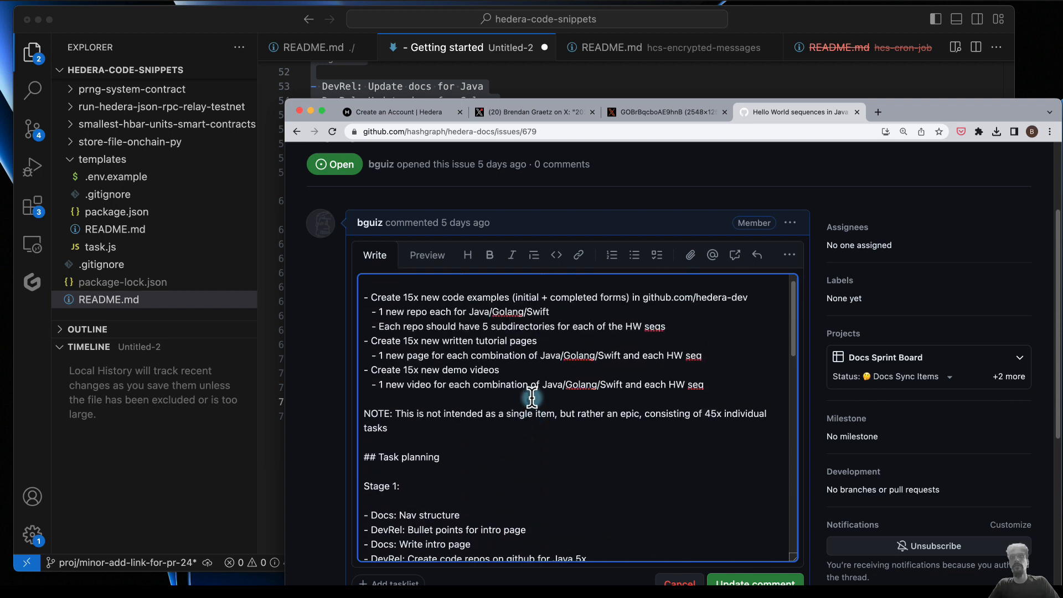
{"action": "scroll", "coordinate": [531, 397], "scroll_direction": "up", "scroll_amount": 1}
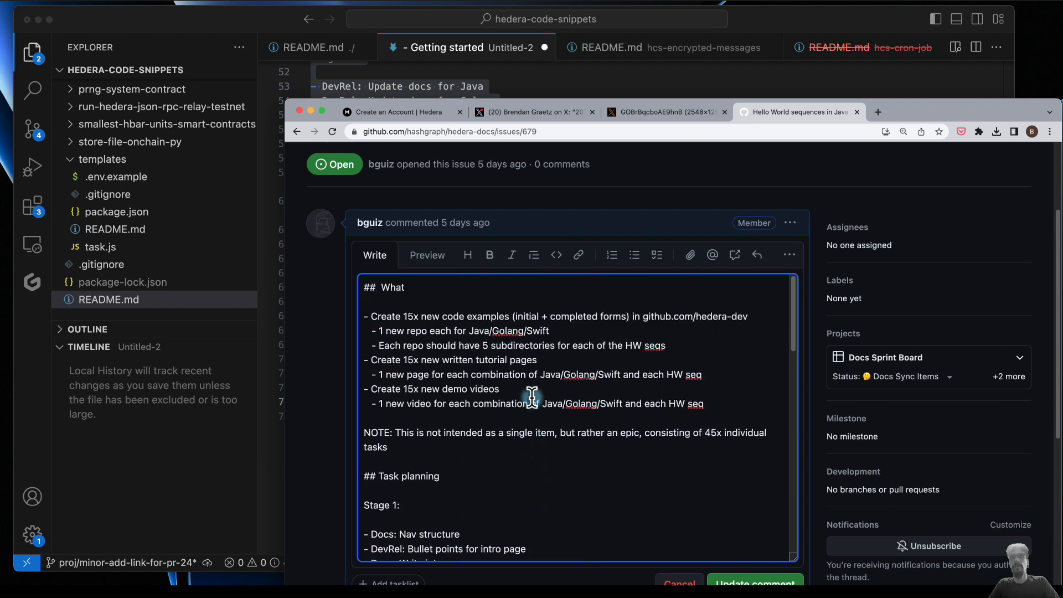
{"action": "left_click", "coordinate": [707, 403]}
{"action": "key", "text": "Return"}
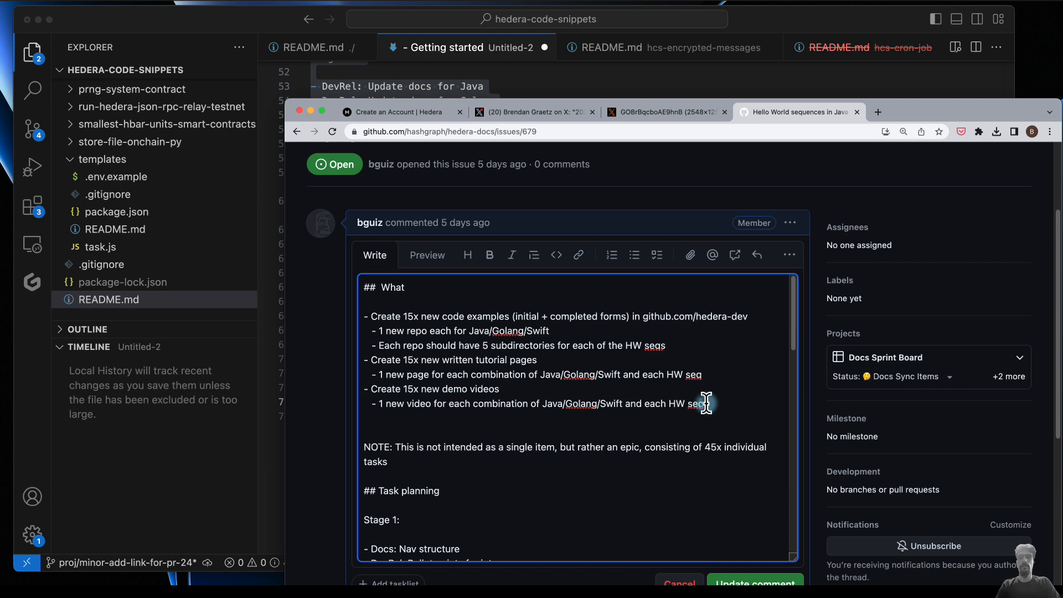
{"action": "type", "text": "S"}
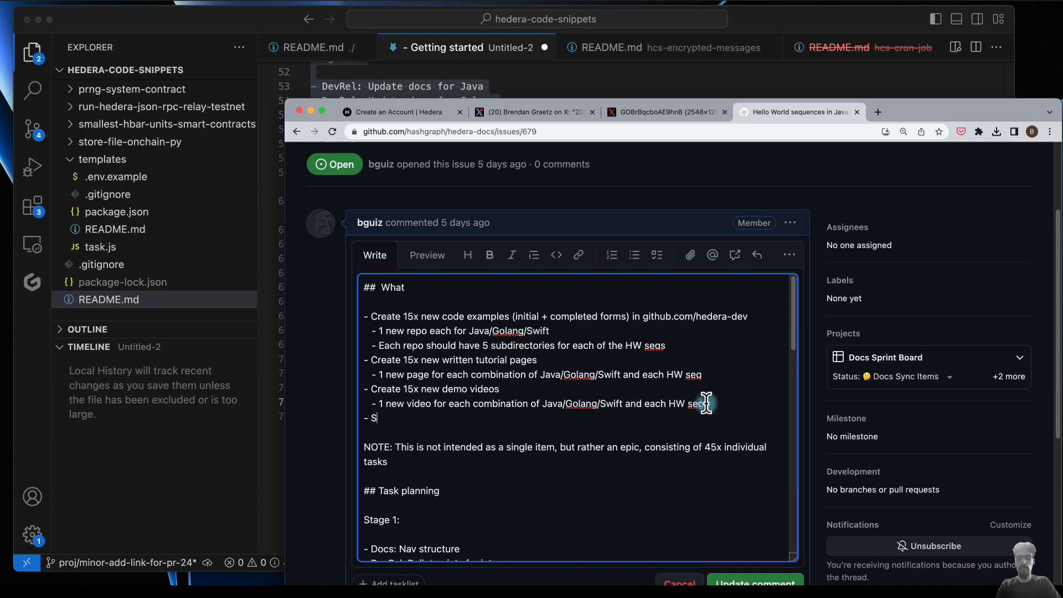
{"action": "key", "text": "BackSpace"}
{"action": "type", "text": "There"}
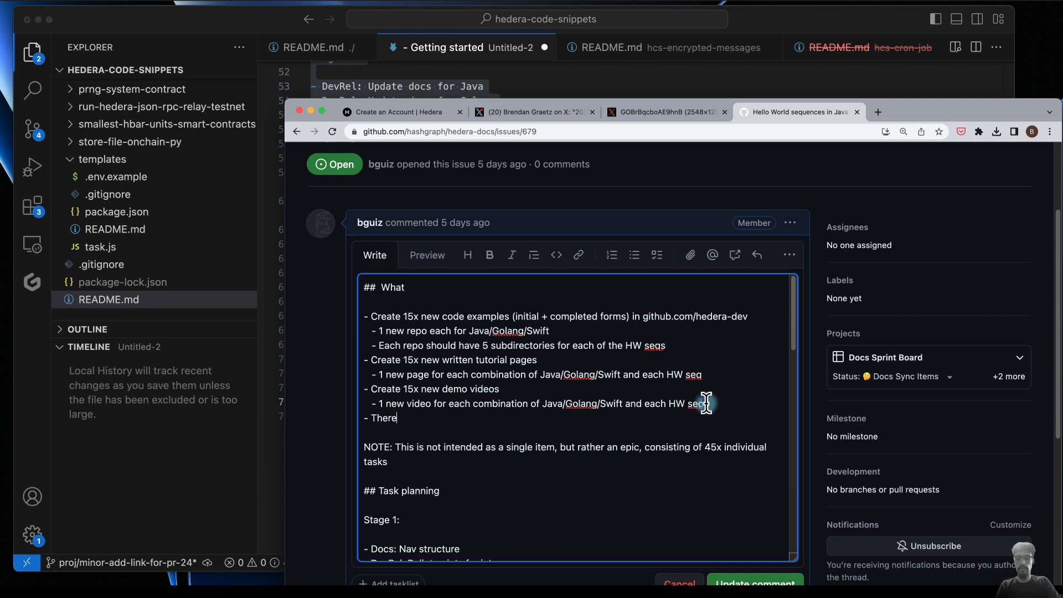
{"action": "type", "text": "'s not Swift in the current"}
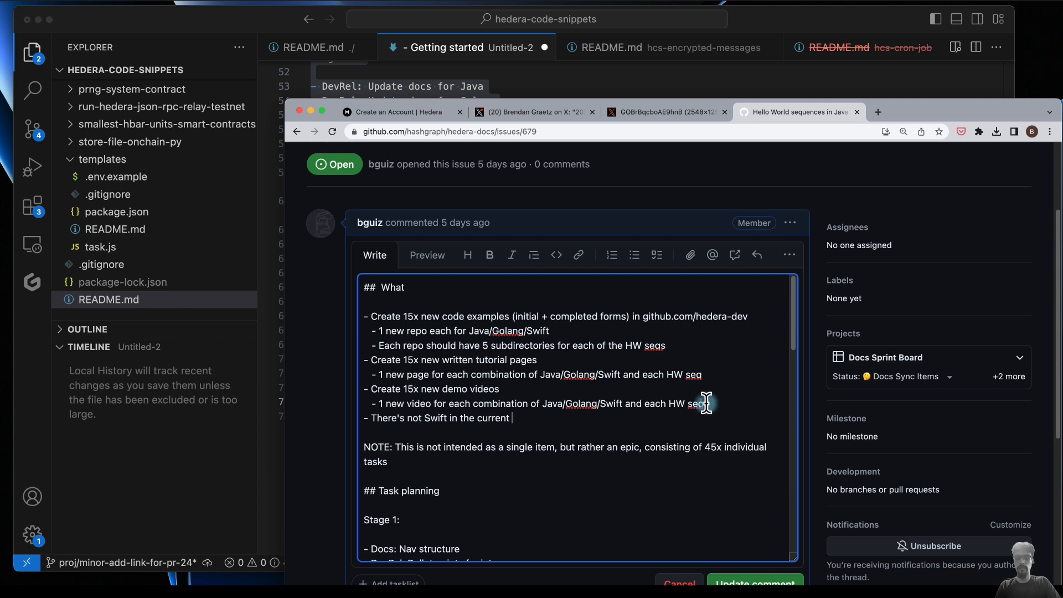
{"action": "type", "text": " getting started, so "}
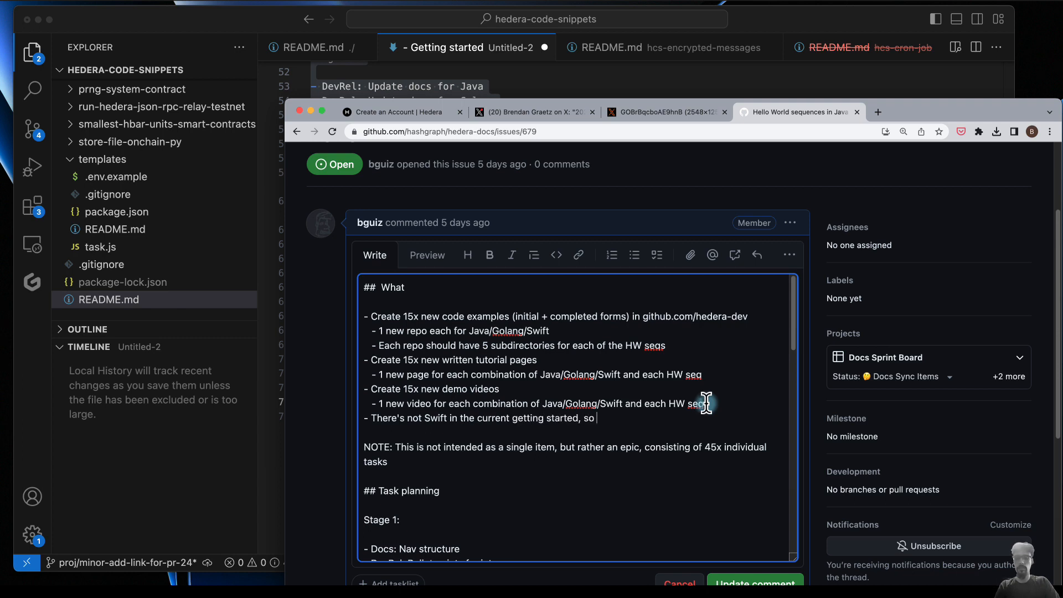
{"action": "type", "text": "that can be pushe"}
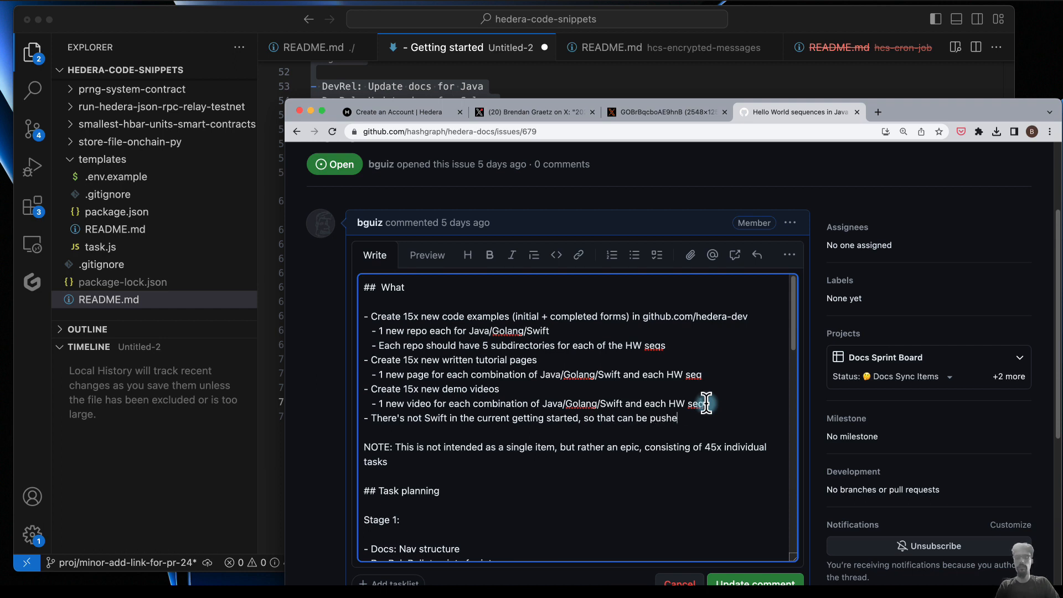
{"action": "type", "text": "d to final stages"}
- Add the bullet "Consider tasks related to navigation restructure as well" below the Swift bullet
{"action": "key", "text": "Return"}
{"action": "type", "text": "Consider tasks relat"}
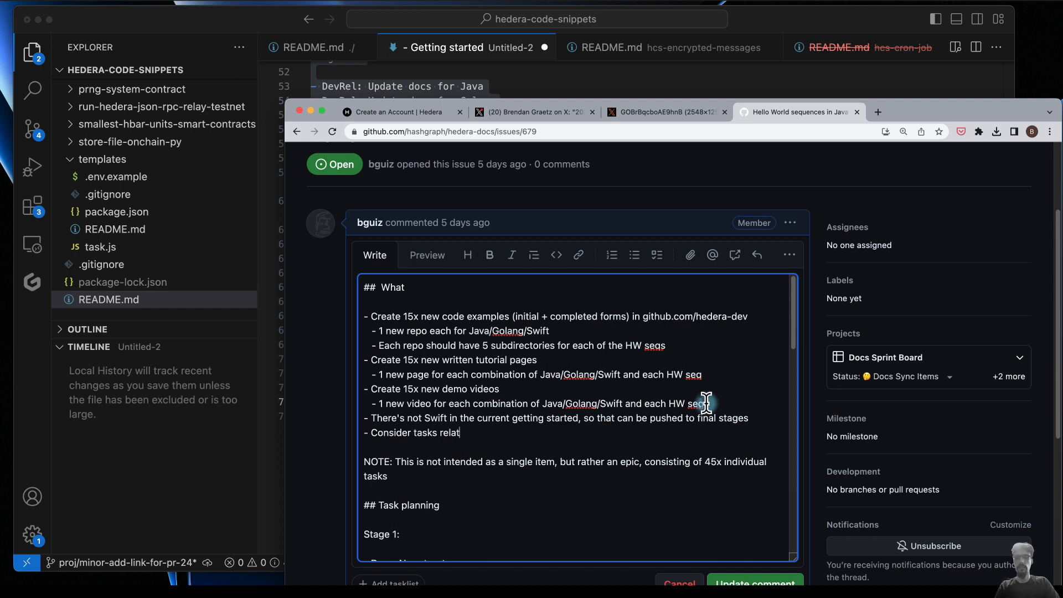
{"action": "type", "text": "ed to navigation"}
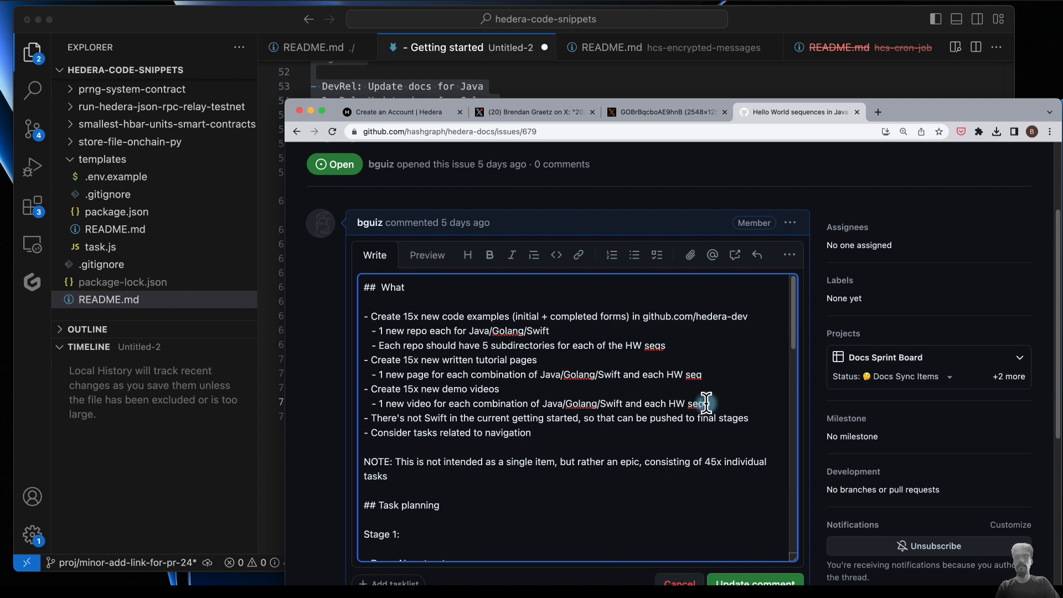
{"action": "type", "text": " s"}
{"action": "key", "text": "BackSpace"}
{"action": "type", "text": "resturc"}
{"action": "key", "text": "BackSpace"}
{"action": "key", "text": "BackSpace"}
{"action": "key", "text": "BackSpace"}
{"action": "type", "text": "ructure as well"}
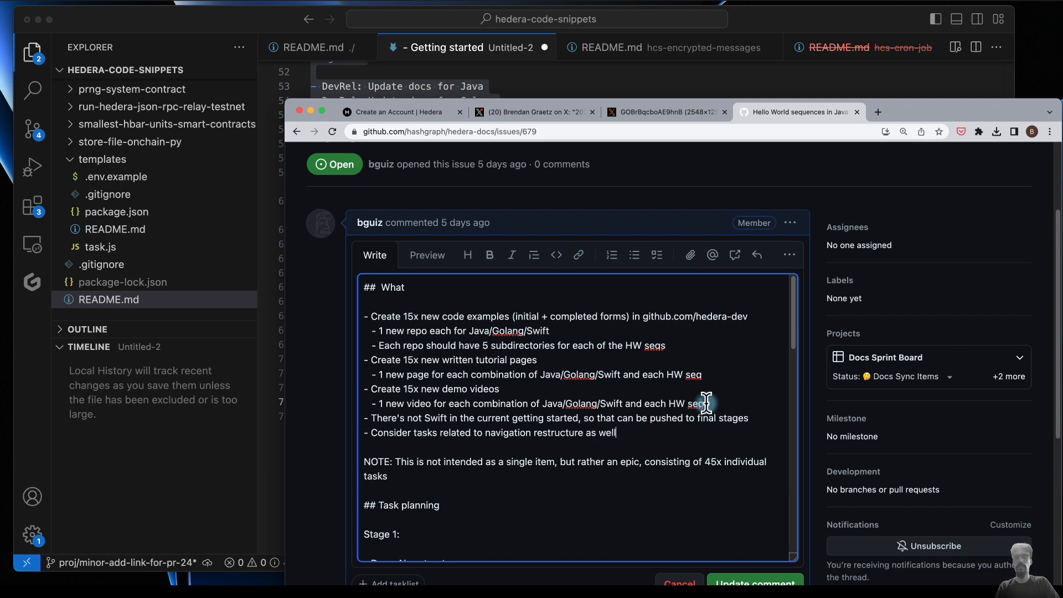
- Add the bullet "Consider tasks related to learning paths as well" as the last item in the What list
{"action": "key", "text": "Return"}
{"action": "type", "text": "Consider "}
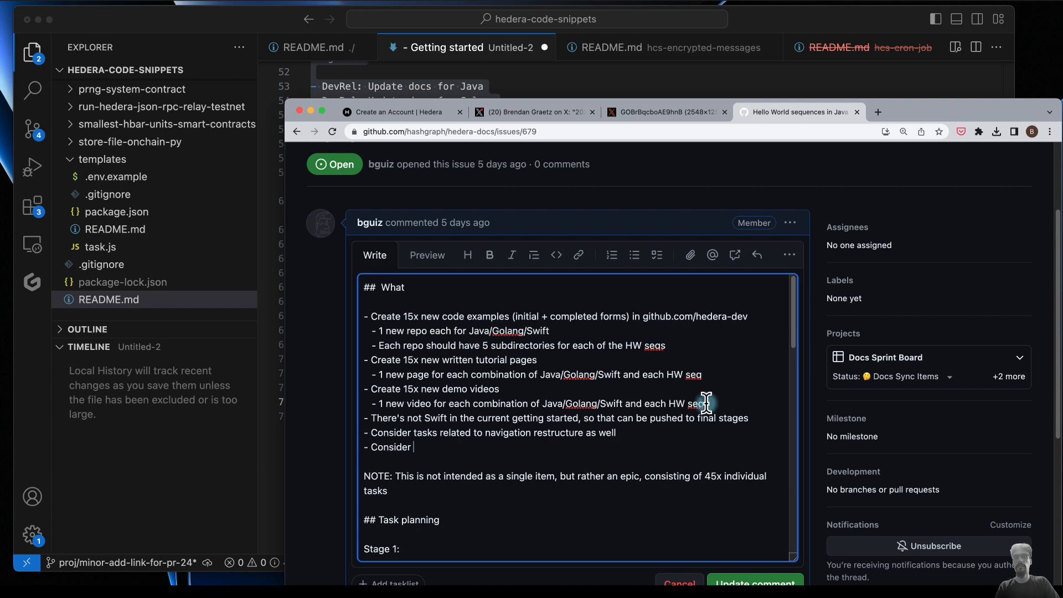
{"action": "type", "text": "tasks related to"}
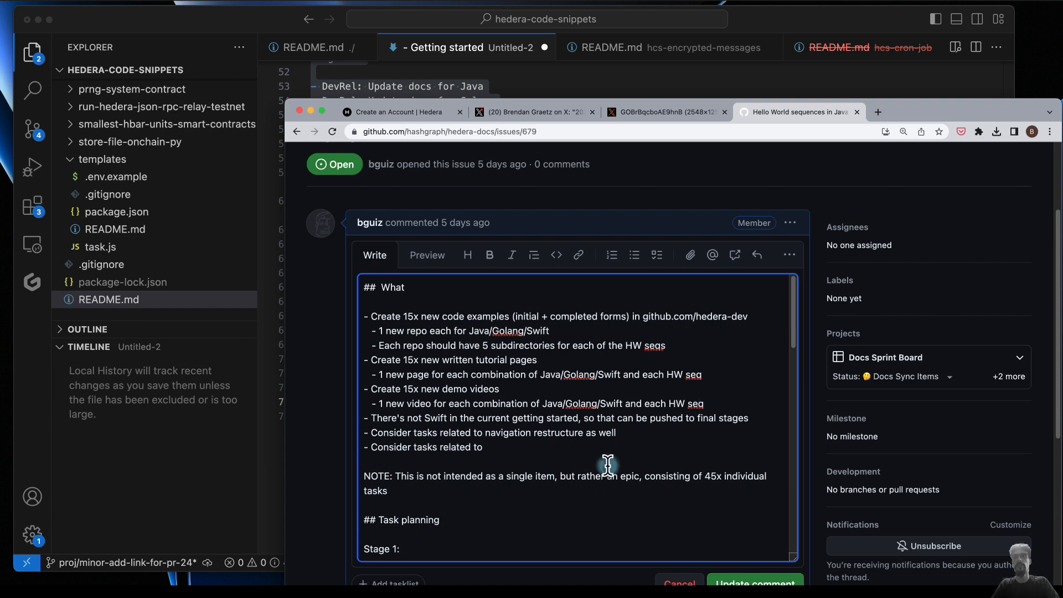
{"action": "scroll", "coordinate": [608, 466], "scroll_direction": "down", "scroll_amount": 4}
{"action": "scroll", "coordinate": [608, 465], "scroll_direction": "down", "scroll_amount": 8}
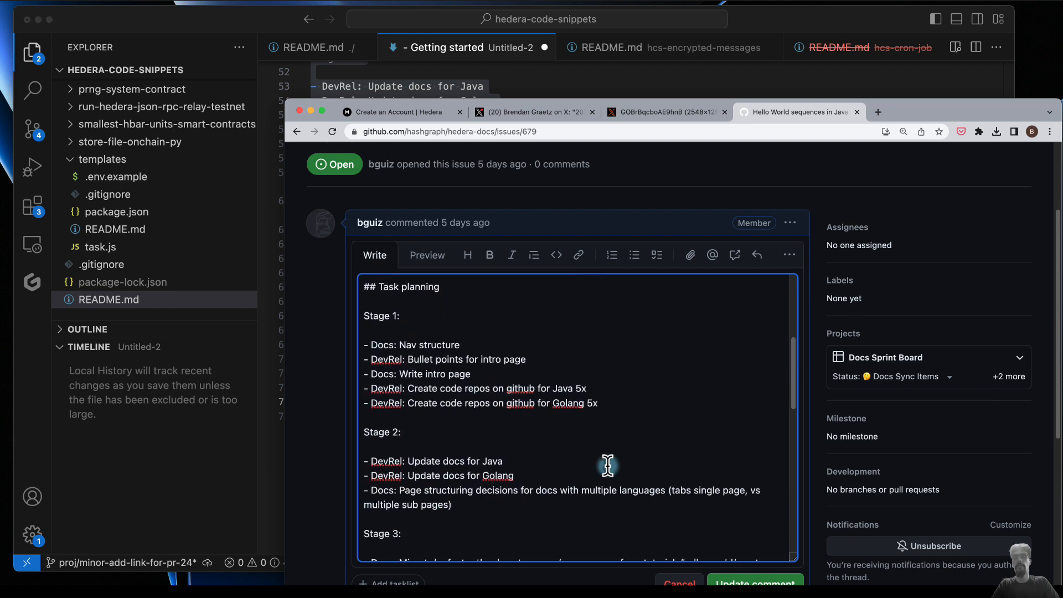
{"action": "scroll", "coordinate": [608, 465], "scroll_direction": "down", "scroll_amount": 3}
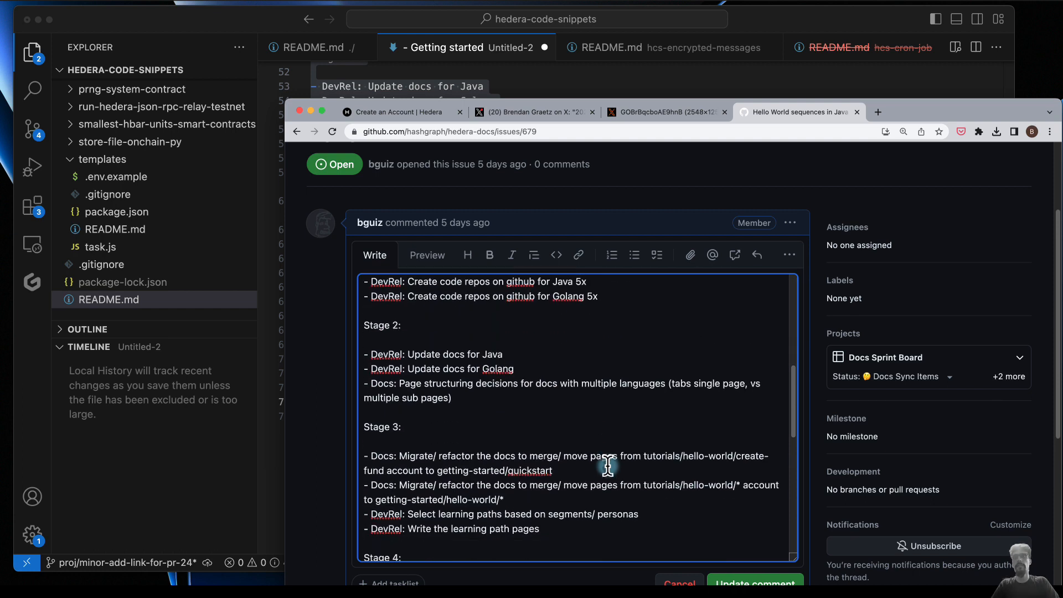
{"action": "scroll", "coordinate": [609, 466], "scroll_direction": "up", "scroll_amount": 12}
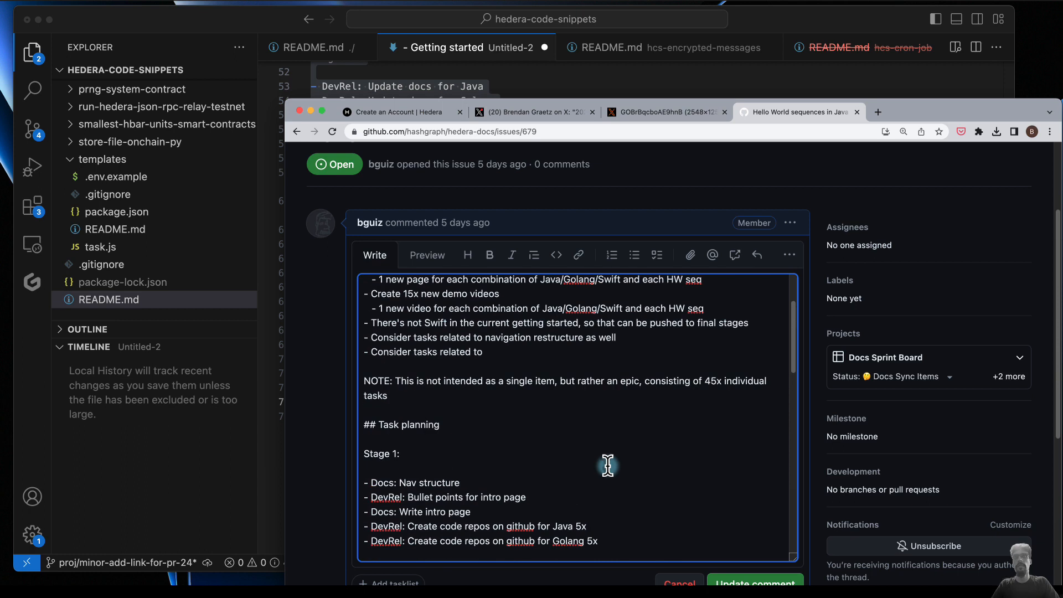
{"action": "type", "text": "learning"}
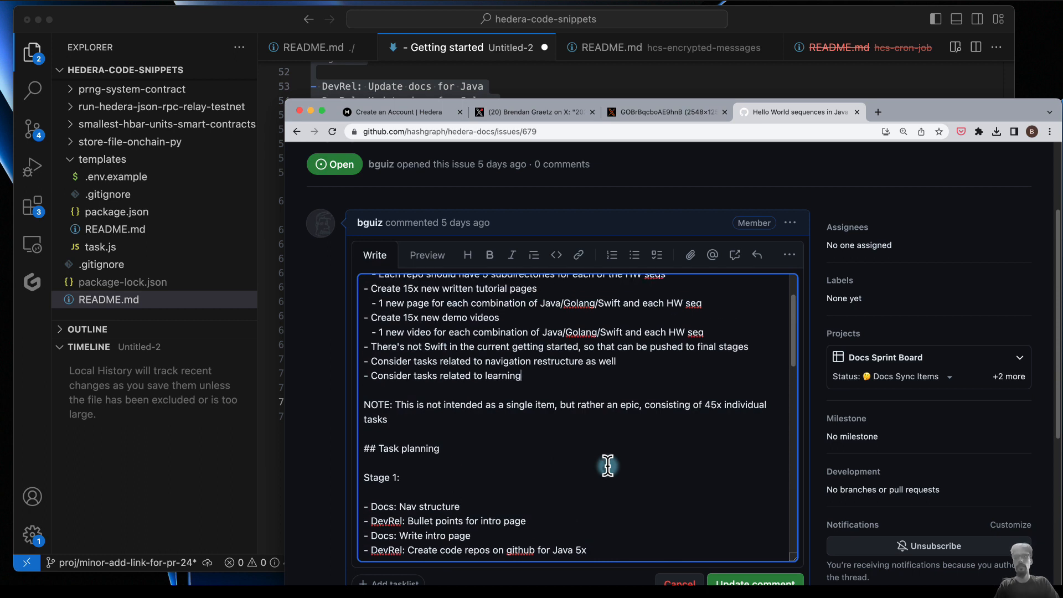
{"action": "type", "text": " parths as"}
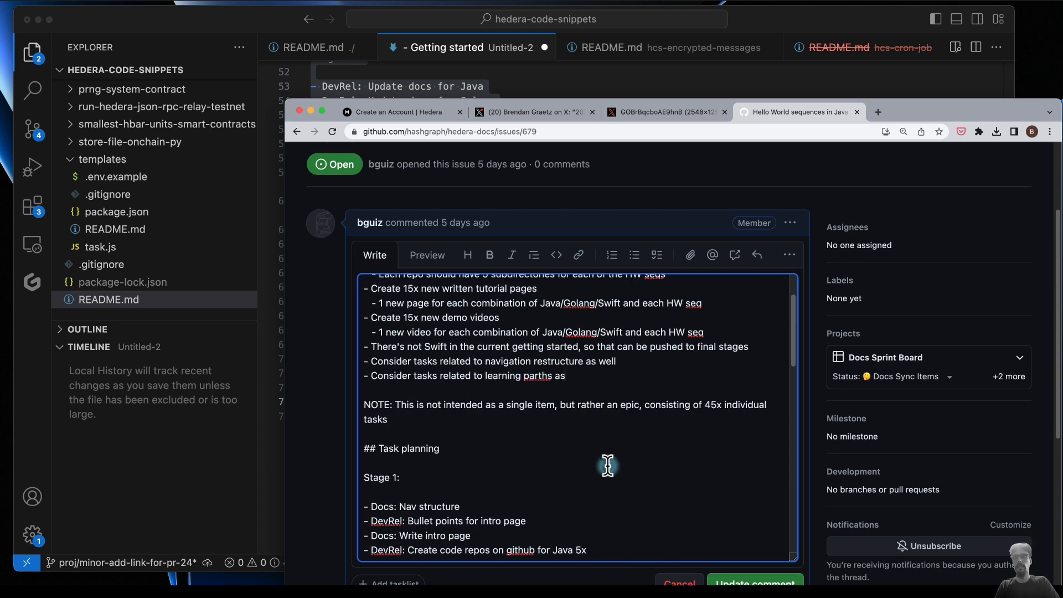
{"action": "key", "text": "BackSpace"}
{"action": "key", "text": "BackSpace"}
{"action": "key", "text": "BackSpace"}
{"action": "key", "text": "BackSpace"}
{"action": "key", "text": "BackSpace"}
{"action": "key", "text": "BackSpace"}
{"action": "key", "text": "BackSpace"}
{"action": "type", "text": "ths as well"}
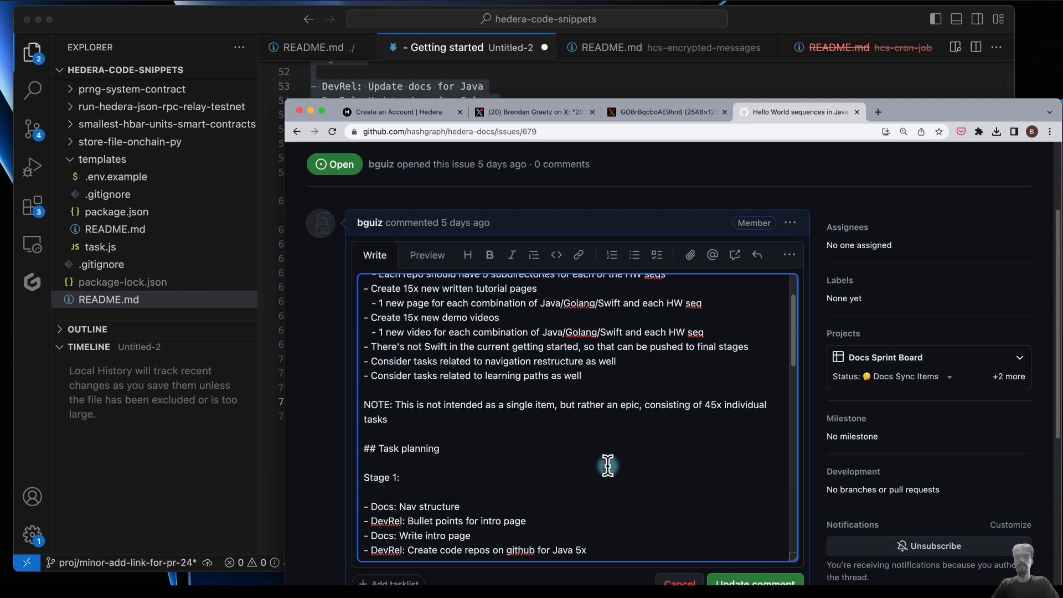
- Review the drafted issue description through its Context section, and check it against the planning notes in VS Code
{"action": "scroll", "coordinate": [558, 503], "scroll_direction": "down", "scroll_amount": 10}
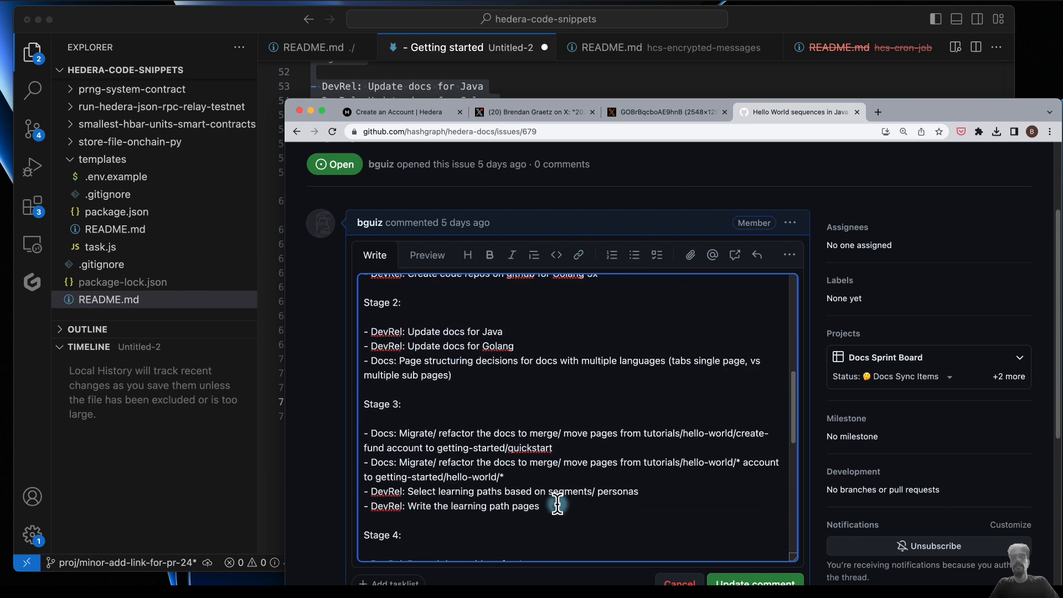
{"action": "scroll", "coordinate": [557, 503], "scroll_direction": "down", "scroll_amount": 10}
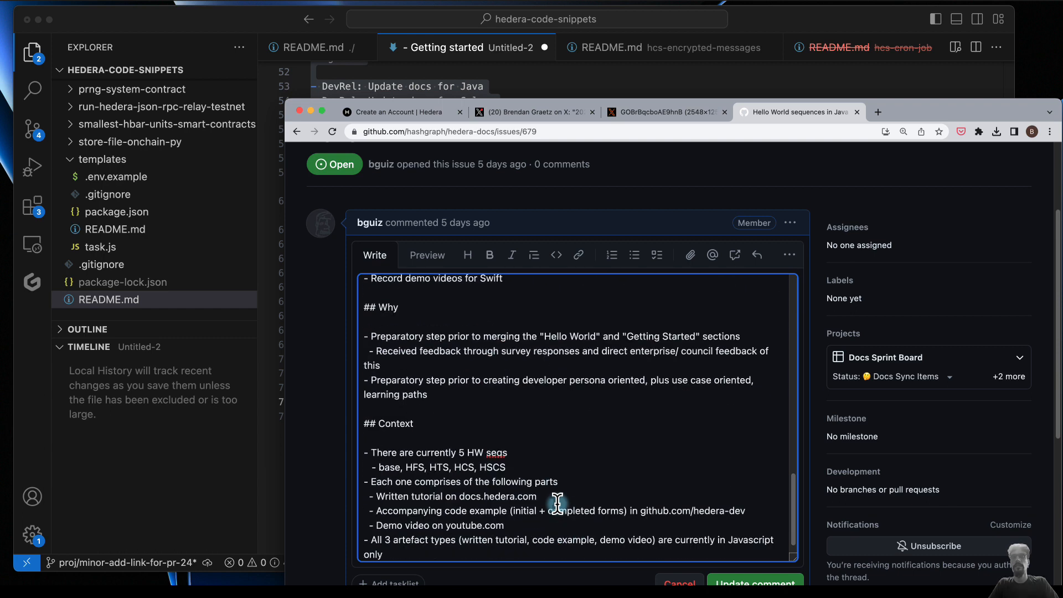
{"action": "scroll", "coordinate": [558, 503], "scroll_direction": "down", "scroll_amount": 1}
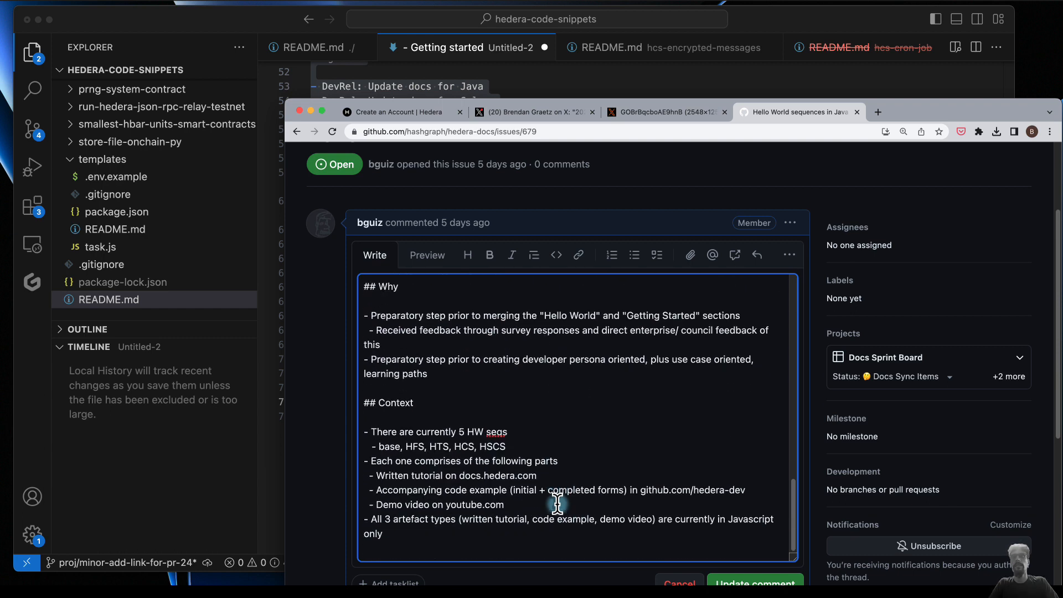
{"action": "left_click", "coordinate": [629, 81]}
{"action": "scroll", "coordinate": [493, 299], "scroll_direction": "up", "scroll_amount": 5}
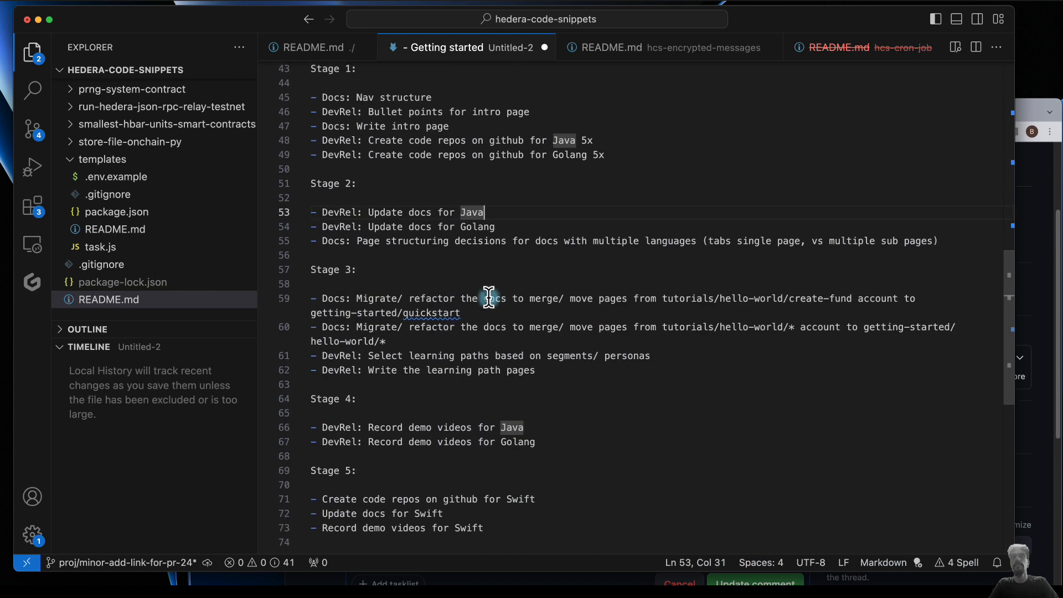
{"action": "scroll", "coordinate": [489, 297], "scroll_direction": "up", "scroll_amount": 3}
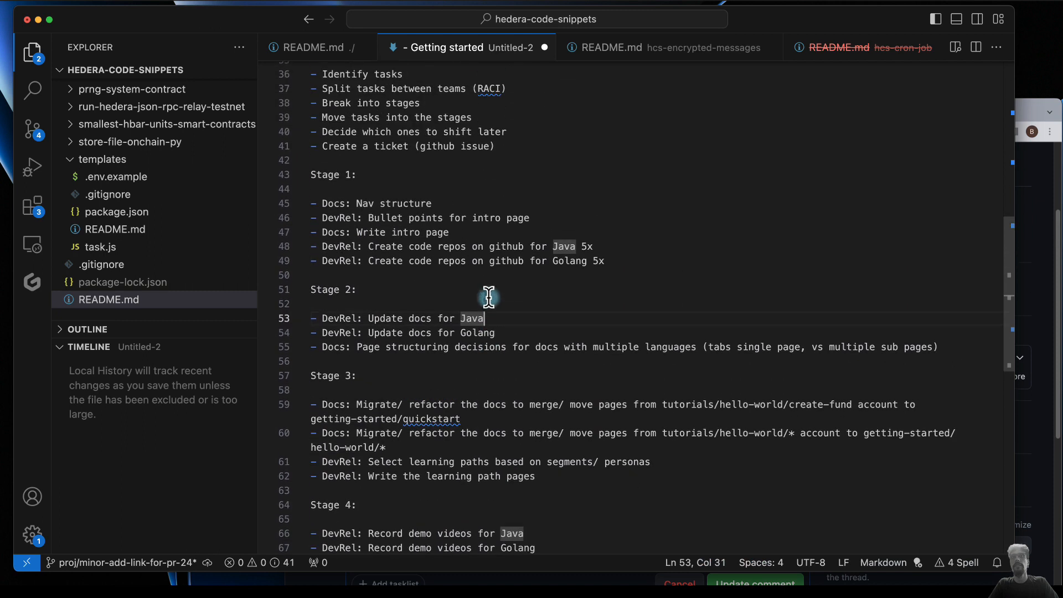
{"action": "scroll", "coordinate": [488, 297], "scroll_direction": "up", "scroll_amount": 2}
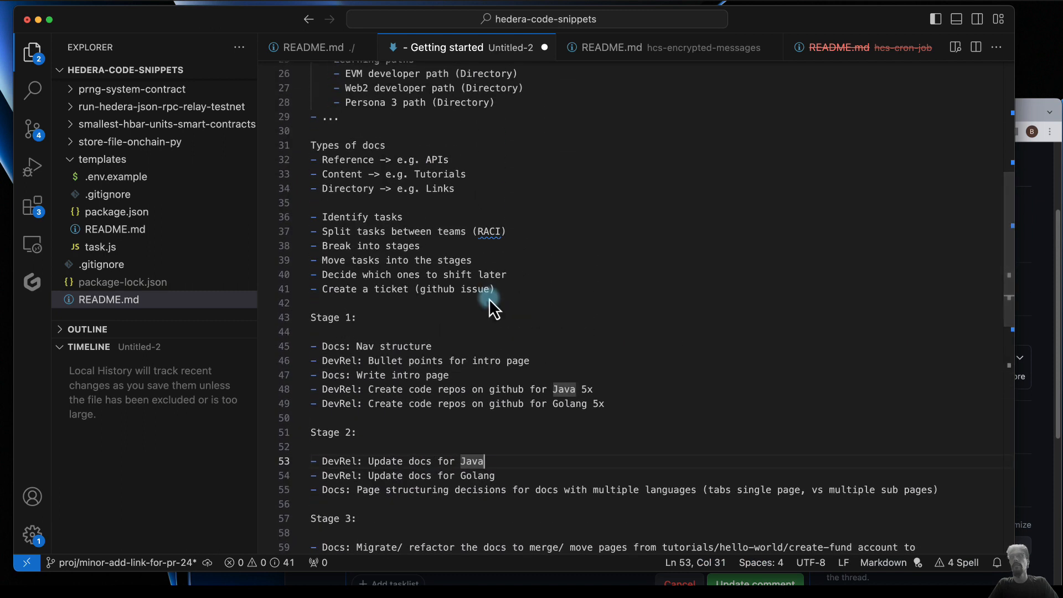
- Back in the browser, save the edited issue description with the new What bullets and Task planning section
{"action": "left_click", "coordinate": [1033, 116]}
{"action": "scroll", "coordinate": [623, 424], "scroll_direction": "down", "scroll_amount": 10}
{"action": "scroll", "coordinate": [623, 424], "scroll_direction": "up", "scroll_amount": 12}
{"action": "scroll", "coordinate": [625, 427], "scroll_direction": "down", "scroll_amount": 3}
{"action": "left_click", "coordinate": [712, 540]}
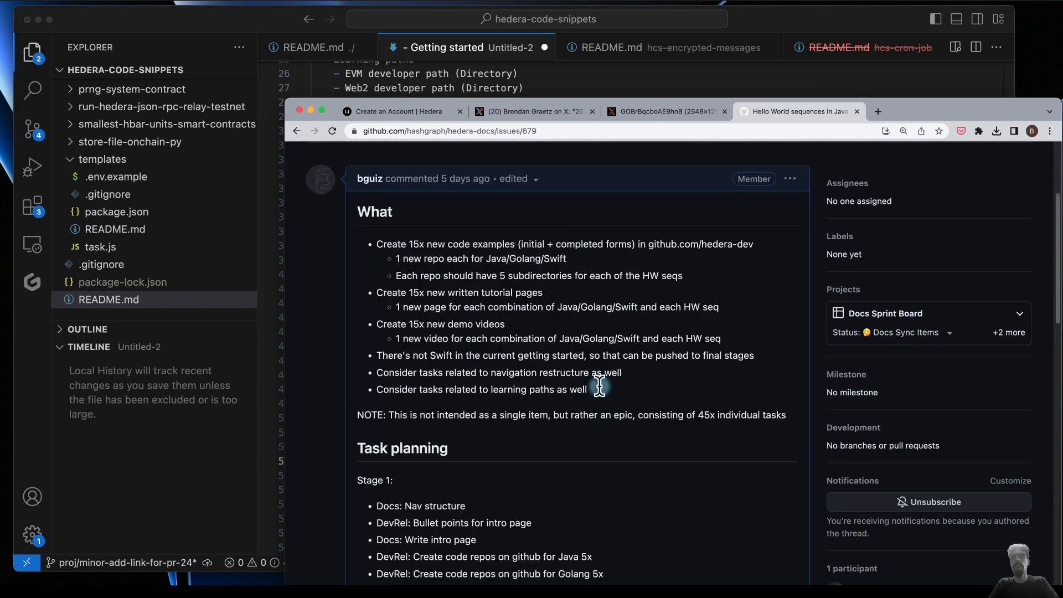
- Review the saved issue's three added What bullets and its Task planning stages 1 to 5 alongside the VS Code notes
{"action": "left_click_drag", "start_coordinate": [611, 390], "coordinate": [350, 355]}
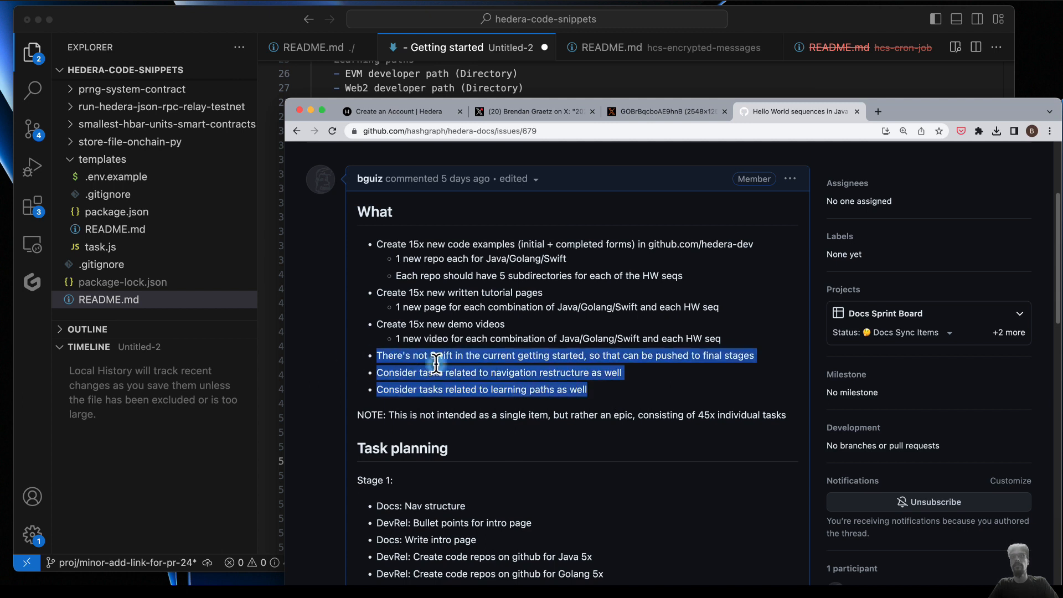
{"action": "left_click", "coordinate": [609, 384]}
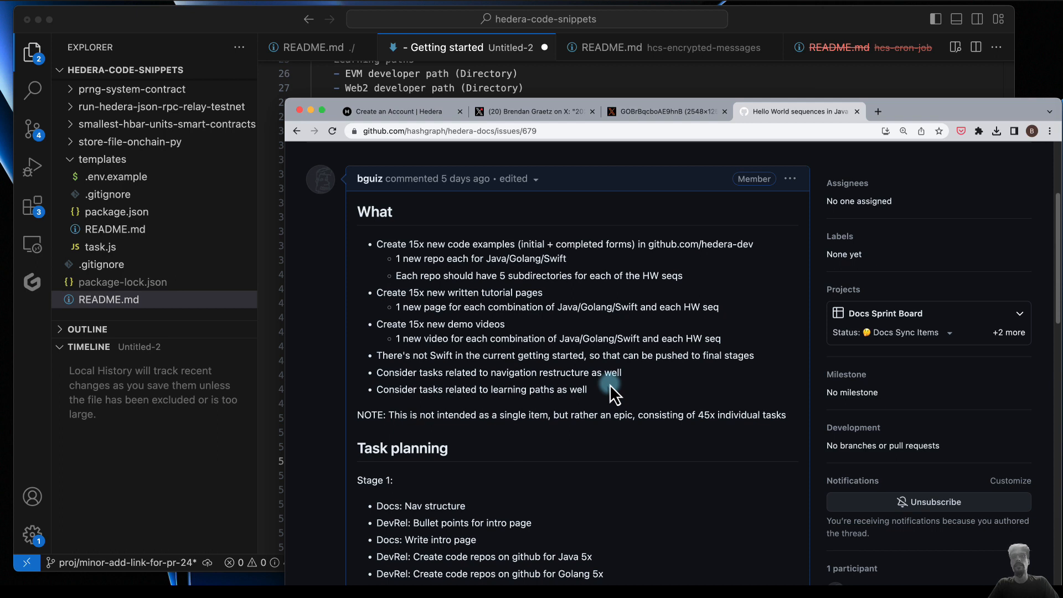
{"action": "scroll", "coordinate": [610, 384], "scroll_direction": "down", "scroll_amount": 3}
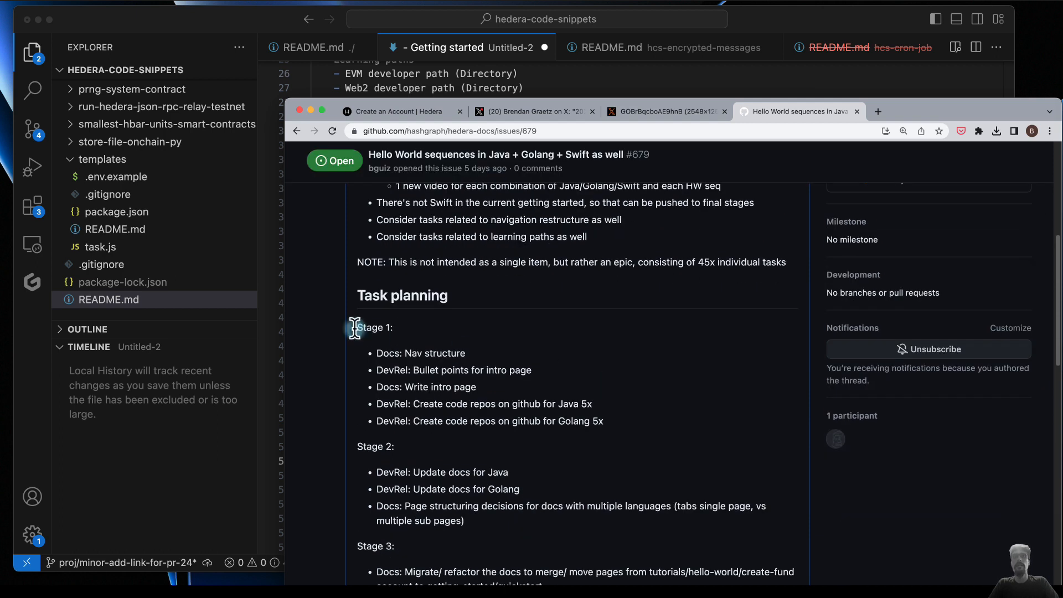
{"action": "left_click_drag", "start_coordinate": [355, 328], "coordinate": [420, 409]}
{"action": "scroll", "coordinate": [421, 412], "scroll_direction": "down", "scroll_amount": 3}
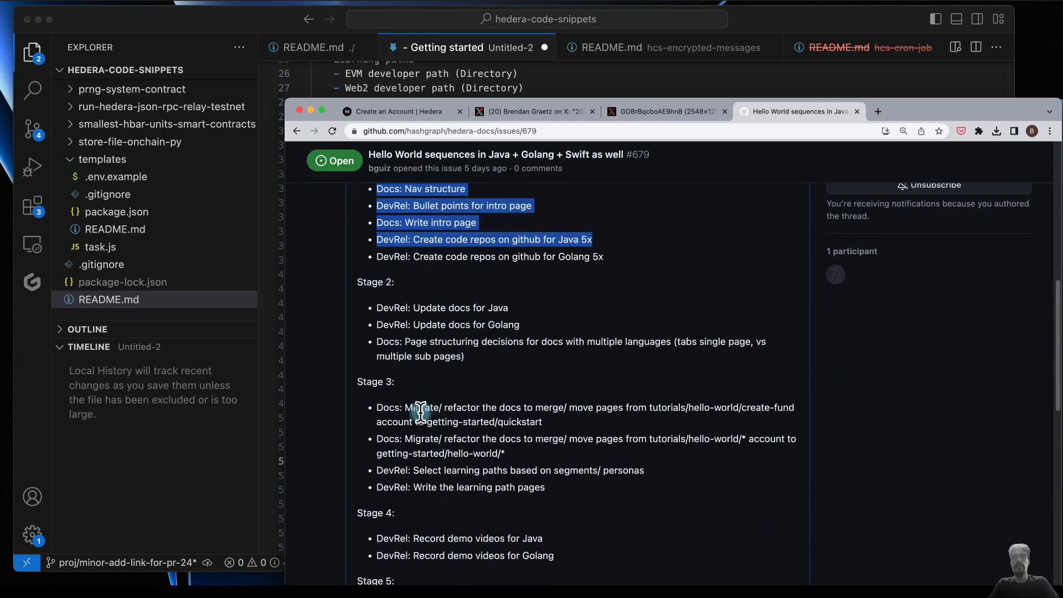
{"action": "scroll", "coordinate": [421, 414], "scroll_direction": "down", "scroll_amount": 3}
{"action": "left_click", "coordinate": [553, 464], "text": "shift"}
{"action": "left_click", "coordinate": [565, 450]}
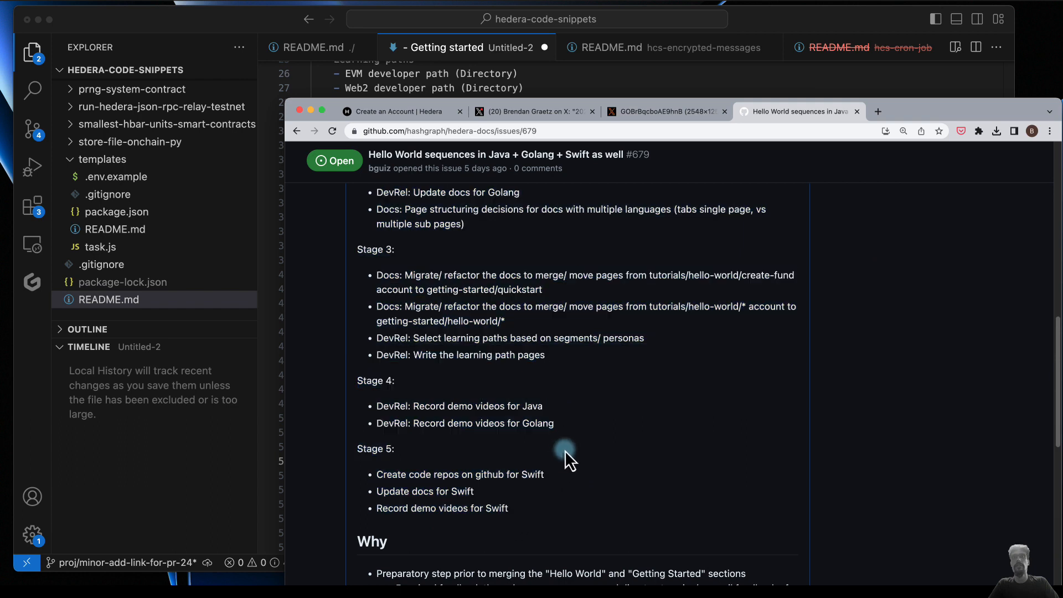
{"action": "scroll", "coordinate": [565, 450], "scroll_direction": "up", "scroll_amount": 5}
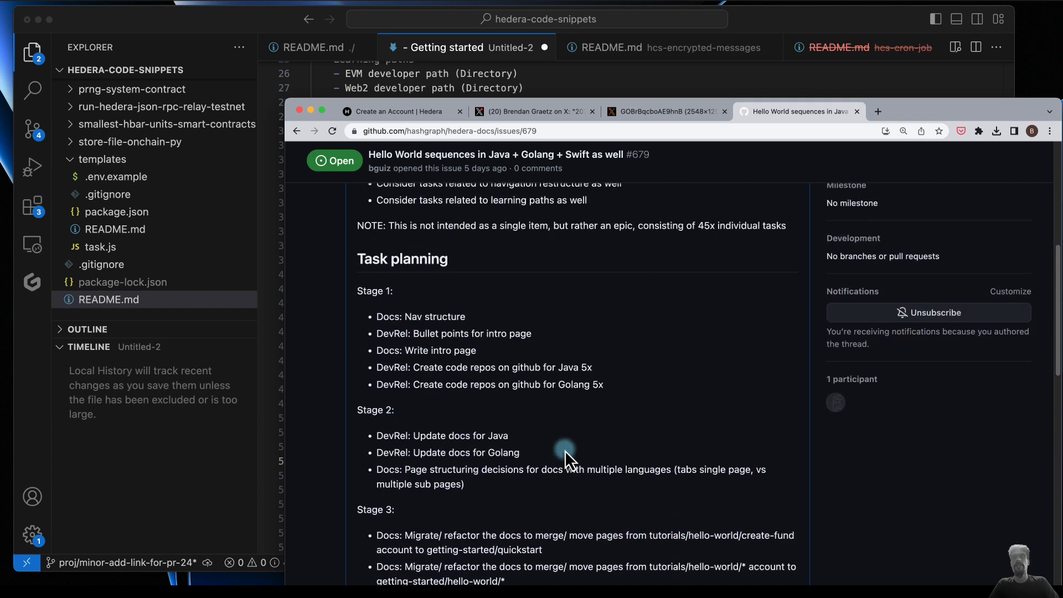
{"action": "left_click", "coordinate": [570, 72]}
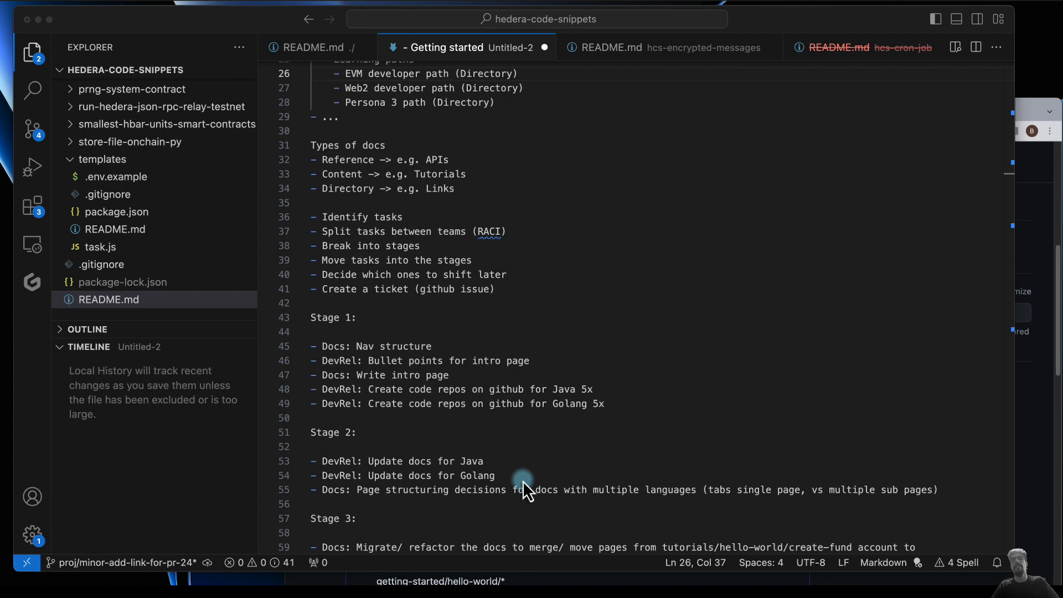
{"action": "left_click", "coordinate": [1032, 108]}
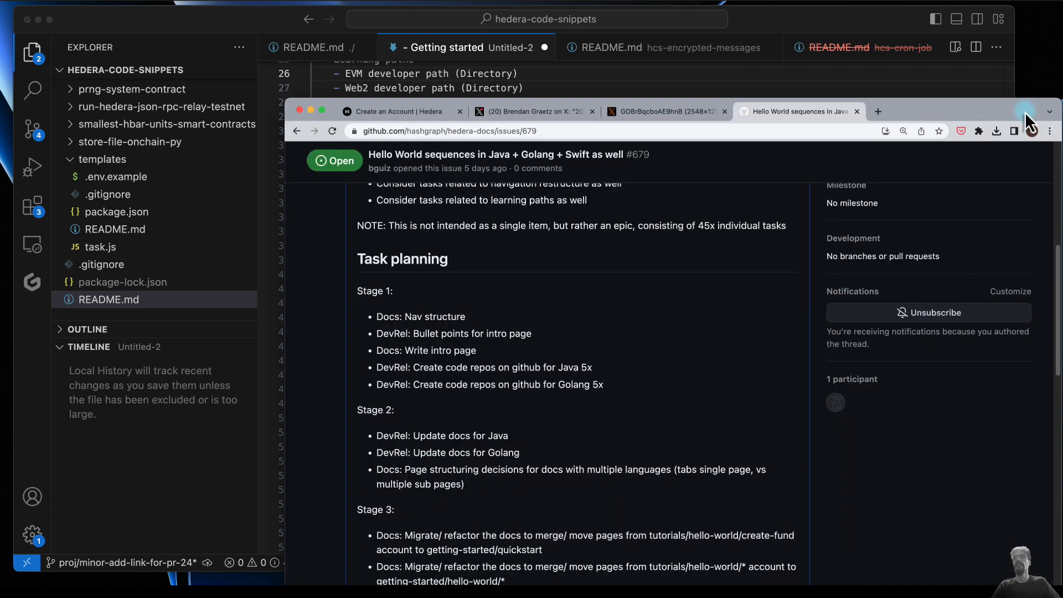
{"action": "scroll", "coordinate": [483, 409], "scroll_direction": "down", "scroll_amount": 5}
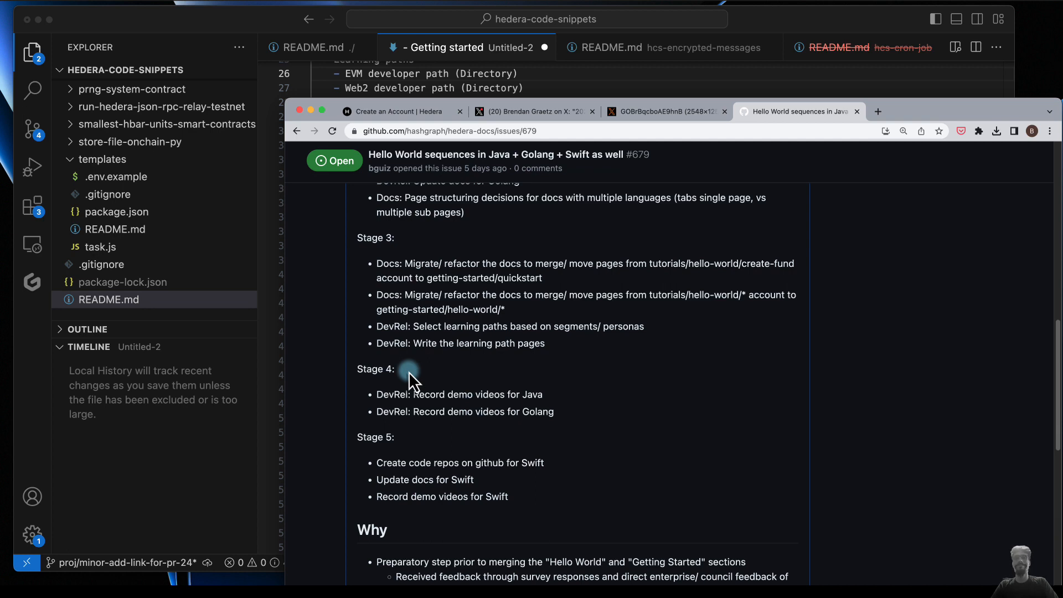
{"action": "left_click", "coordinate": [742, 3]}
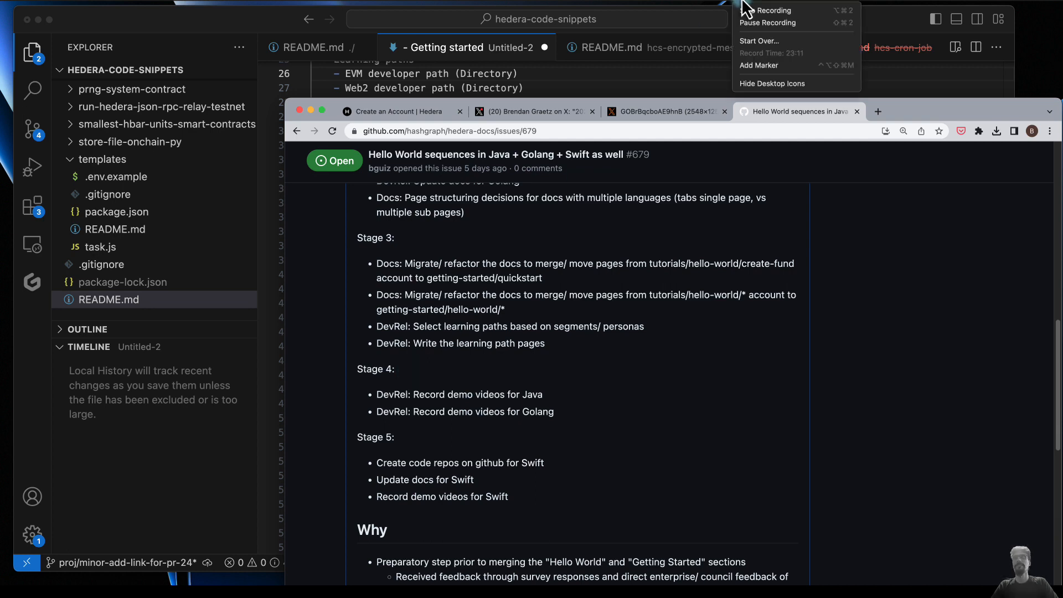